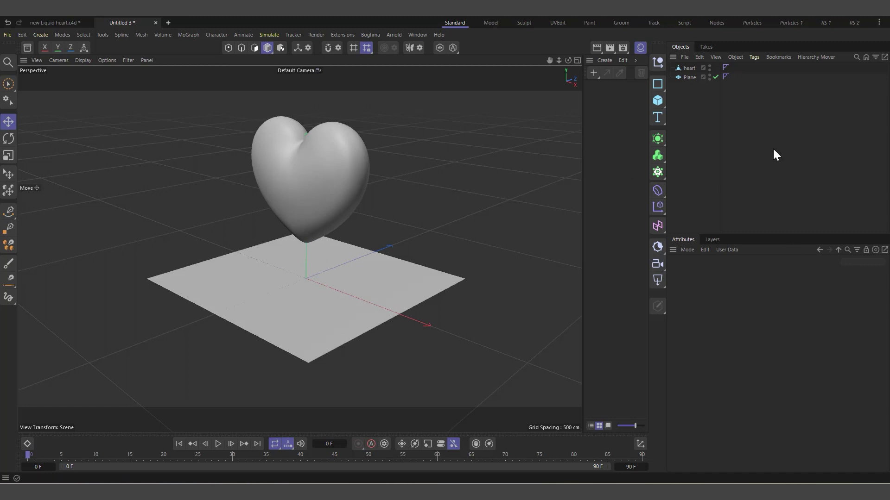
# Step: Hide the heart object and add a particle Mesh Emitter that uses the plane as its geometry
pyautogui.click(710, 67)
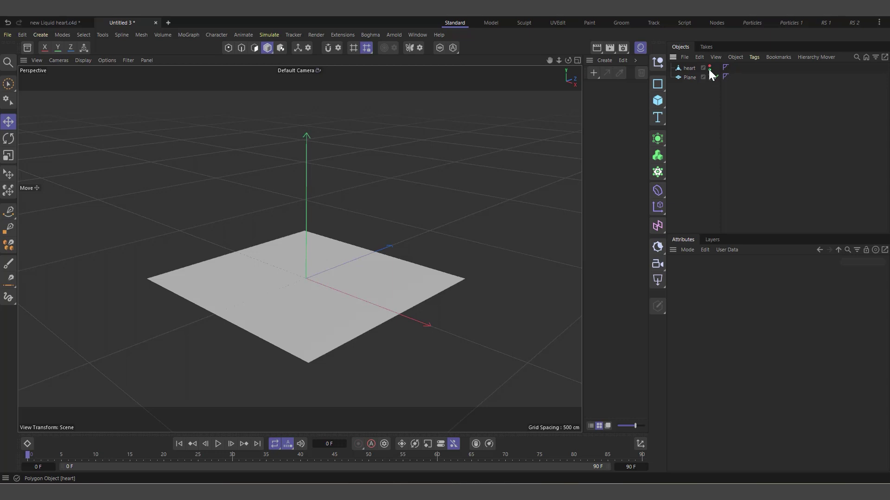
pyautogui.click(688, 77)
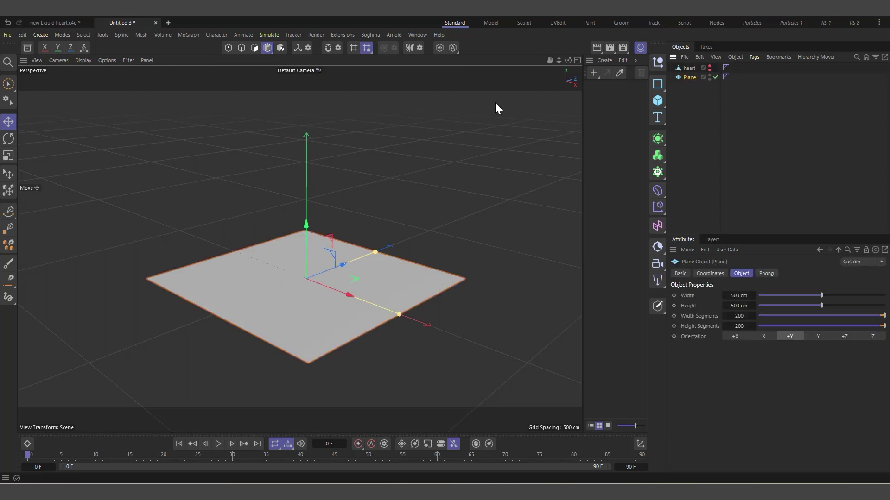
pyautogui.click(640, 47)
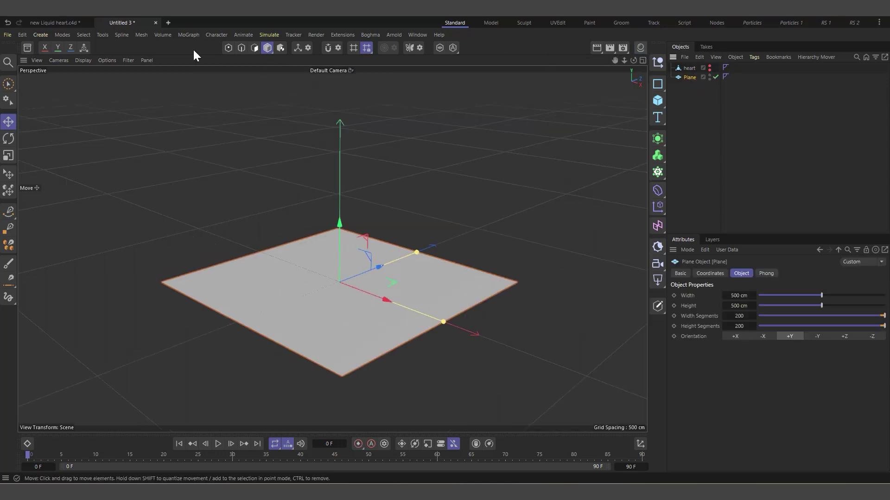
pyautogui.click(269, 34)
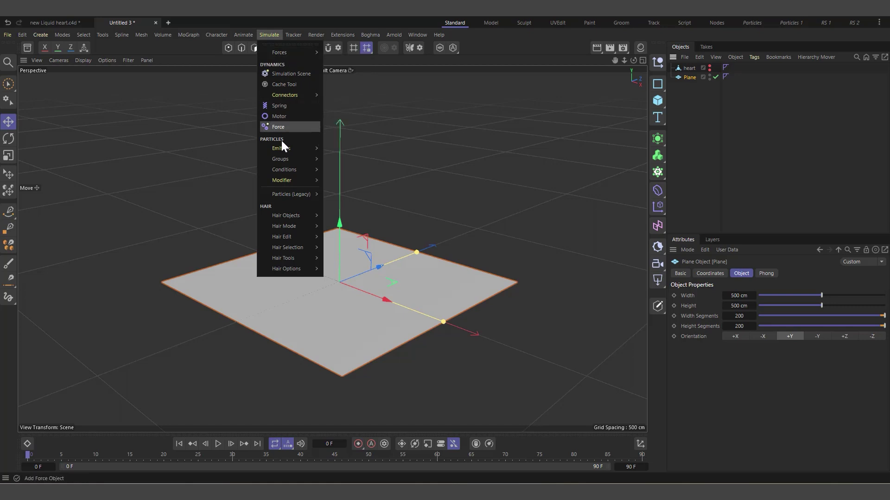
pyautogui.moveTo(292, 147)
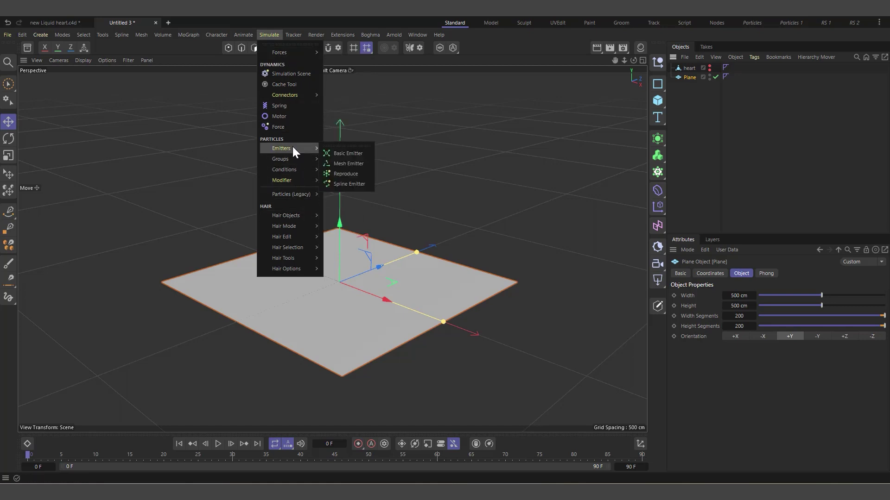
pyautogui.click(344, 165)
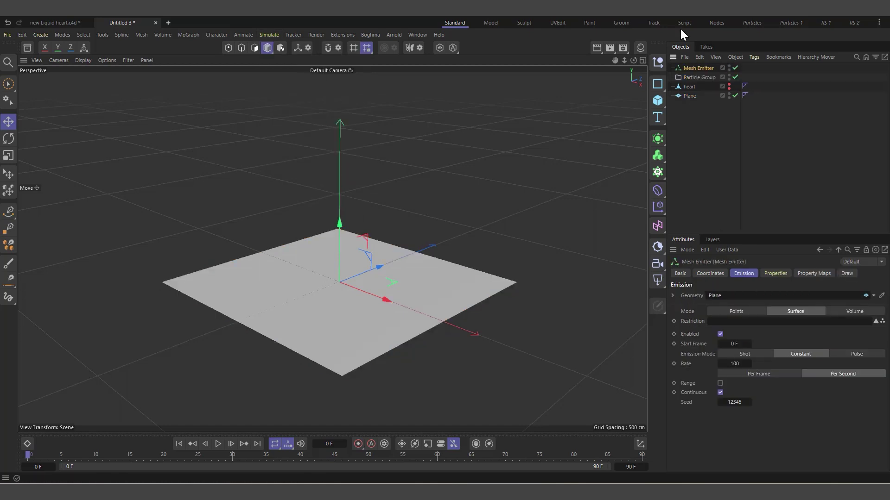
pyautogui.click(218, 444)
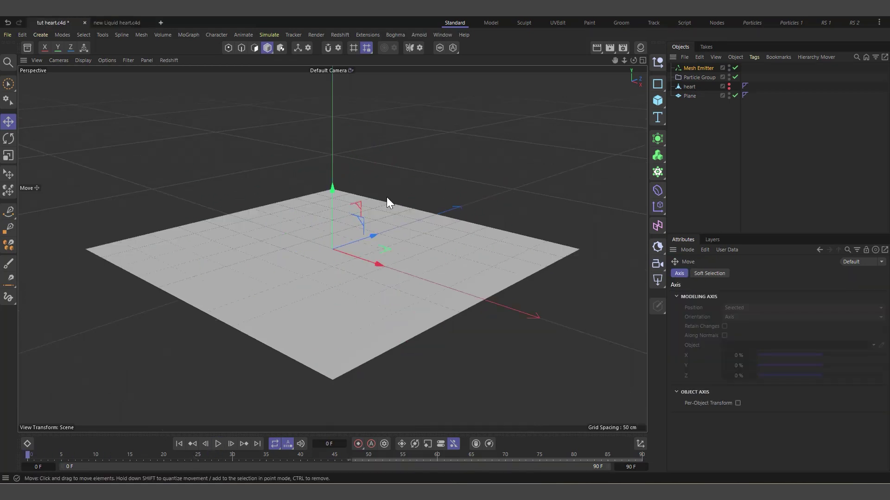
# Step: Turn off the viewport grid display and switch to the Particles layout
pyautogui.click(127, 60)
pyautogui.click(142, 124)
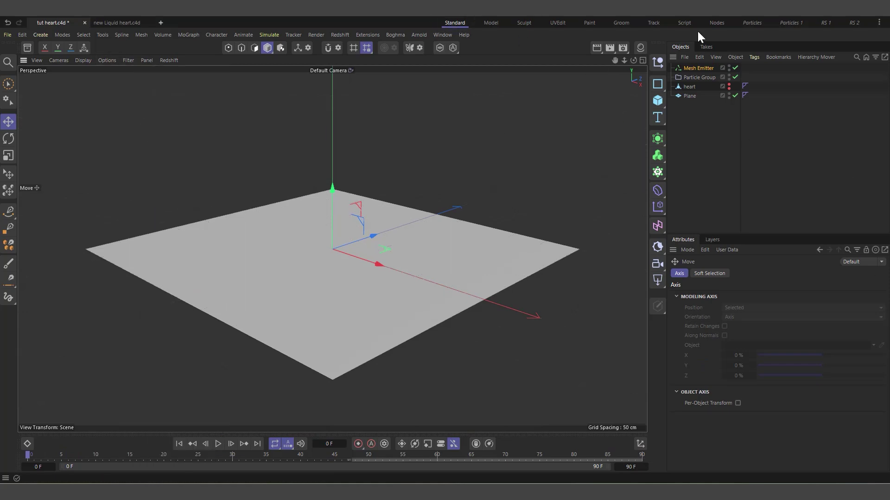
pyautogui.click(752, 22)
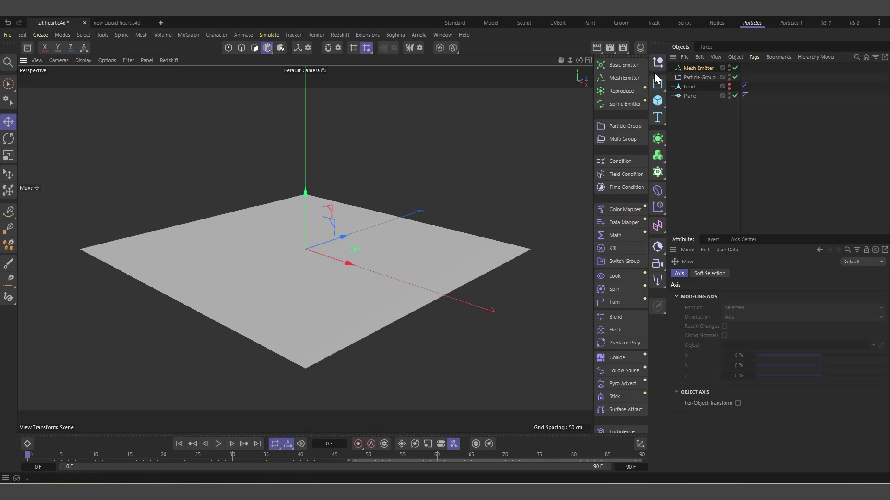
# Step: Set the Mesh Emitter's particle speed to 0 cm
pyautogui.click(694, 68)
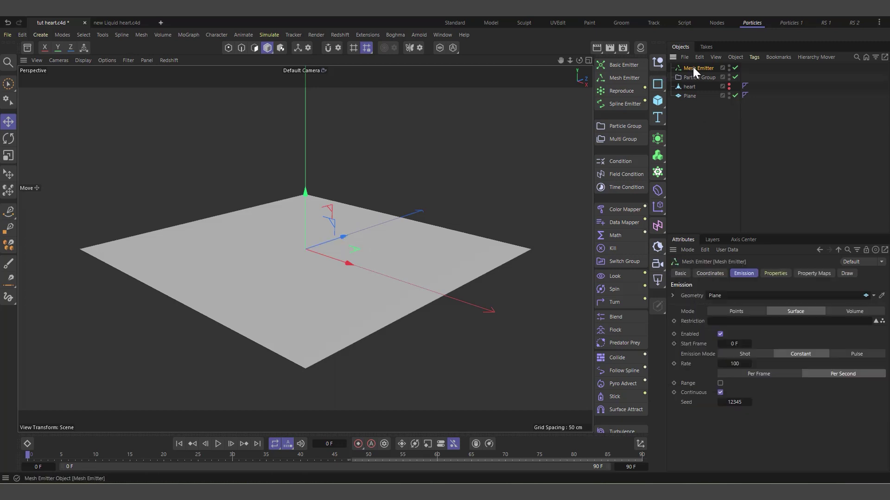
pyautogui.click(784, 273)
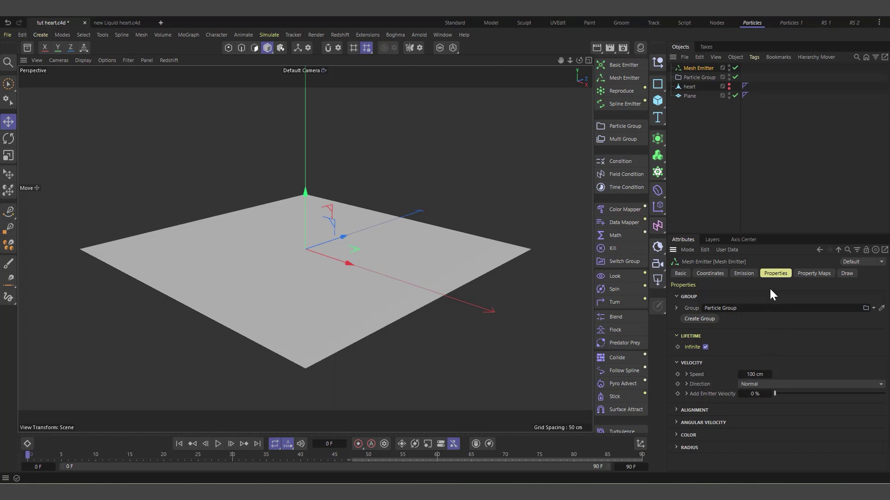
pyautogui.click(750, 375)
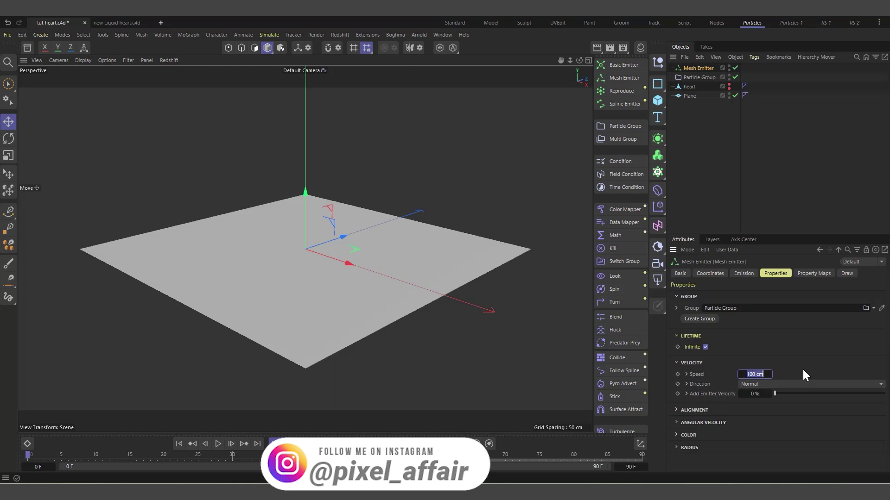
pyautogui.write('0')
pyautogui.press('Return')
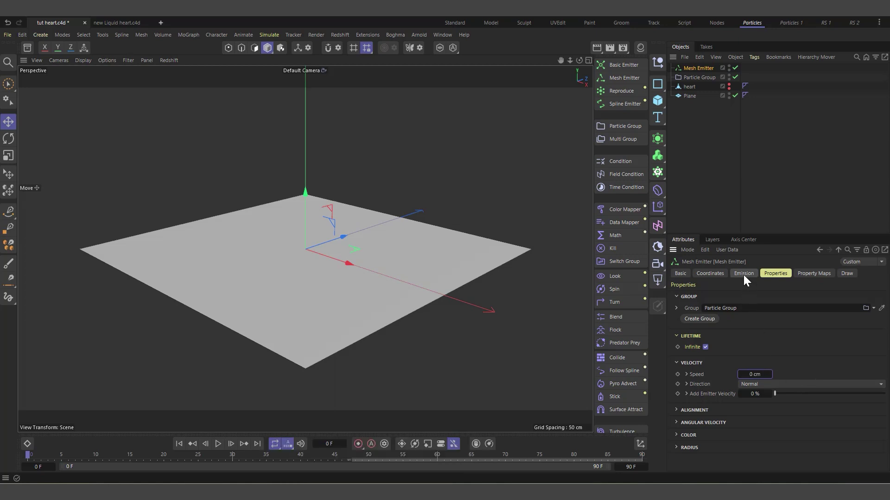
# Step: Set the Mesh Emitter's emission rate to 8000 particles per second
pyautogui.click(743, 273)
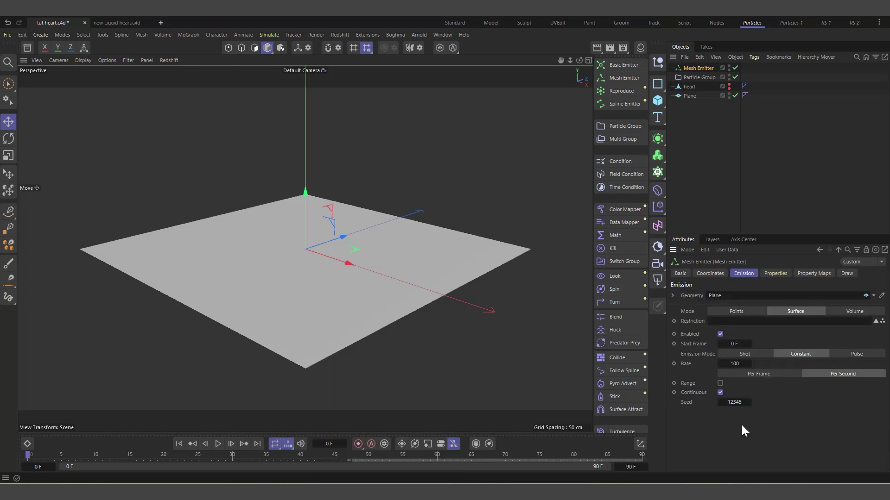
pyautogui.click(737, 364)
pyautogui.write('8000')
# Step: Play the simulation from the start, hide the plane to inspect the emitted particles, and return to frame 0
pyautogui.click(181, 444)
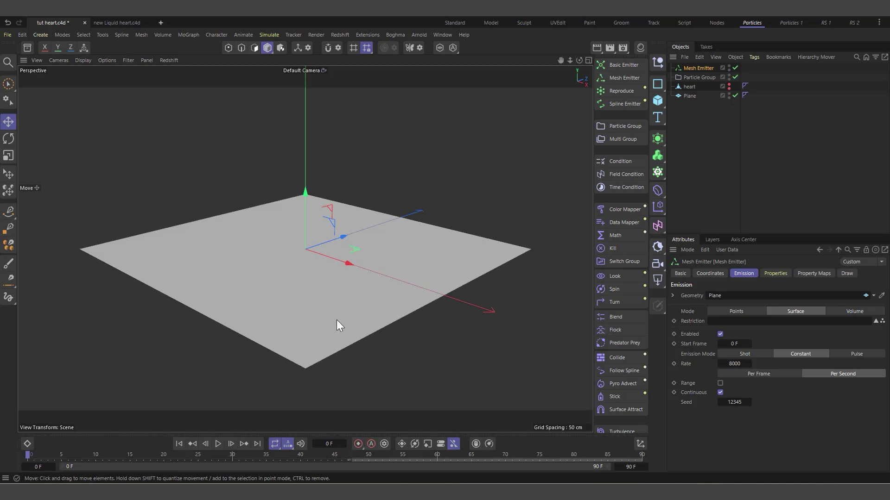
pyautogui.click(218, 444)
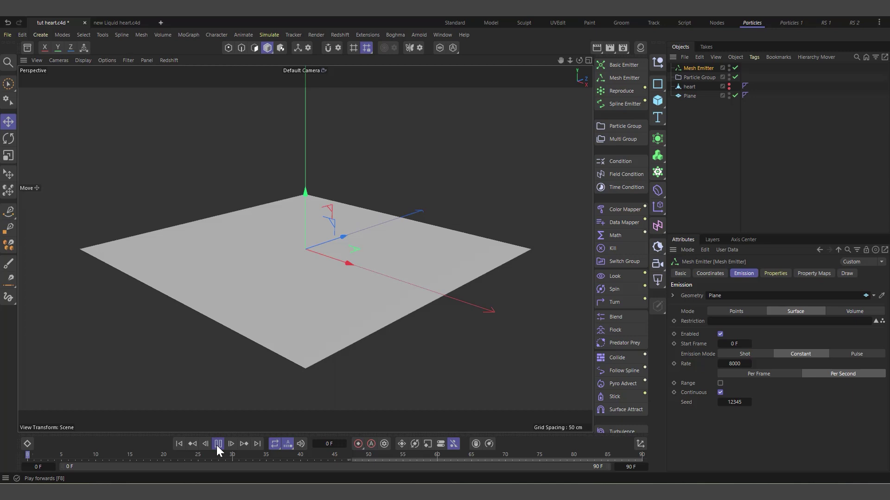
pyautogui.click(217, 444)
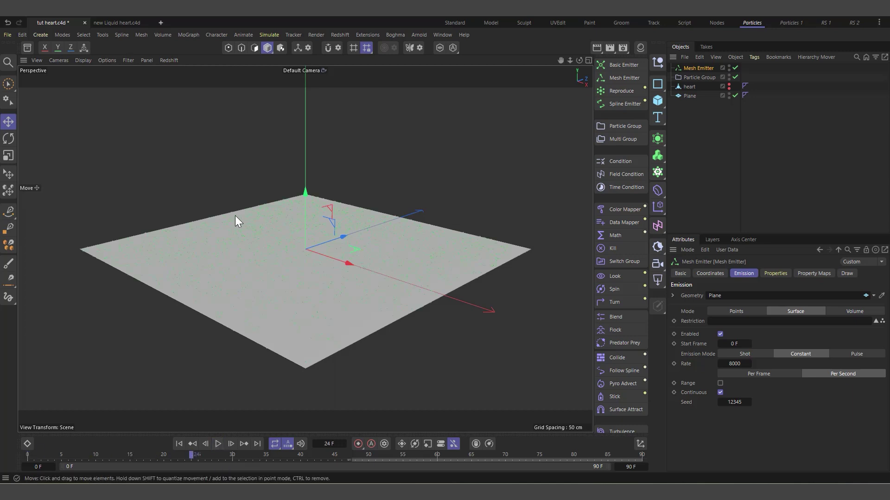
pyautogui.click(729, 94)
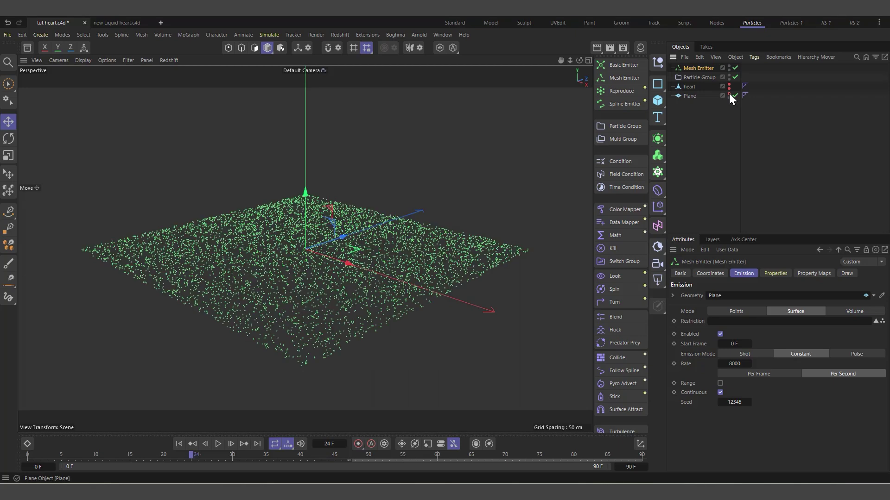
pyautogui.click(179, 444)
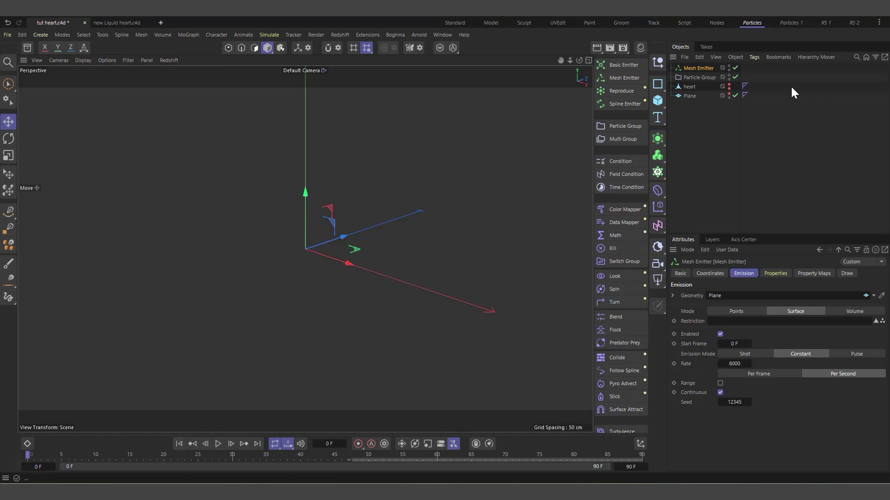
# Step: Make the plane visible again and add a Polygon Selection tag to it
pyautogui.click(688, 95)
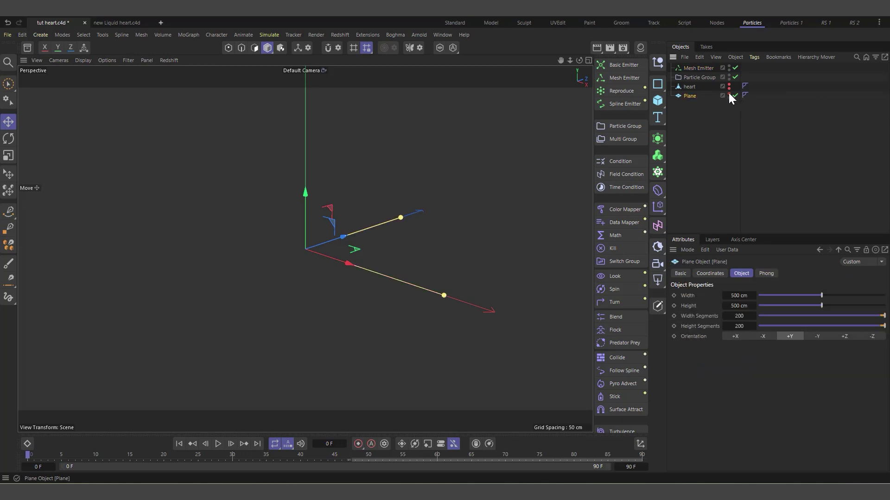
pyautogui.click(729, 93)
pyautogui.rightClick(690, 96)
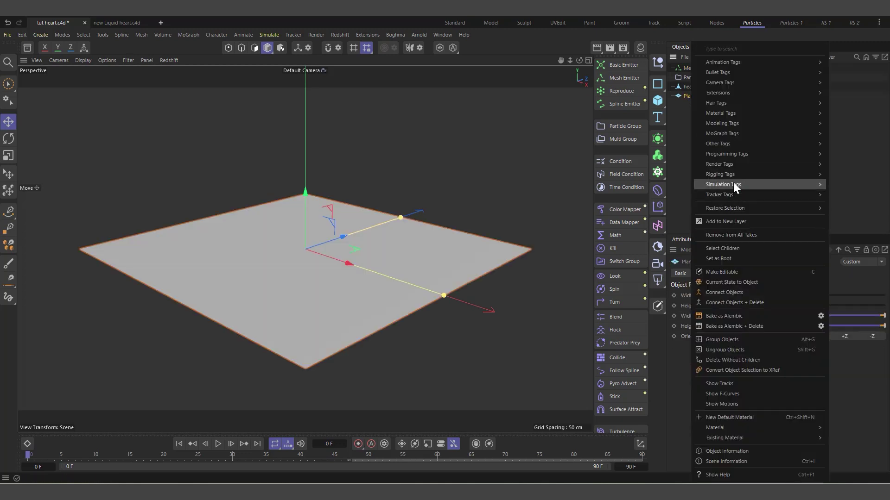
pyautogui.moveTo(727, 144)
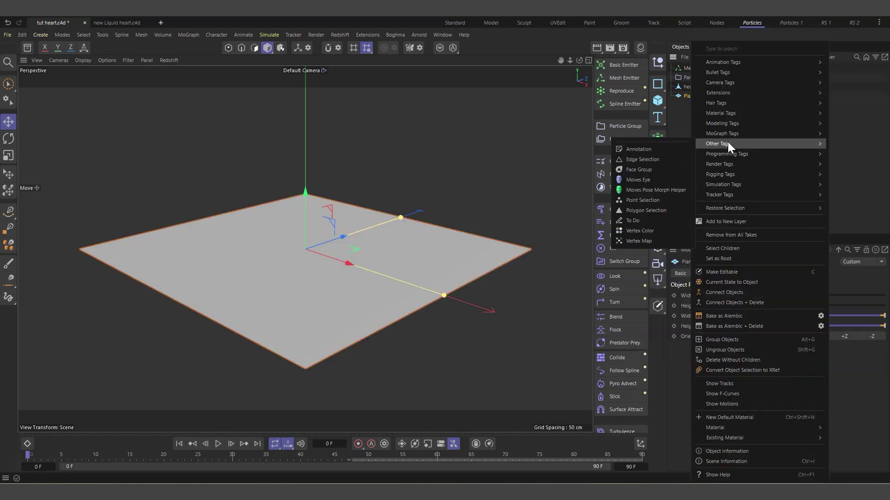
pyautogui.click(649, 212)
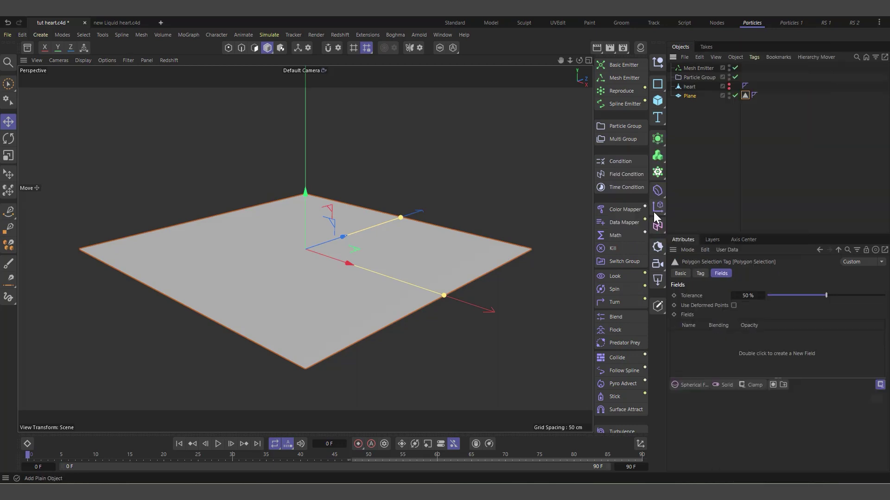
# Step: Add a Shader Field to the Polygon Selection tag, load a Noise shader into it, and open the noise settings
pyautogui.click(692, 385)
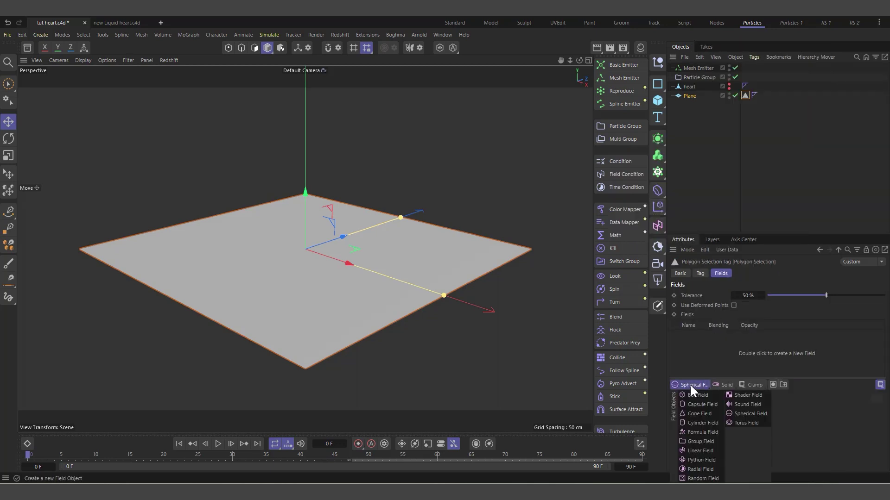
pyautogui.click(745, 395)
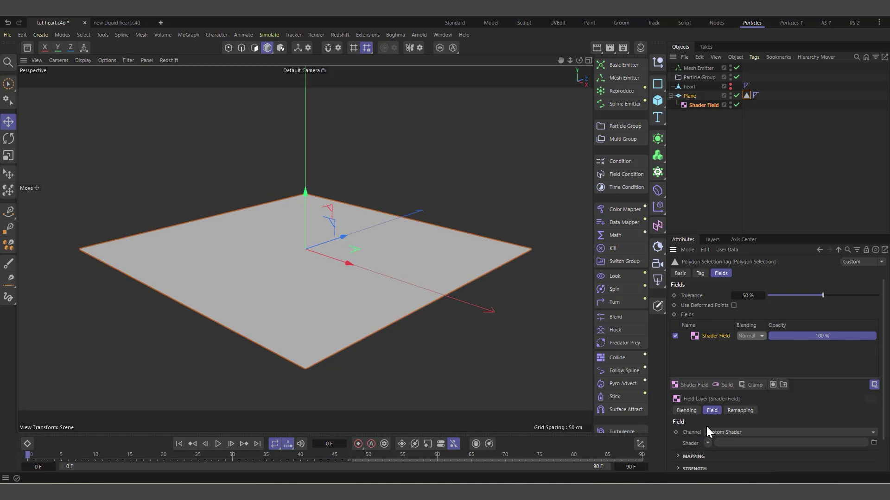
pyautogui.scroll(-2, 699, 445)
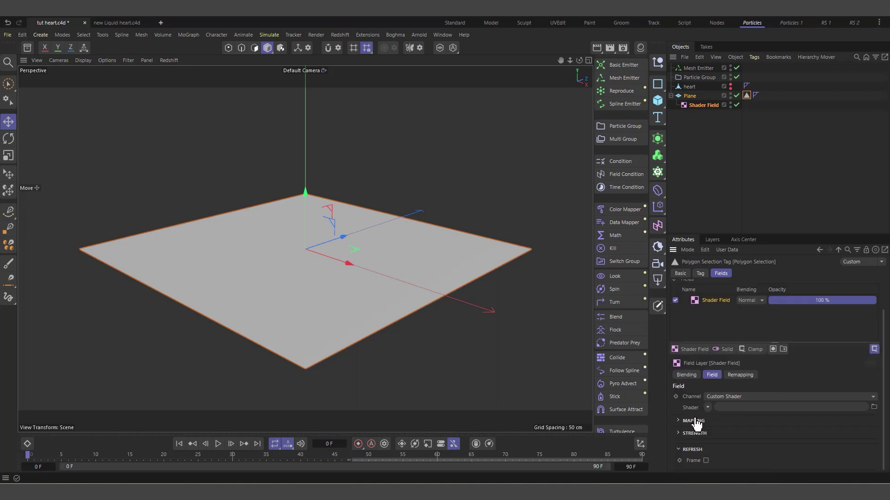
pyautogui.click(707, 407)
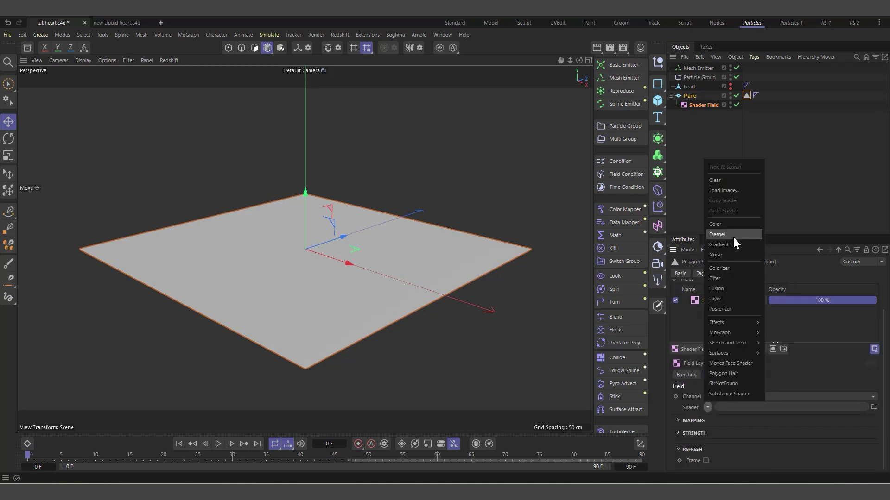
pyautogui.click(729, 255)
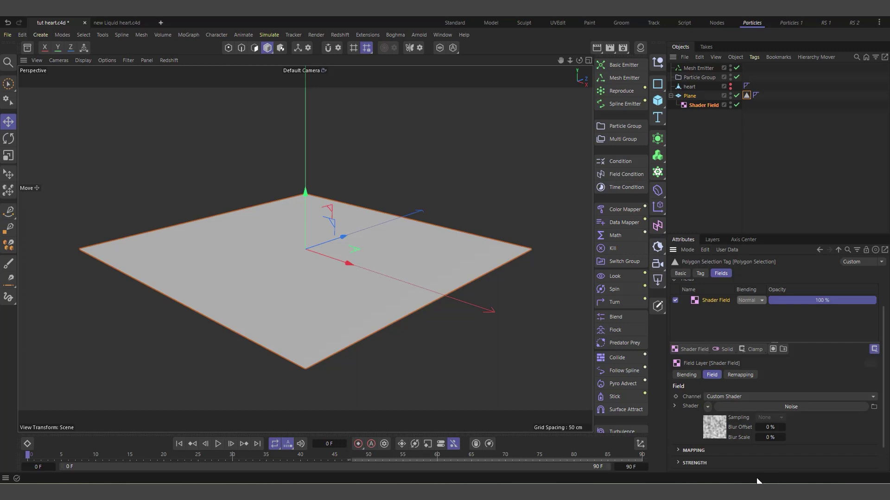
pyautogui.click(713, 427)
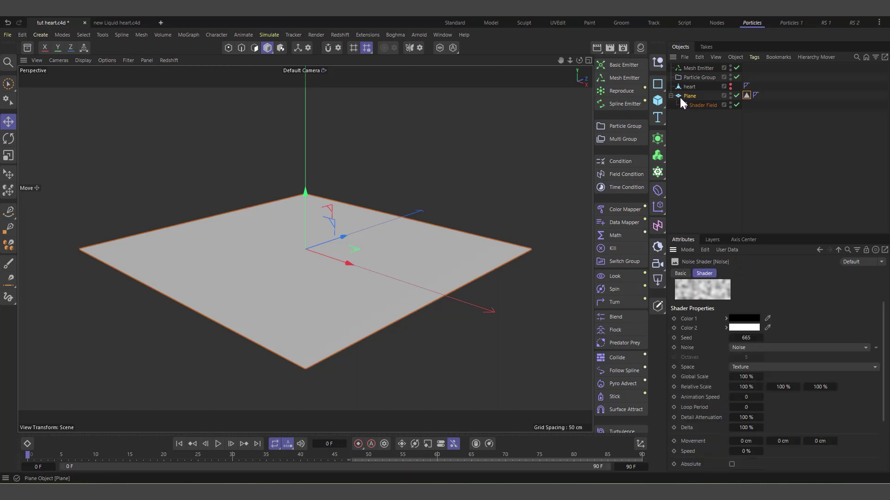
# Step: Apply the red material Mat.2 to the plane and restrict it to the plane's Polygon Selection
pyautogui.click(639, 47)
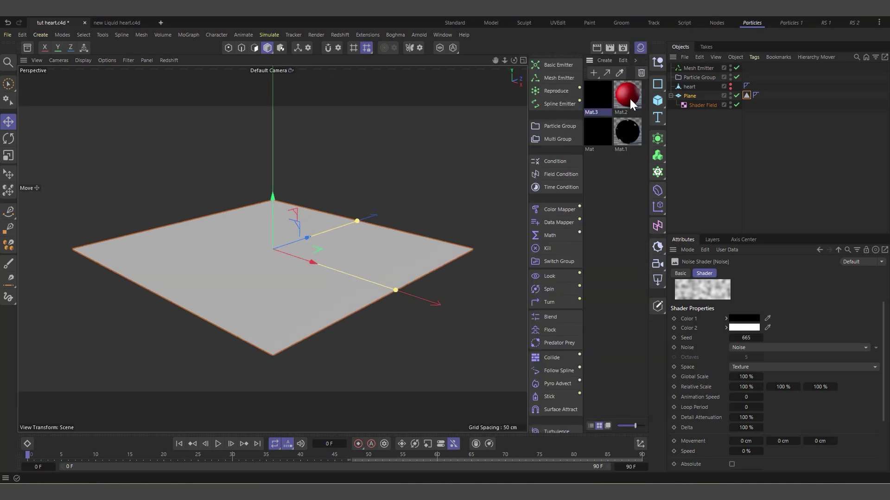
pyautogui.moveTo(630, 99); pyautogui.dragTo(696, 96)
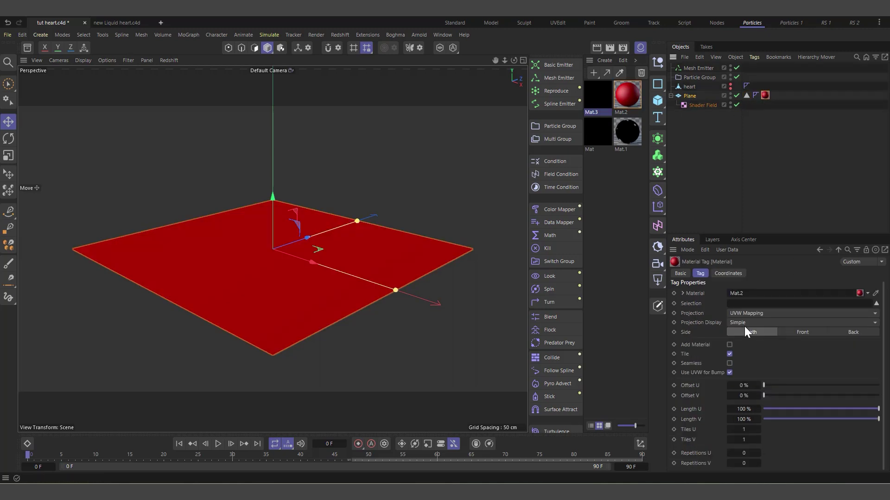
pyautogui.moveTo(746, 96); pyautogui.dragTo(744, 303)
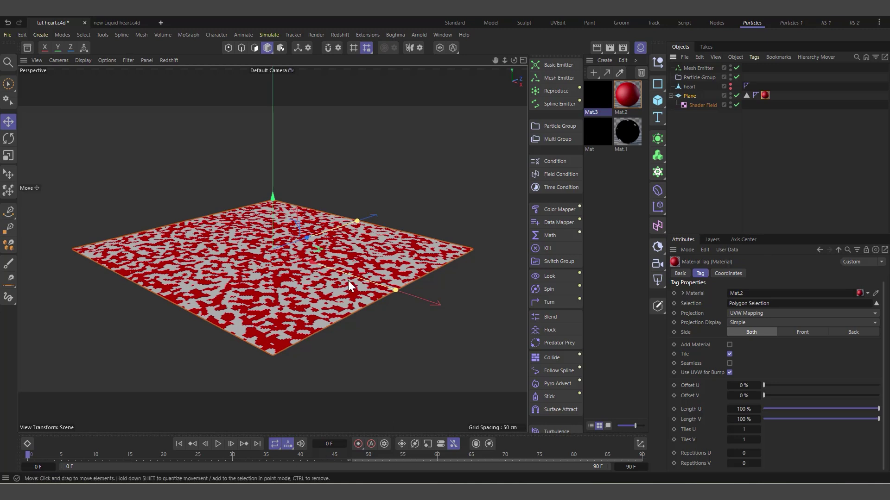
# Step: Change the Shader Field's noise type to Buya
pyautogui.click(702, 105)
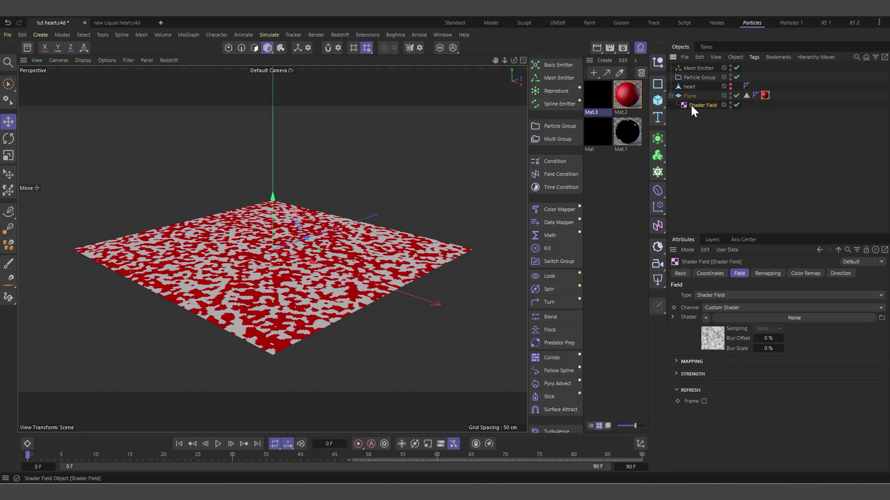
pyautogui.click(707, 339)
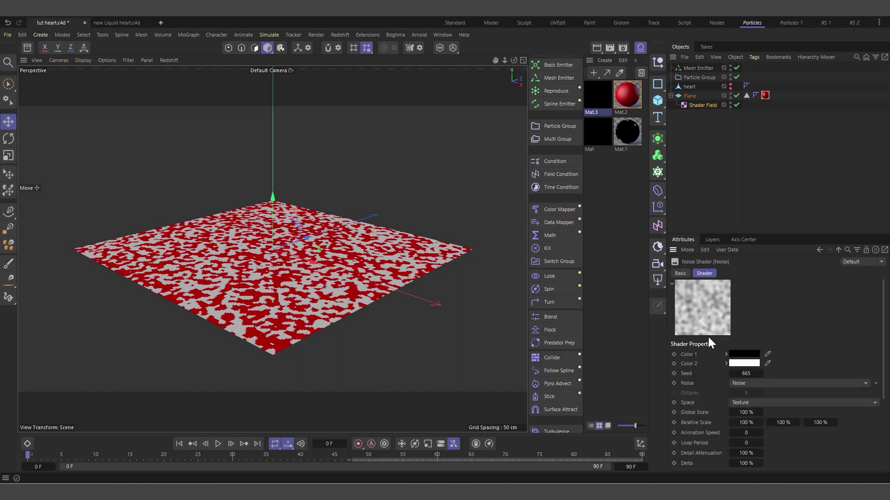
pyautogui.click(730, 383)
pyautogui.click(755, 69)
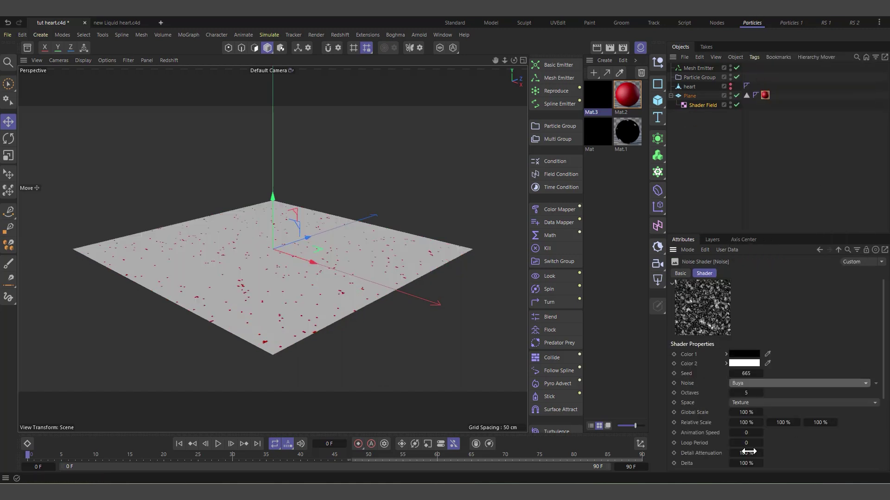
# Step: Set the noise shader's Global Scale to 250%
pyautogui.doubleClick(744, 413)
pyautogui.write('2')
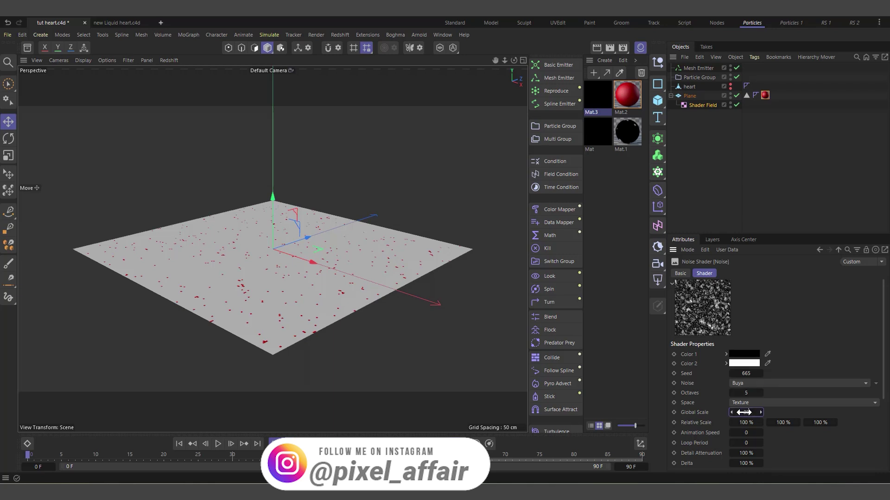
pyautogui.write('50')
pyautogui.press('Return')
# Step: Sharpen the noise by setting Contrast to about 40%, Low Clip to about 13% and High Clip to about 62%
pyautogui.scroll(-5, 813, 440)
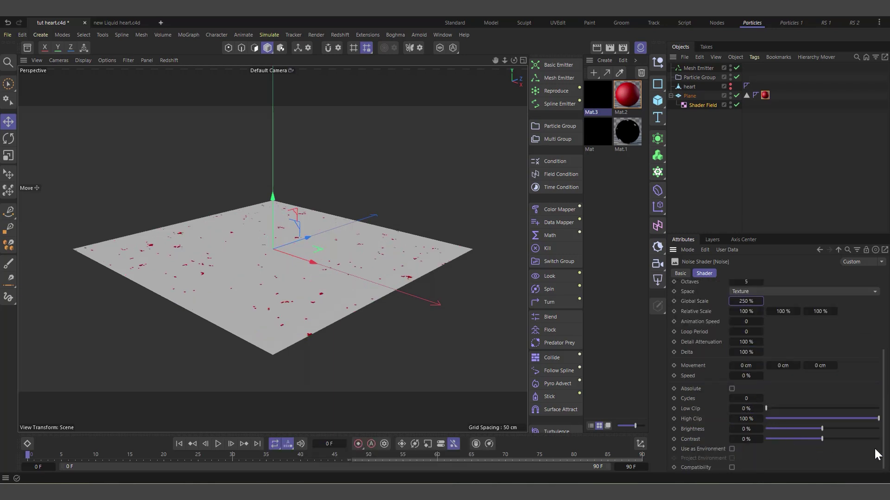
pyautogui.click(851, 440)
pyautogui.click(780, 408)
pyautogui.click(841, 419)
pyautogui.moveTo(842, 419); pyautogui.dragTo(835, 420)
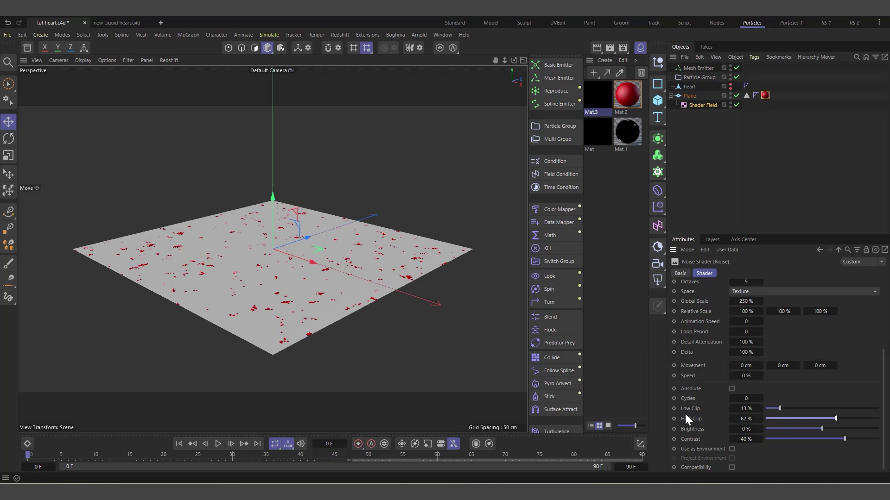
# Step: Reduce the noise shader's Octaves to 3
pyautogui.scroll(5, 685, 413)
pyautogui.click(747, 393)
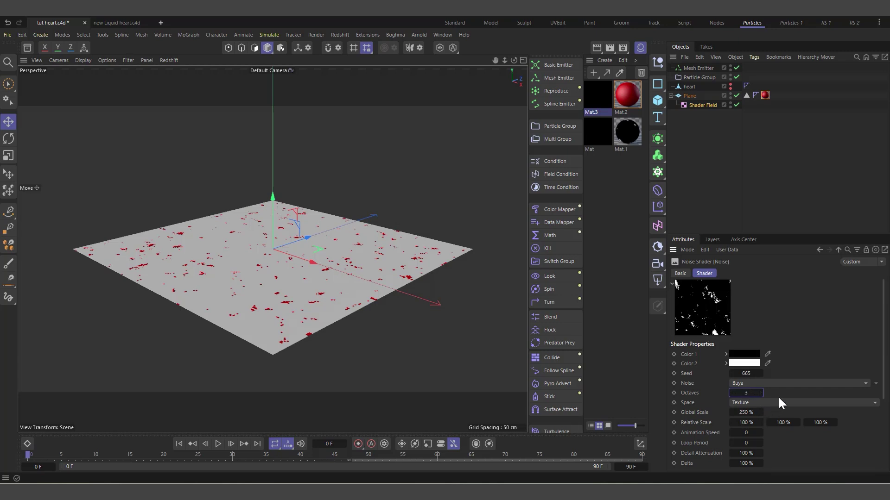
pyautogui.press('Return')
pyautogui.click(749, 394)
# Step: Try several seeds for the noise pattern and settle on Seed 699
pyautogui.moveTo(741, 374); pyautogui.dragTo(733, 377)
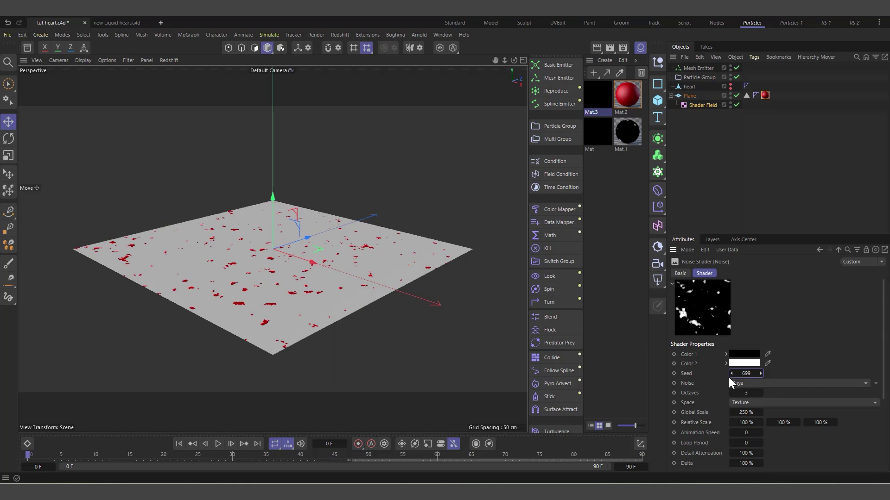
pyautogui.click(731, 373)
pyautogui.click(731, 374)
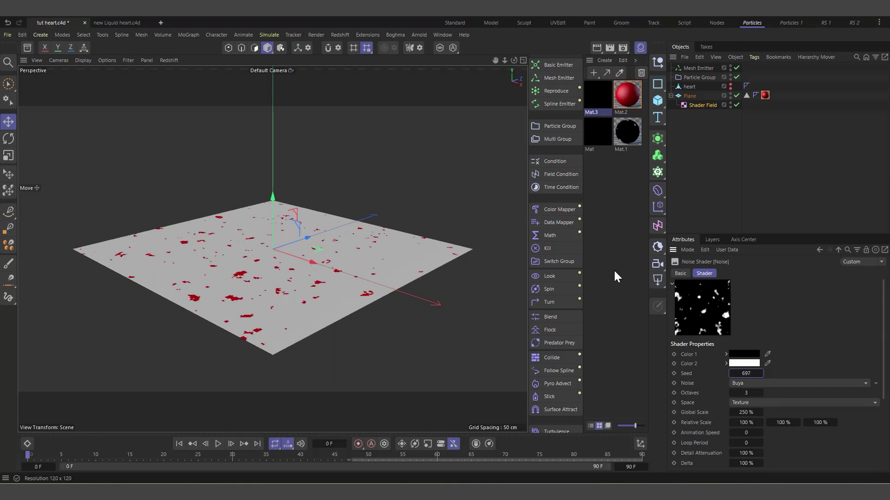
pyautogui.click(760, 374)
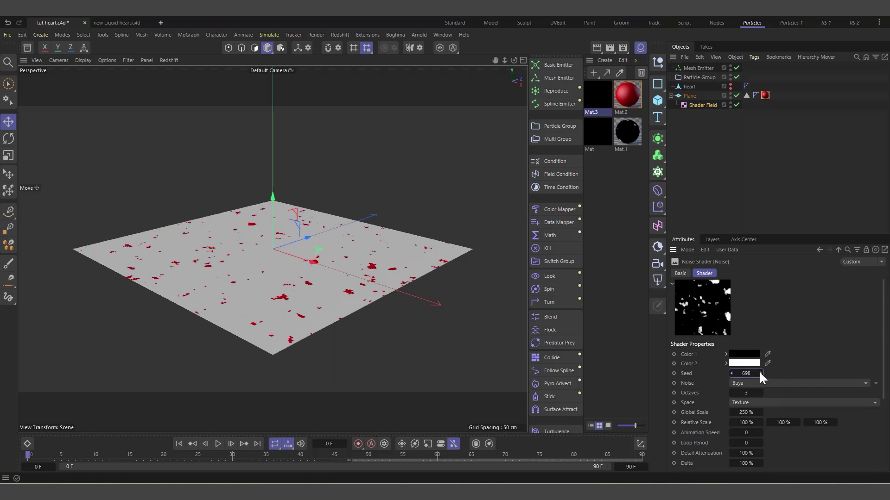
pyautogui.click(760, 373)
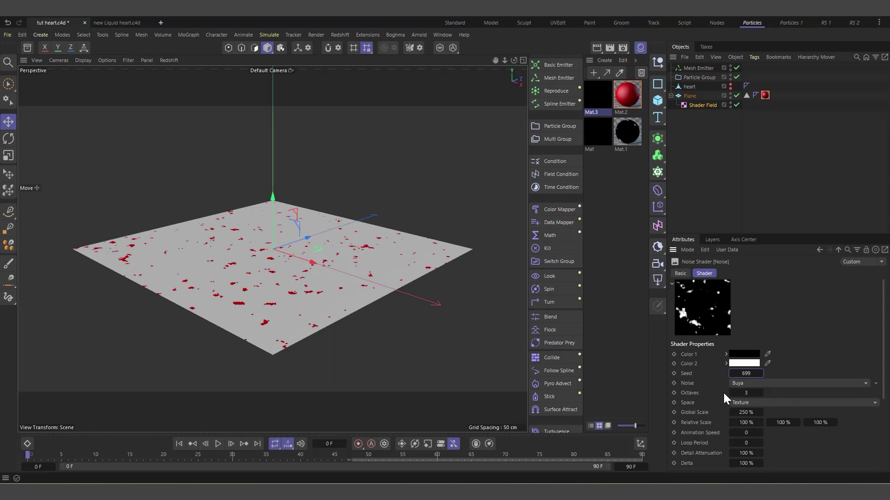
# Step: Add a Spherical Field above the Shader Field in the plane's Polygon Selection tag
pyautogui.click(694, 106)
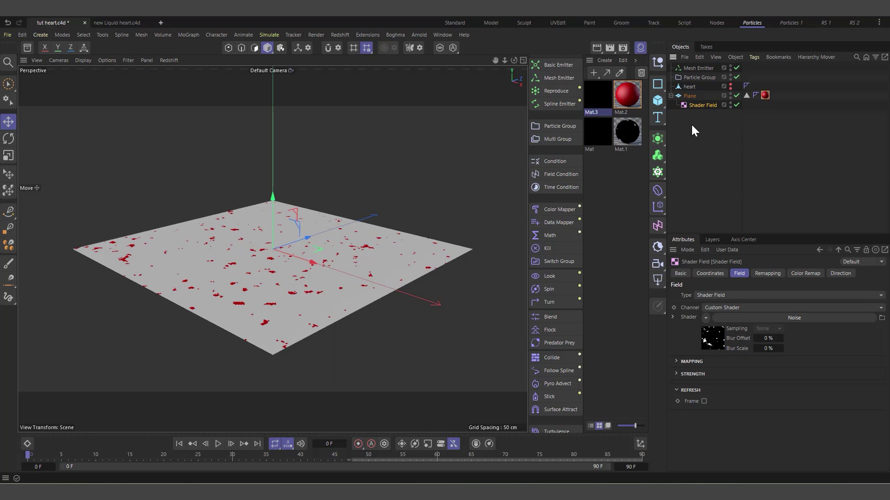
pyautogui.click(746, 95)
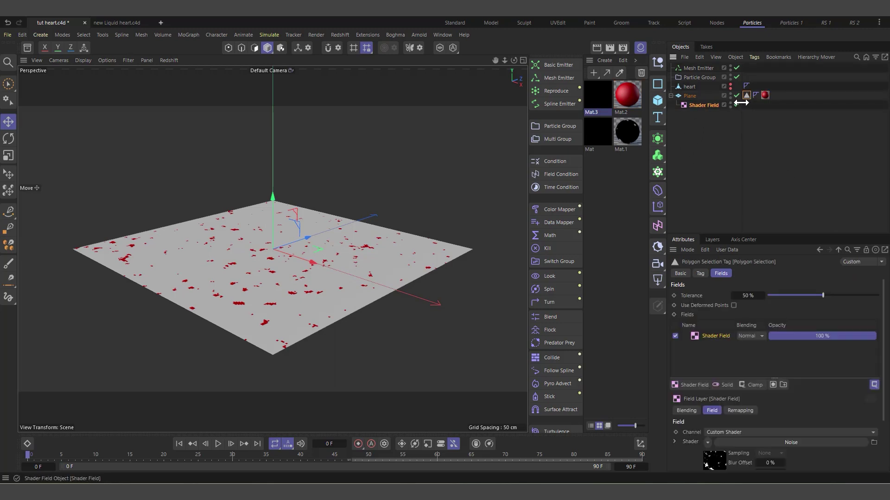
pyautogui.click(697, 387)
pyautogui.click(743, 412)
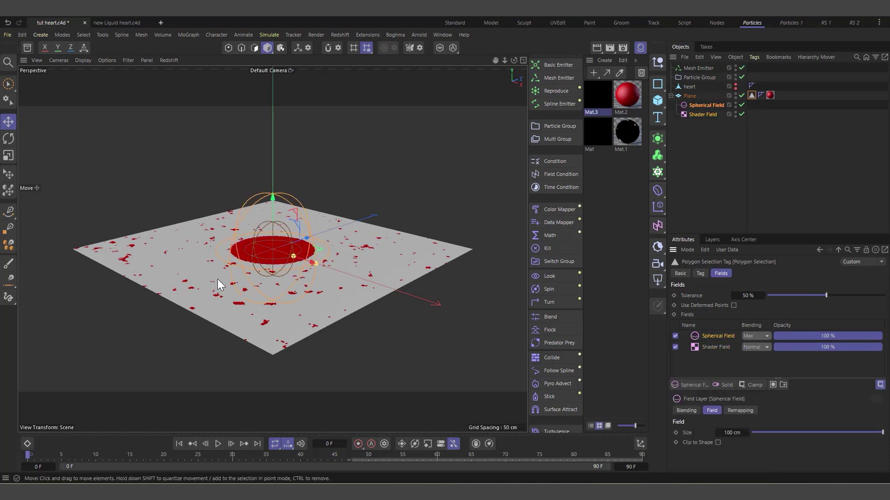
# Step: Scale the Spherical Field up to about 181 cm and set its blending to Clip
pyautogui.press('t')
pyautogui.moveTo(230, 266); pyautogui.dragTo(507, 227)
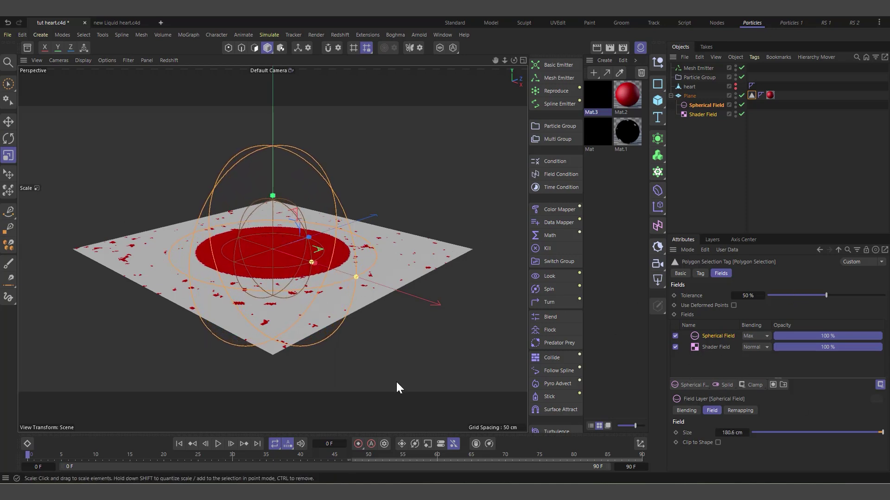
pyautogui.click(752, 336)
pyautogui.click(752, 457)
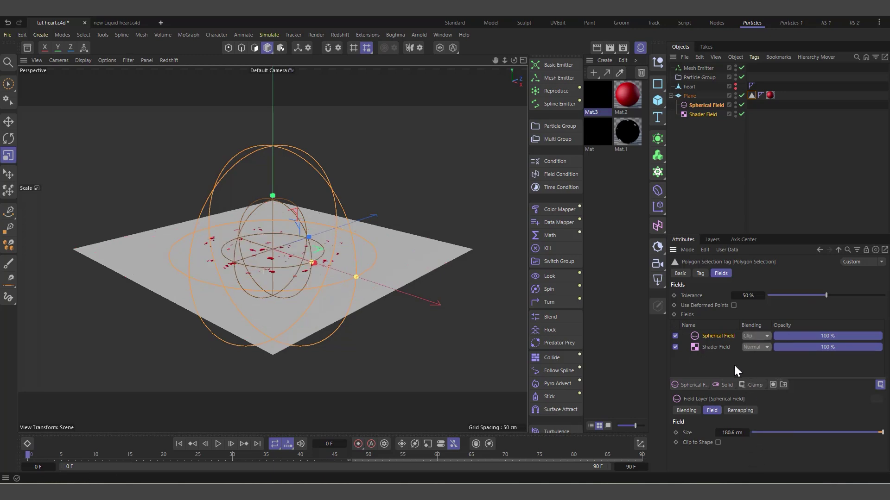
# Step: Add a second Spherical Field with Subtract blending to the Polygon Selection and scale it down to about 71 cm
pyautogui.click(687, 386)
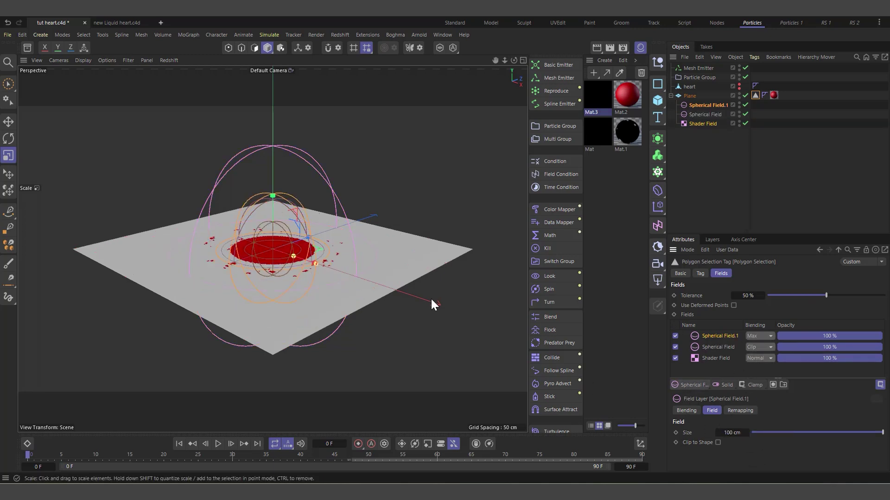
pyautogui.click(757, 337)
pyautogui.click(761, 386)
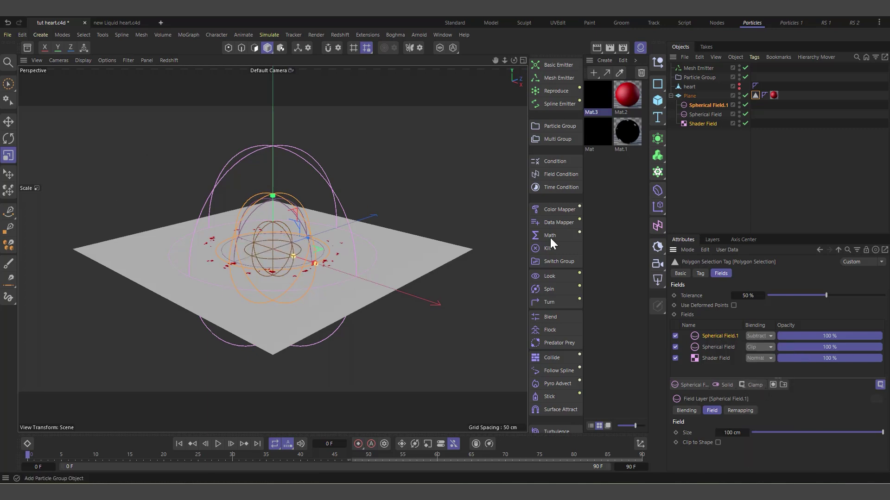
pyautogui.moveTo(514, 60); pyautogui.dragTo(481, 66)
pyautogui.moveTo(268, 273); pyautogui.dragTo(307, 220)
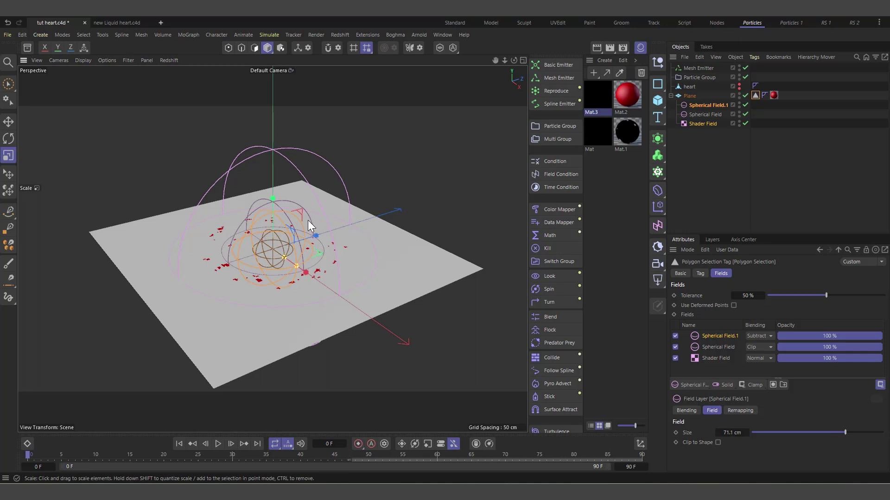
pyautogui.click(730, 183)
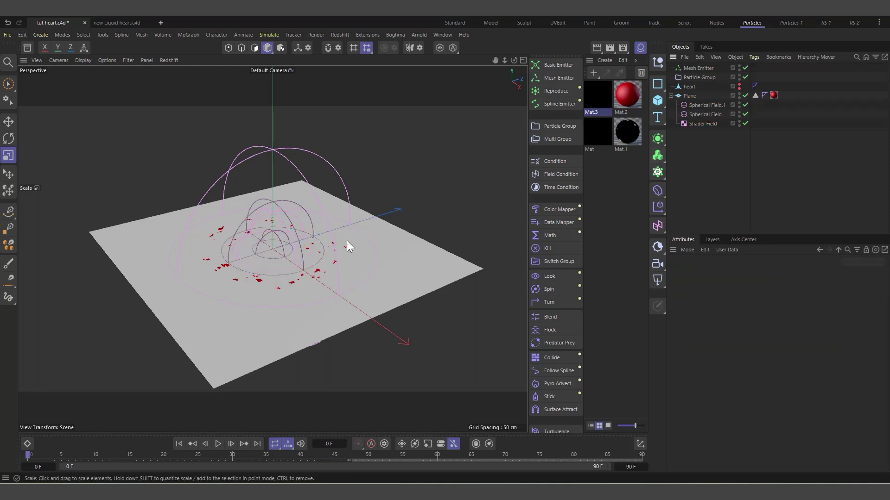
# Step: Hide both Spherical Fields and the Shader Field under the plane
pyautogui.click(671, 95)
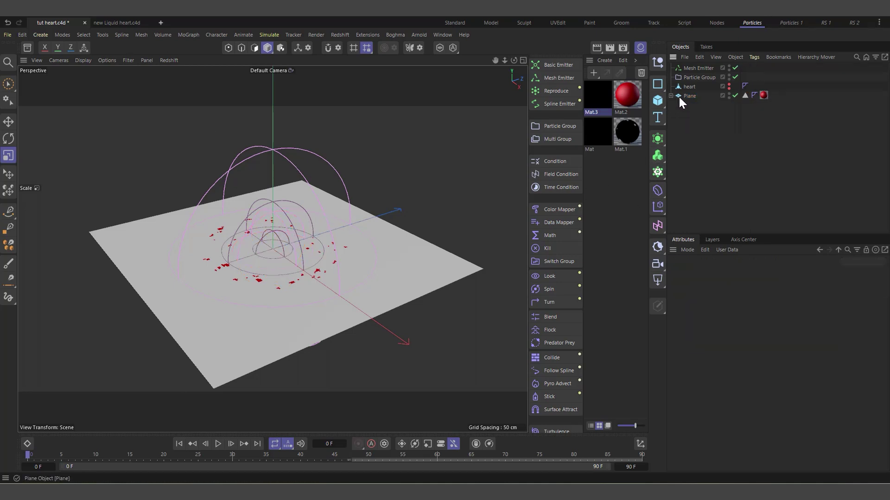
pyautogui.click(685, 97)
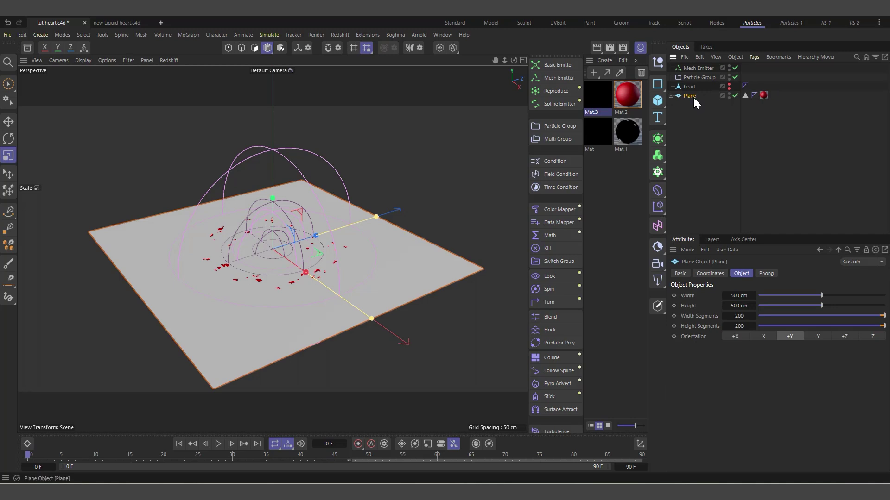
pyautogui.click(671, 96)
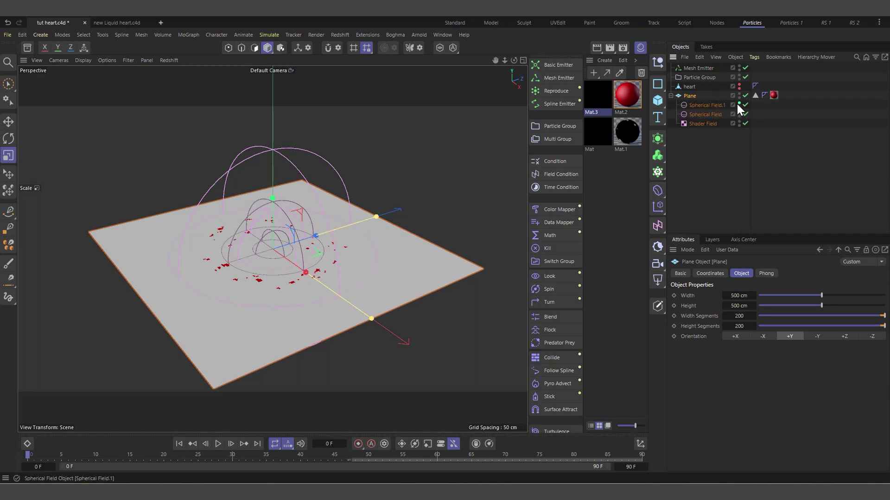
pyautogui.click(739, 104)
pyautogui.click(738, 113)
pyautogui.click(738, 123)
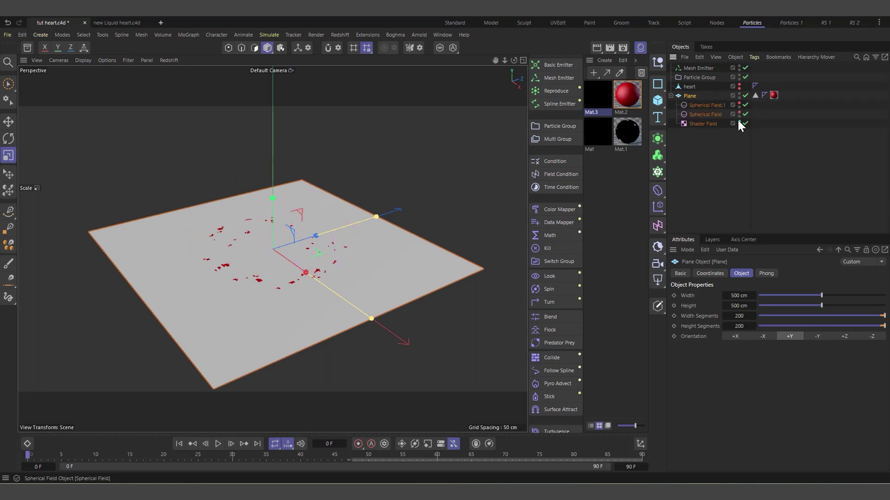
pyautogui.click(721, 165)
# Step: Restrict the Mesh Emitter's emission to the plane's Polygon Selection tag and hide the plane
pyautogui.click(695, 68)
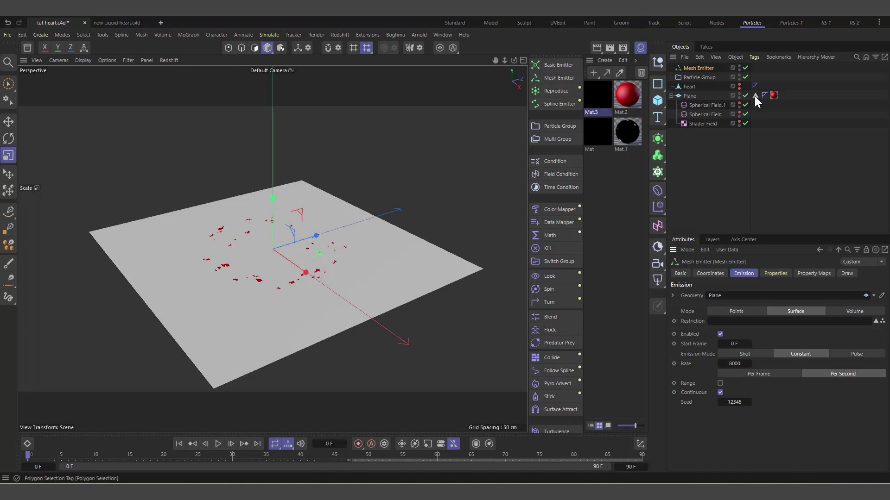
pyautogui.moveTo(755, 95); pyautogui.dragTo(756, 320)
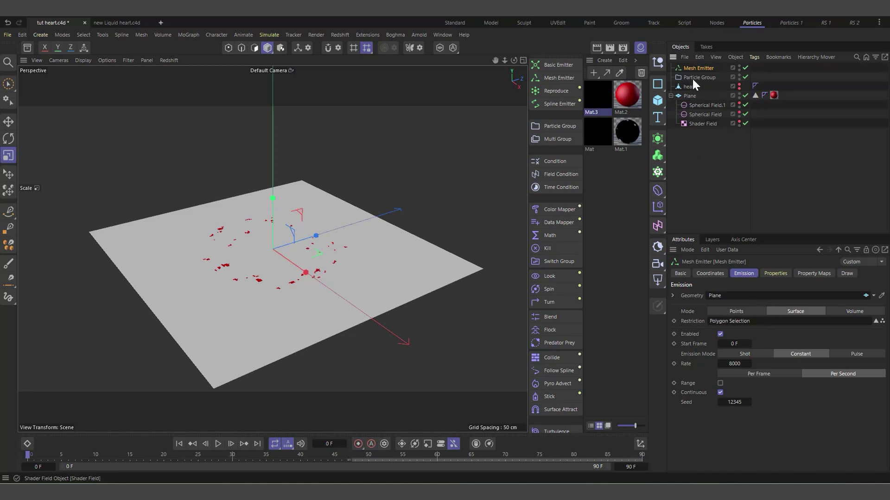
pyautogui.click(693, 95)
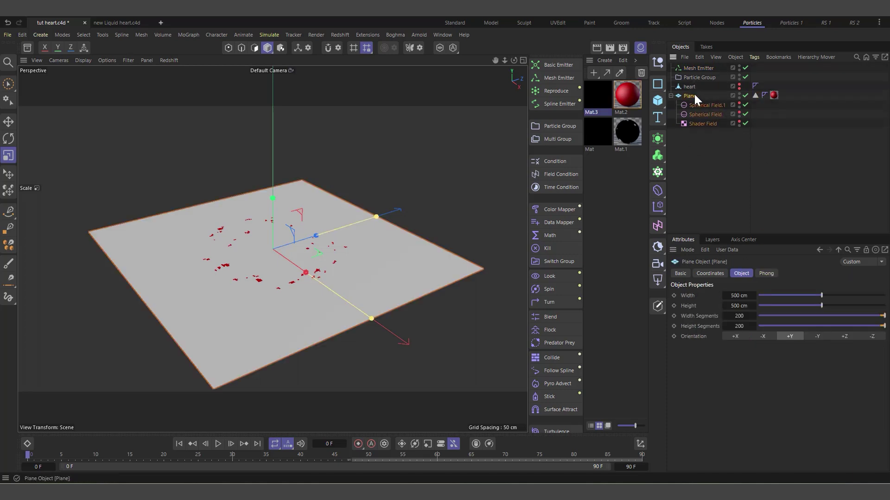
pyautogui.click(738, 94)
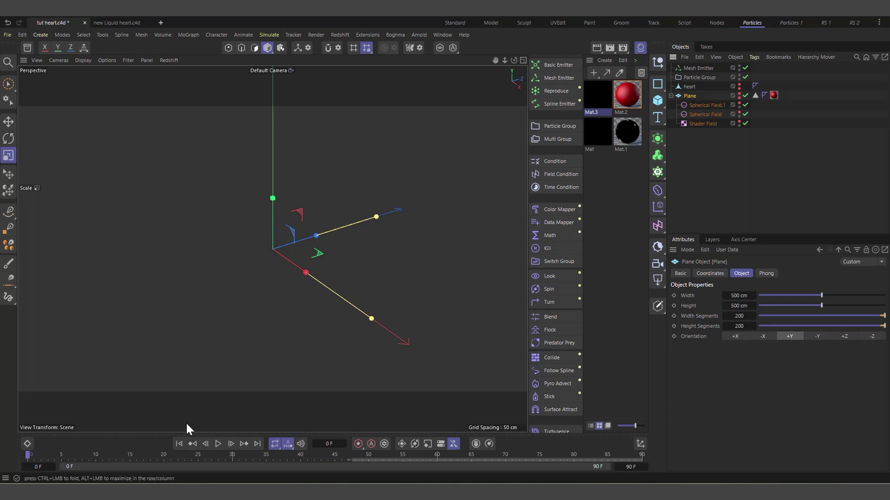
# Step: Play the simulation to check where particles are emitted, and rewind to frame 0
pyautogui.click(216, 444)
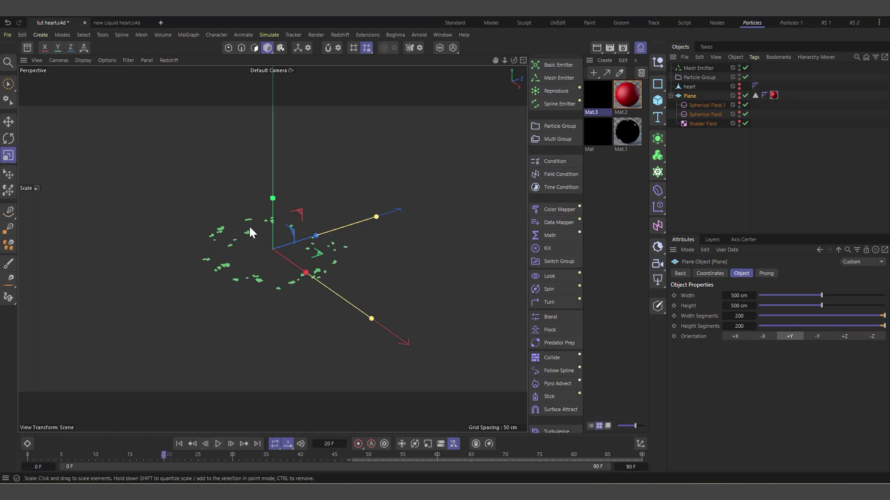
pyautogui.scroll(5, 250, 232)
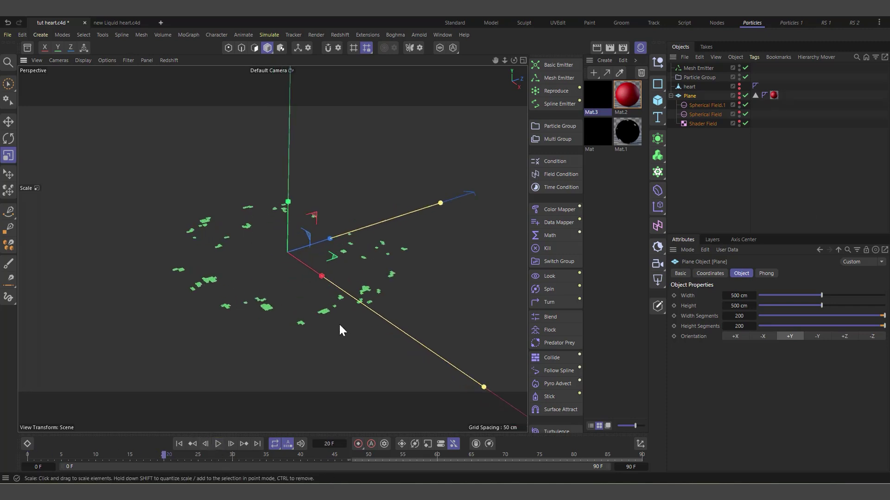
pyautogui.scroll(-4, 304, 247)
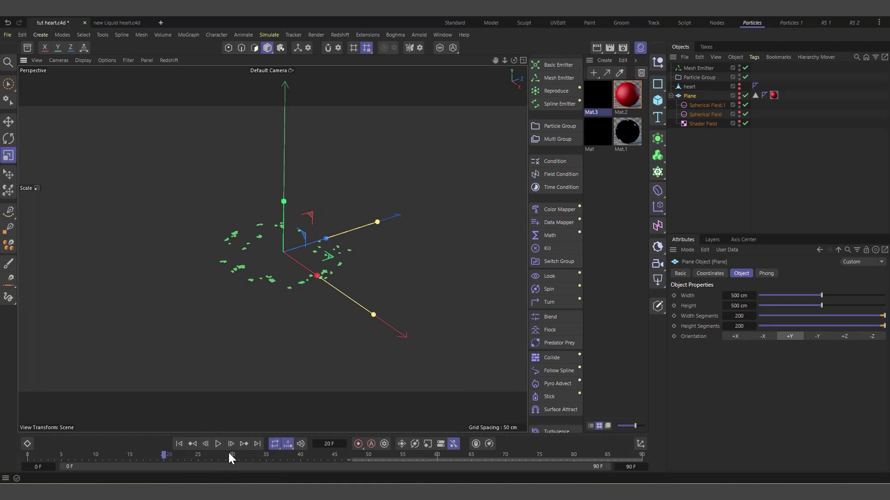
pyautogui.click(218, 443)
pyautogui.click(219, 443)
pyautogui.click(179, 444)
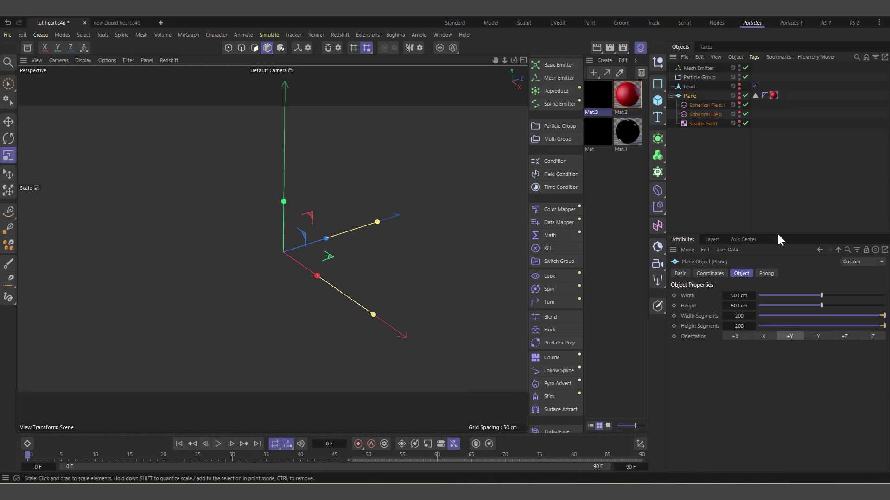
# Step: Add a Rotation force and nest it under the Particle Group
pyautogui.click(671, 95)
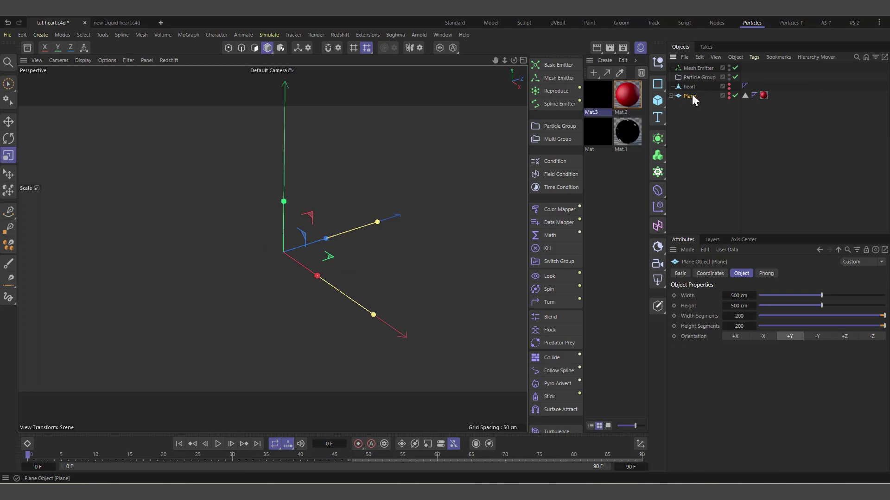
pyautogui.scroll(-3, 552, 331)
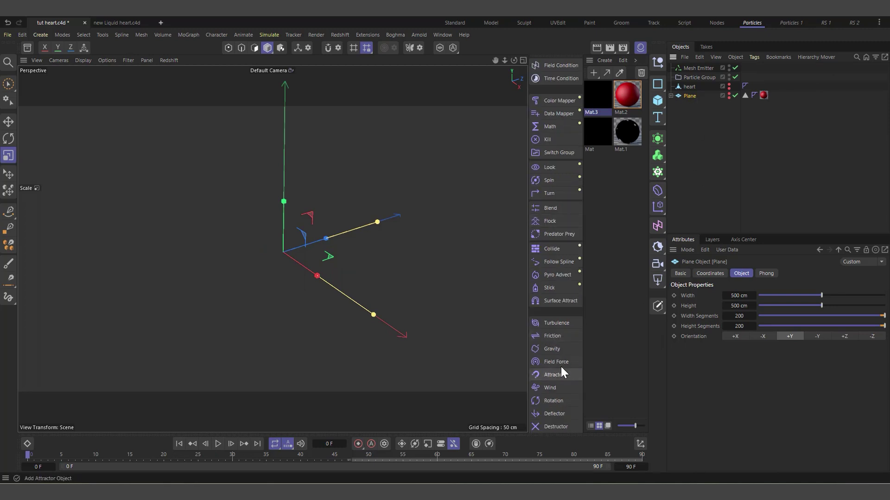
pyautogui.click(554, 402)
pyautogui.moveTo(690, 67); pyautogui.dragTo(697, 87)
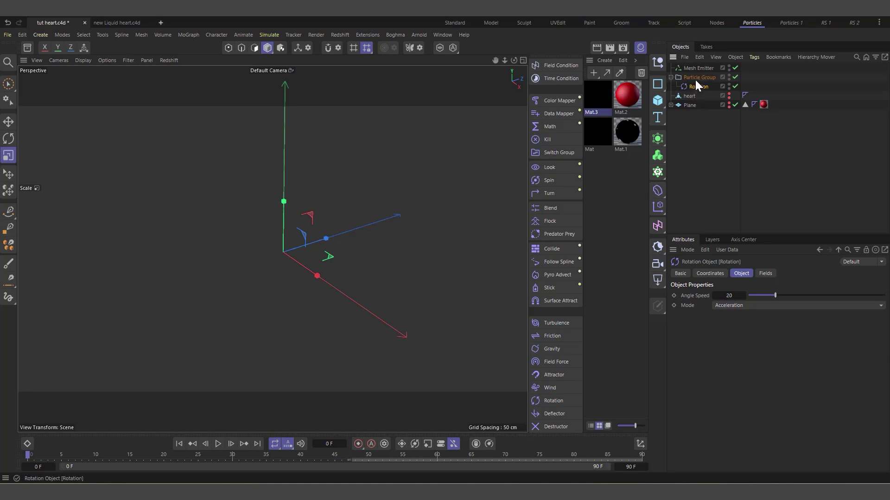
# Step: Move the Mesh Emitter and the Particle Group below the plane in the object hierarchy
pyautogui.click(694, 79)
pyautogui.keyDown('ctrl'); pyautogui.click(693, 70); pyautogui.keyUp('ctrl')
pyautogui.moveTo(692, 70); pyautogui.dragTo(698, 118)
pyautogui.click(700, 95)
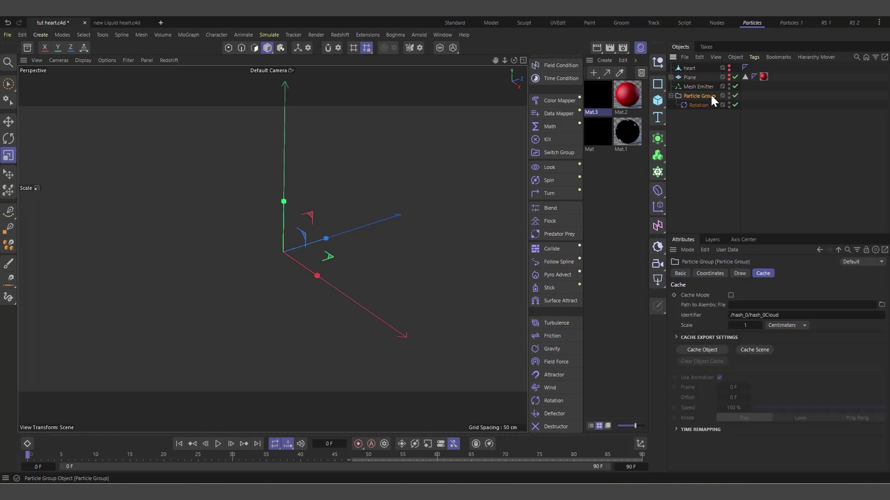
# Step: Rename the Particle Group to Particle Group 1
pyautogui.doubleClick(710, 96)
pyautogui.write('1')
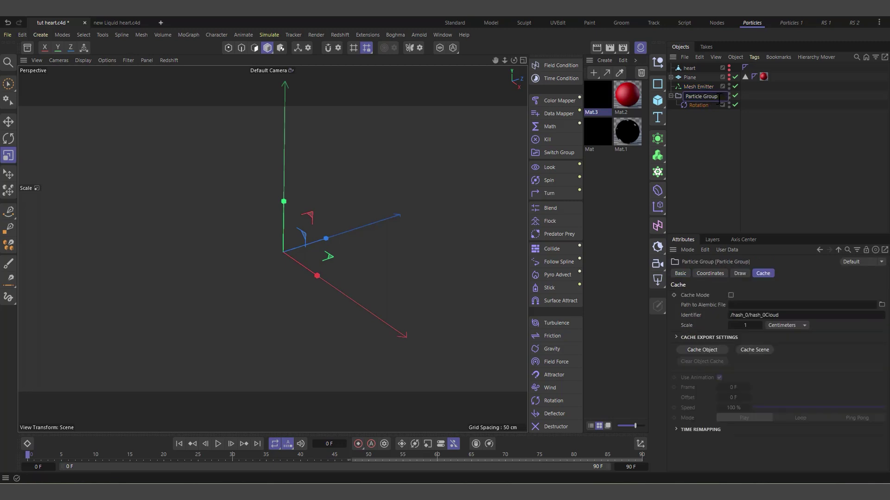
pyautogui.click(702, 132)
# Step: Set the Rotation force's Angle Speed to 100
pyautogui.click(697, 105)
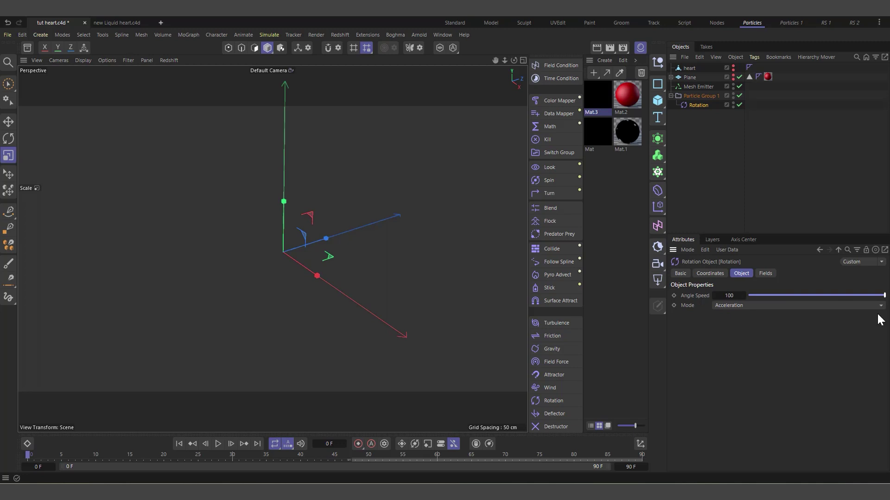
# Step: Set the Rotation force's pitch rotation (R.P) to 90° and preview the particle motion, returning to the first frame
pyautogui.click(711, 273)
pyautogui.moveTo(773, 318); pyautogui.dragTo(772, 319)
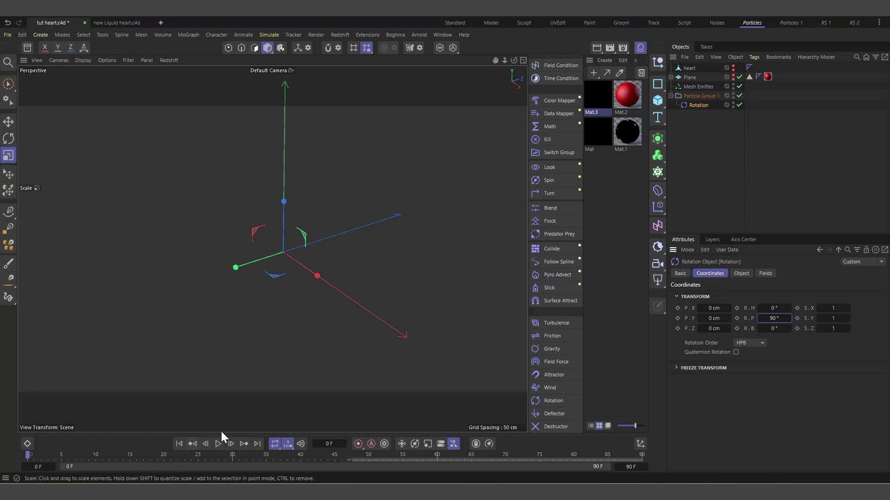
pyautogui.click(218, 444)
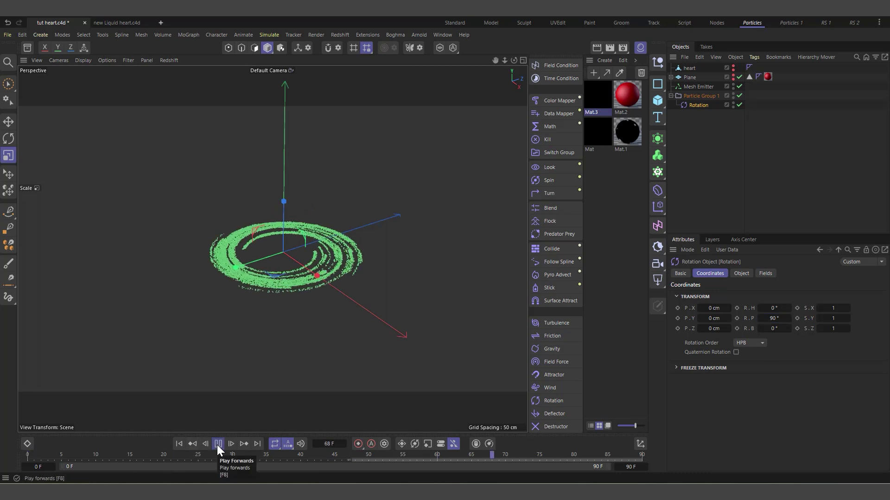
pyautogui.click(217, 444)
pyautogui.click(179, 444)
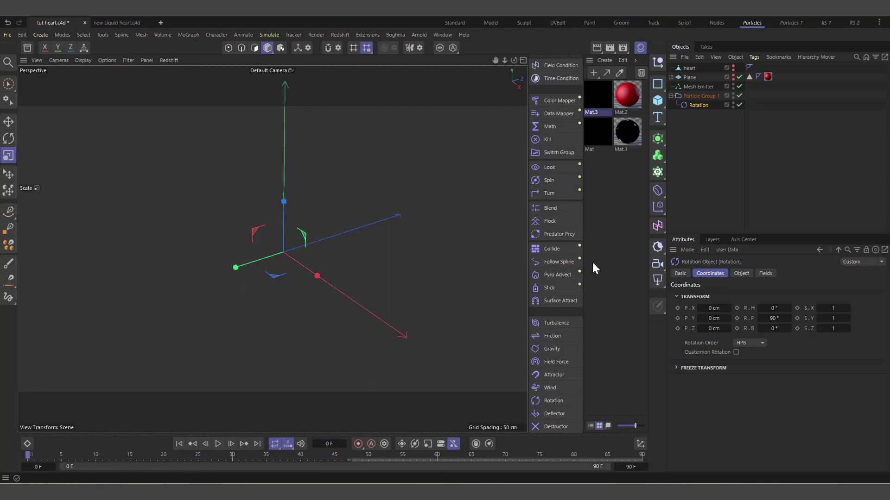
# Step: Add a Flock modifier and nest it under Particle Group 1 below the Rotation force
pyautogui.click(552, 222)
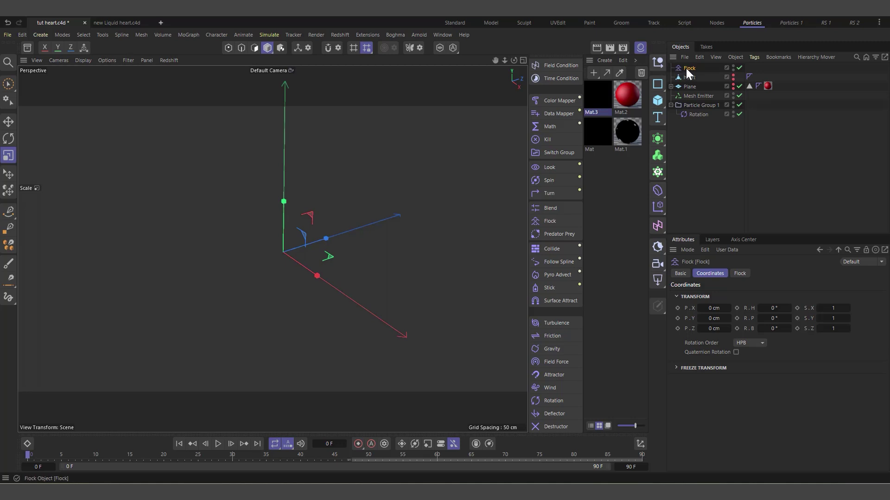
pyautogui.moveTo(686, 69); pyautogui.dragTo(702, 118)
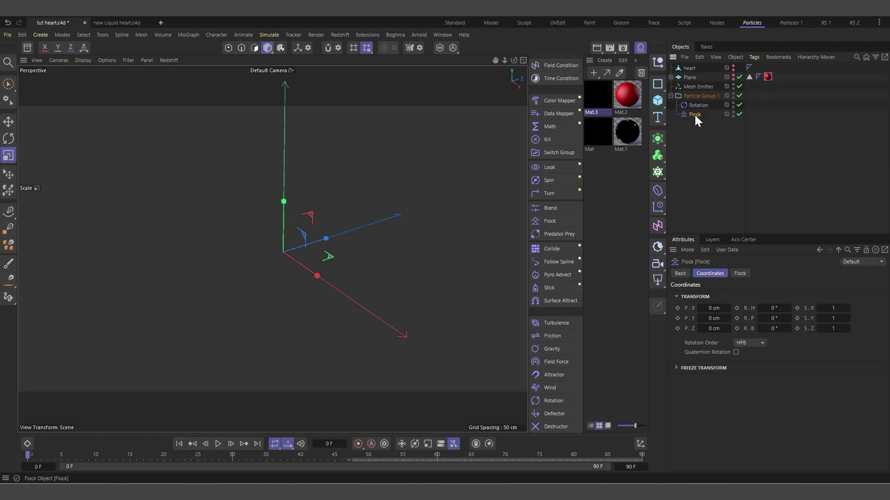
# Step: Set the Flock's Cohesion Strength to 10, Cohesion Radius to 10 cm, Separation Strength to 0.4 and Separation Radius to 0.5 cm, and preview the simulation
pyautogui.click(740, 273)
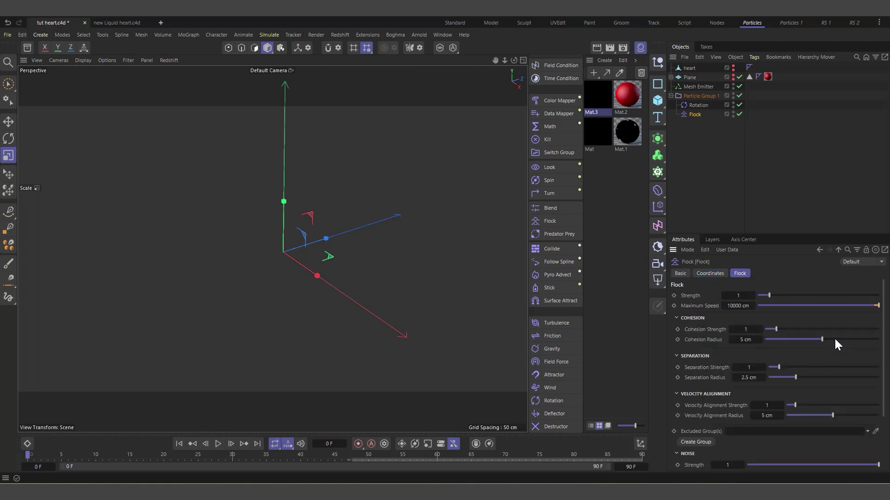
pyautogui.moveTo(835, 340); pyautogui.dragTo(879, 340)
pyautogui.moveTo(777, 330); pyautogui.dragTo(879, 329)
pyautogui.click(775, 378)
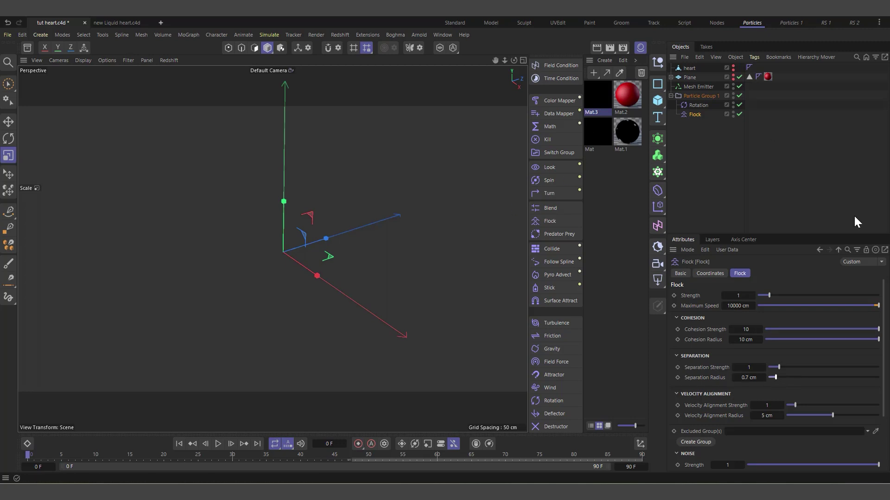
pyautogui.click(774, 367)
pyautogui.click(220, 445)
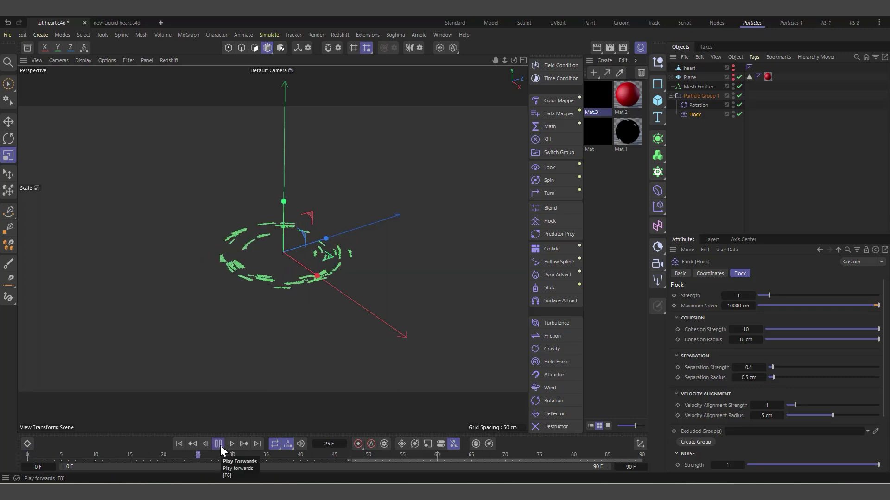
pyautogui.click(220, 446)
# Step: Extend the animation's end to frame 900 and play more of the simulation, returning to the first frame
pyautogui.click(631, 467)
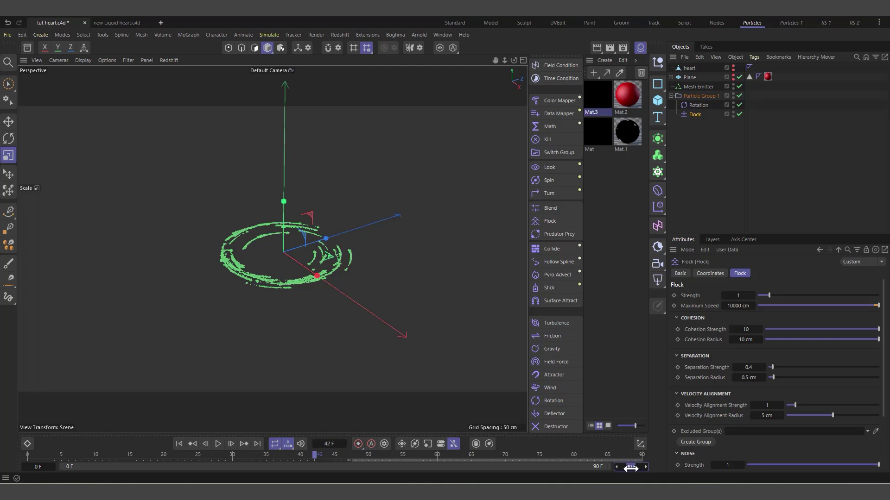
pyautogui.write('900')
pyautogui.press('Return')
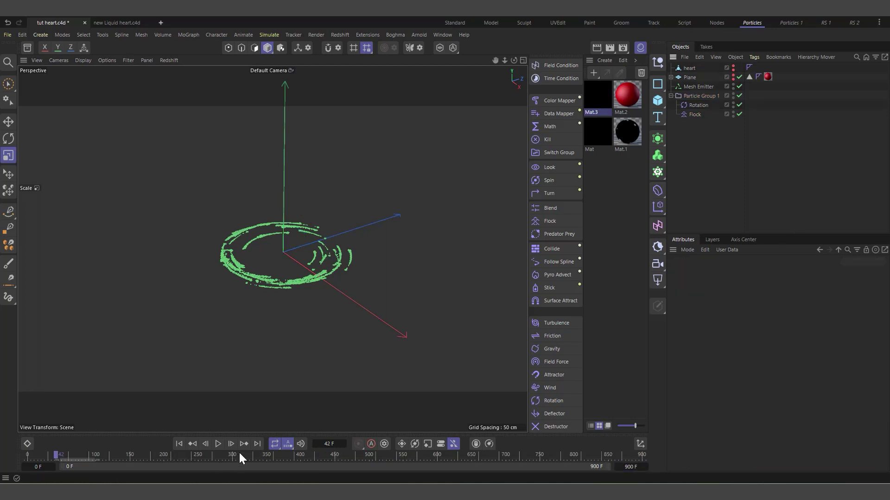
pyautogui.click(218, 445)
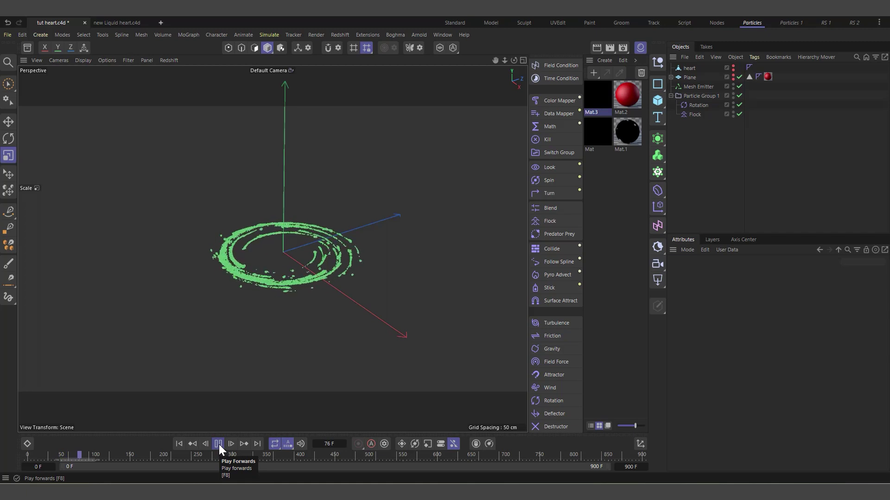
pyautogui.click(219, 444)
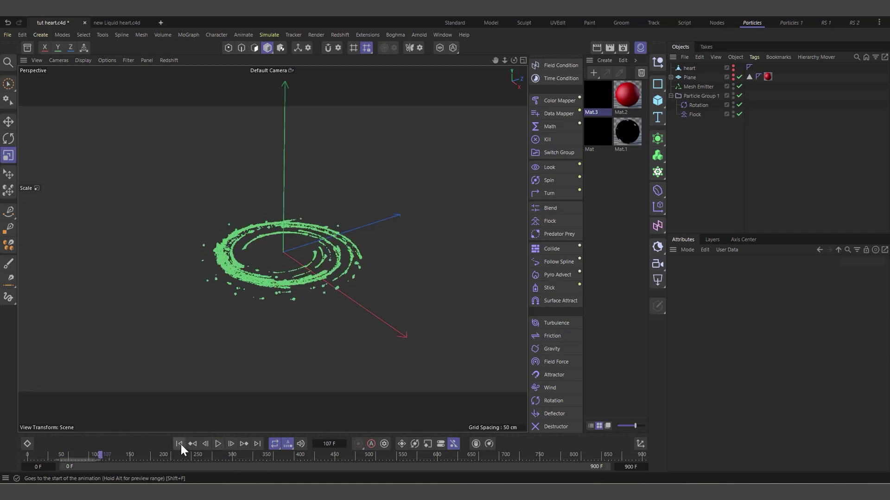
pyautogui.click(180, 444)
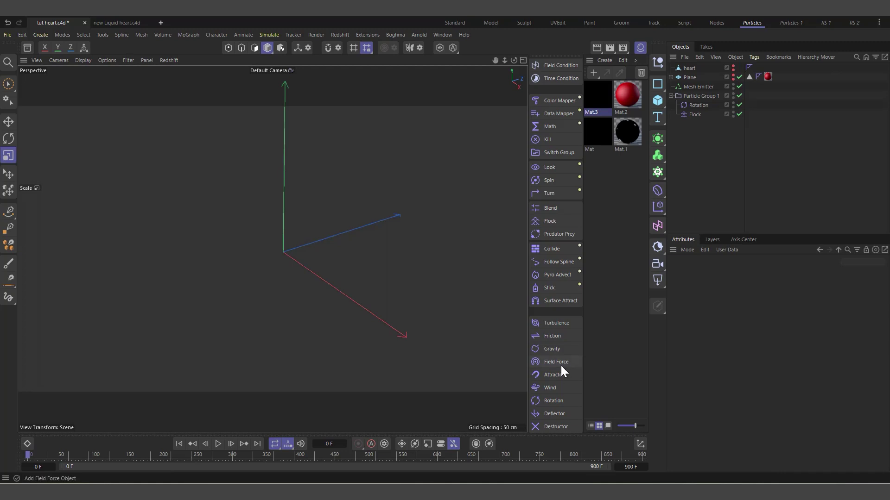
# Step: Add a Friction force at the end of the object hierarchy with a Strength of 30.7 and preview the simulation
pyautogui.click(552, 336)
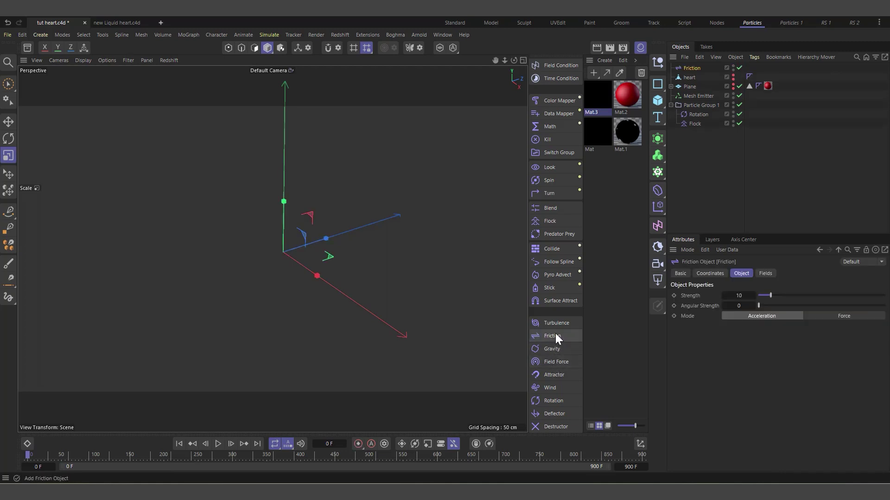
pyautogui.moveTo(693, 66); pyautogui.dragTo(698, 194)
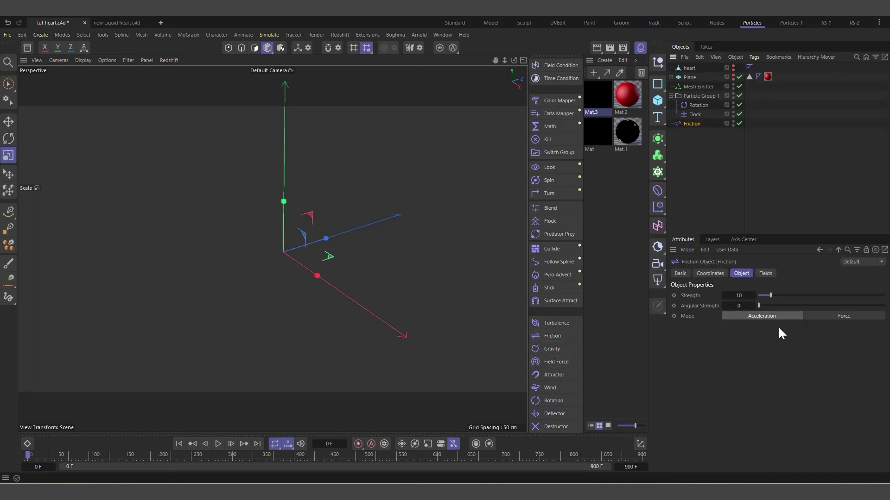
pyautogui.moveTo(791, 296); pyautogui.dragTo(795, 296)
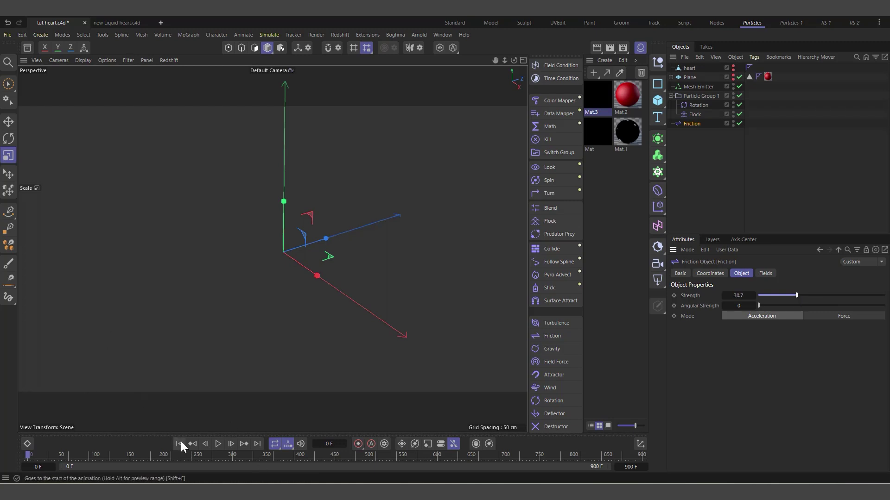
pyautogui.click(214, 443)
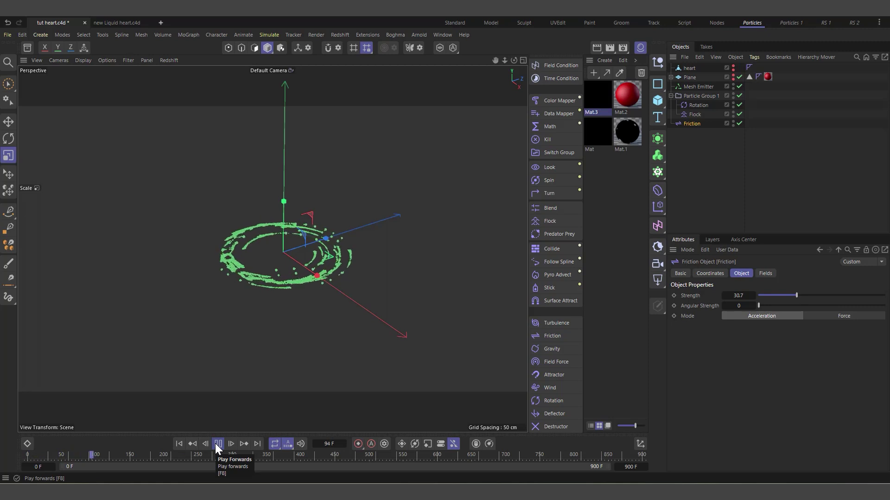
pyautogui.click(219, 443)
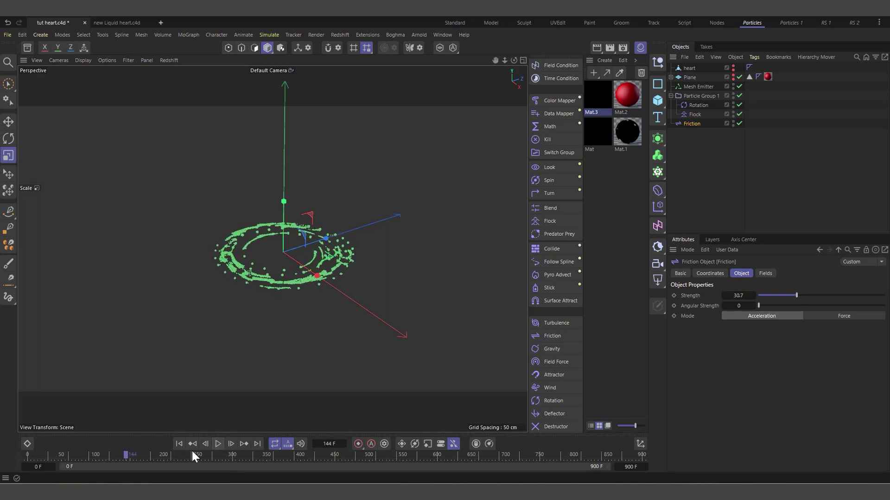
# Step: Show the heart object to check its position relative to the particle ring, and hide it again
pyautogui.keyDown('alt'); pyautogui.moveTo(198, 263); pyautogui.dragTo(368, 226, button='right'); pyautogui.keyUp('alt')
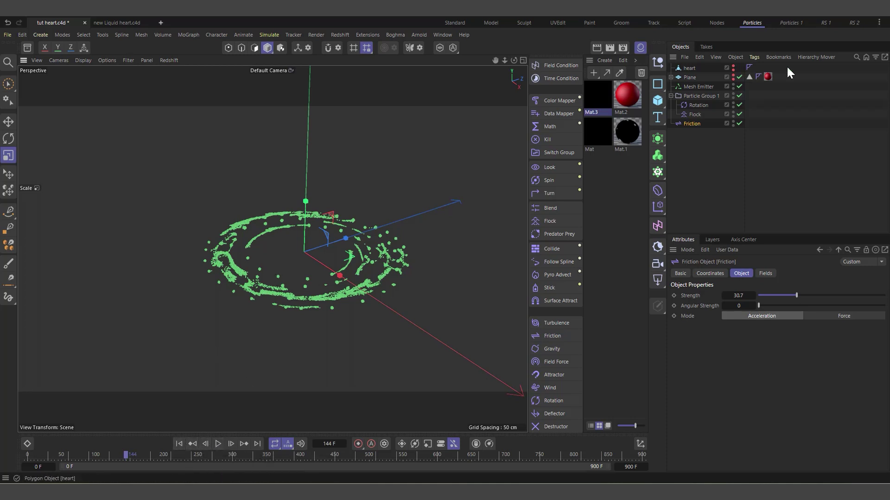
pyautogui.click(732, 66)
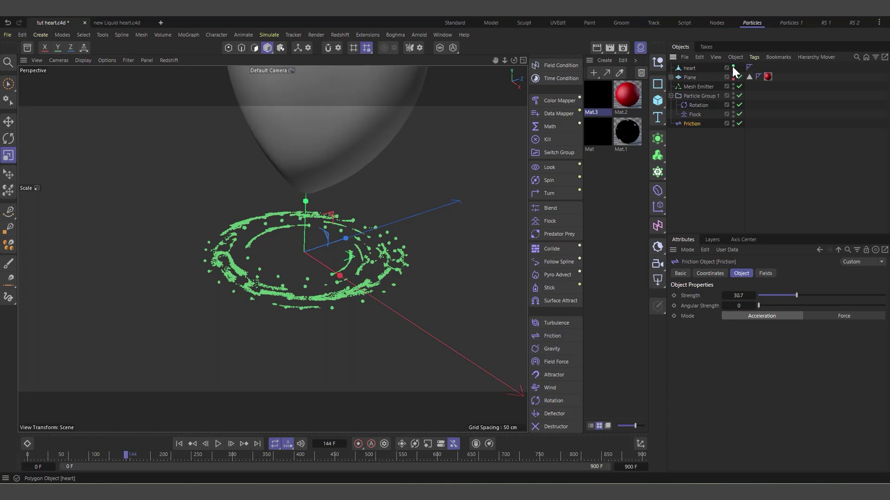
pyautogui.click(733, 67)
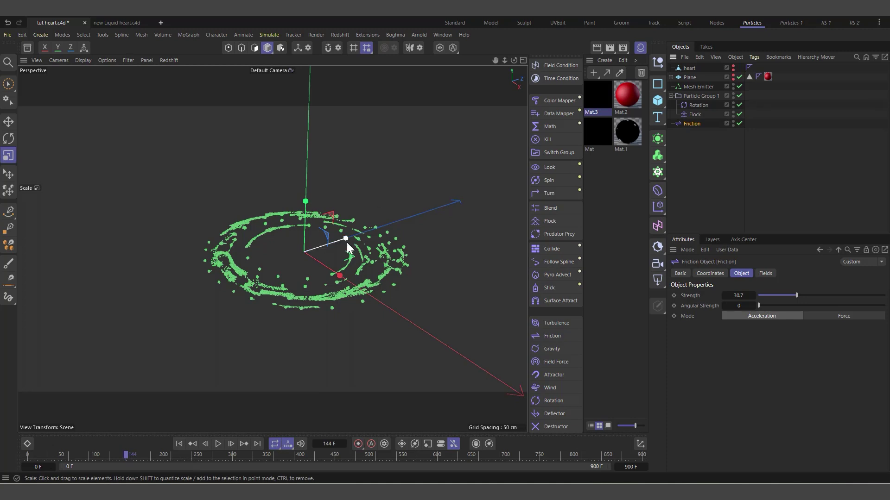
pyautogui.keyDown('alt'); pyautogui.moveTo(152, 307); pyautogui.dragTo(252, 270); pyautogui.keyUp('alt')
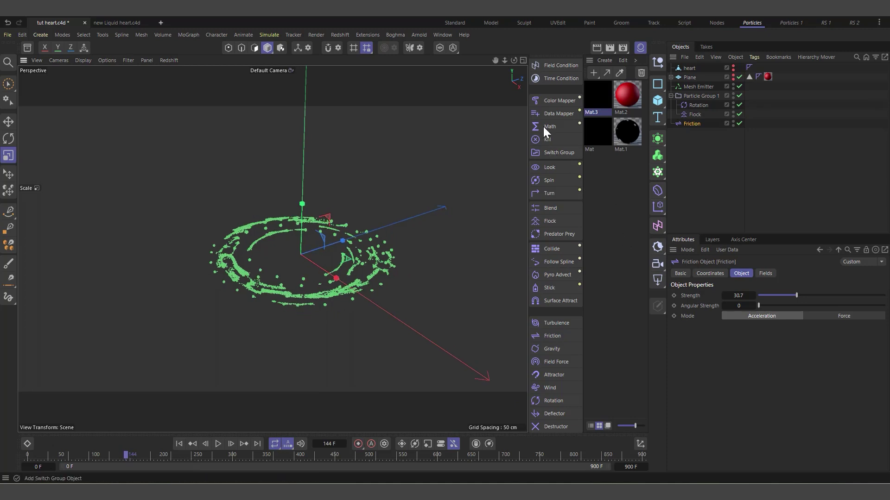
# Step: Add a Condition and nest it under Particle Group 1 below the Flock modifier
pyautogui.scroll(3, 546, 129)
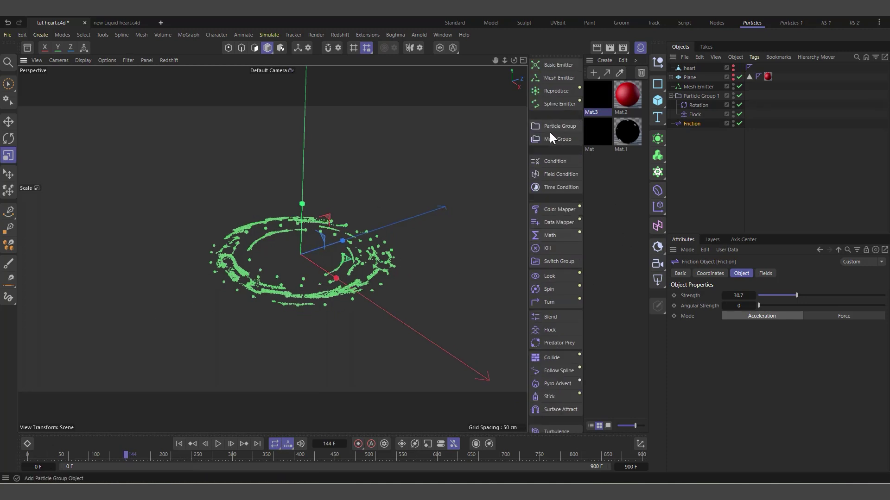
pyautogui.click(555, 162)
pyautogui.moveTo(701, 68); pyautogui.dragTo(704, 125)
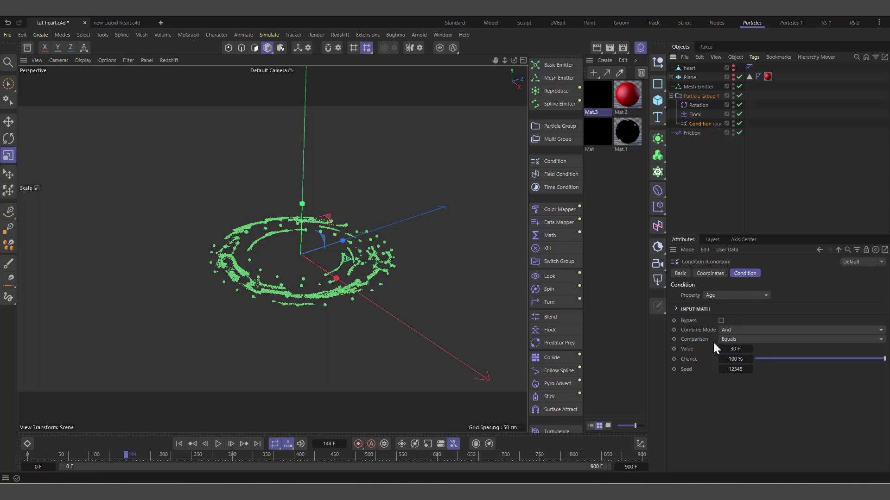
# Step: Set the age Condition's Comparison to Greater Than or Equals with a Value of 60 F
pyautogui.click(728, 340)
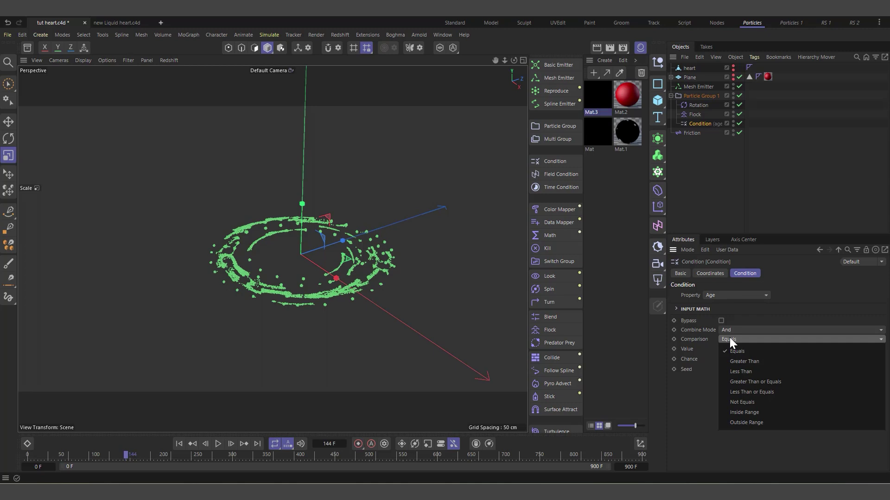
pyautogui.click(732, 381)
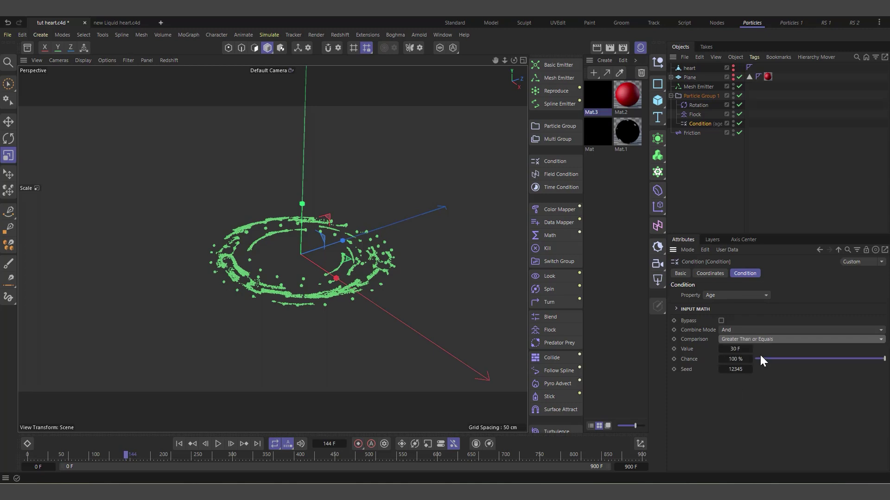
pyautogui.click(736, 350)
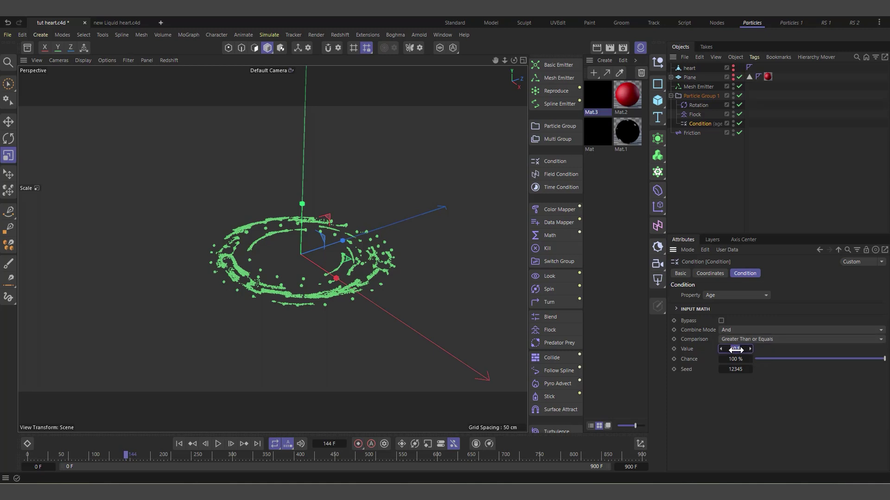
pyautogui.write('60')
pyautogui.press('Return')
pyautogui.click(704, 124)
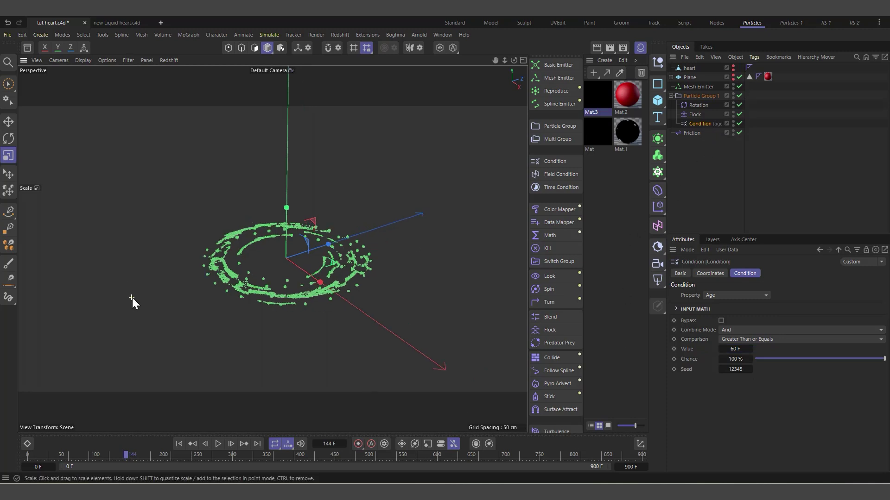
# Step: Add a Field Force to the scene
pyautogui.moveTo(324, 282); pyautogui.dragTo(304, 284)
pyautogui.scroll(2, 216, 303)
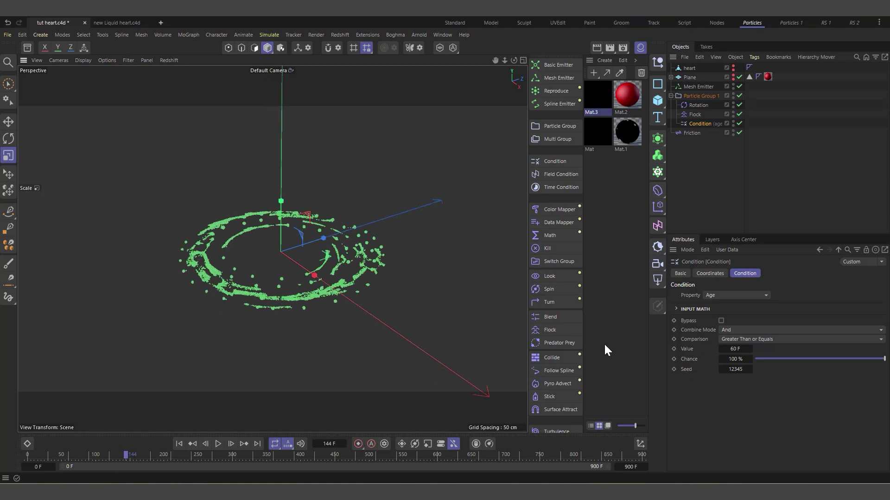
pyautogui.scroll(-3, 552, 352)
pyautogui.scroll(-3, 553, 353)
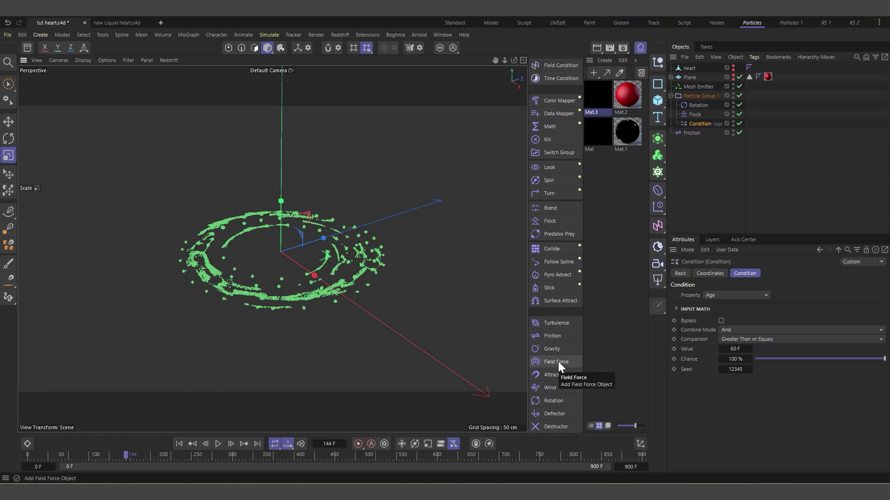
pyautogui.click(558, 362)
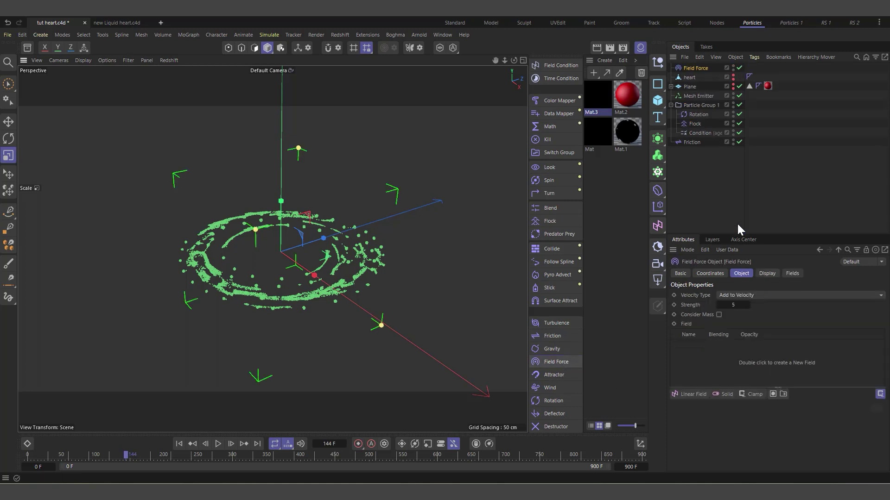
# Step: Make the heart visible in the viewport and nest the Field Force under it
pyautogui.click(690, 77)
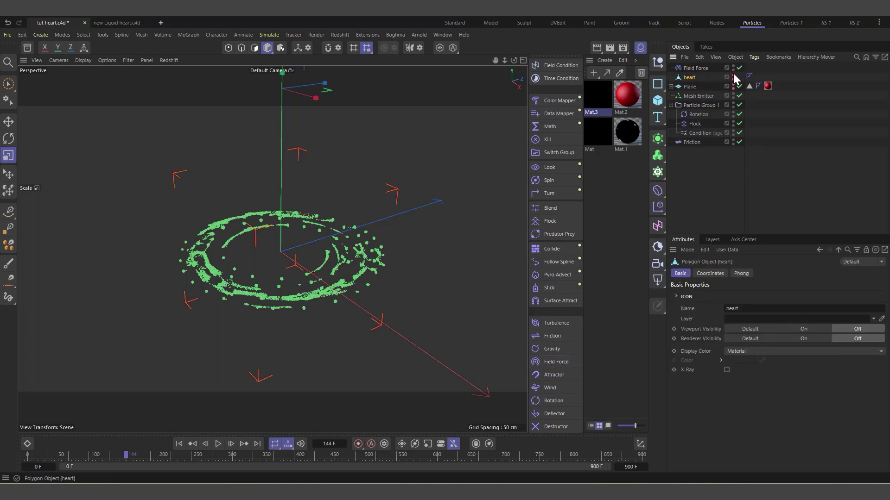
pyautogui.click(732, 75)
pyautogui.scroll(-2, 291, 357)
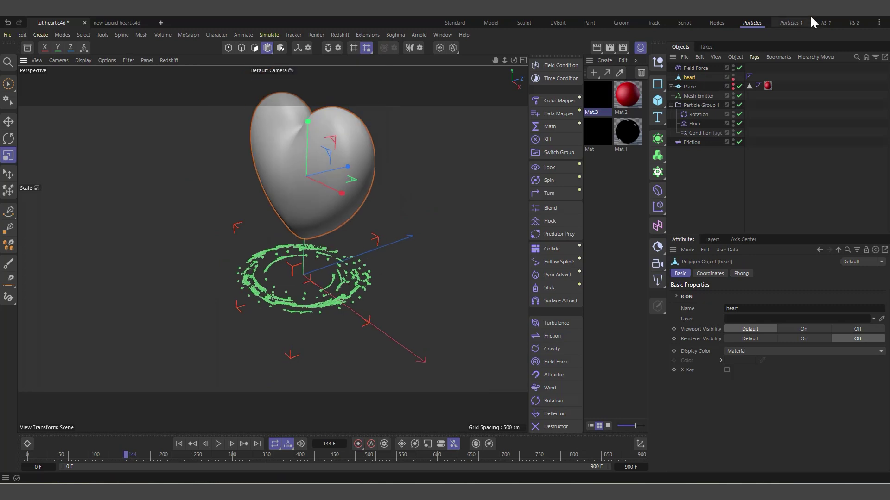
pyautogui.click(696, 69)
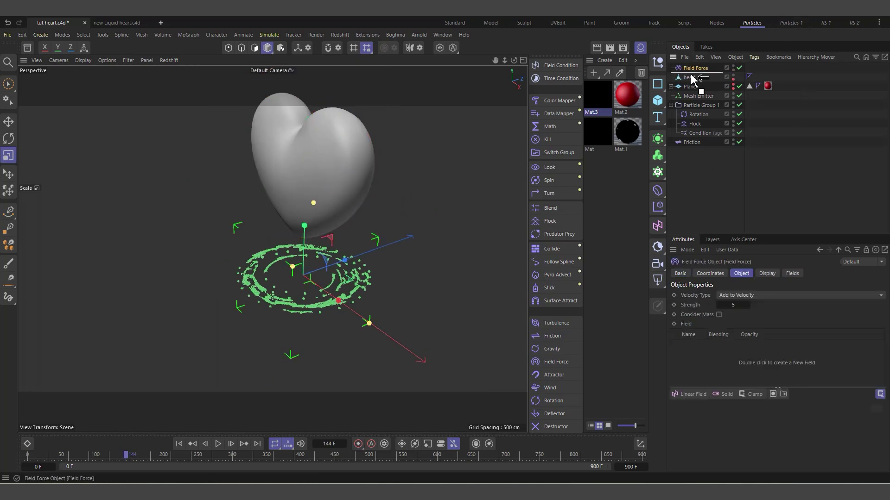
pyautogui.moveTo(691, 69); pyautogui.dragTo(690, 79)
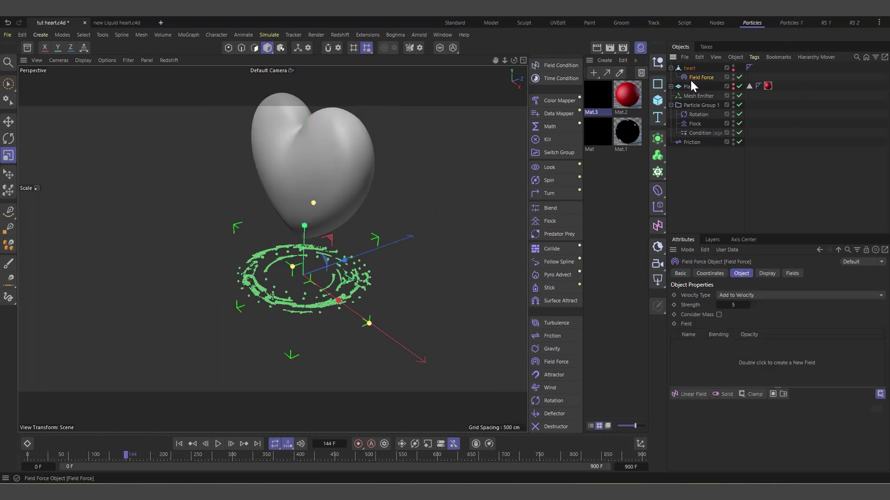
# Step: Reset the Field Force's P.Y to 0 cm relative to the heart and nest the force under the age Condition
pyautogui.click(711, 273)
pyautogui.rightClick(727, 318)
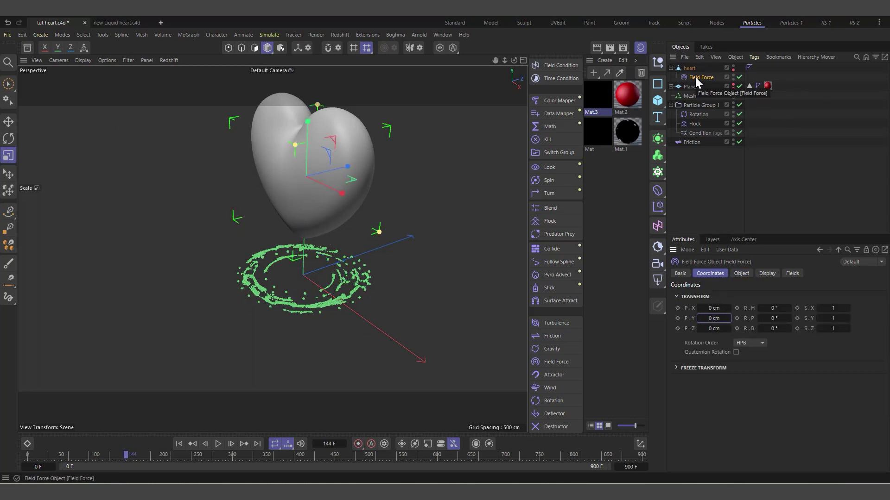
pyautogui.moveTo(695, 77); pyautogui.dragTo(704, 137)
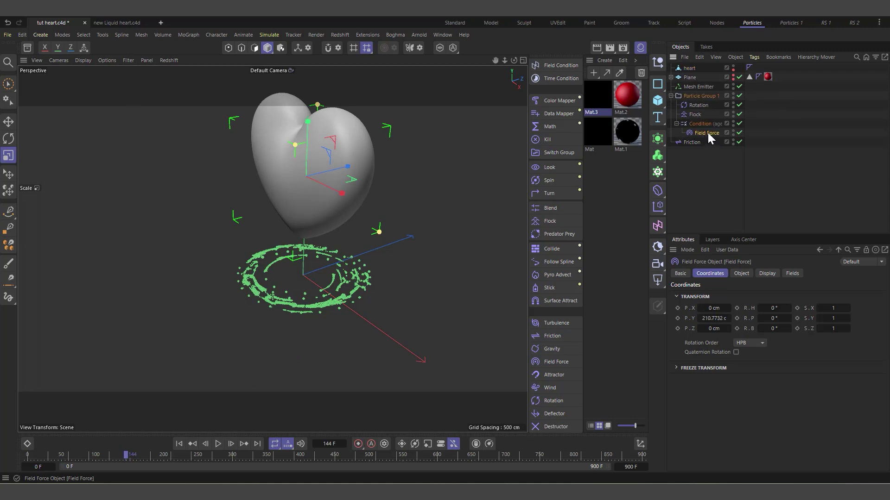
# Step: Hide the heart in the viewport and add it as a field in the Field Force's Field list
pyautogui.click(733, 66)
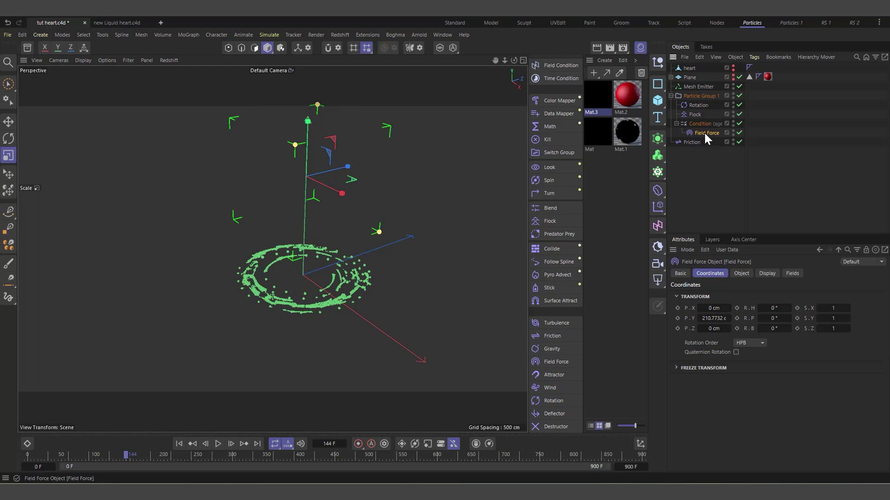
pyautogui.click(741, 273)
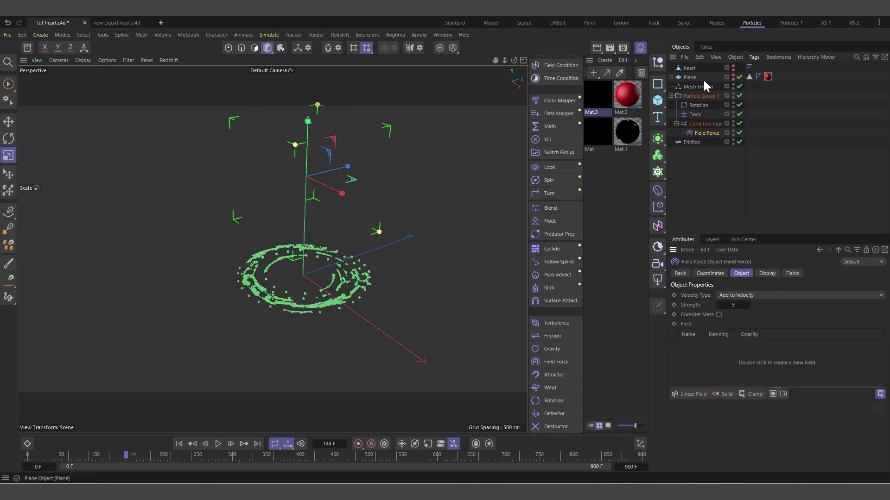
pyautogui.moveTo(688, 69); pyautogui.dragTo(707, 370)
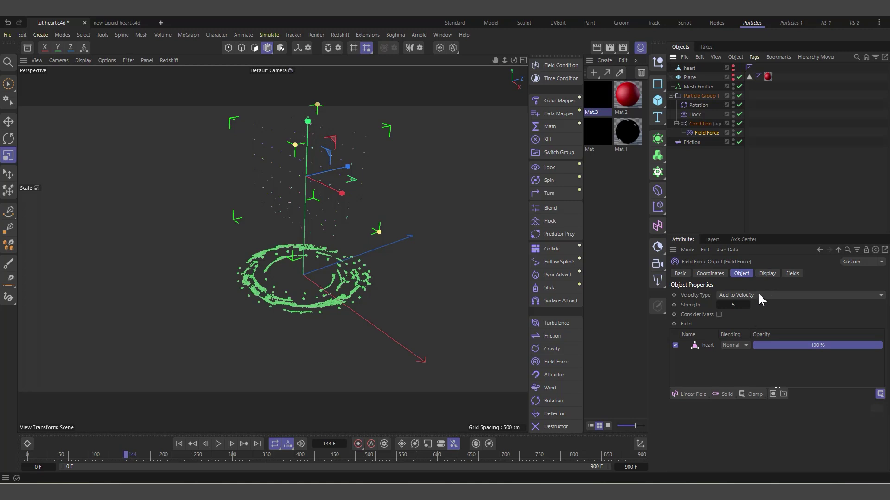
# Step: Set the Field Force's display Line Density to 25% and its Box Size to about 267.8 × 249.3 × 238.8 cm
pyautogui.click(767, 274)
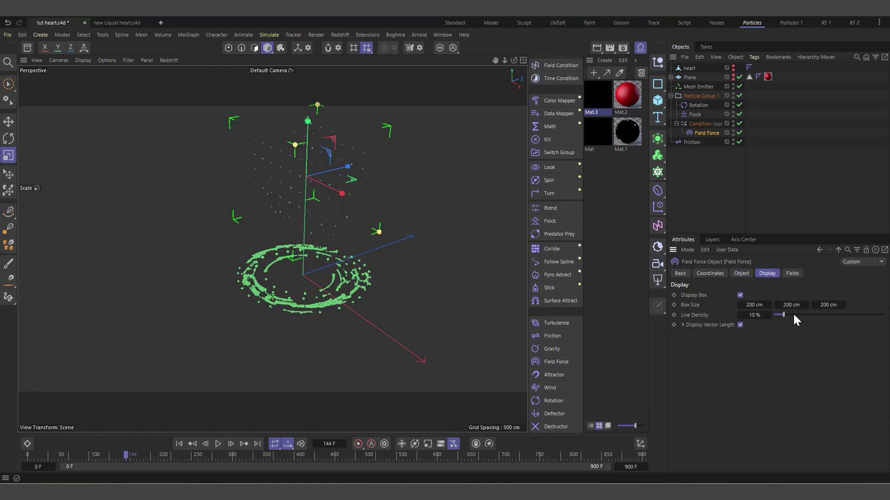
pyautogui.moveTo(796, 314); pyautogui.dragTo(801, 314)
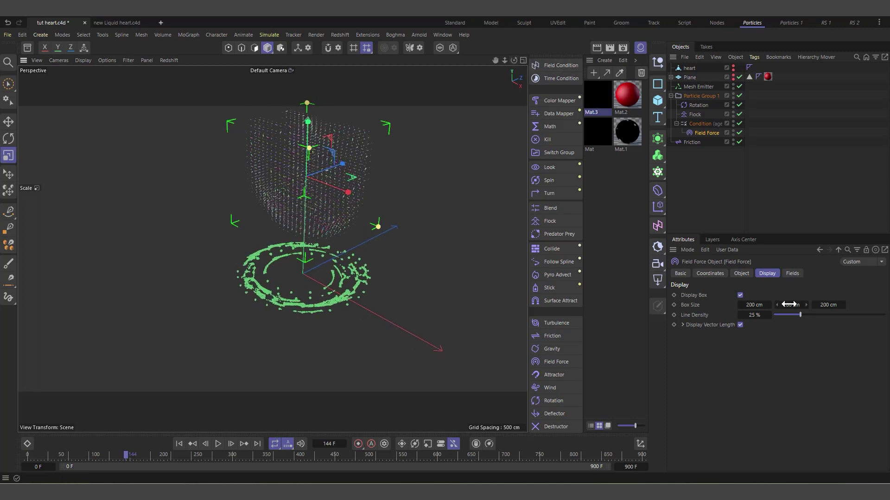
pyautogui.moveTo(777, 305); pyautogui.dragTo(751, 304)
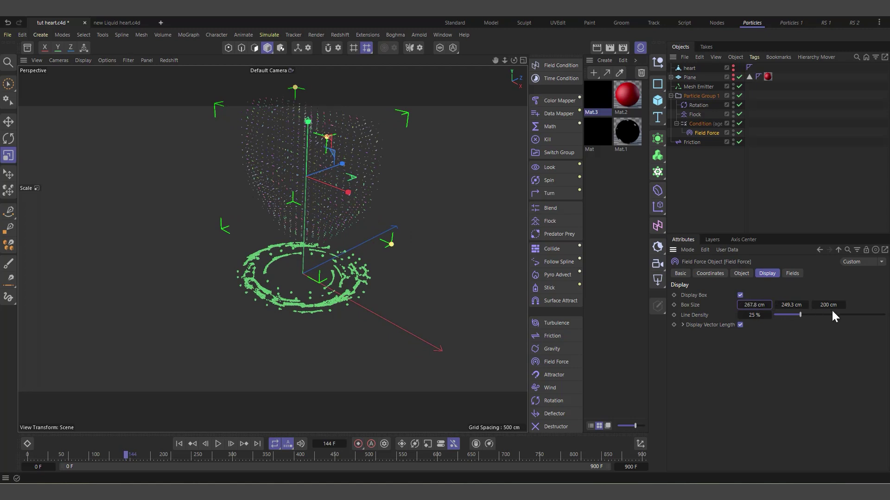
pyautogui.moveTo(831, 308); pyautogui.dragTo(709, 308)
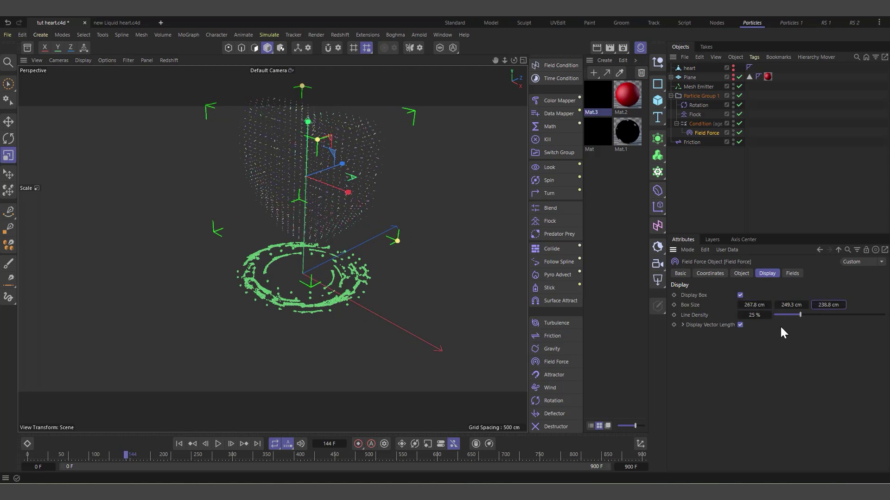
# Step: Set the Field Force's Strength to 200
pyautogui.click(741, 273)
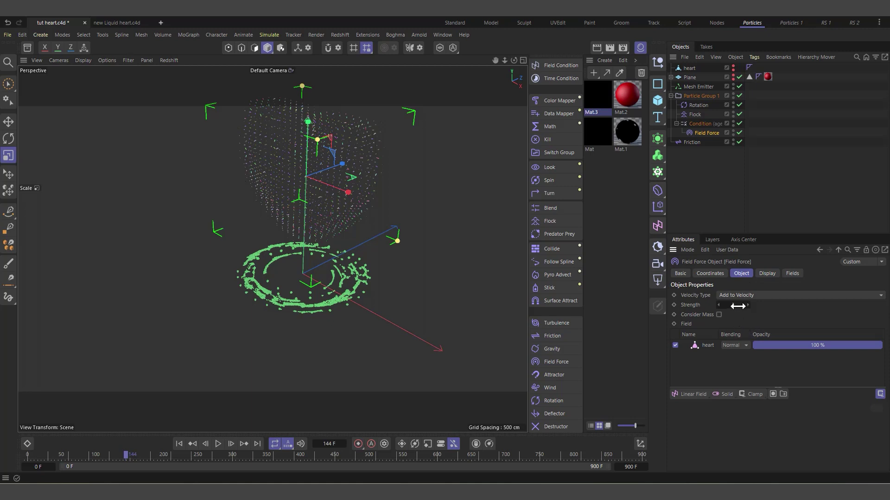
pyautogui.click(736, 305)
pyautogui.write('200')
pyautogui.press('Return')
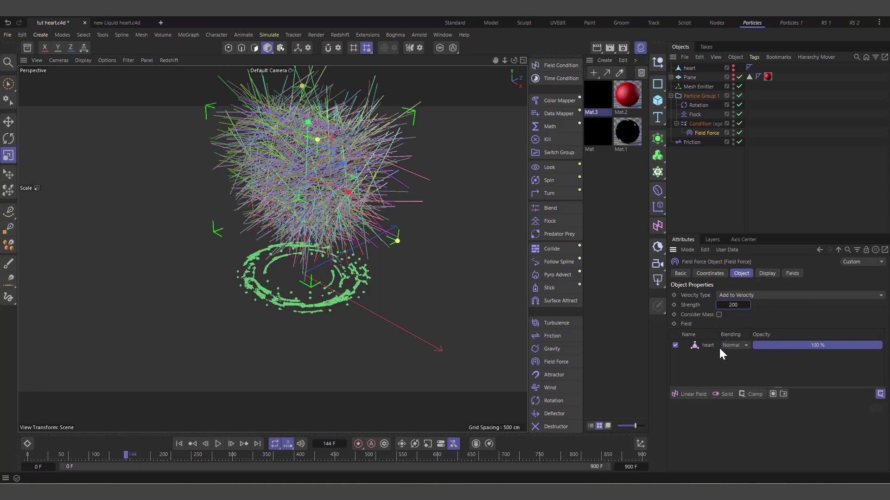
# Step: Set the heart field layer's Mode to Surface and its direction Length to Normalize
pyautogui.click(706, 345)
pyautogui.scroll(-1, 709, 431)
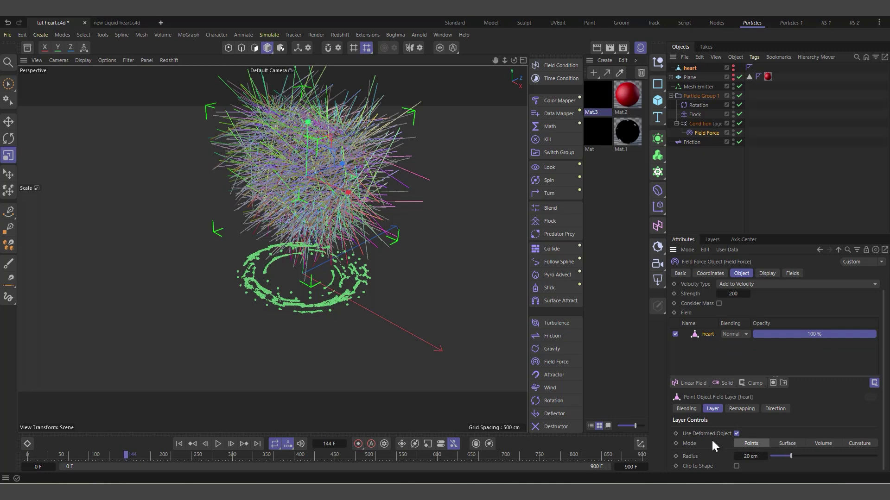
pyautogui.click(789, 444)
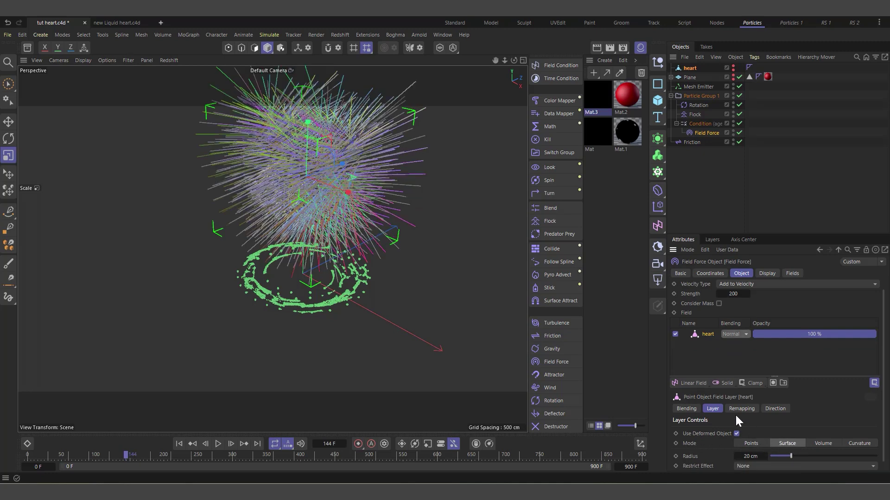
pyautogui.click(776, 408)
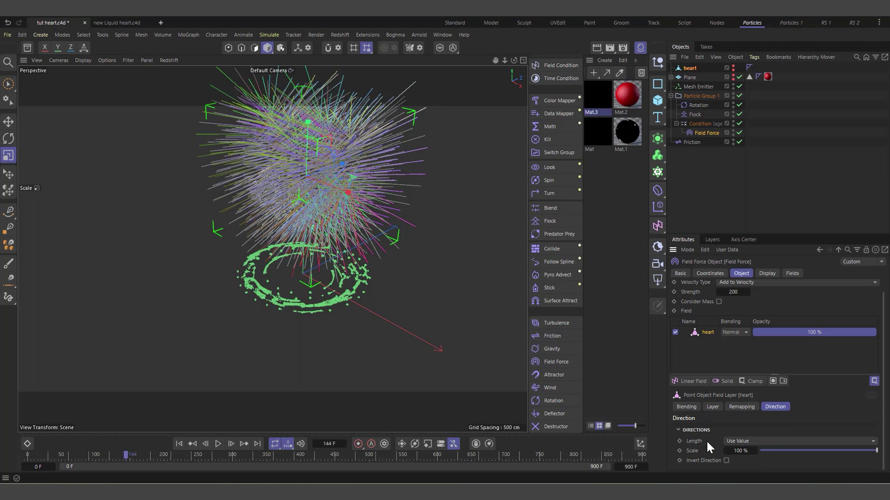
pyautogui.click(741, 441)
pyautogui.click(752, 402)
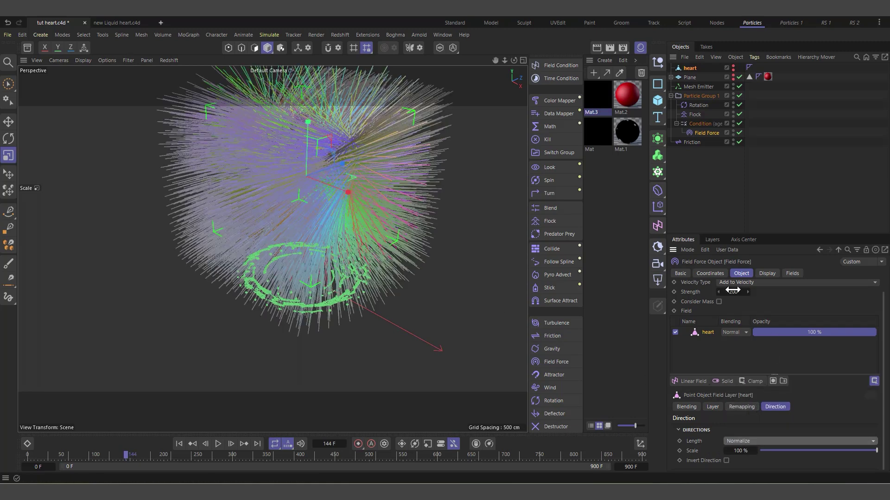
# Step: Turn off the Field Force's Display Box and Display Vector Length, and preview the simulation from the first frame
pyautogui.click(764, 274)
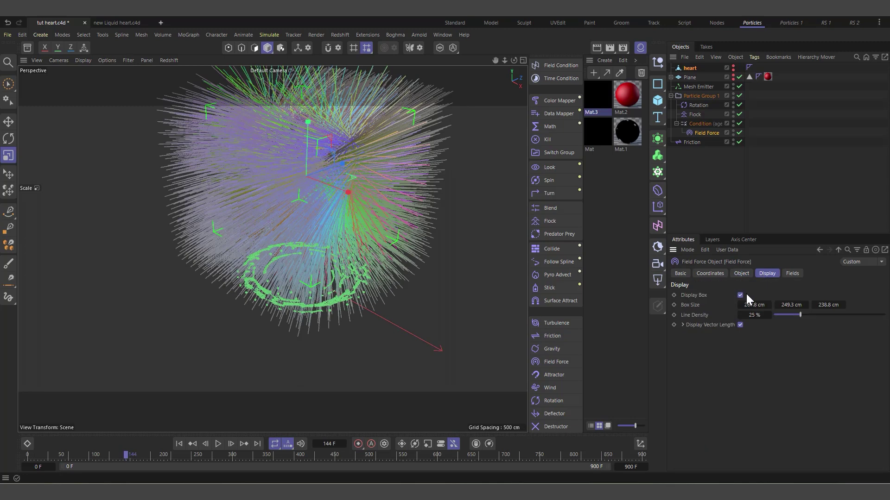
pyautogui.click(740, 295)
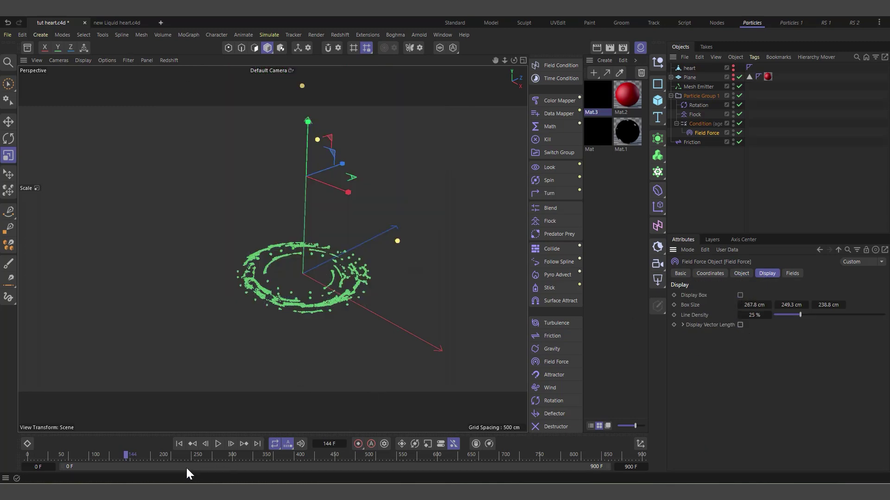
pyautogui.click(181, 444)
pyautogui.click(218, 444)
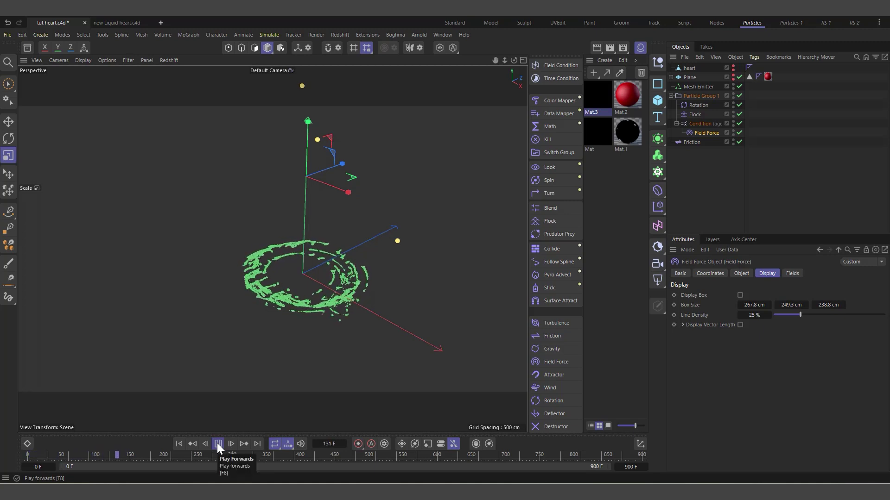
pyautogui.click(218, 443)
pyautogui.moveTo(513, 63); pyautogui.dragTo(591, 94)
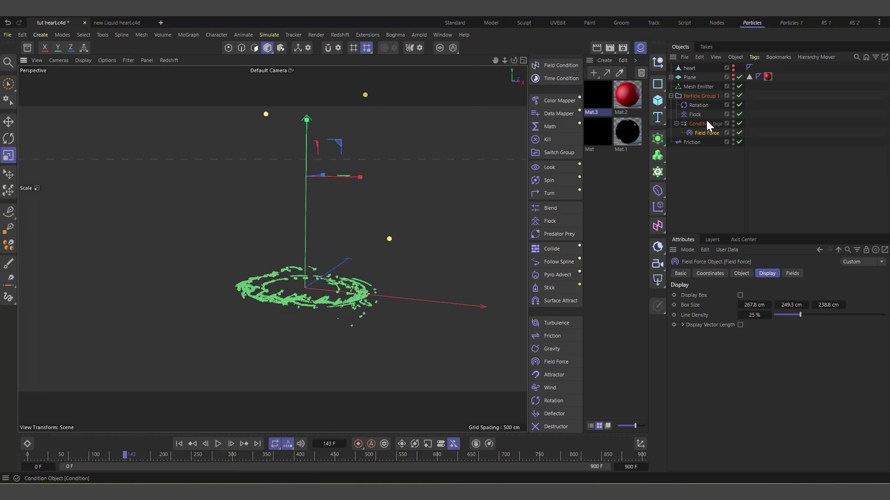
# Step: Compare the Points and Surface modes of the heart field layer while playing the simulation from the first frame
pyautogui.click(741, 272)
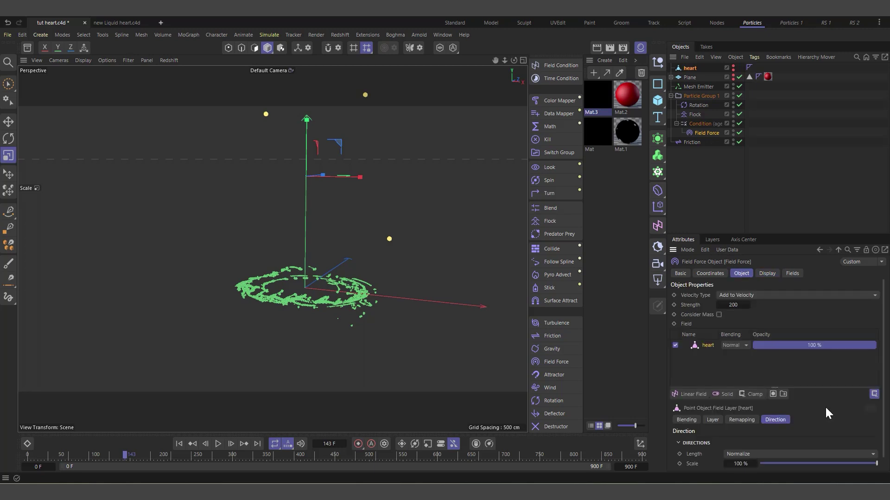
pyautogui.scroll(-1, 723, 451)
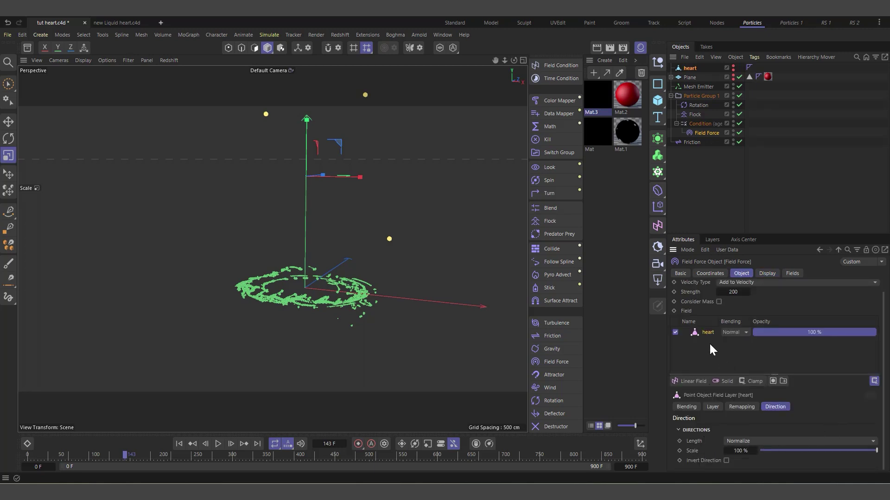
pyautogui.click(713, 407)
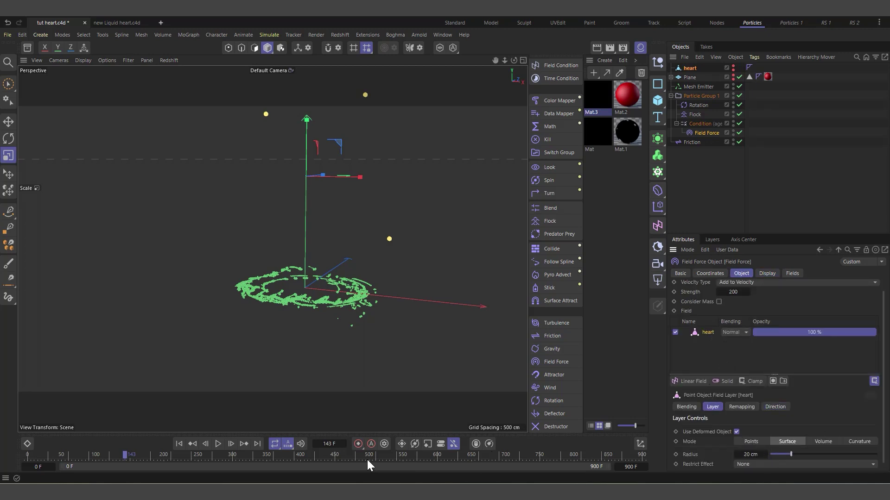
pyautogui.click(179, 444)
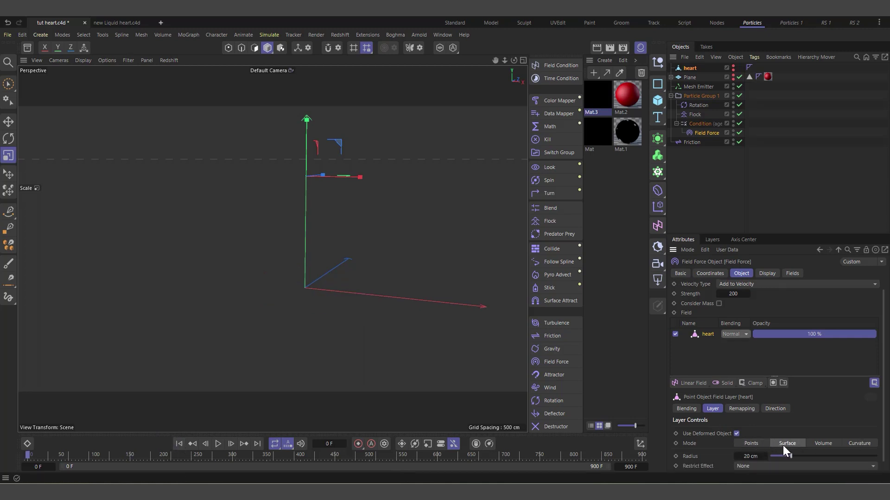
pyautogui.click(218, 443)
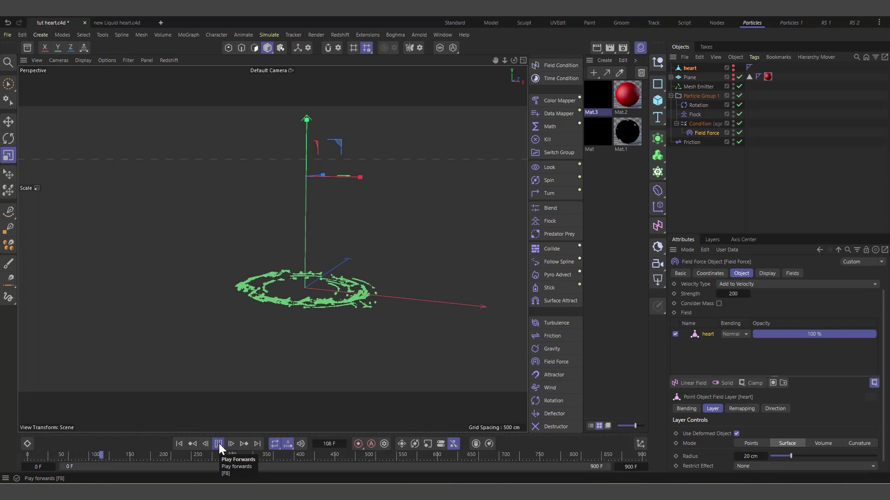
pyautogui.click(750, 444)
pyautogui.click(785, 442)
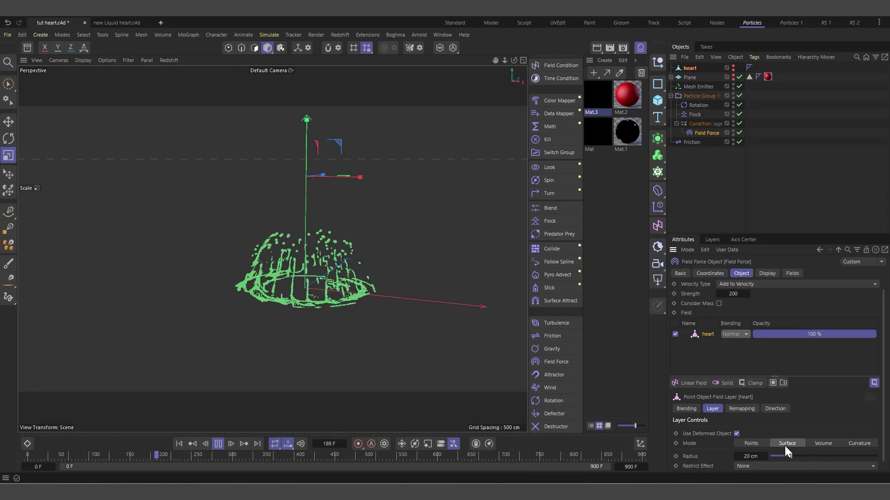
pyautogui.click(754, 441)
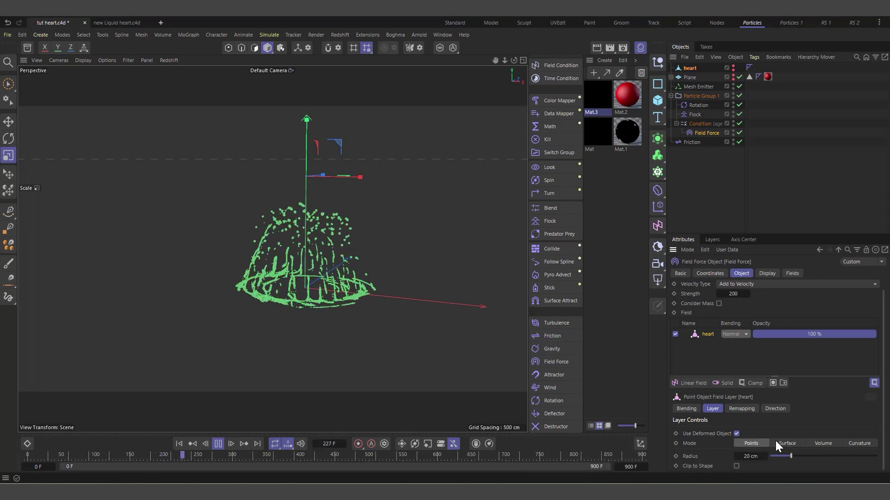
pyautogui.click(777, 441)
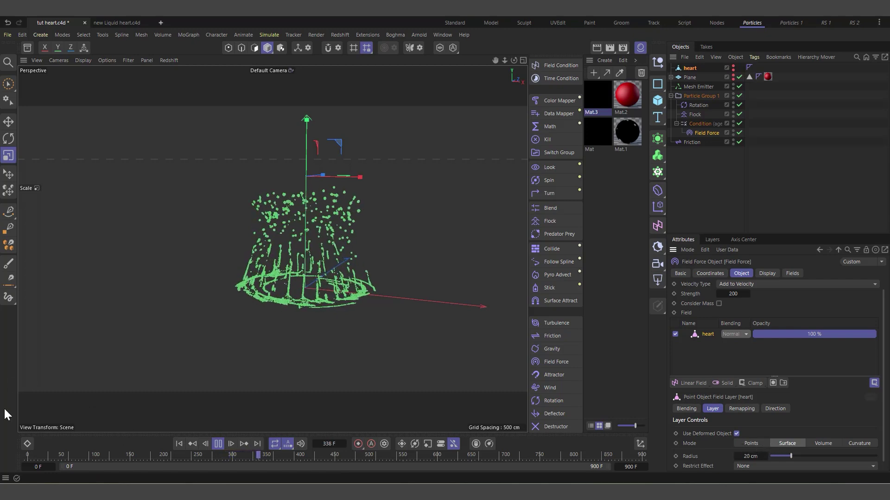
pyautogui.click(219, 443)
# Step: Replay the simulation from frame 0 to about frame 254 and examine how the particles gather at the heart
pyautogui.click(180, 443)
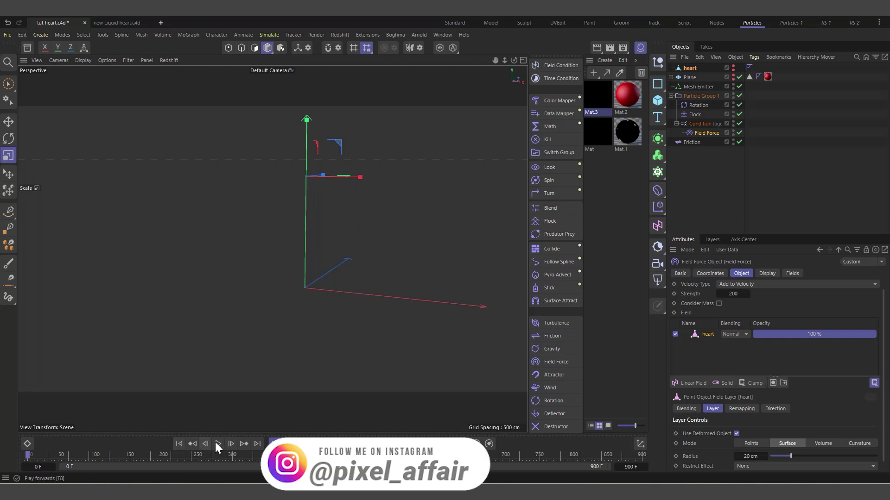
pyautogui.click(215, 443)
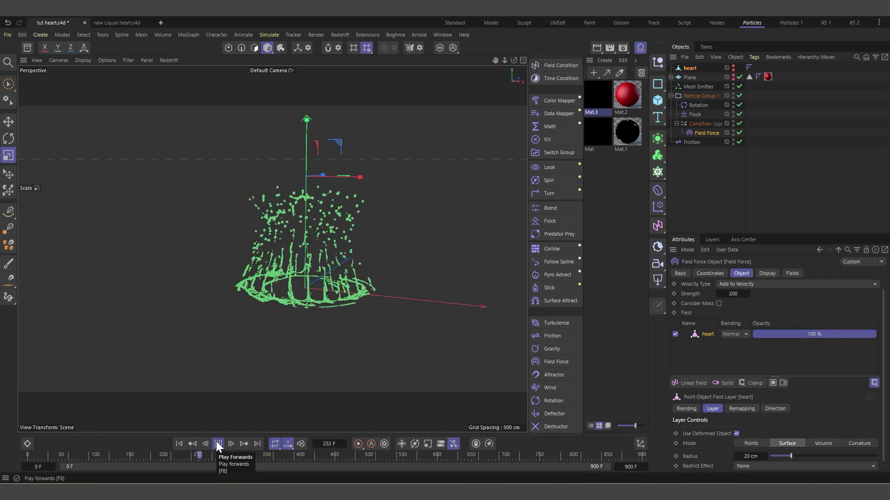
pyautogui.click(218, 444)
pyautogui.keyDown('alt'); pyautogui.moveTo(352, 171); pyautogui.dragTo(350, 195); pyautogui.keyUp('alt')
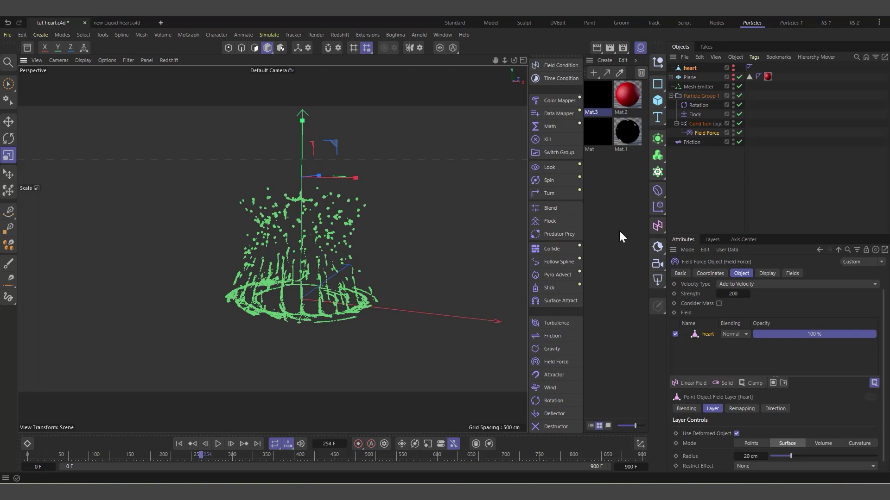
# Step: Add a Surface Attract modifier under the age Condition below the Field Force, with Attract Strength set to 1000%
pyautogui.click(556, 302)
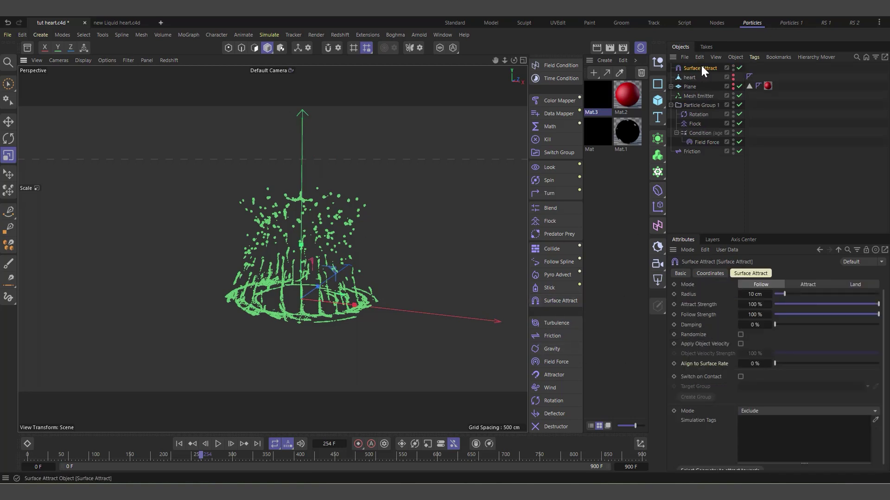
pyautogui.moveTo(702, 68); pyautogui.dragTo(710, 143)
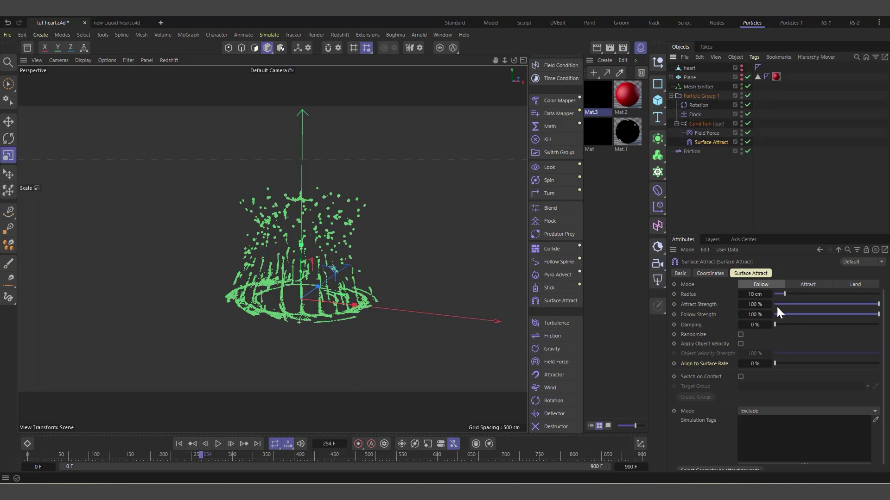
pyautogui.click(753, 305)
pyautogui.write('0')
pyautogui.press('Return')
pyautogui.click(707, 141)
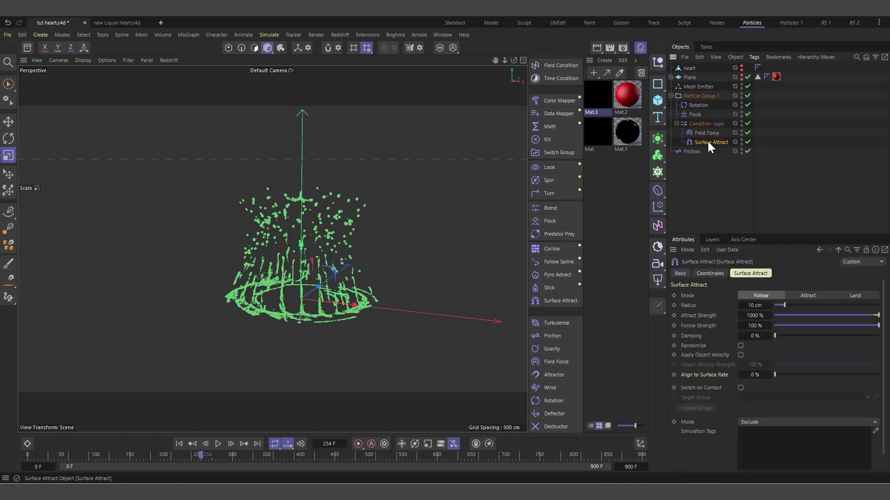
# Step: Add a Collider simulation tag to the heart object
pyautogui.click(687, 68)
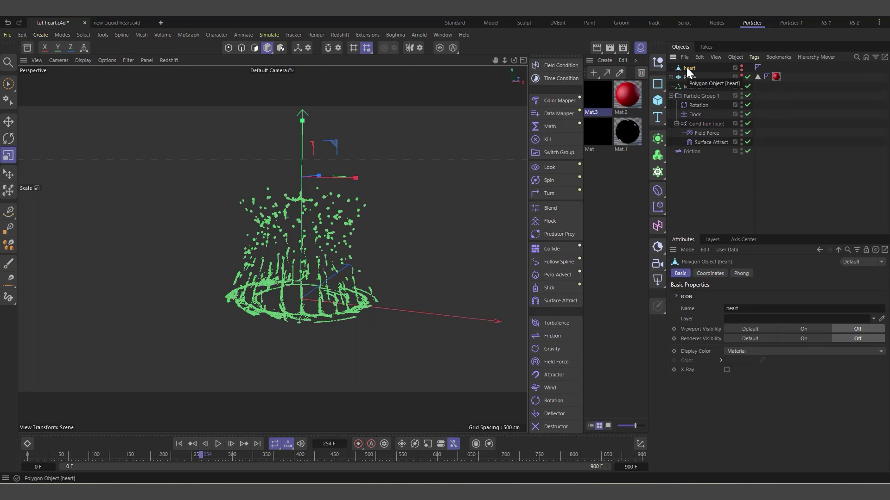
pyautogui.rightClick(687, 68)
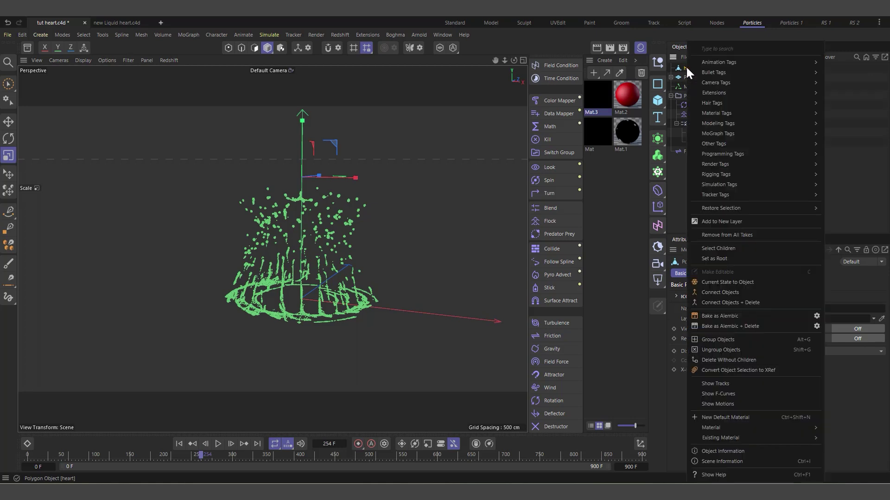
pyautogui.moveTo(750, 184)
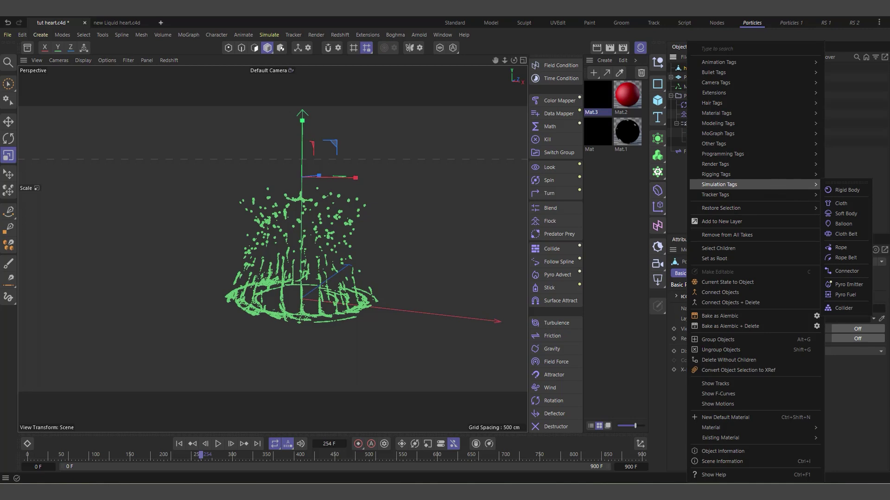
pyautogui.click(846, 308)
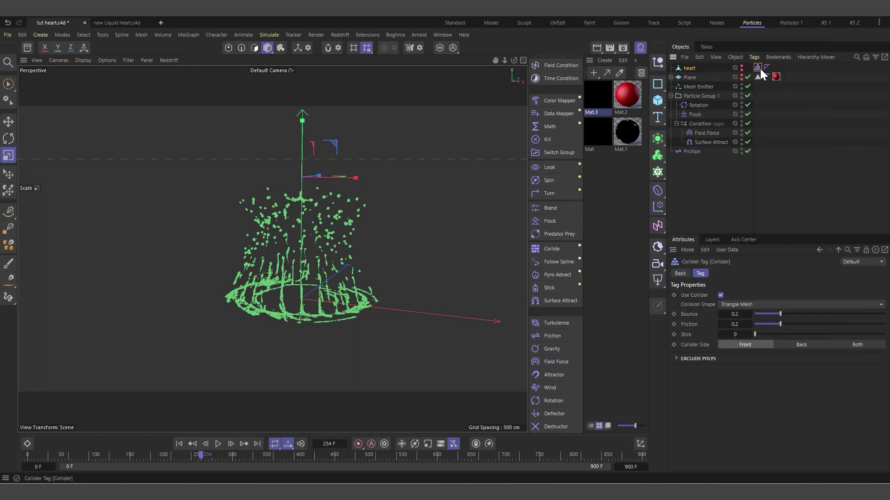
# Step: Play the simulation from the first frame to about frame 255 to check how Surface Attract works with the heart's Collider
pyautogui.click(710, 141)
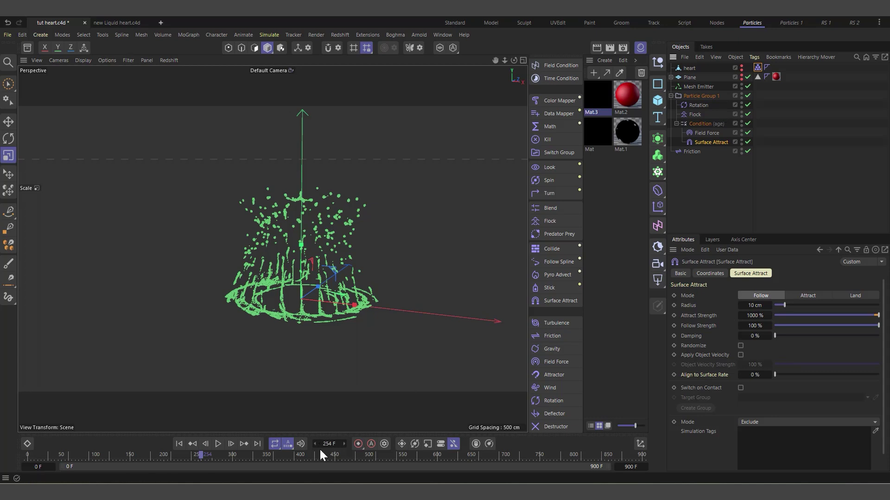
pyautogui.click(178, 443)
pyautogui.click(220, 443)
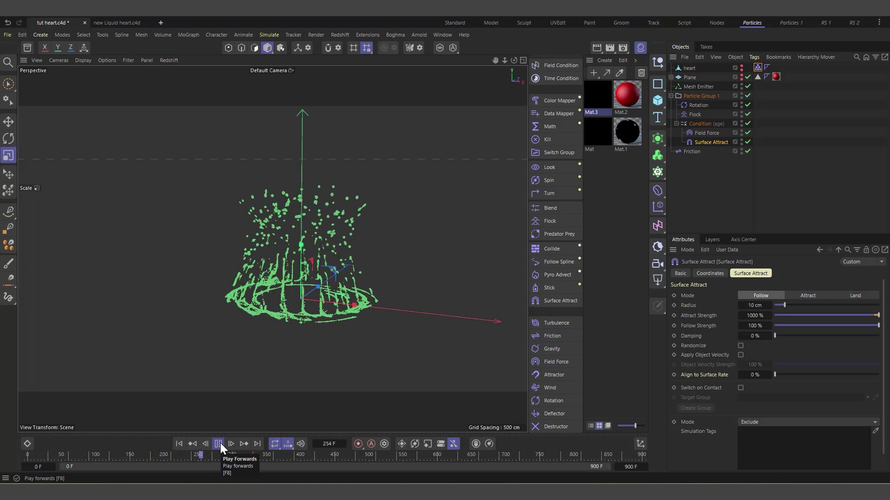
pyautogui.click(220, 443)
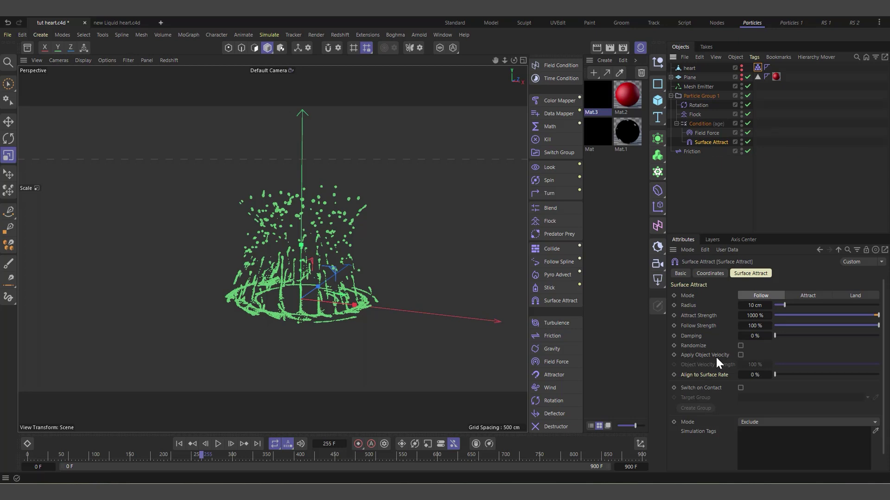
# Step: Enable Switch on Contact in the Surface Attract modifier and create a new particle group as its target
pyautogui.scroll(-1, 714, 375)
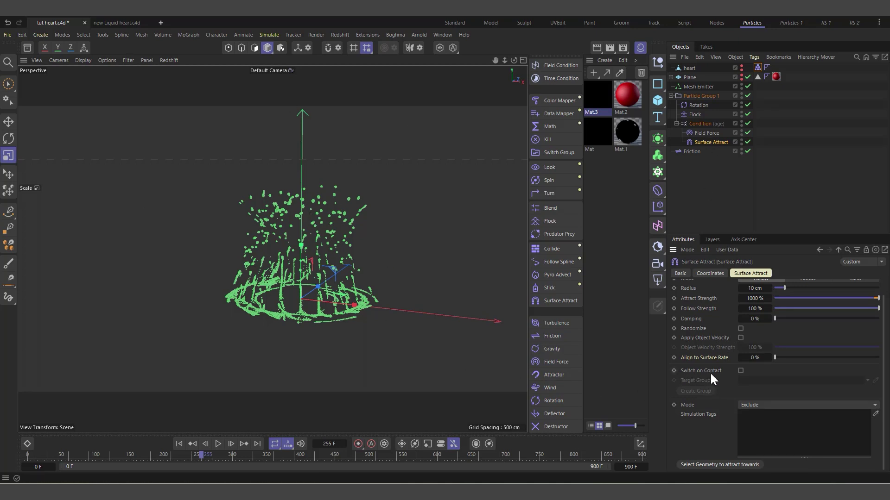
pyautogui.click(740, 371)
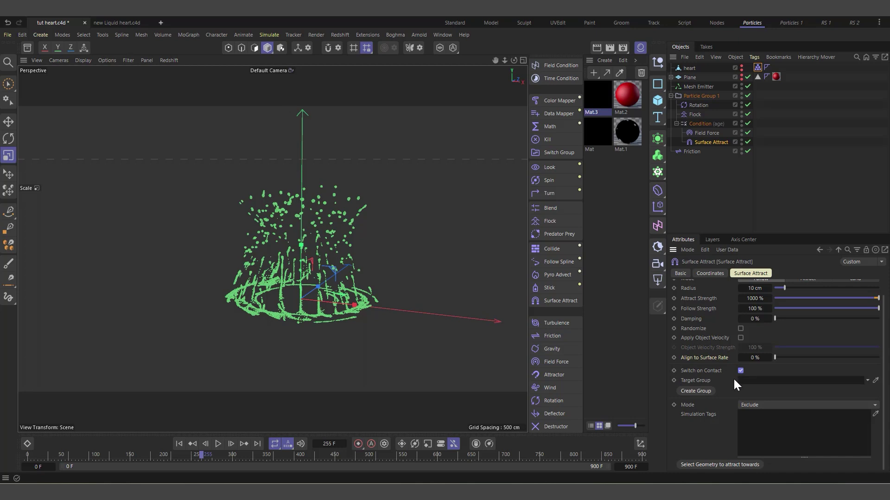
pyautogui.click(705, 393)
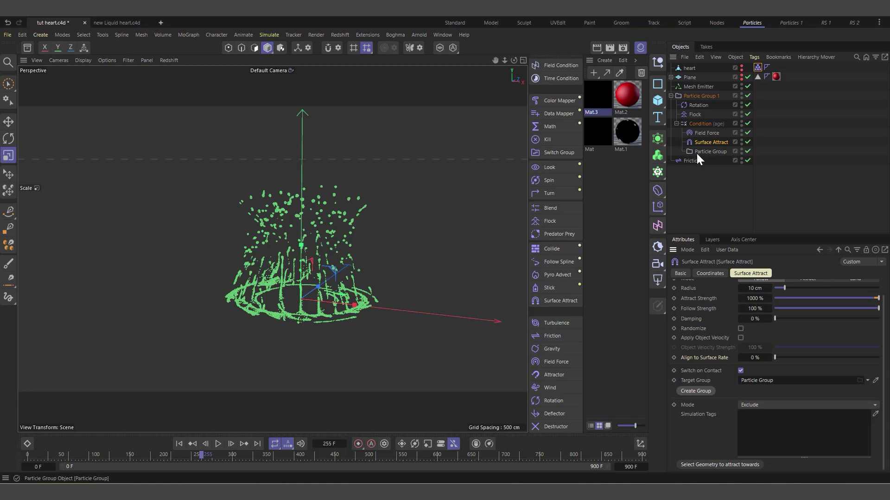
# Step: Move the new particle group out of the Condition to the top level of the hierarchy and rename it Particle Group 2
pyautogui.moveTo(706, 149); pyautogui.dragTo(709, 199)
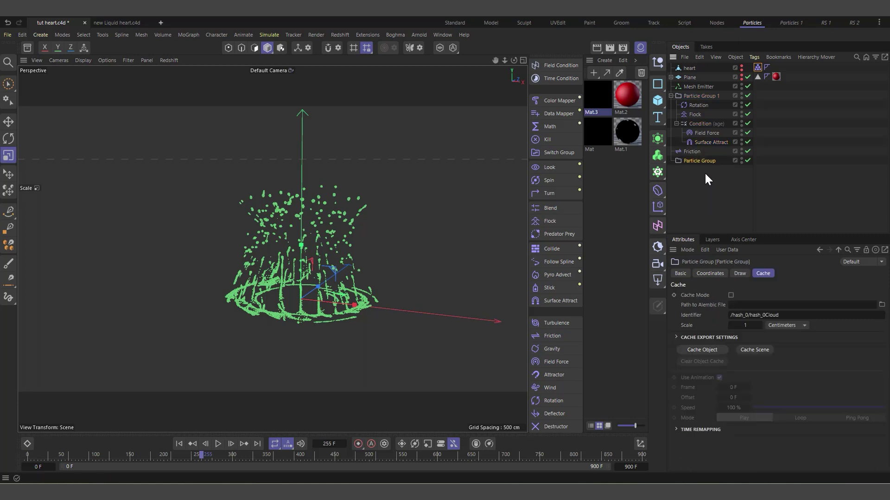
pyautogui.doubleClick(700, 161)
pyautogui.press('End')
pyautogui.write('2')
pyautogui.click(712, 195)
pyautogui.click(705, 161)
# Step: Collapse Particle Group 1, place Particle Group 2 directly above Friction, and play the simulation to check the group switch
pyautogui.click(670, 95)
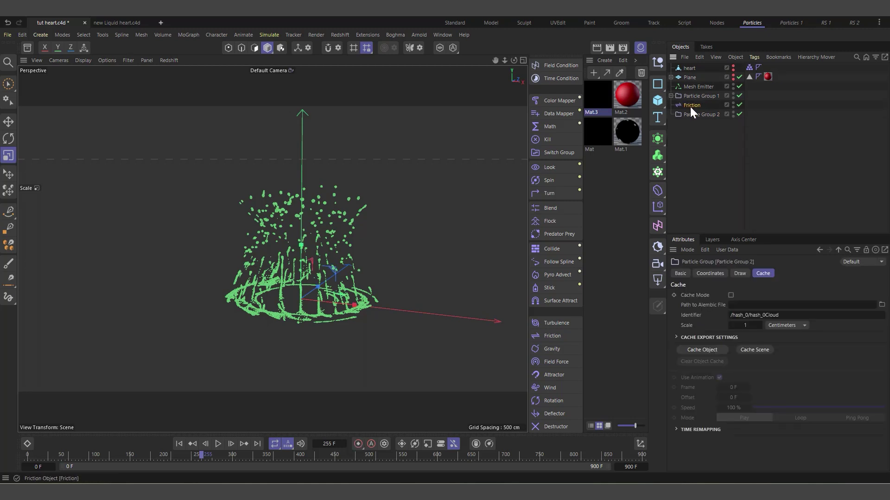
pyautogui.moveTo(690, 106); pyautogui.dragTo(688, 113)
pyautogui.click(693, 105)
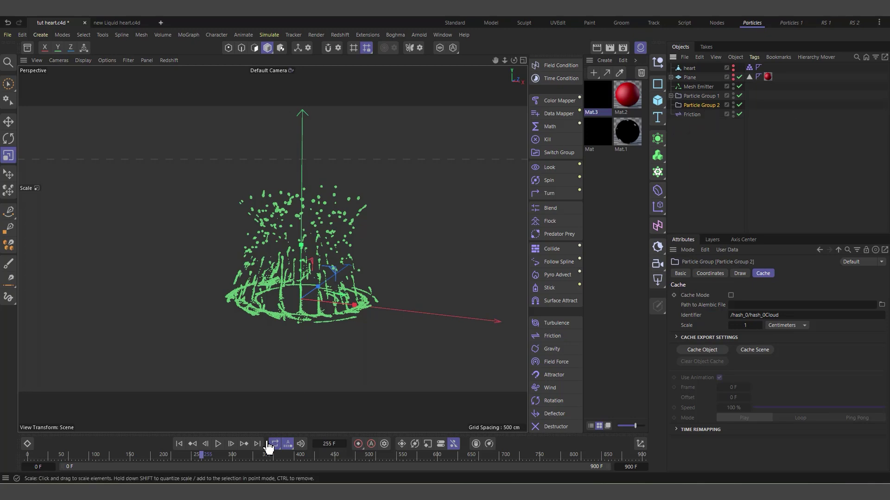
pyautogui.click(218, 444)
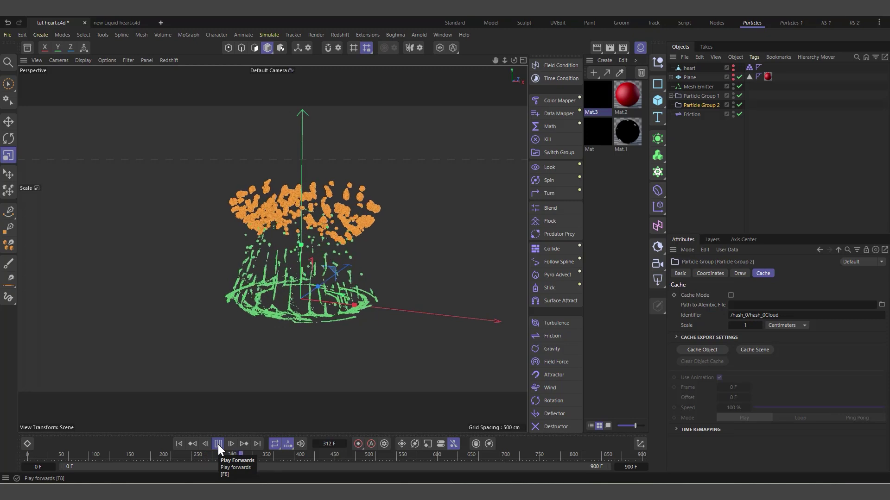
pyautogui.click(218, 444)
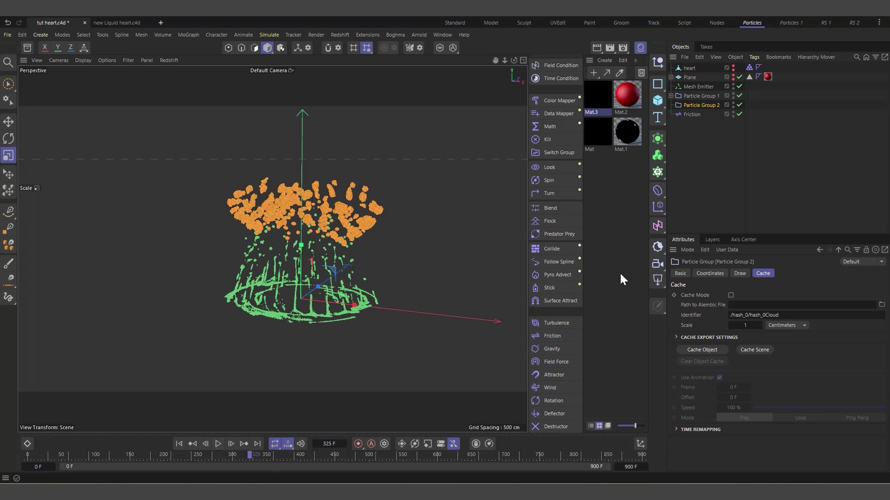
# Step: Add a Surface Attract modifier inside Particle Group 2 and change its Attract Strength
pyautogui.click(560, 301)
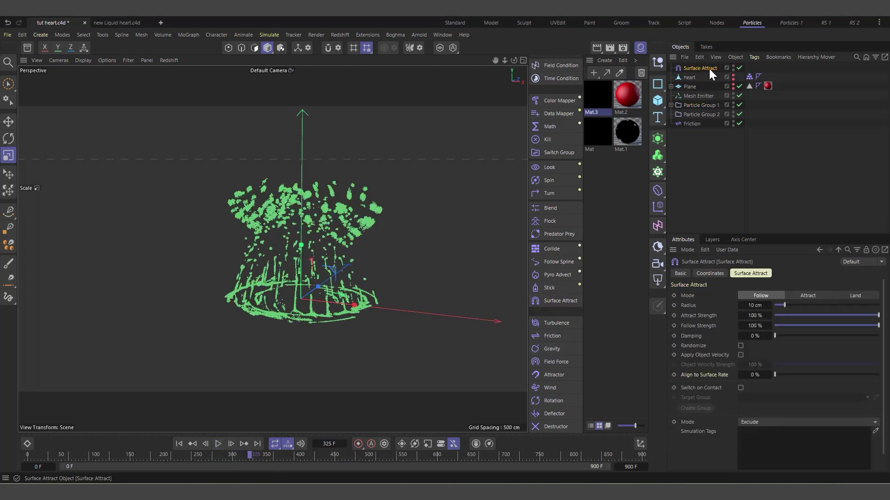
pyautogui.moveTo(709, 68); pyautogui.dragTo(711, 119)
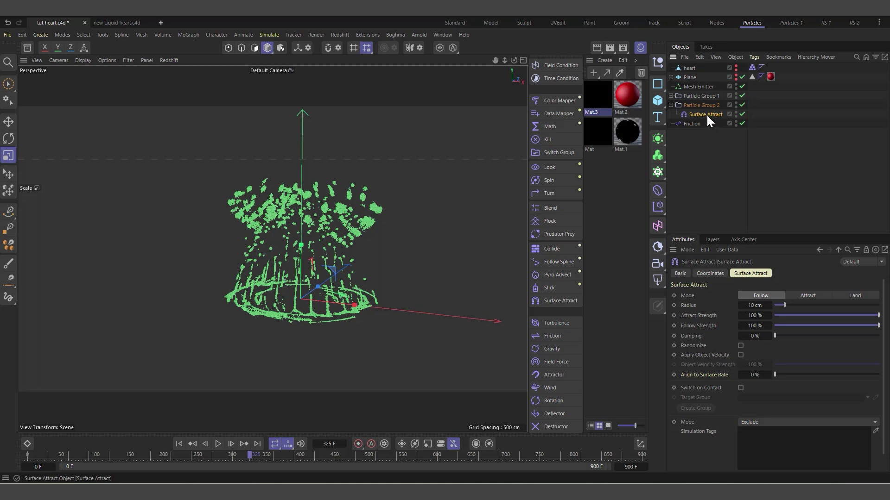
pyautogui.doubleClick(753, 316)
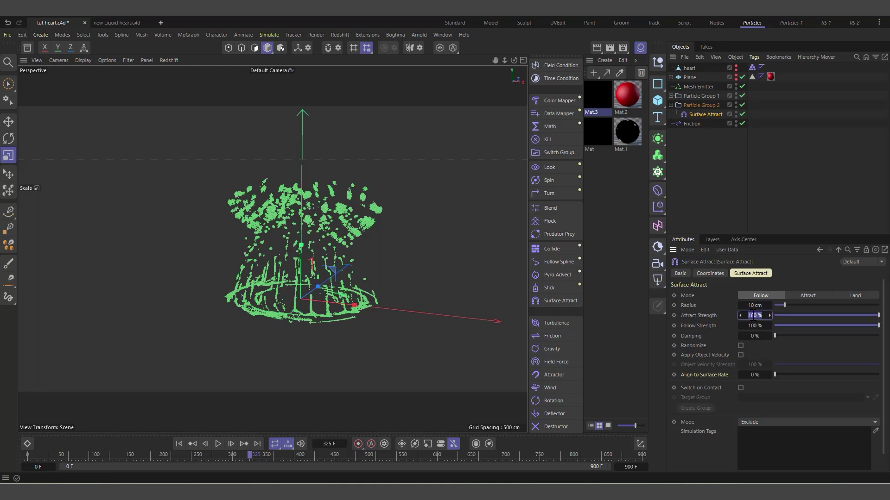
pyautogui.press('Home')
pyautogui.write('0')
pyautogui.press('Return')
# Step: Add a Flock modifier inside Particle Group 2 with Cohesion Strength 0.71, Cohesion Radius 2.4 cm and Separation Radius 5 cm
pyautogui.click(555, 221)
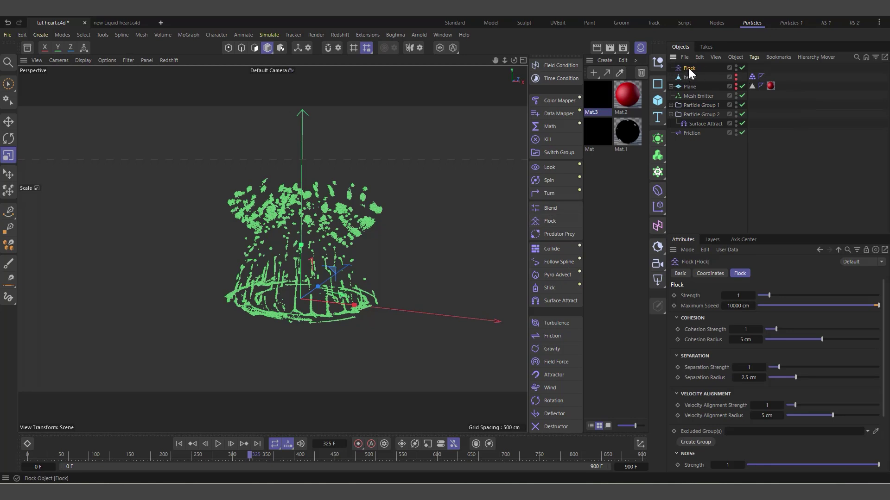
pyautogui.moveTo(689, 71); pyautogui.dragTo(706, 124)
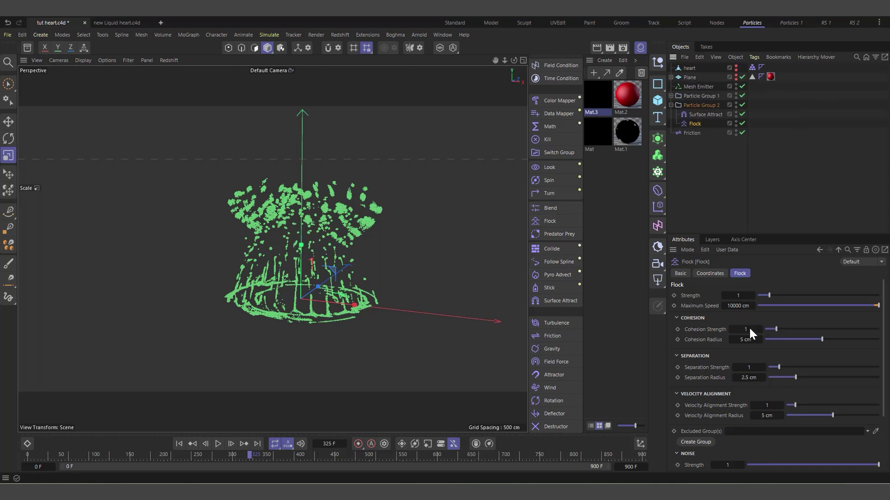
pyautogui.moveTo(787, 339); pyautogui.dragTo(774, 327)
pyautogui.click(747, 378)
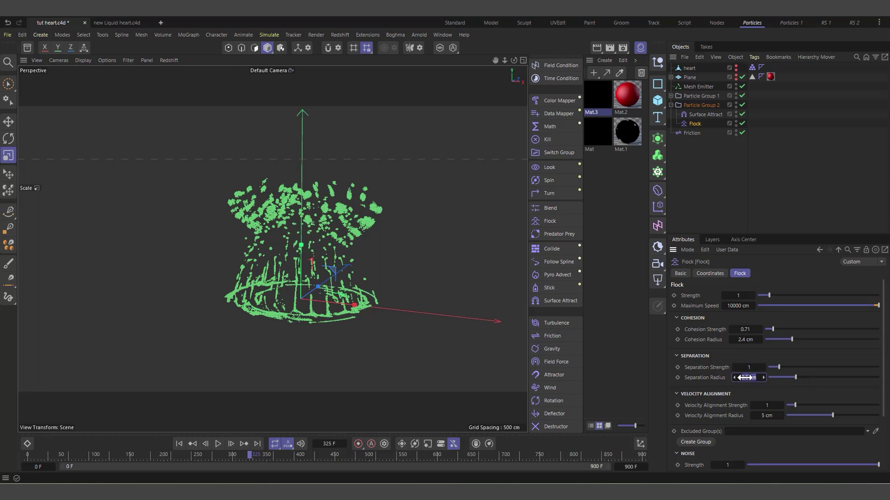
pyautogui.write('5')
# Step: Replay the simulation twice from frame 0 and examine how the particles spread over the heart's surface
pyautogui.click(179, 444)
pyautogui.click(217, 444)
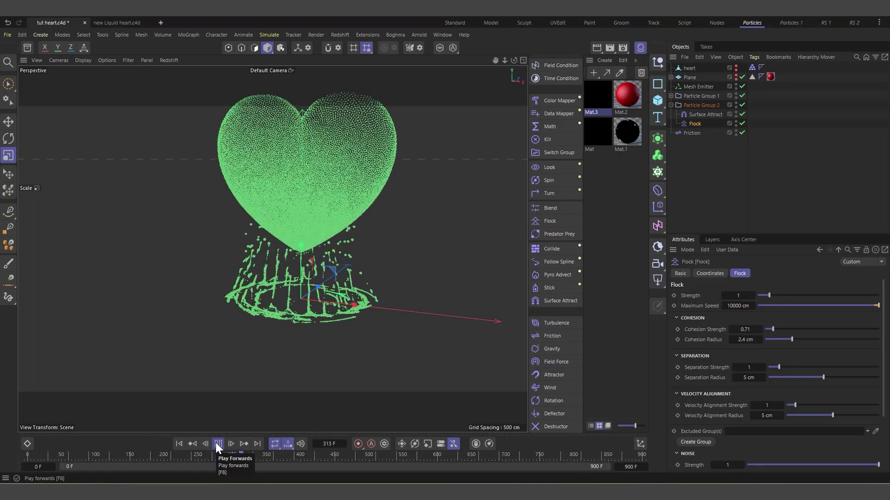
pyautogui.click(216, 443)
pyautogui.scroll(-2, 254, 350)
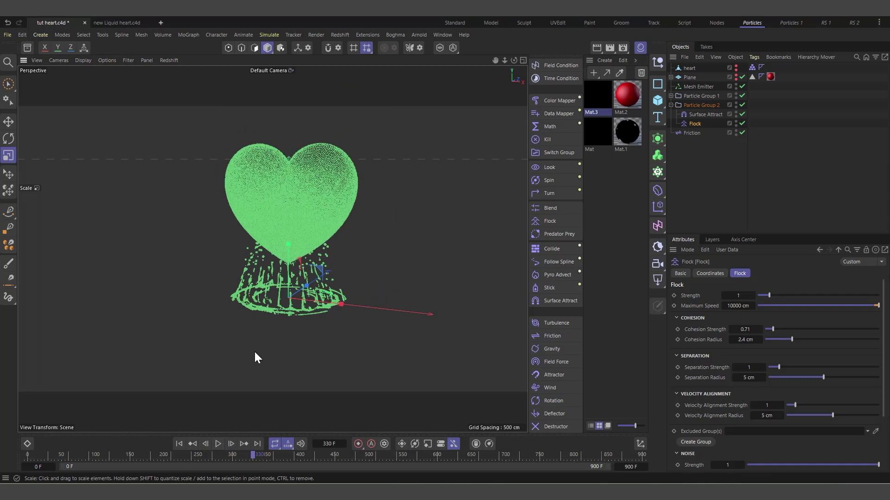
pyautogui.scroll(2, 265, 115)
pyautogui.click(179, 444)
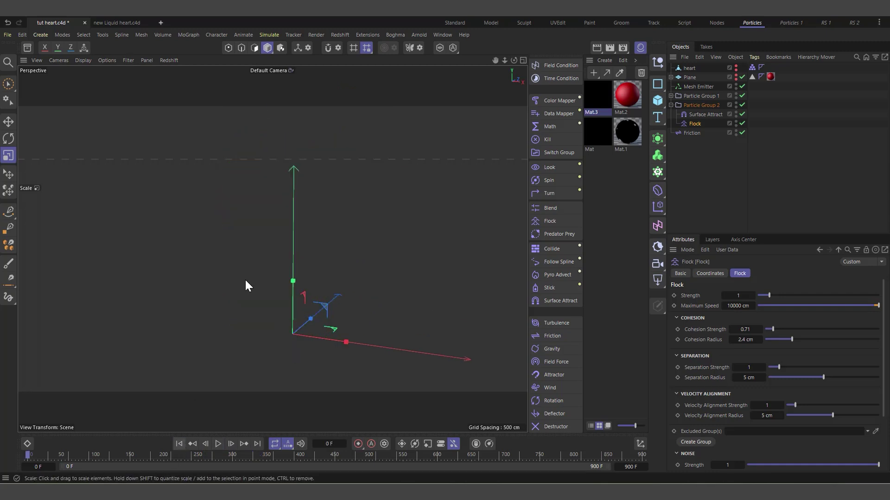
pyautogui.click(217, 443)
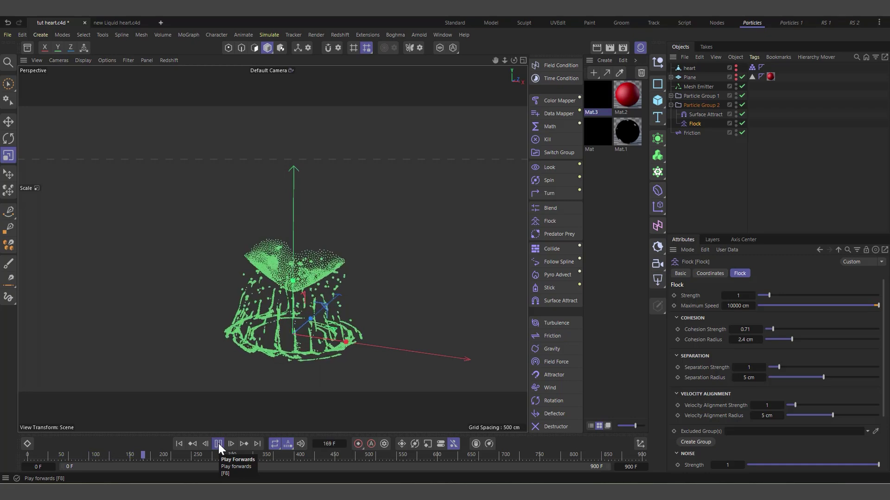
pyautogui.click(219, 443)
pyautogui.scroll(2, 329, 302)
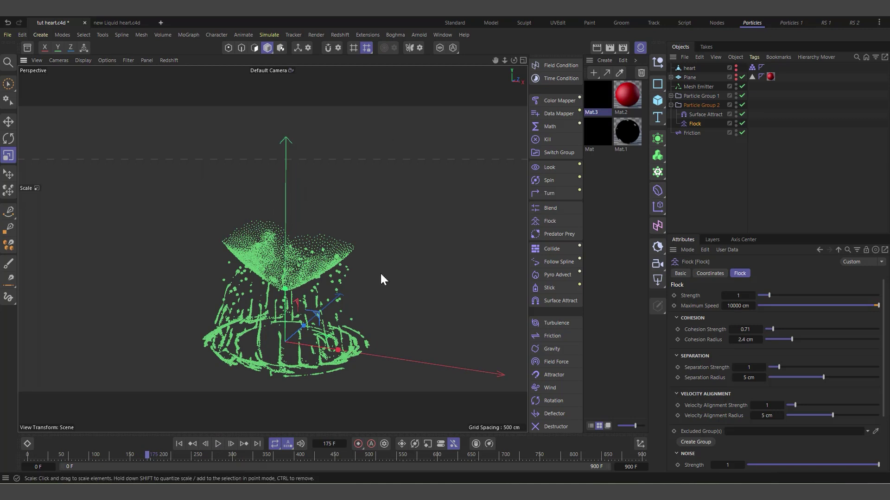
# Step: Add a Displacer deformer as a child of the heart and assign a Color shader to it
pyautogui.click(688, 70)
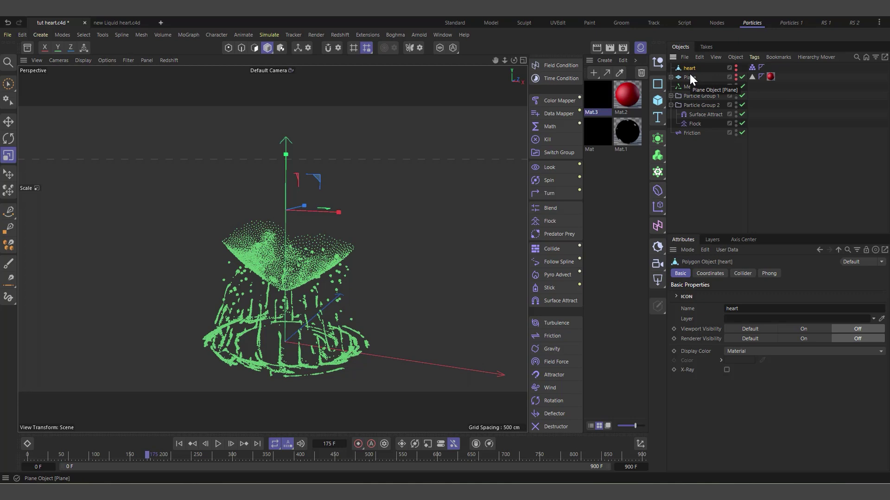
pyautogui.click(658, 190)
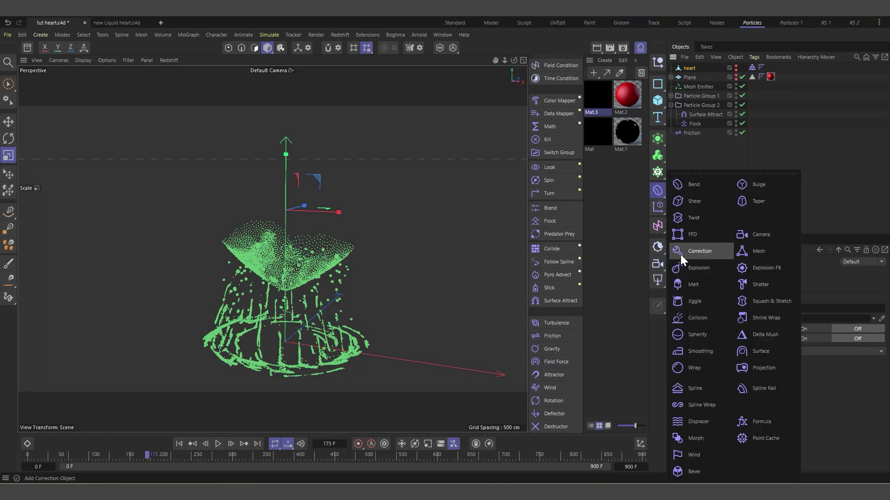
pyautogui.click(693, 421)
pyautogui.moveTo(694, 68); pyautogui.dragTo(694, 78)
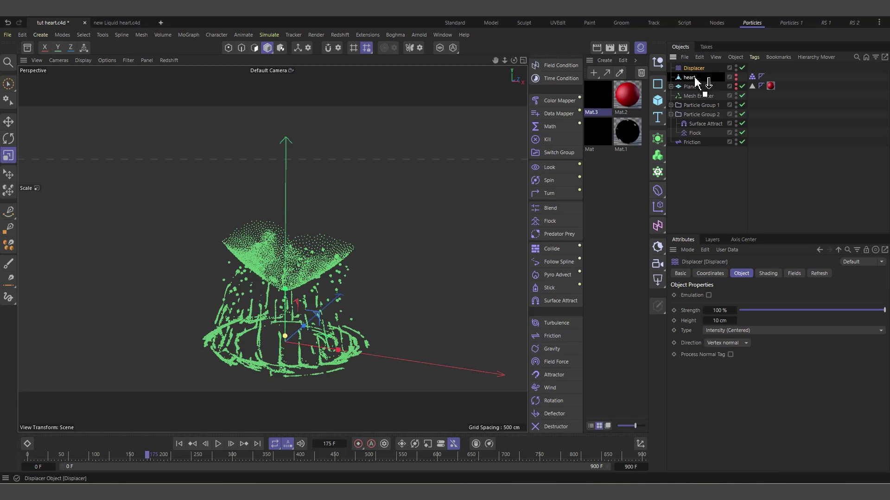
pyautogui.click(769, 274)
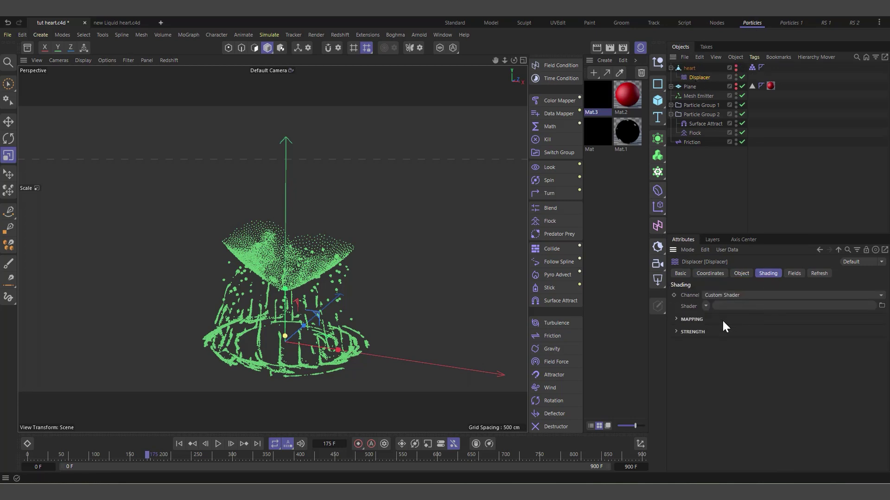
pyautogui.click(708, 305)
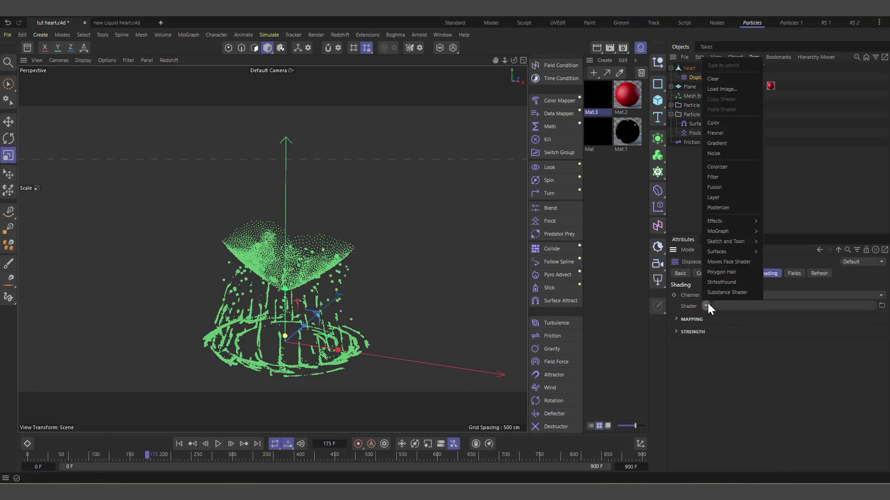
pyautogui.click(719, 123)
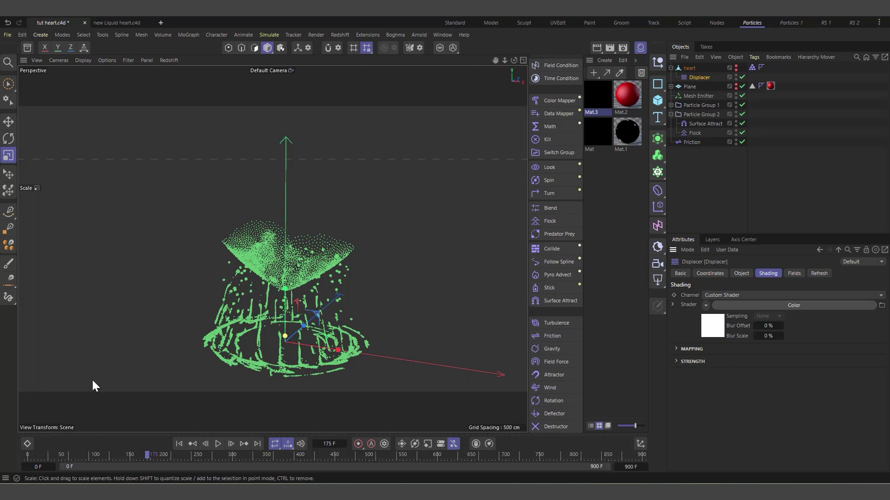
# Step: Show the heart in the viewport and toggle the Displacer to compare the heart with and without displacement
pyautogui.keyDown('alt'); pyautogui.moveTo(386, 331); pyautogui.dragTo(315, 365); pyautogui.keyUp('alt')
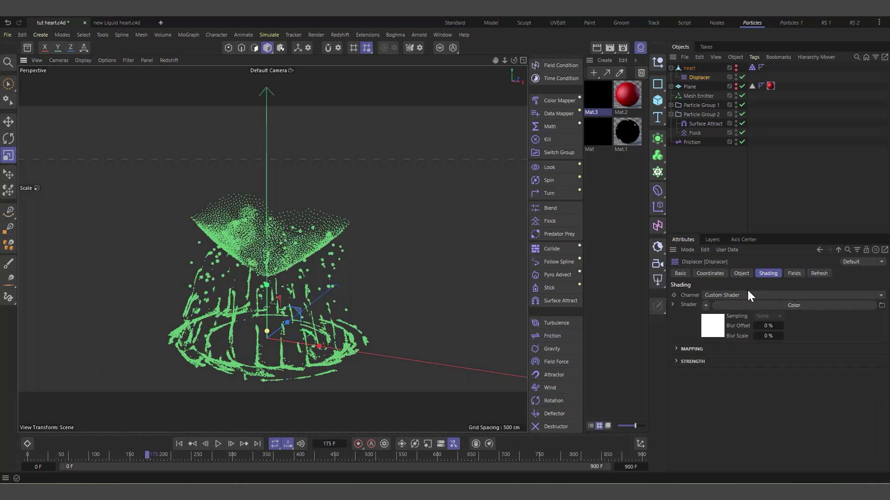
pyautogui.click(735, 66)
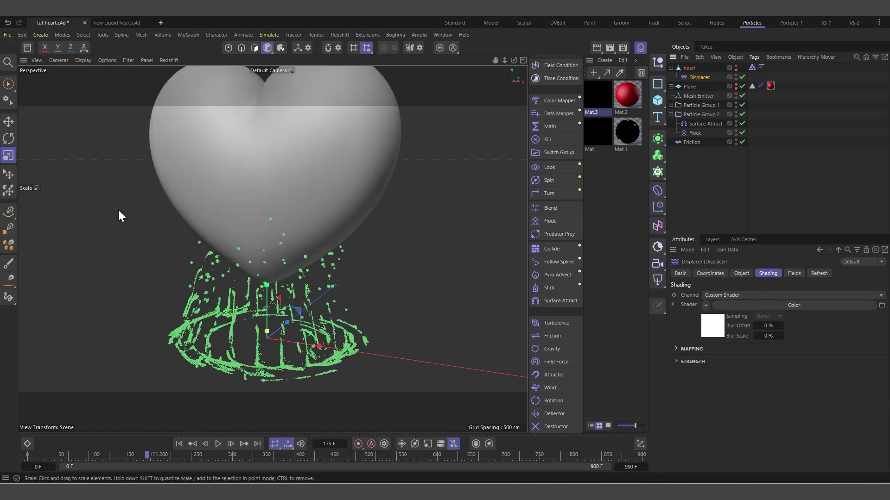
pyautogui.click(741, 78)
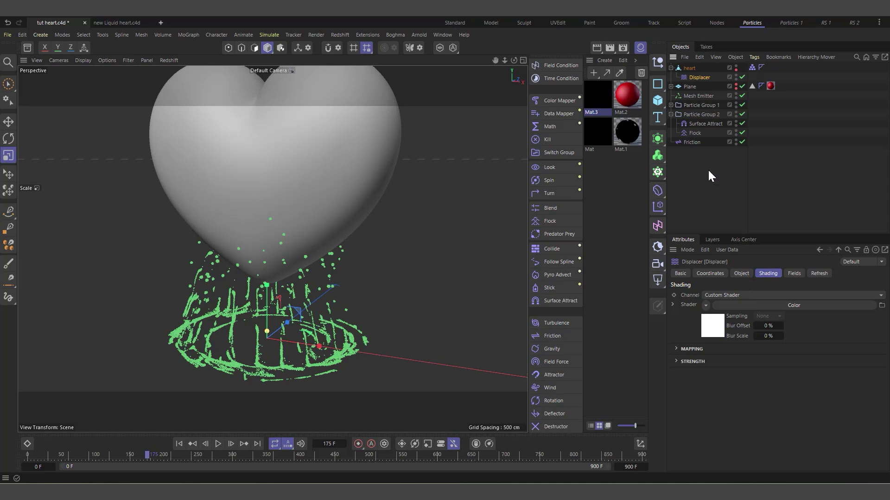
# Step: Limit the Displacer with a Particle Group 1 field layer and set that layer's remapping Contour Mode to Curve
pyautogui.click(795, 274)
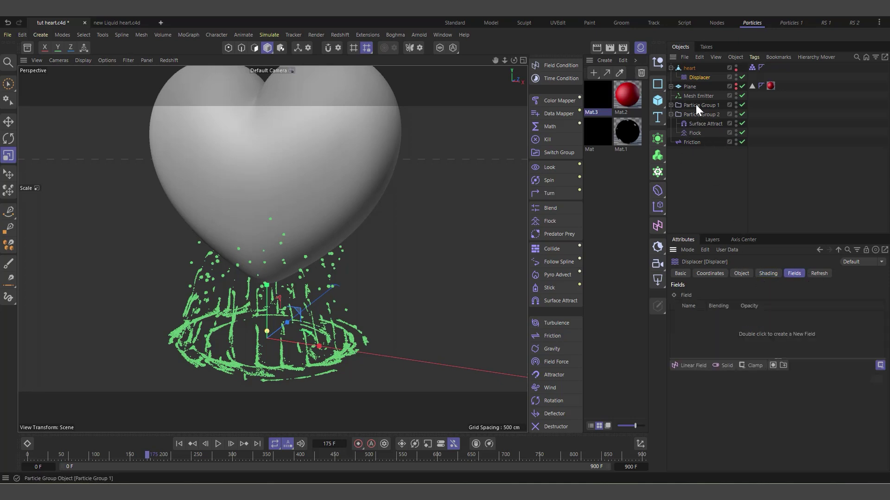
pyautogui.moveTo(696, 104); pyautogui.dragTo(721, 339)
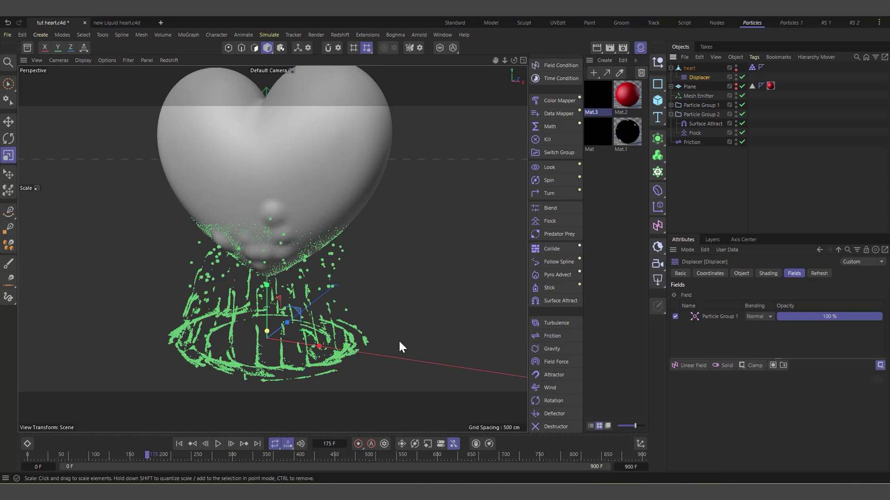
pyautogui.click(726, 316)
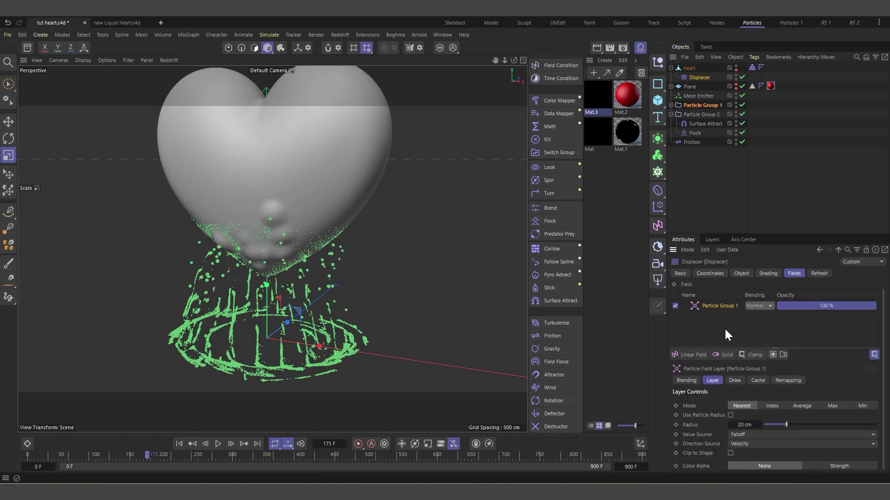
pyautogui.click(788, 380)
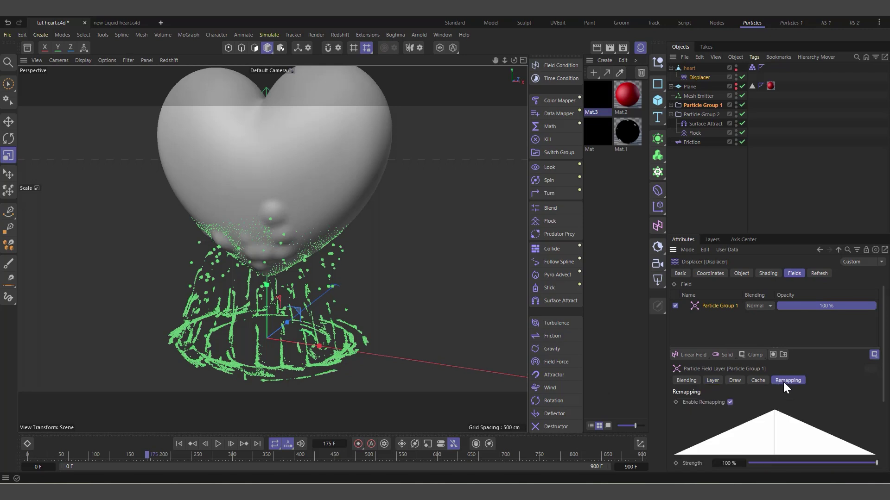
pyautogui.scroll(-2, 710, 431)
pyautogui.scroll(-2, 713, 438)
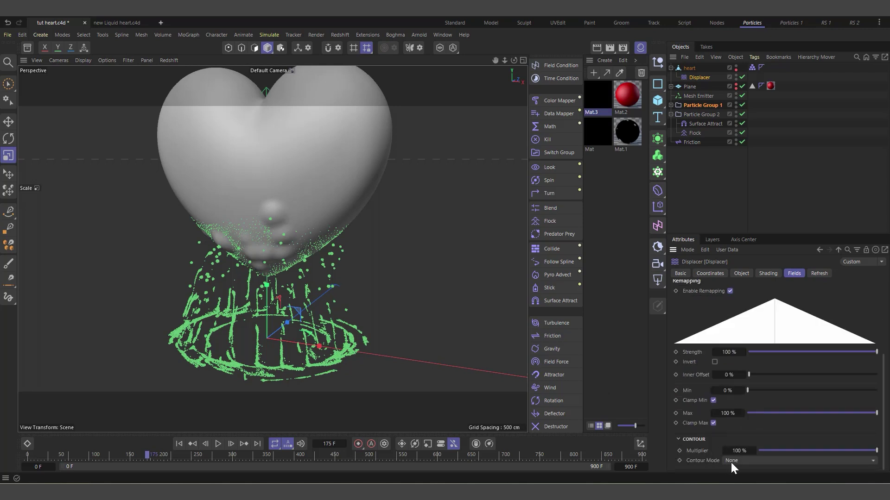
pyautogui.click(731, 461)
pyautogui.click(762, 448)
pyautogui.scroll(-4, 677, 421)
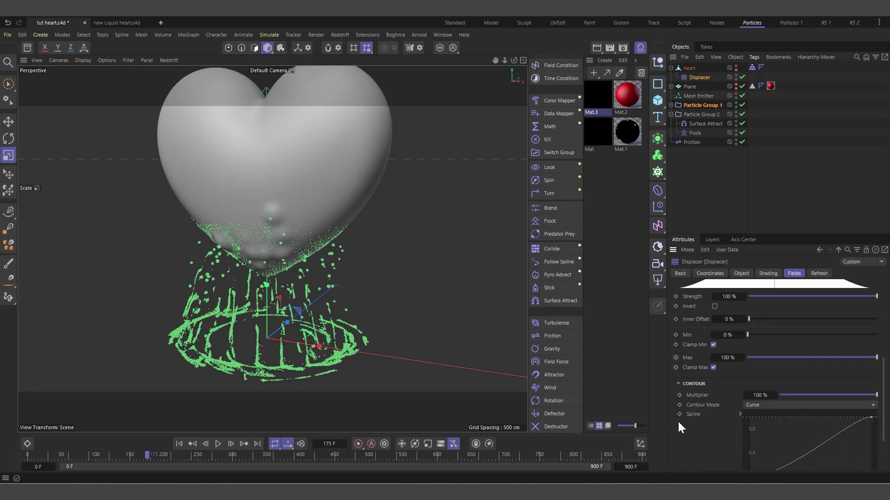
# Step: Reshape the field's contour spline so it rises early, flattens near the middle and climbs steeply at the end
pyautogui.moveTo(761, 402); pyautogui.dragTo(731, 425)
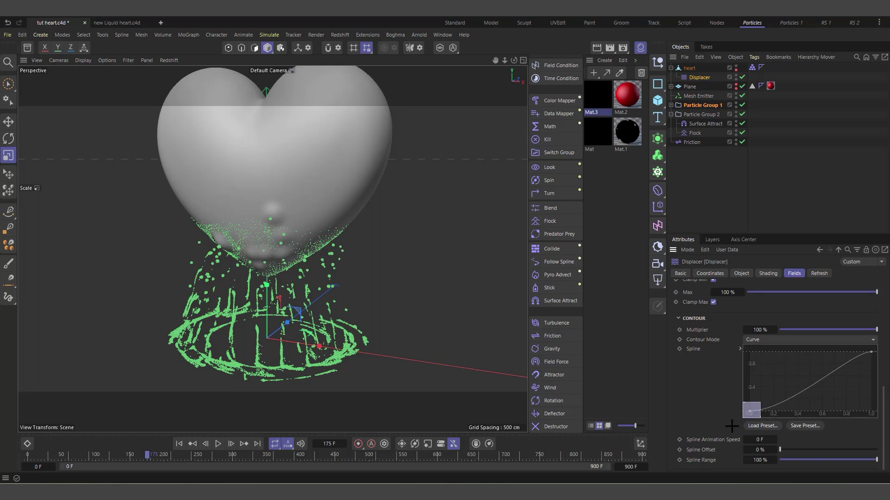
pyautogui.moveTo(780, 413); pyautogui.dragTo(773, 384)
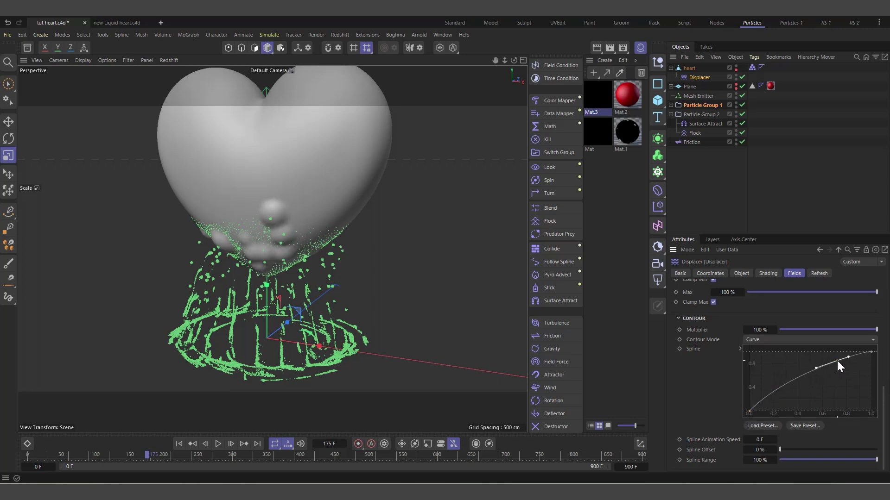
pyautogui.keyDown('ctrl'); pyautogui.moveTo(837, 361); pyautogui.dragTo(846, 384); pyautogui.keyUp('ctrl')
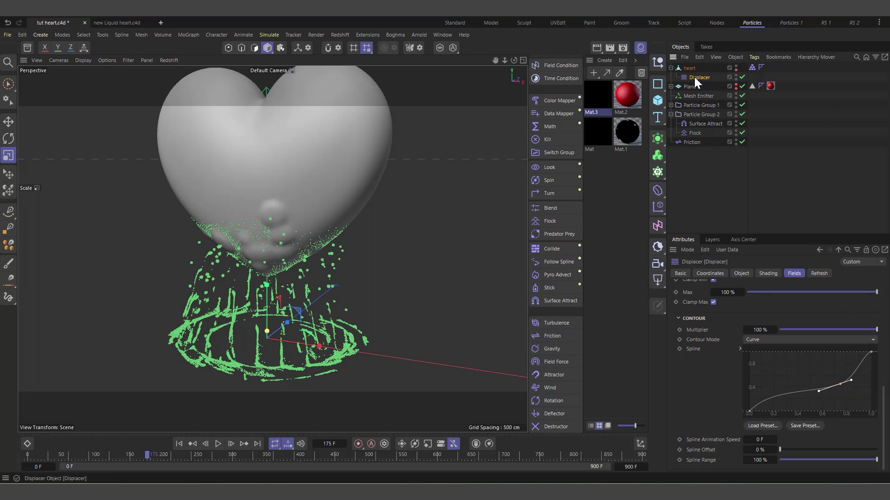
# Step: Add a Jiggle deformer under the heart, below the Displacer, with Stiffness 5 % and Structural 10 %
pyautogui.click(657, 195)
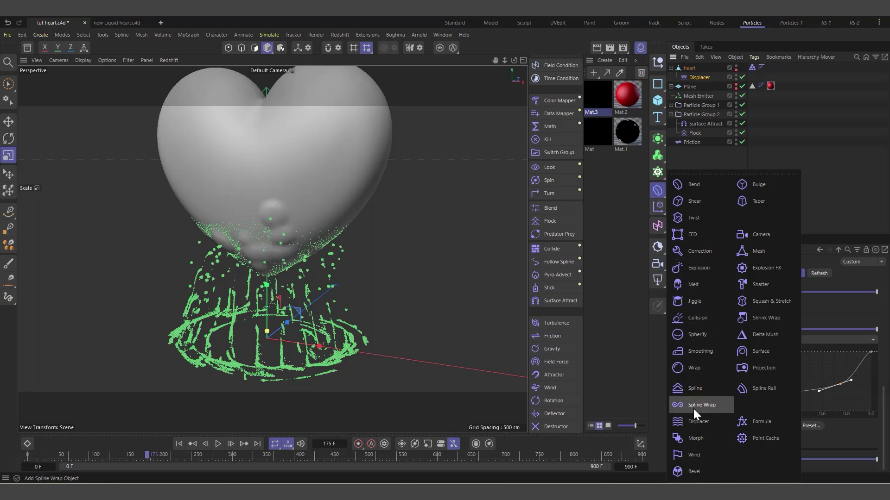
pyautogui.click(701, 303)
pyautogui.moveTo(693, 68); pyautogui.dragTo(696, 94)
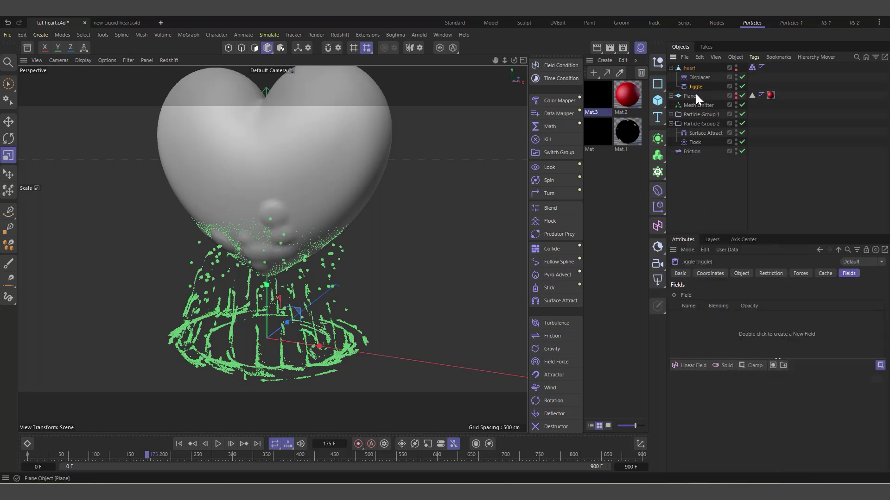
pyautogui.click(770, 273)
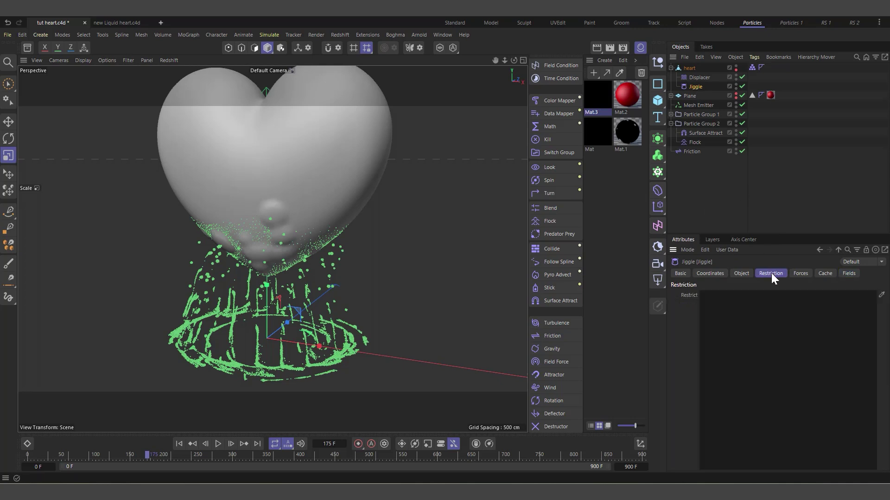
pyautogui.click(742, 272)
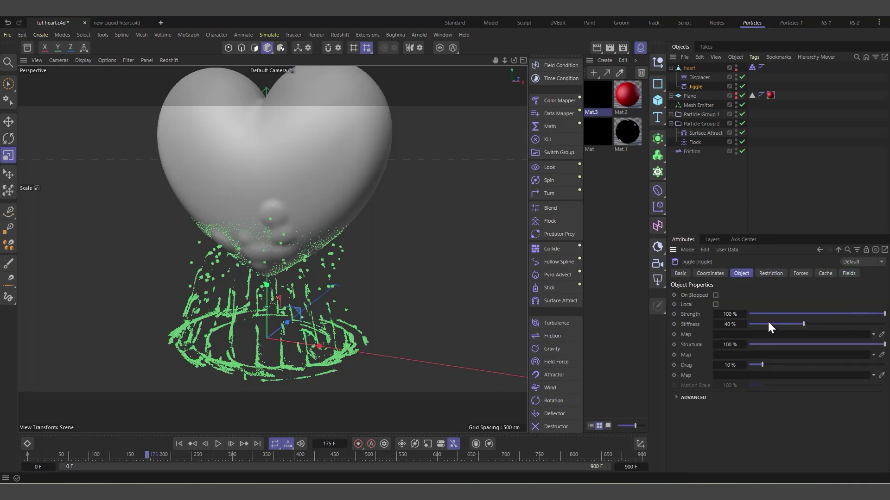
pyautogui.moveTo(767, 323); pyautogui.dragTo(771, 345)
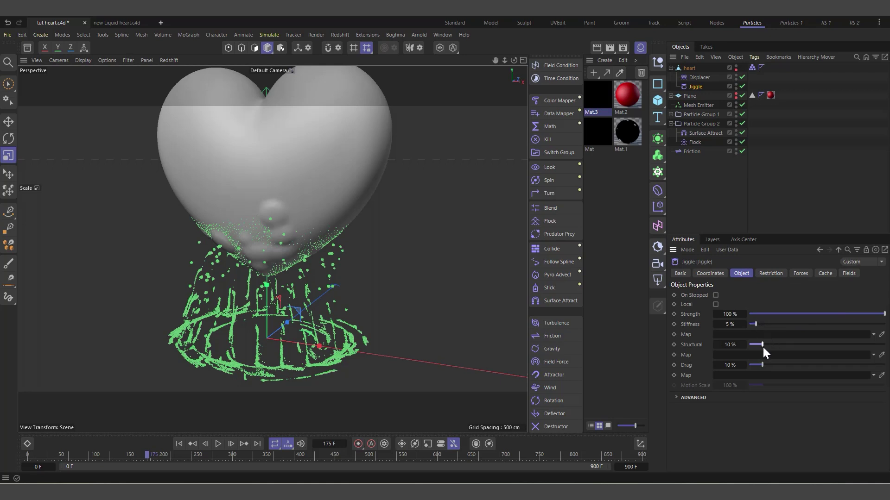
# Step: Preview the simulation with the deformed heart, and disable the Displacer and Jiggle deformers
pyautogui.click(185, 443)
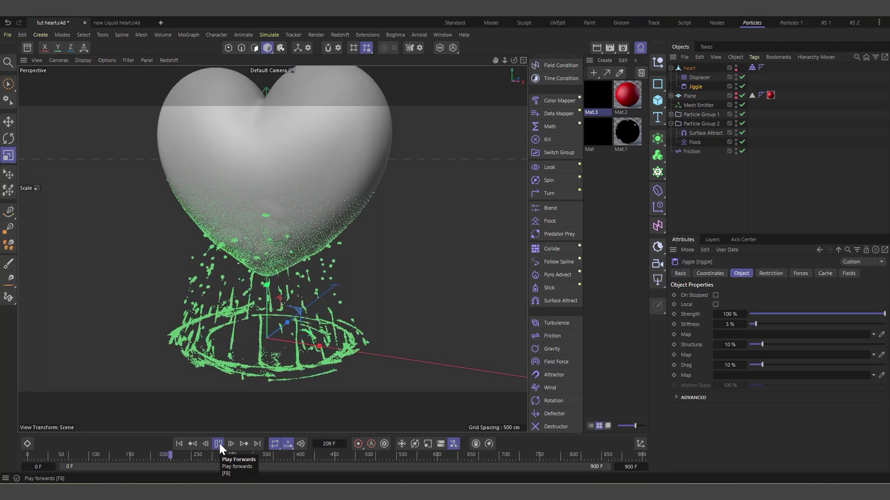
pyautogui.click(219, 443)
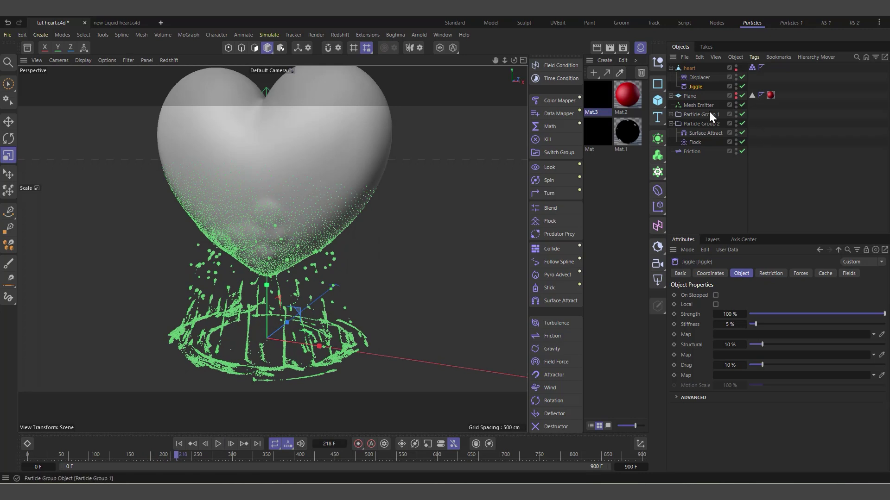
pyautogui.click(742, 77)
pyautogui.click(742, 86)
# Step: Replay the simulation from frame 0 to about frame 347, hiding the heart in the viewport during playback
pyautogui.click(179, 443)
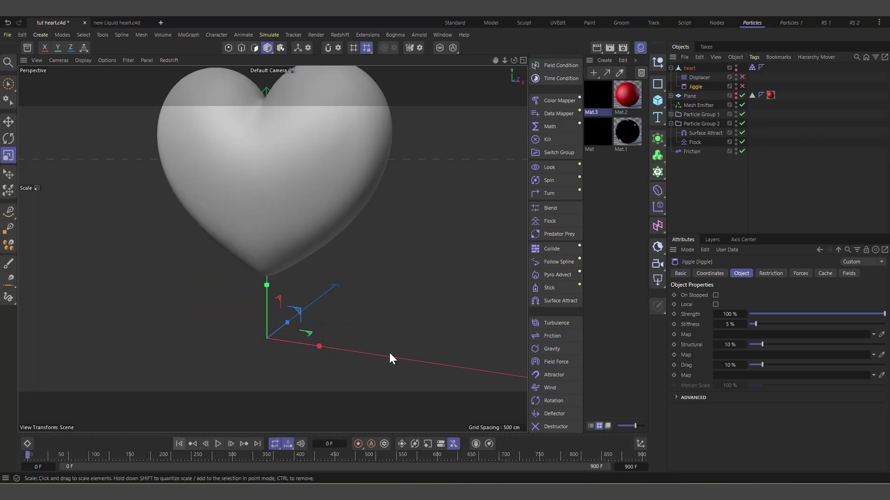
pyautogui.click(671, 67)
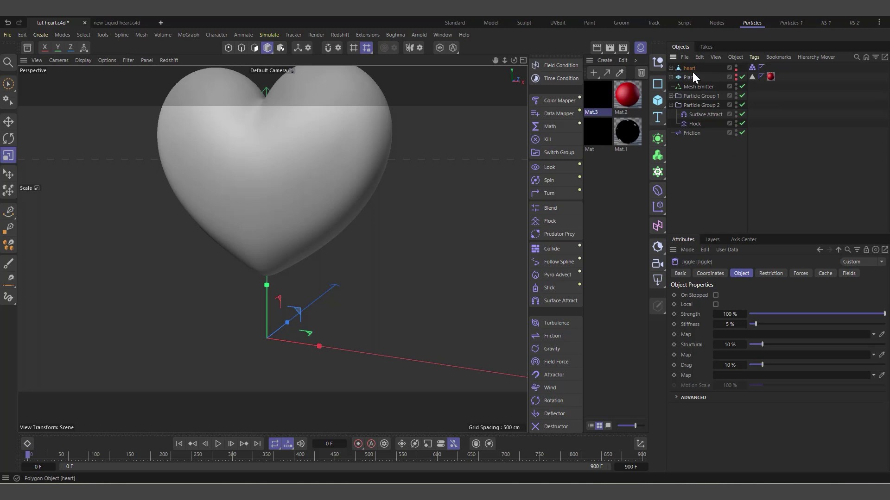
pyautogui.click(691, 70)
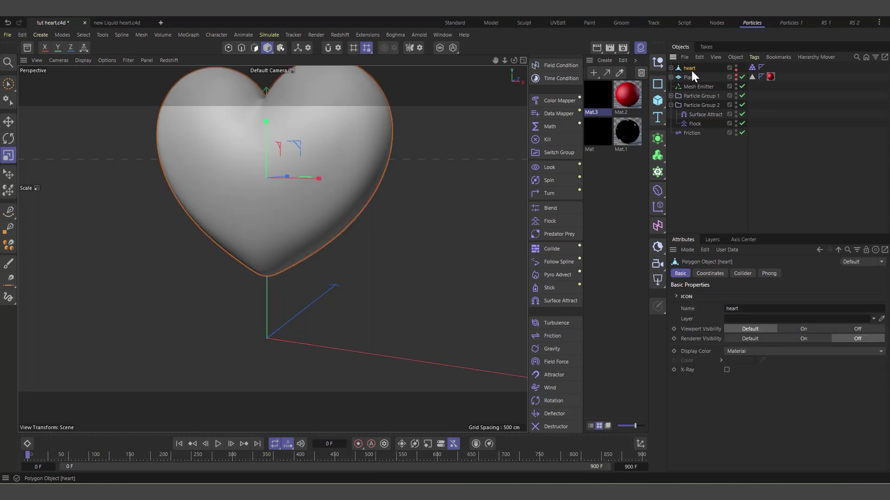
pyautogui.click(218, 444)
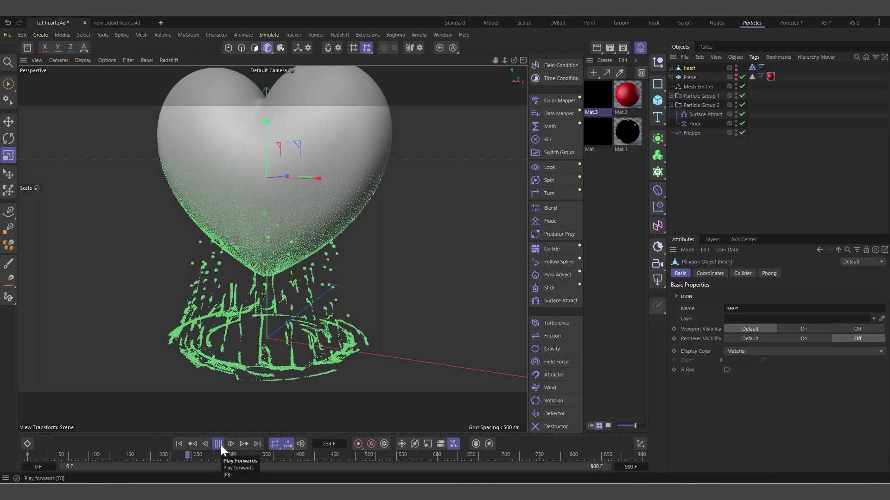
pyautogui.scroll(-2, 328, 373)
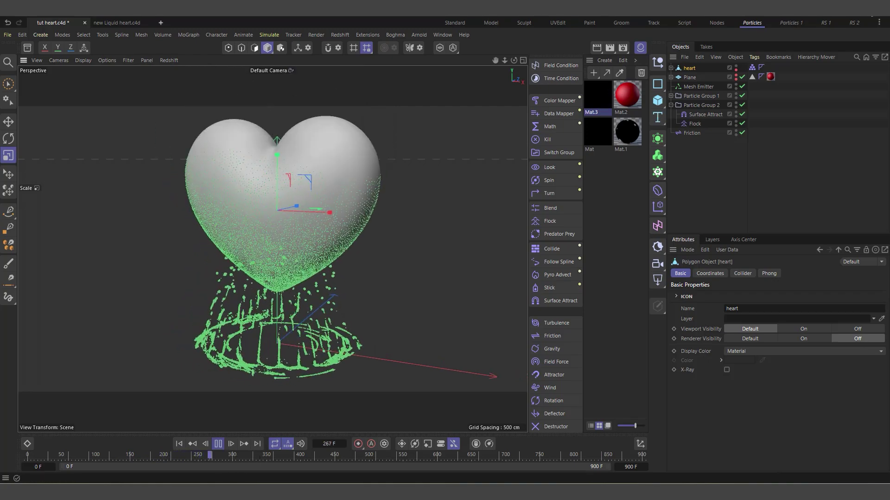
pyautogui.doubleClick(737, 66)
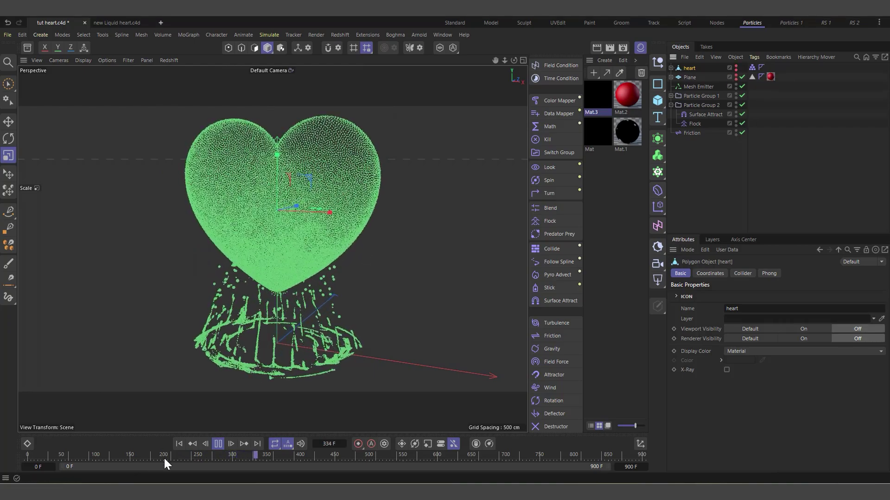
pyautogui.click(217, 444)
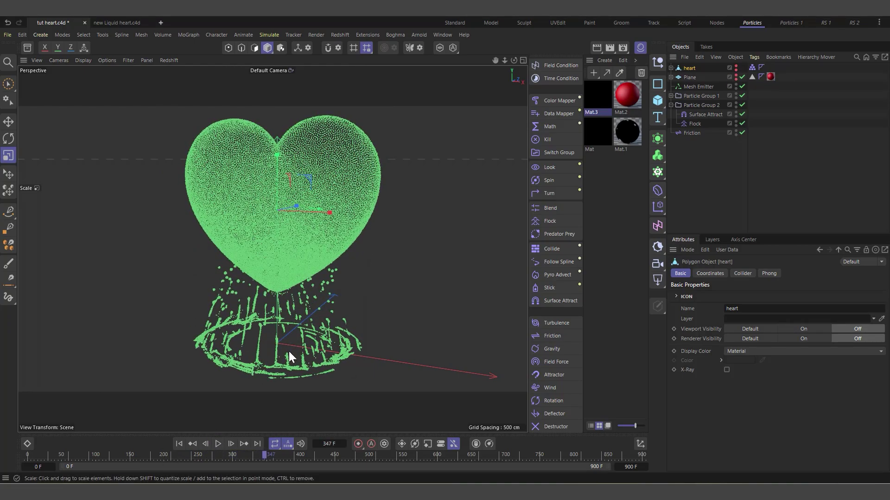
# Step: Keyframe the Mesh Emitter's emission Rate of 8000 at frame 0
pyautogui.click(179, 444)
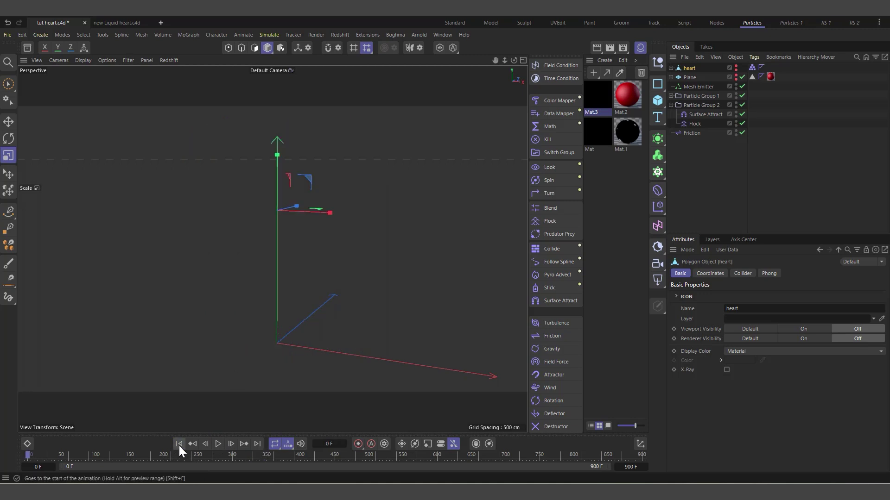
pyautogui.click(696, 86)
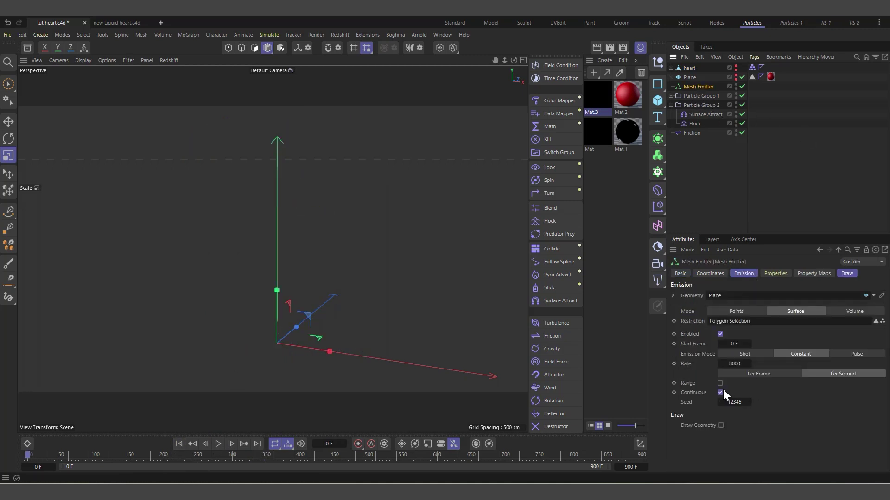
pyautogui.click(673, 364)
# Step: Advance the simulation to frame 180 and keyframe the Mesh Emitter's Rate at 0
pyautogui.click(218, 443)
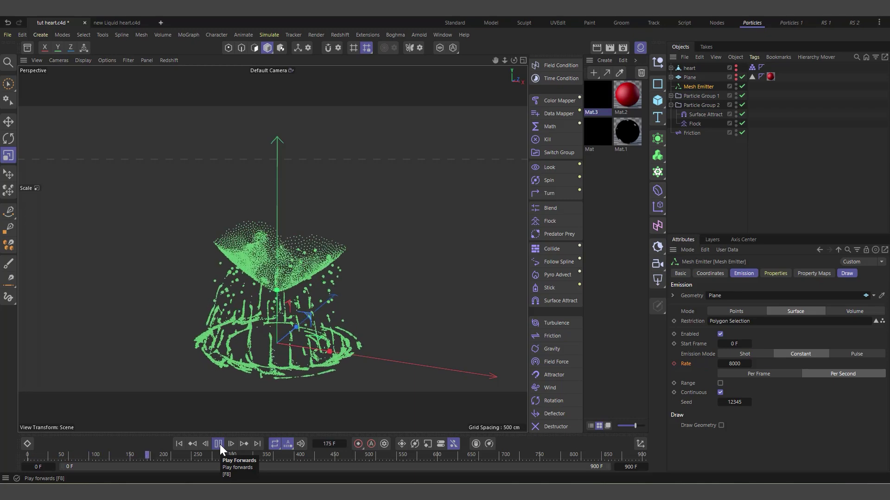
pyautogui.click(219, 444)
pyautogui.click(231, 444)
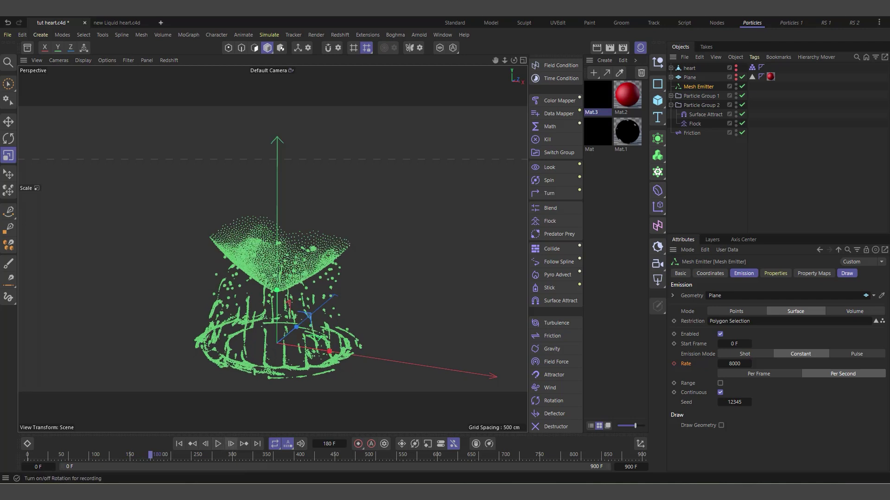
pyautogui.click(736, 364)
pyautogui.click(673, 364)
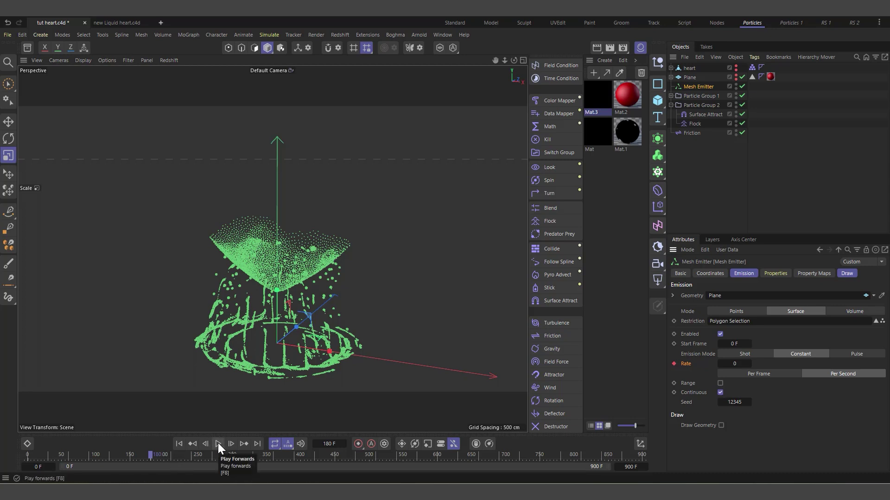
# Step: Replay the simulation from frame 0 to frame 368 and examine from another angle how the particles cover the heart
pyautogui.click(179, 443)
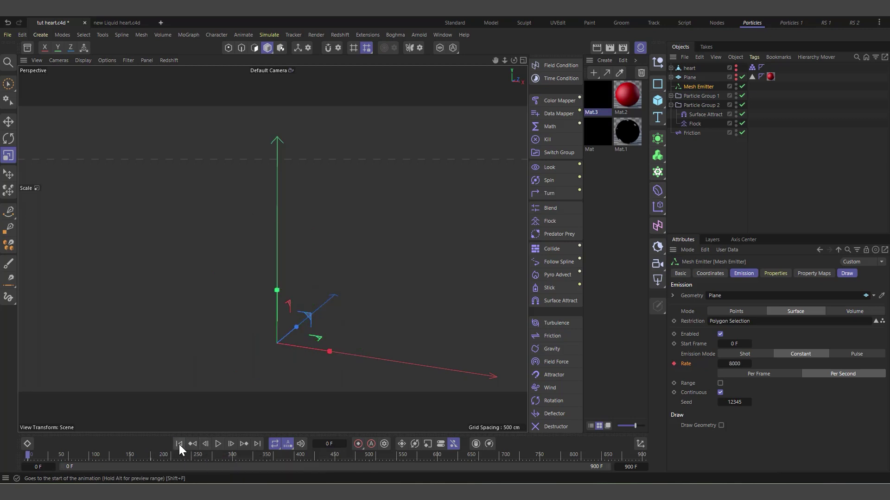
pyautogui.click(217, 445)
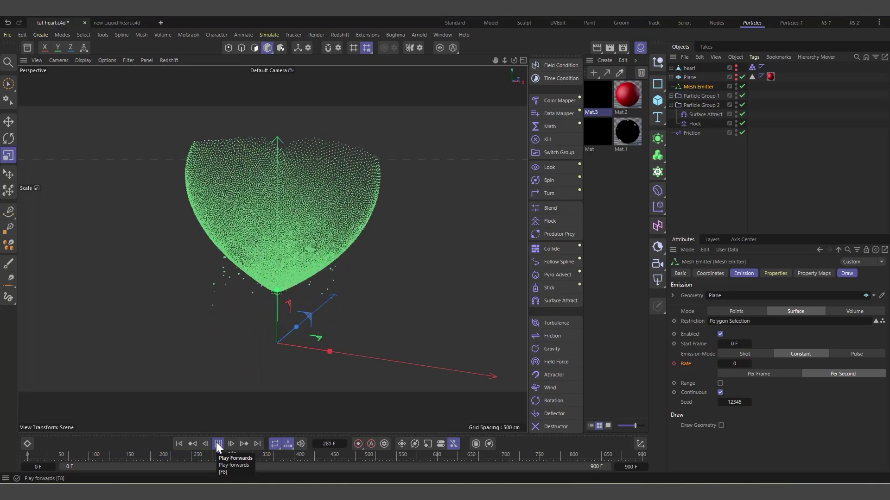
pyautogui.click(216, 442)
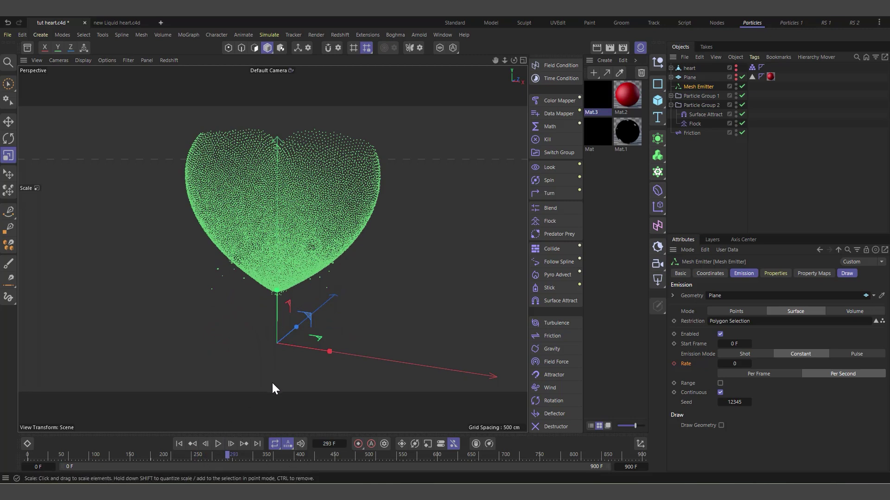
pyautogui.click(218, 444)
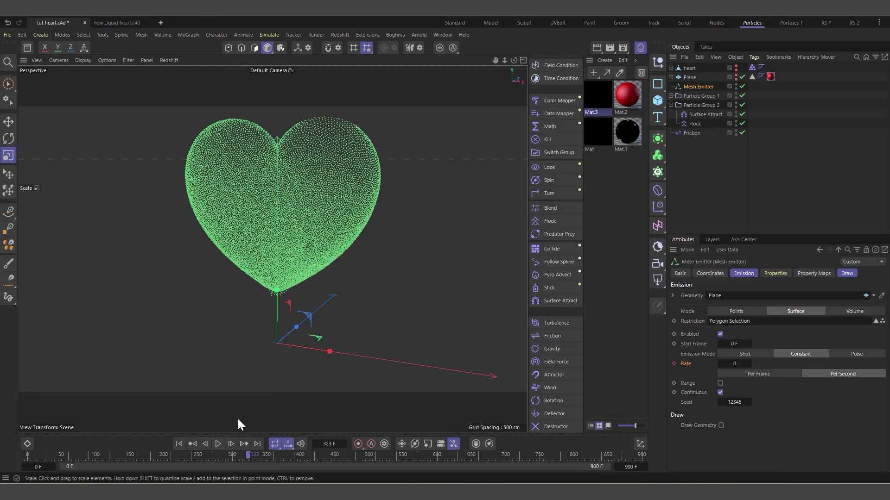
pyautogui.click(218, 444)
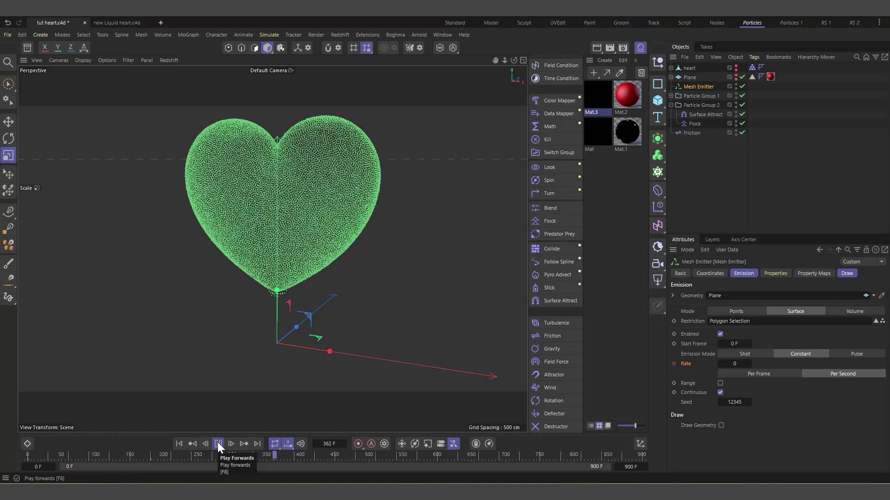
pyautogui.click(217, 443)
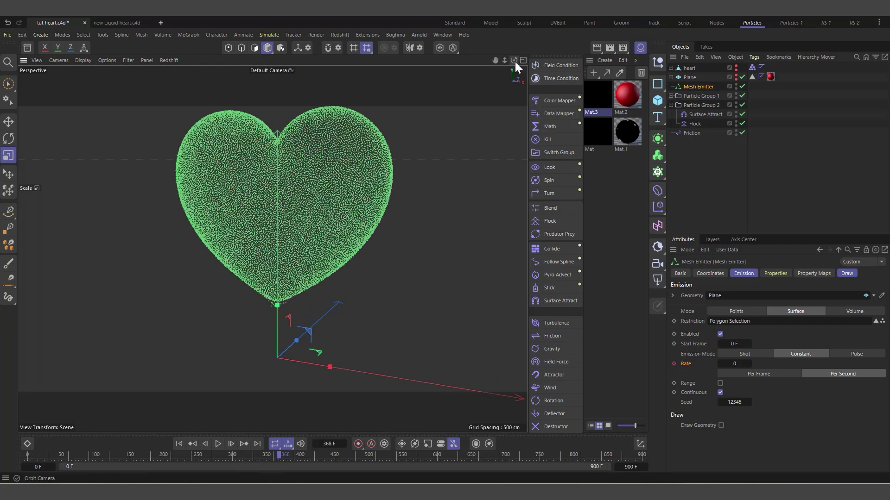
pyautogui.moveTo(514, 60); pyautogui.dragTo(532, 58)
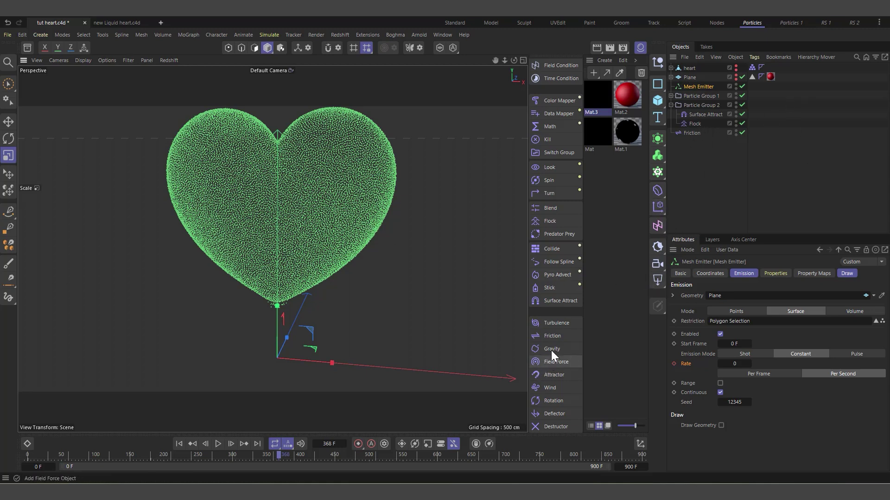
# Step: Add a Turbulence force inside Particle Group 2, below Flock, and set its Scale to 30%
pyautogui.click(557, 324)
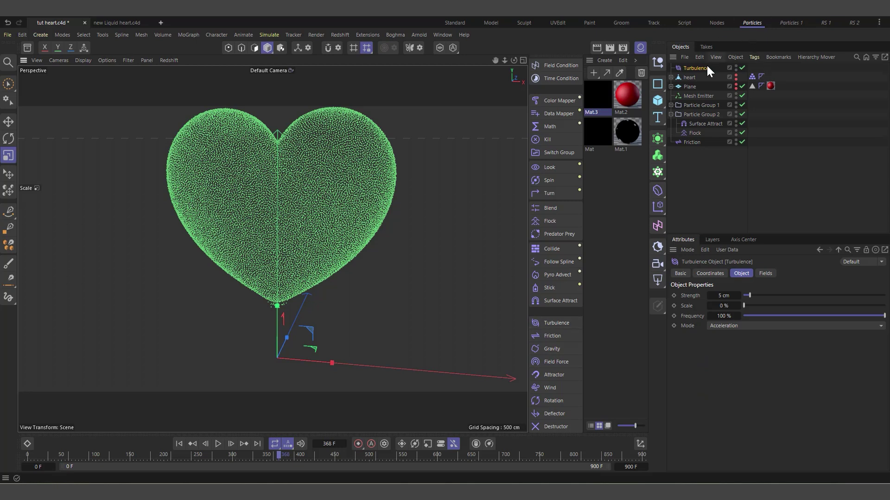
pyautogui.moveTo(707, 70); pyautogui.dragTo(713, 134)
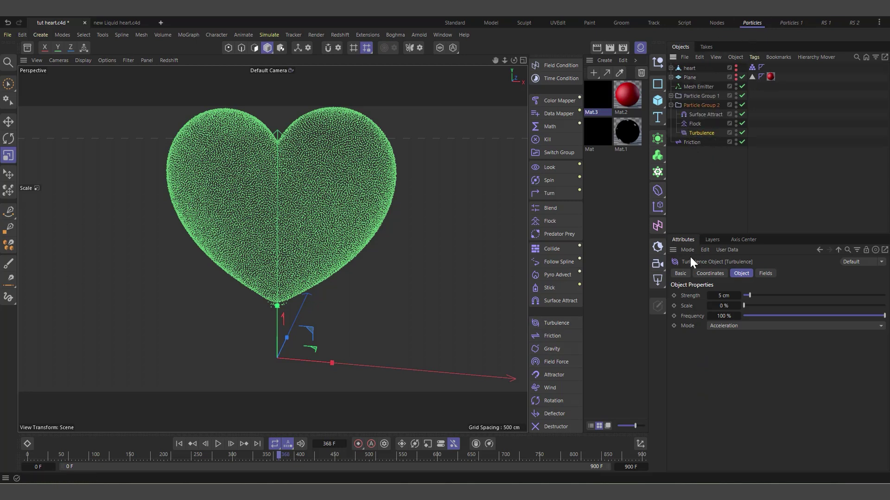
pyautogui.moveTo(743, 306); pyautogui.dragTo(778, 307)
pyautogui.click(720, 306)
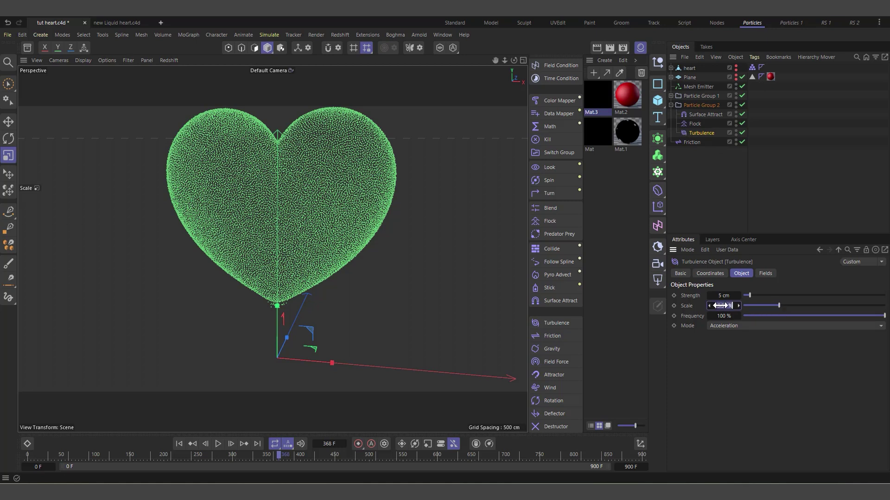
pyautogui.write('30')
pyautogui.press('Return')
# Step: Play the simulation on to frame 533, examine how turbulence spreads the particles over the heart, and return to frame 0
pyautogui.click(217, 444)
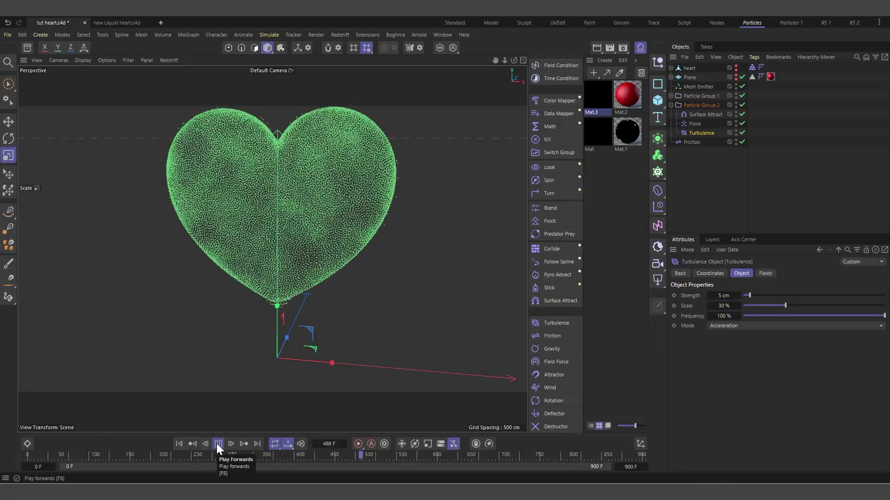
pyautogui.click(216, 444)
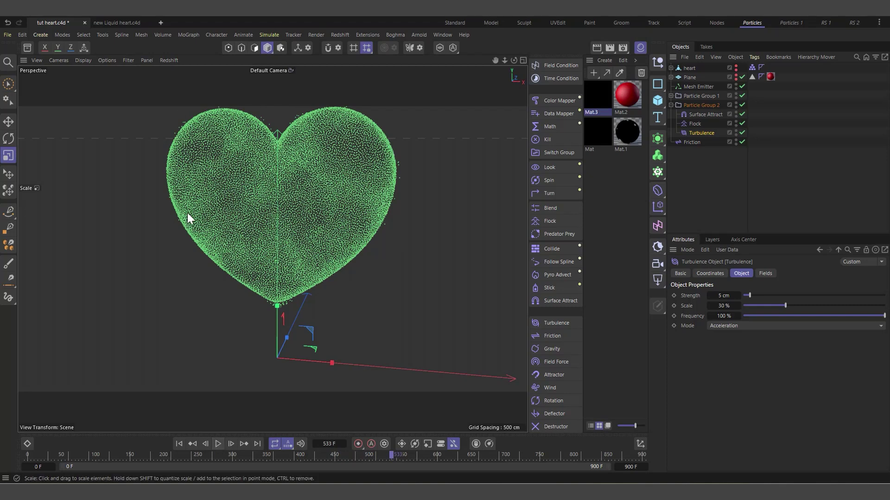
pyautogui.scroll(2, 407, 158)
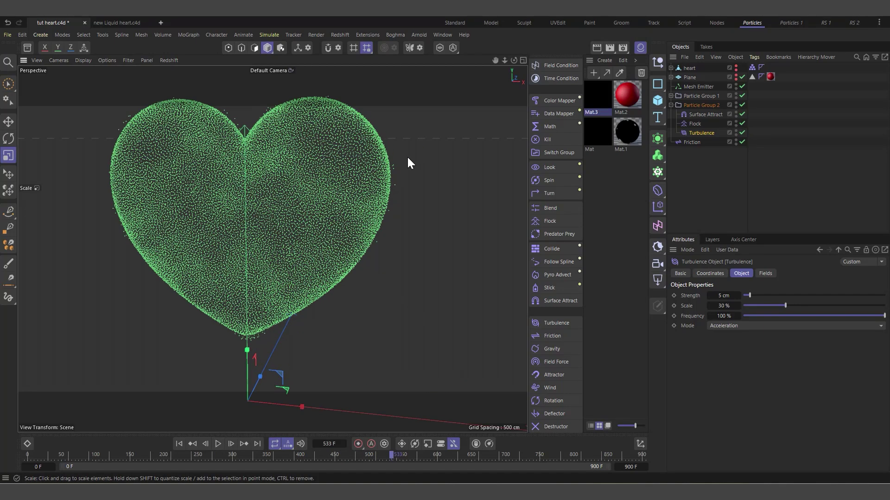
pyautogui.scroll(-3, 394, 176)
pyautogui.scroll(-1, 355, 276)
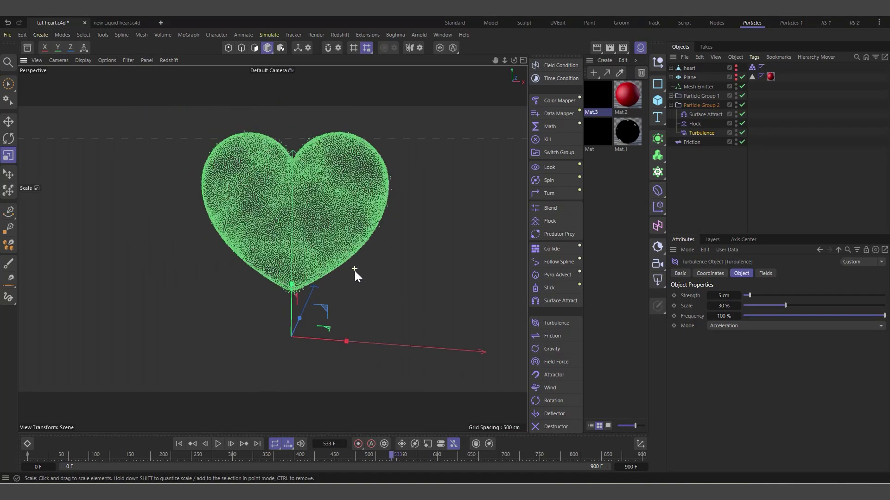
pyautogui.scroll(1, 273, 158)
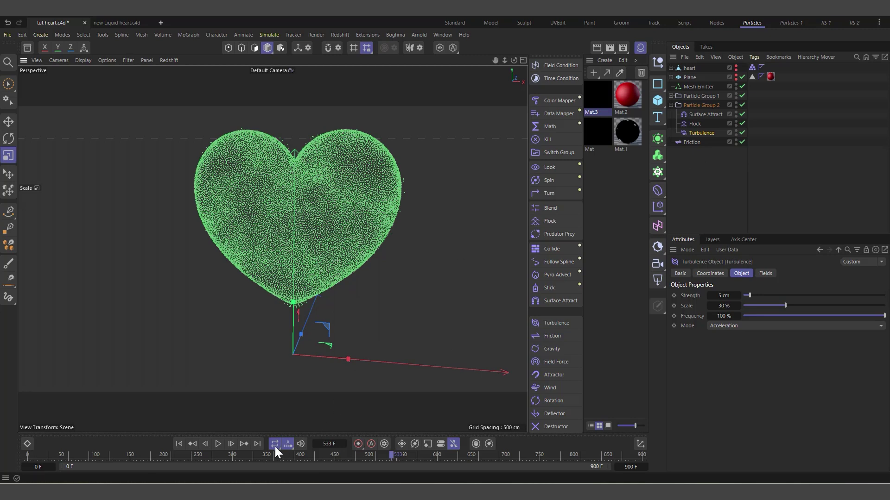
pyautogui.click(190, 446)
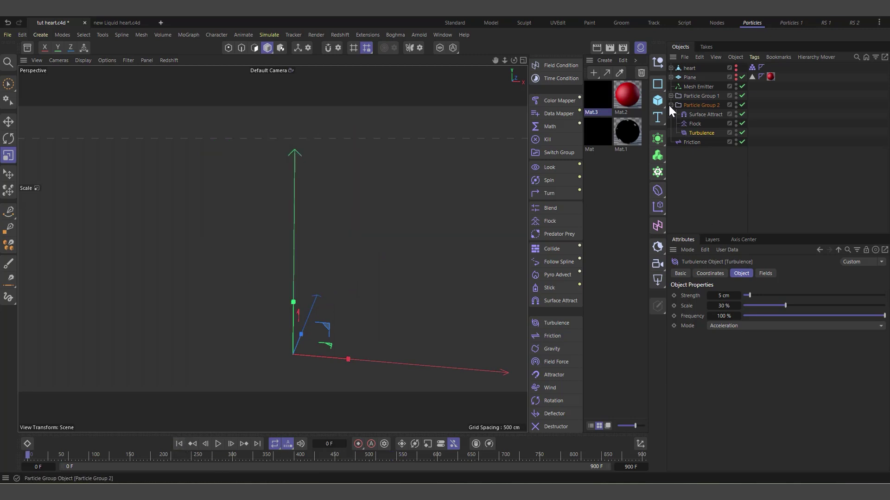
# Step: Create a regular Instance object that references the heart
pyautogui.click(671, 106)
pyautogui.click(689, 144)
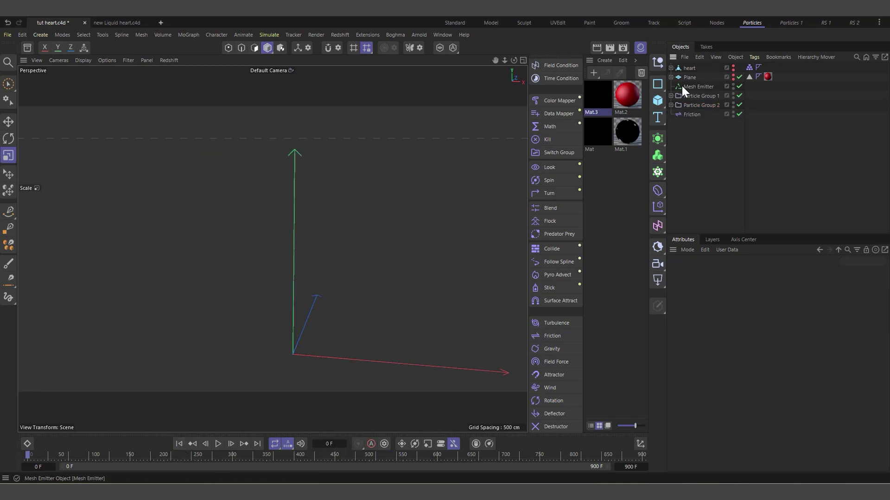
pyautogui.click(690, 68)
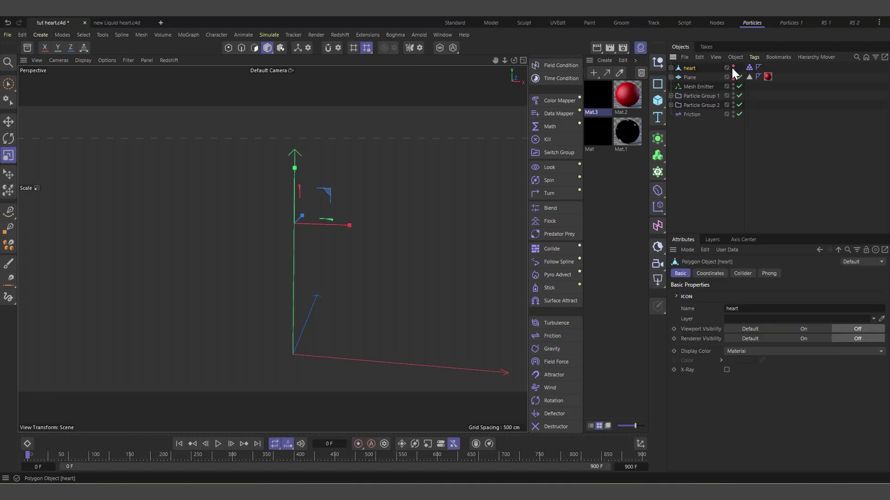
pyautogui.click(733, 66)
pyautogui.click(733, 66)
pyautogui.click(733, 66)
pyautogui.click(658, 140)
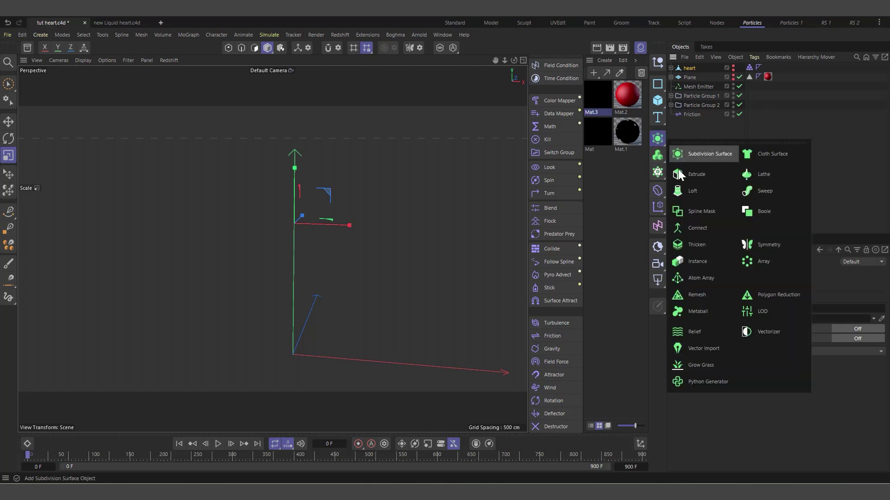
pyautogui.click(694, 261)
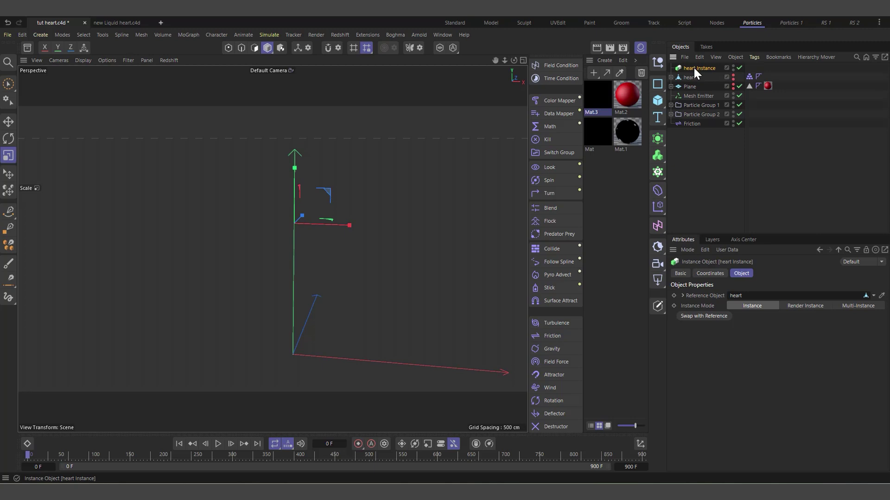
# Step: Show the heart in the viewport, try moving its instance sideways along X, and undo the move
pyautogui.click(733, 75)
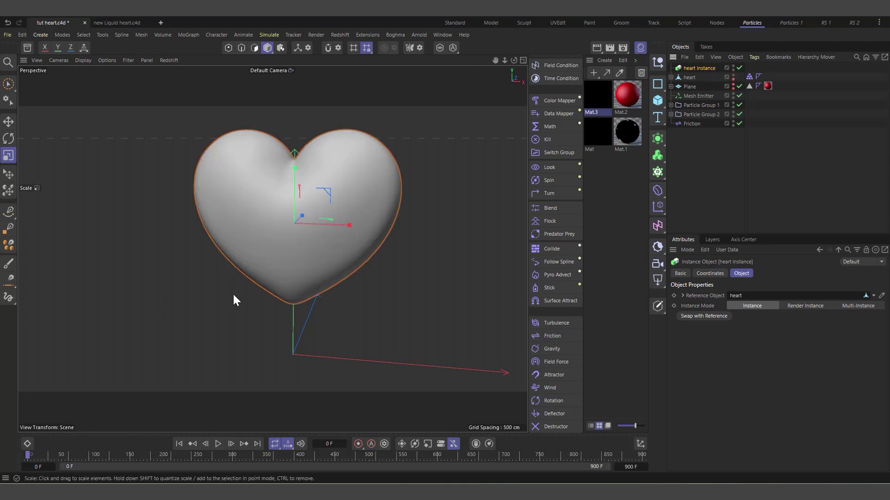
pyautogui.press('e')
pyautogui.moveTo(341, 227); pyautogui.dragTo(474, 199)
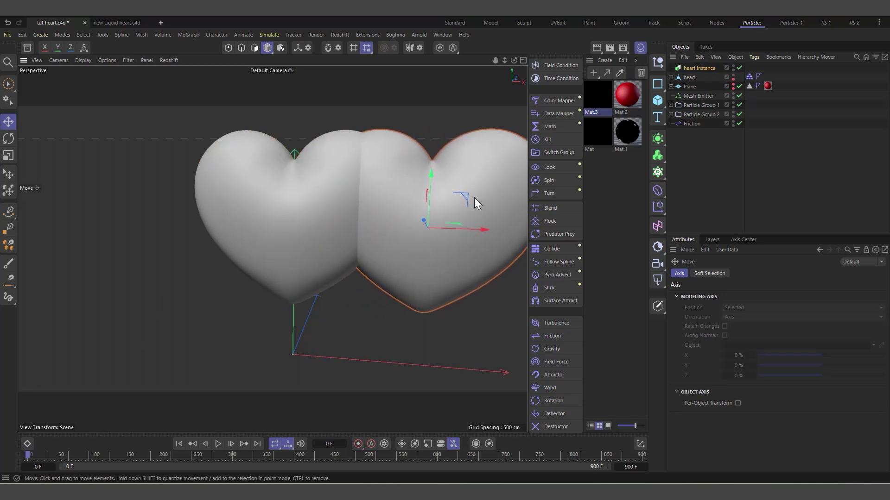
pyautogui.hotkey('ctrl', 'z')
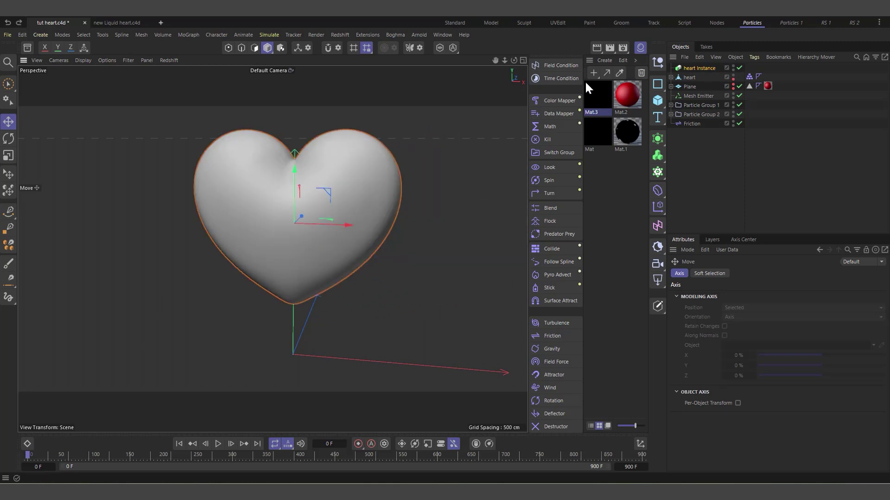
# Step: Hide both the heart and the heart instance in the viewport and renderer
pyautogui.click(733, 75)
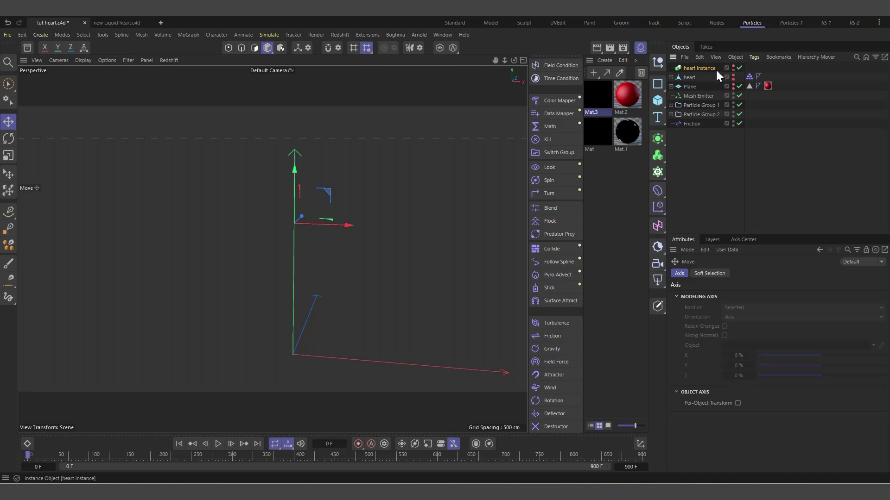
pyautogui.click(702, 69)
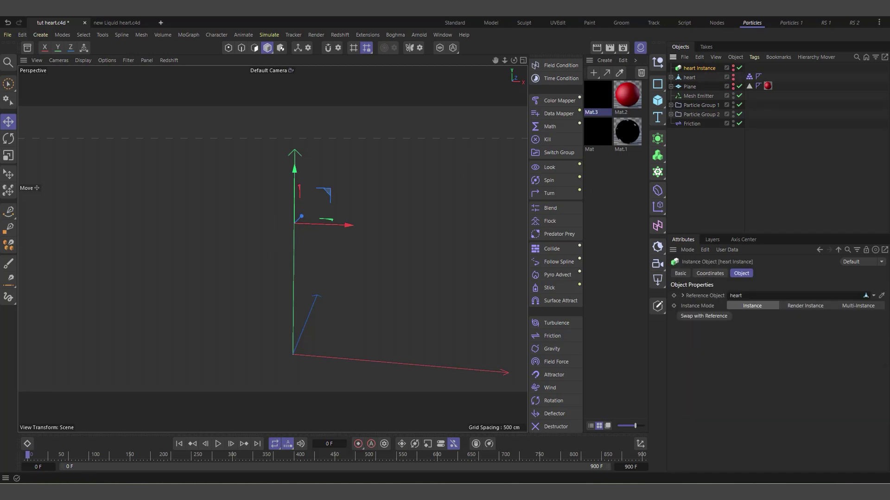
# Step: Add a Field Condition inside Particle Group 2, below Turbulence
pyautogui.click(671, 115)
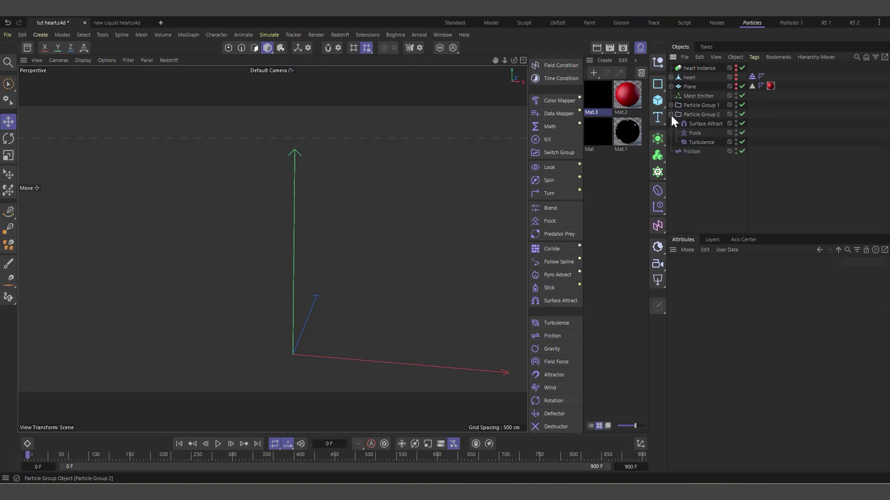
pyautogui.click(696, 114)
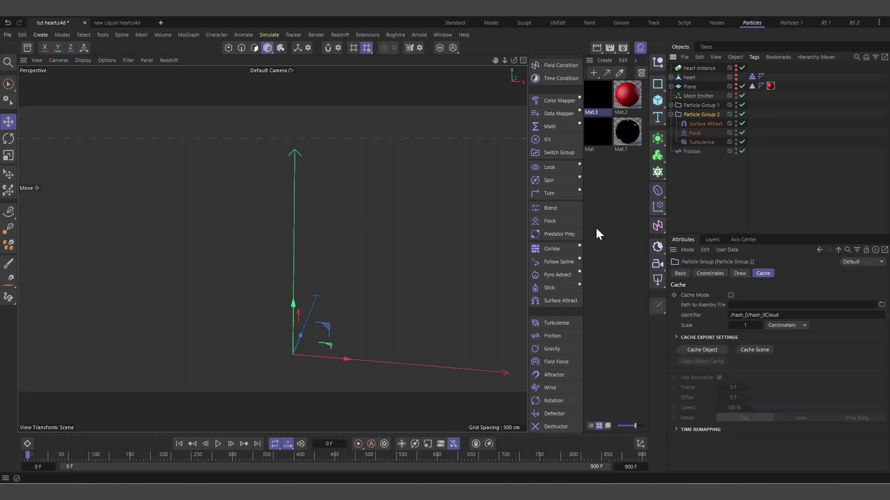
pyautogui.scroll(3, 549, 168)
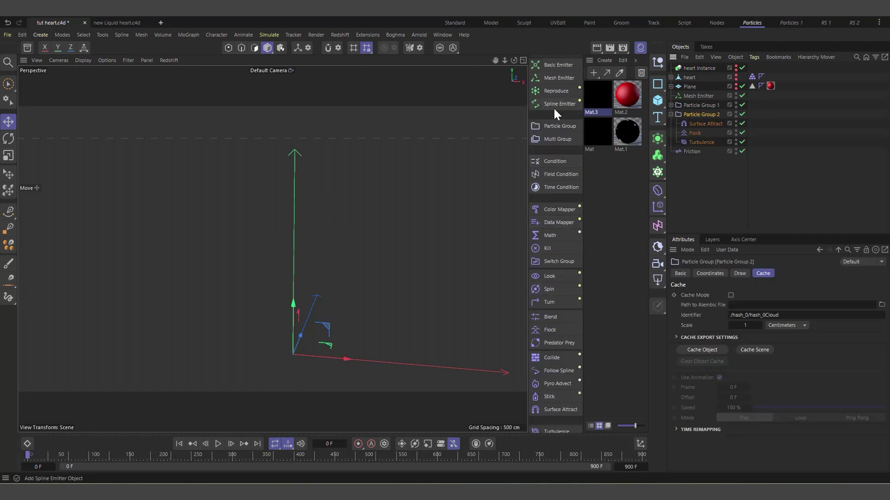
pyautogui.click(558, 171)
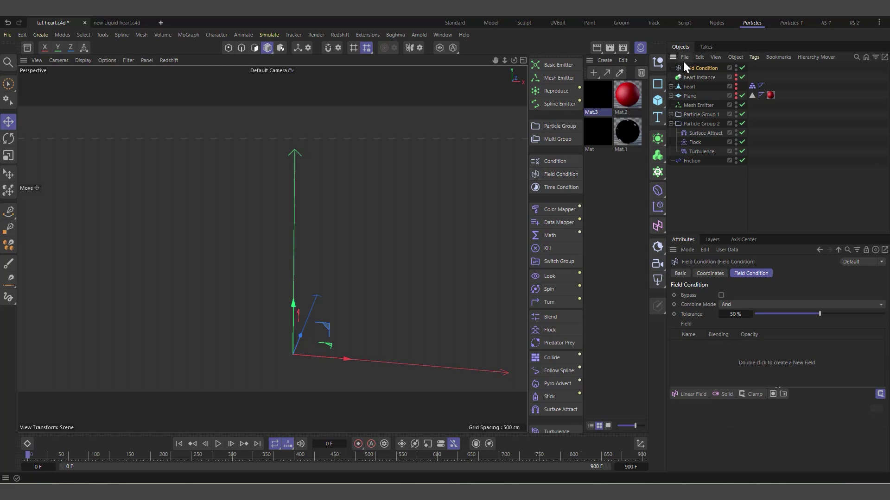
pyautogui.moveTo(692, 69); pyautogui.dragTo(701, 158)
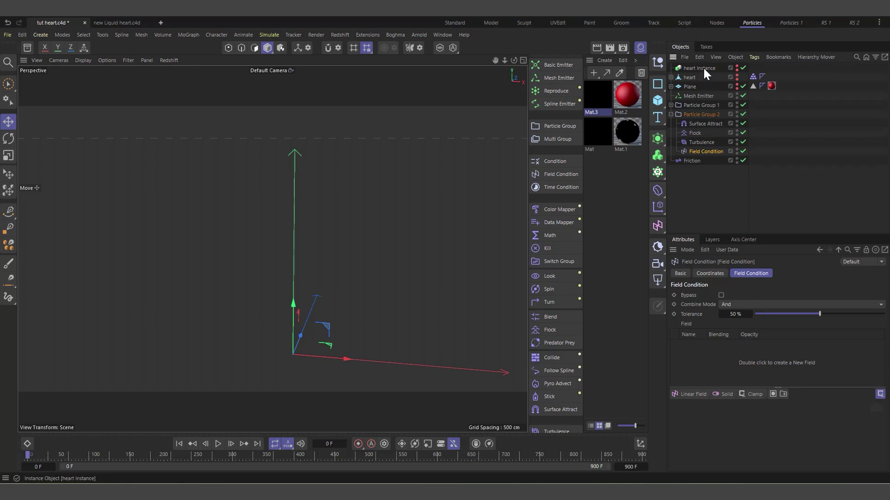
# Step: Use the heart instance as the Field Condition's field and set its layer mode to Volume
pyautogui.moveTo(703, 68); pyautogui.dragTo(715, 371)
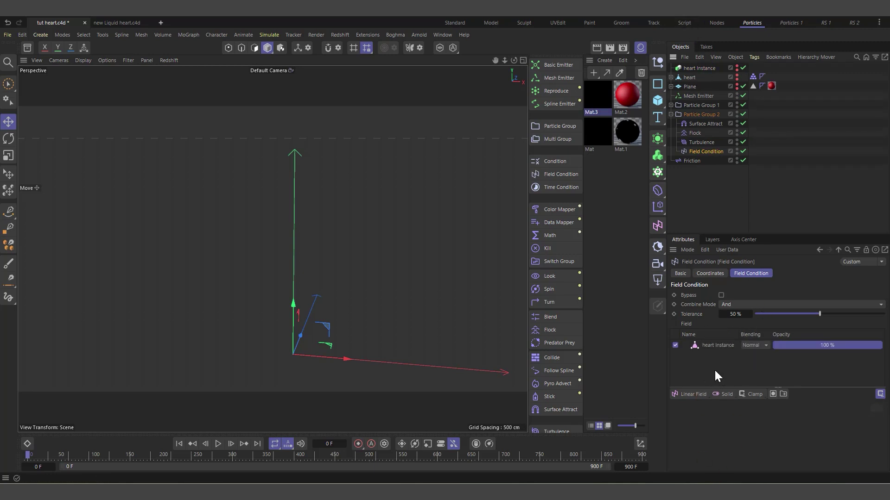
pyautogui.click(718, 348)
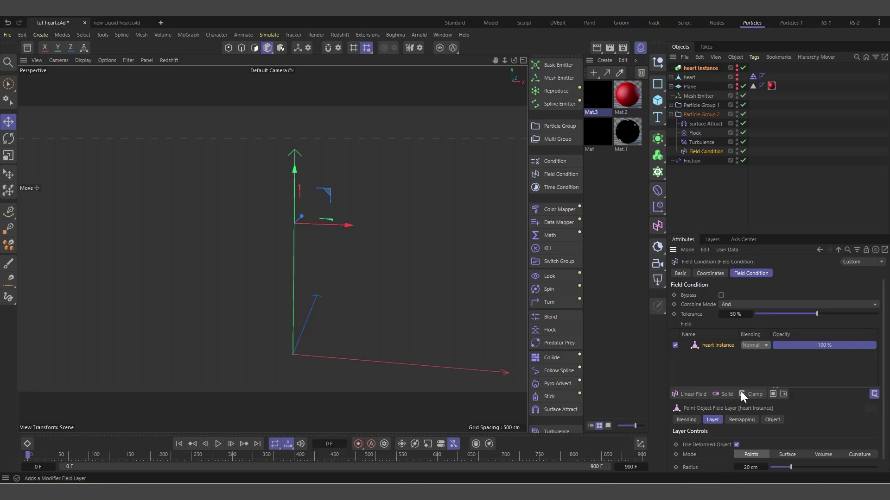
pyautogui.scroll(-1, 737, 377)
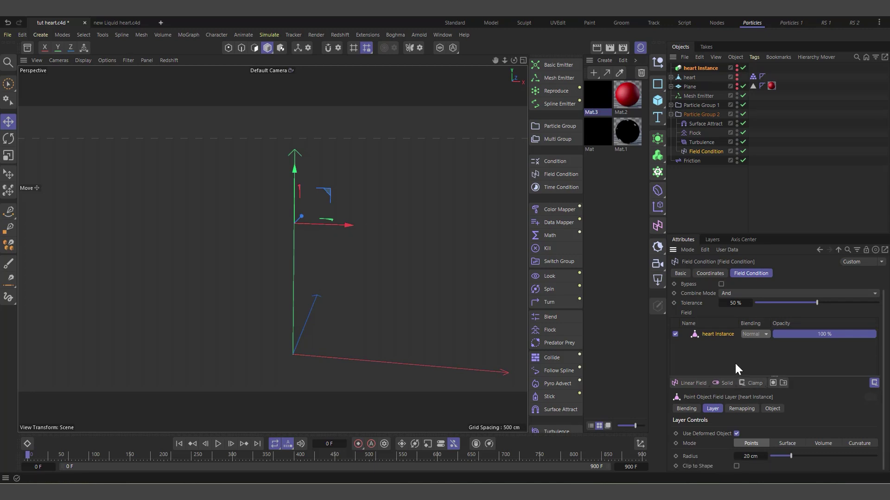
pyautogui.click(824, 443)
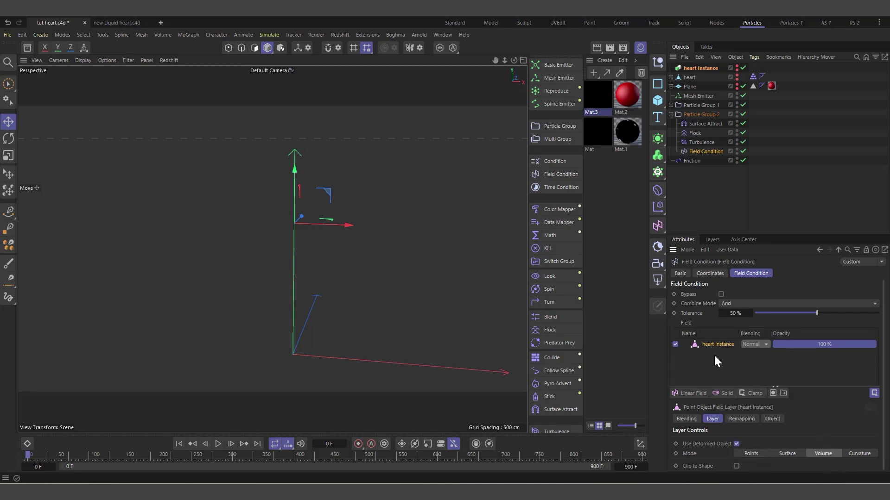
# Step: Add a Kill modifier as a child of the Field Condition in Particle Group 2
pyautogui.click(697, 67)
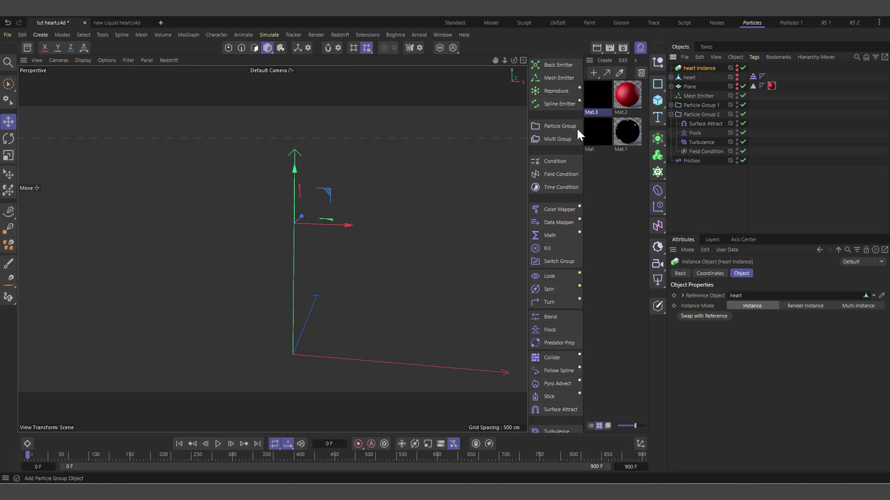
pyautogui.click(707, 151)
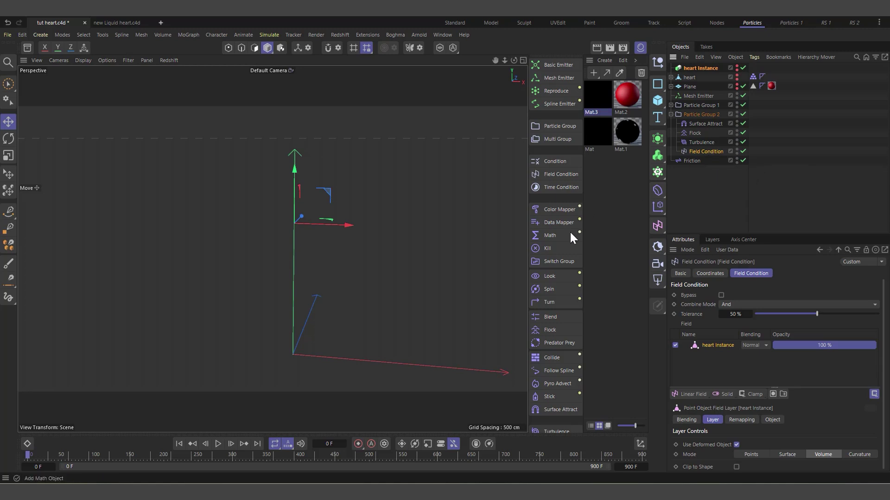
pyautogui.scroll(-5, 557, 287)
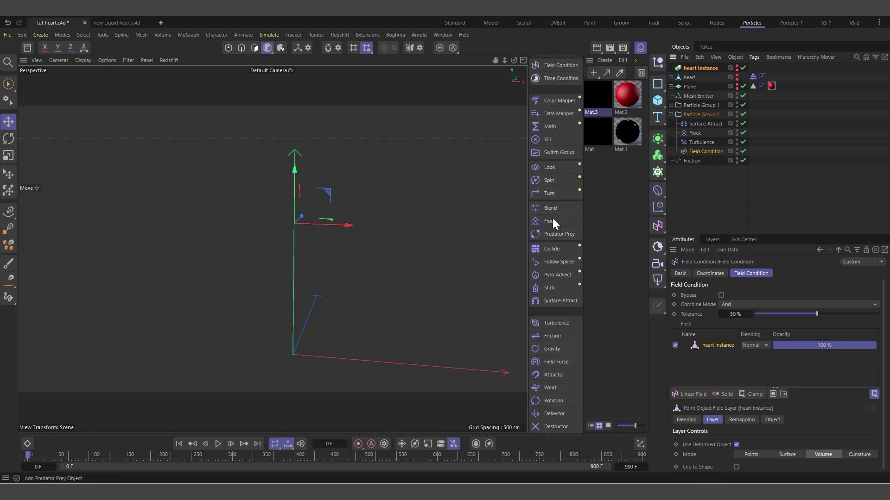
pyautogui.scroll(3, 553, 216)
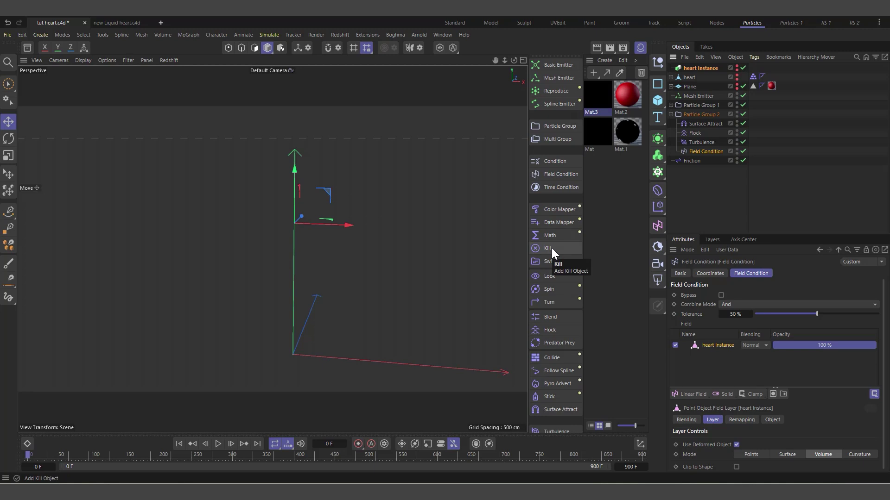
pyautogui.click(552, 248)
pyautogui.moveTo(688, 68); pyautogui.dragTo(702, 160)
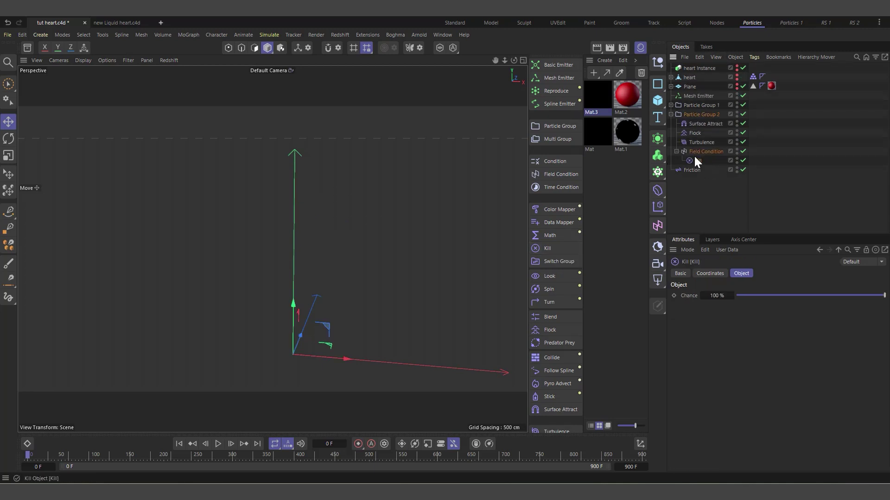
# Step: Play the simulation from frame 0 to frame 201 to check the Kill modifier, and select the heart instance
pyautogui.click(221, 443)
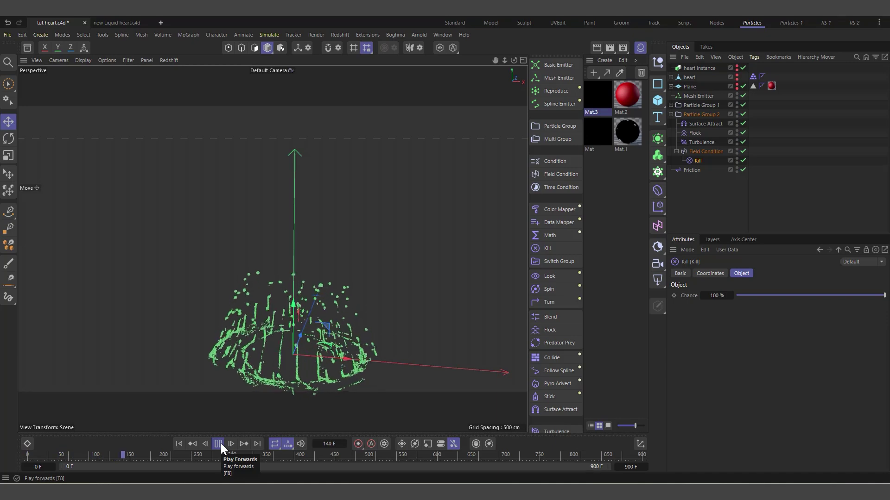
pyautogui.click(220, 444)
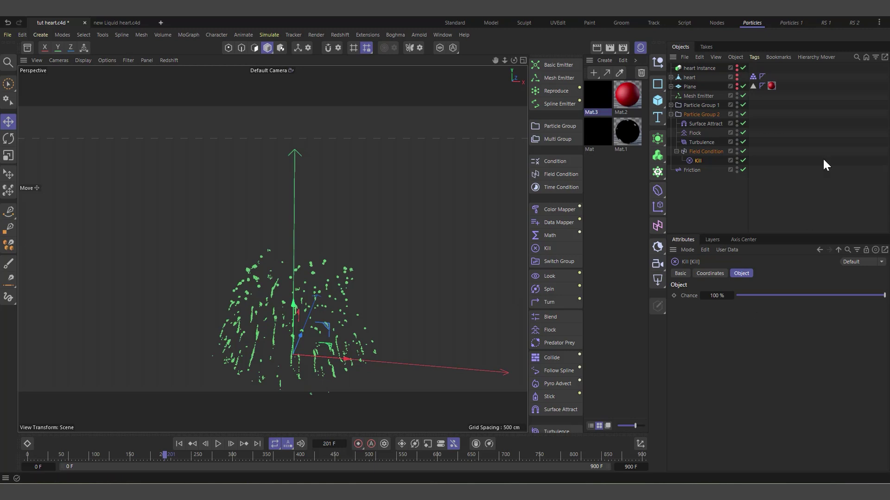
pyautogui.click(695, 68)
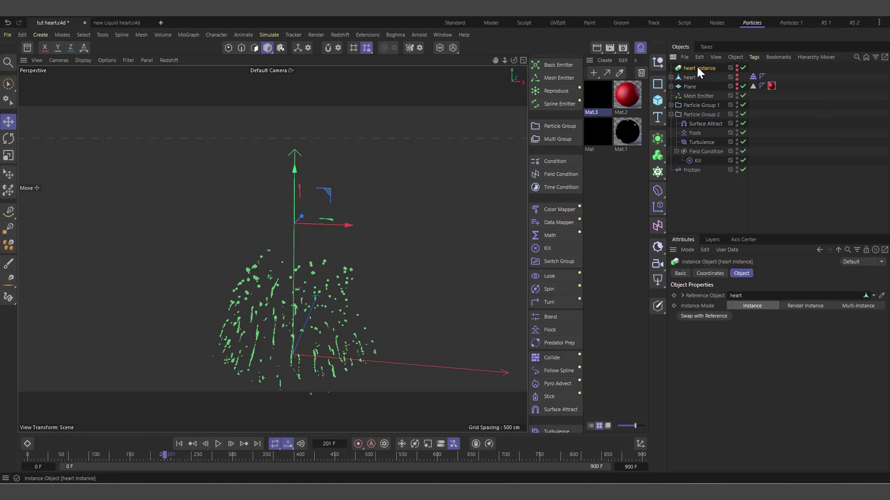
# Step: Invert the remapping of the heart instance layer in the Field Condition of Particle Group 2
pyautogui.click(706, 151)
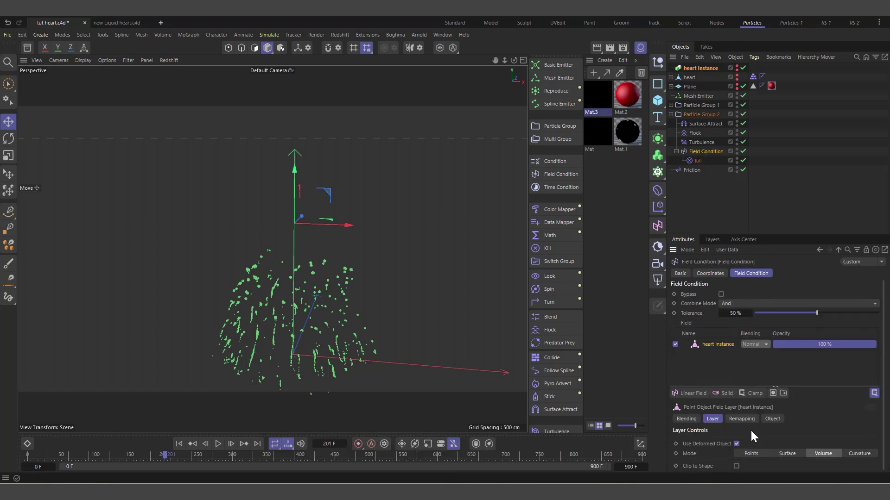
pyautogui.click(741, 419)
pyautogui.scroll(-4, 755, 435)
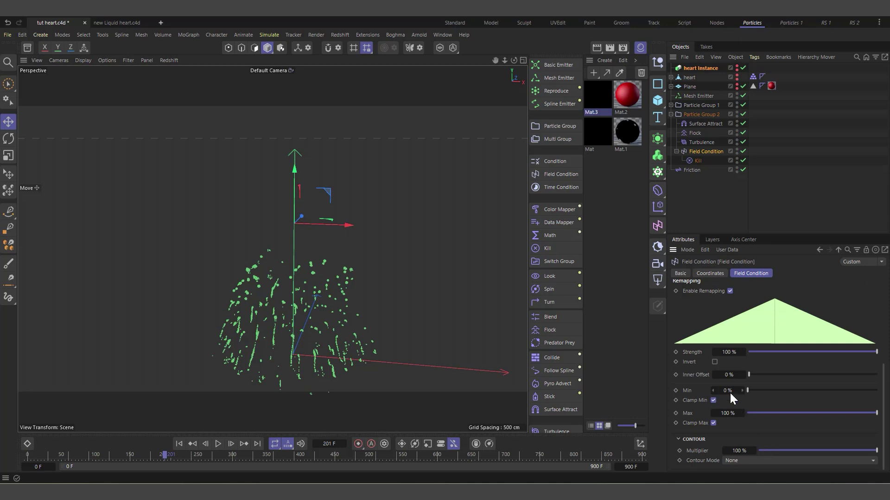
pyautogui.click(714, 362)
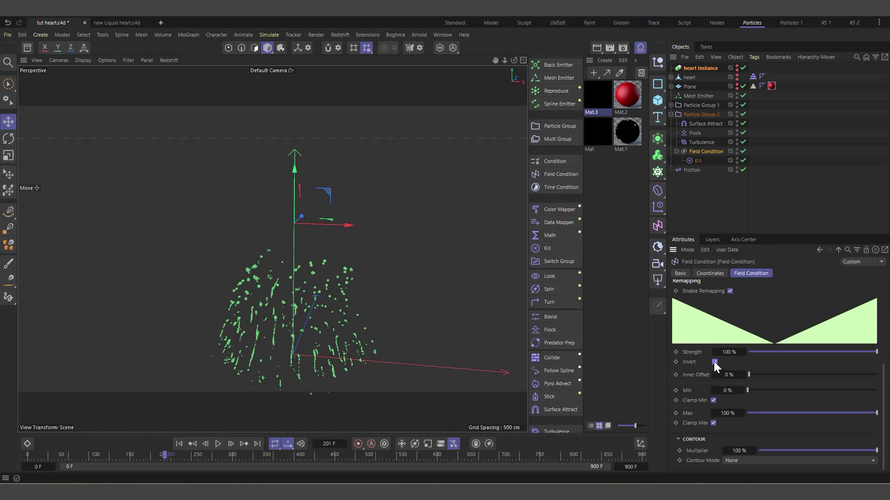
# Step: Play the simulation from frame 0 to frame 211 to examine the particles with the inverted field
pyautogui.click(180, 444)
pyautogui.click(218, 444)
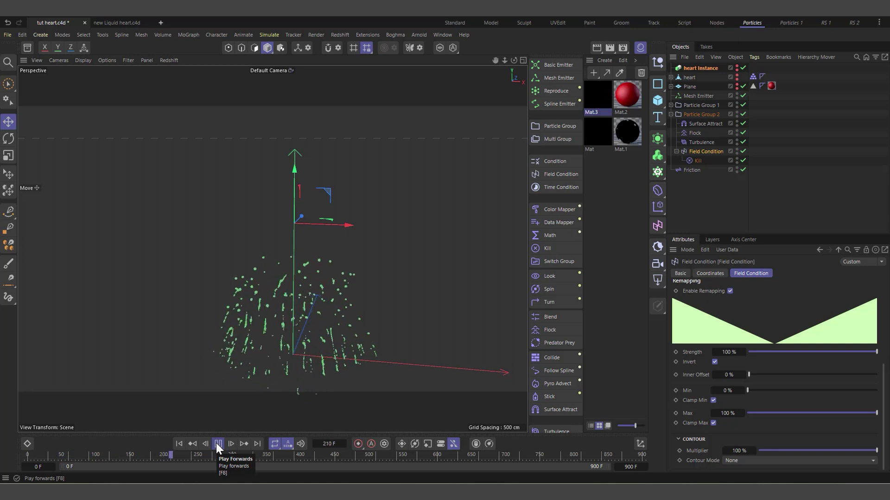
pyautogui.click(217, 444)
pyautogui.keyDown('alt'); pyautogui.moveTo(290, 315); pyautogui.dragTo(341, 304); pyautogui.keyUp('alt')
pyautogui.keyDown('alt'); pyautogui.moveTo(313, 215); pyautogui.dragTo(303, 298); pyautogui.keyUp('alt')
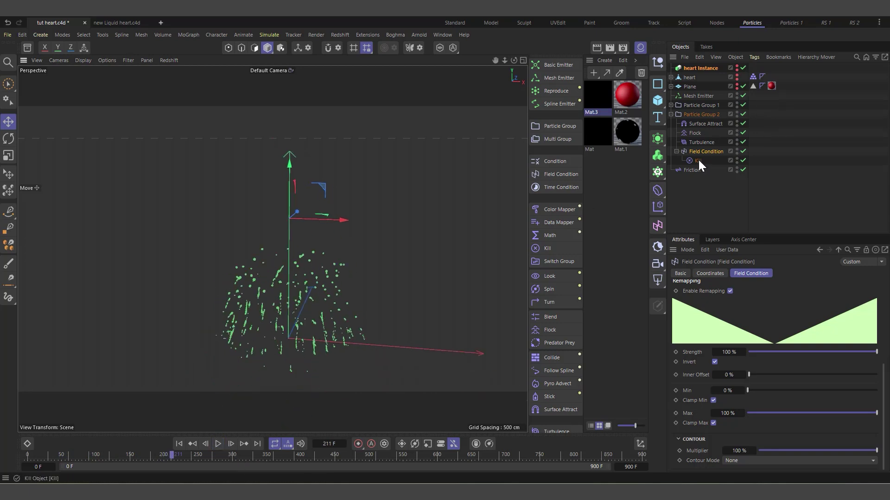
# Step: Make the heart visible in the viewport and close the material manager
pyautogui.click(700, 69)
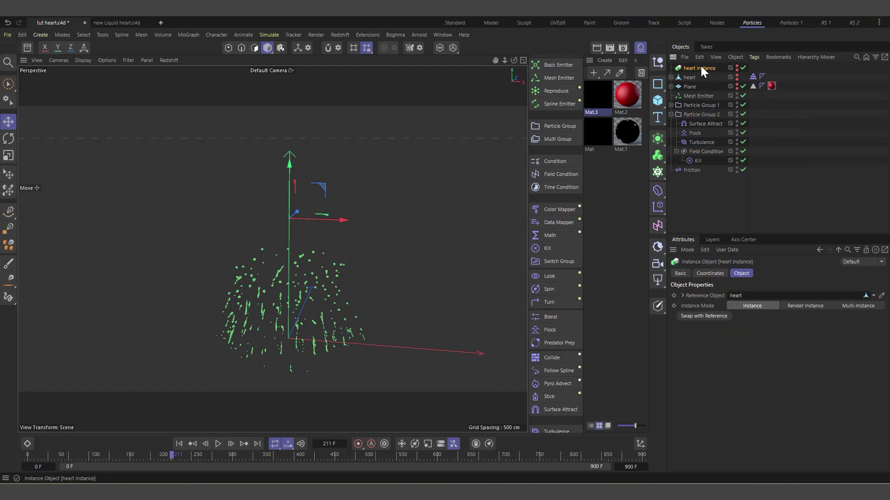
pyautogui.click(736, 76)
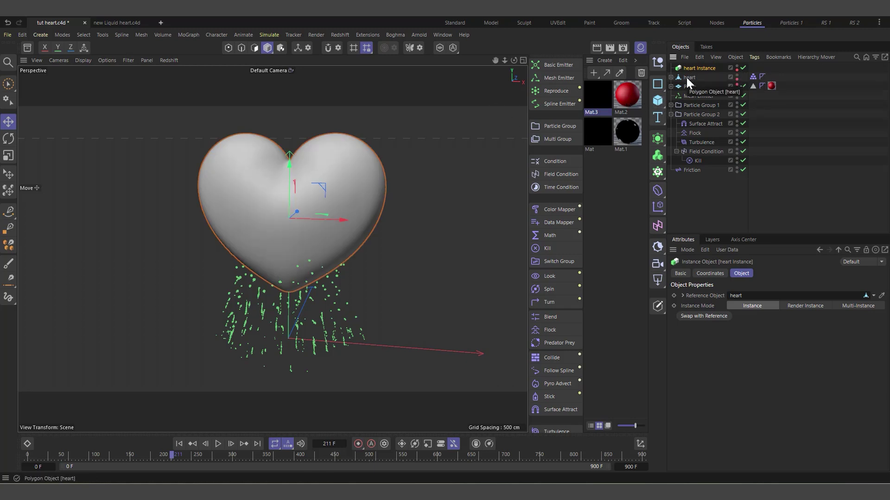
pyautogui.click(639, 47)
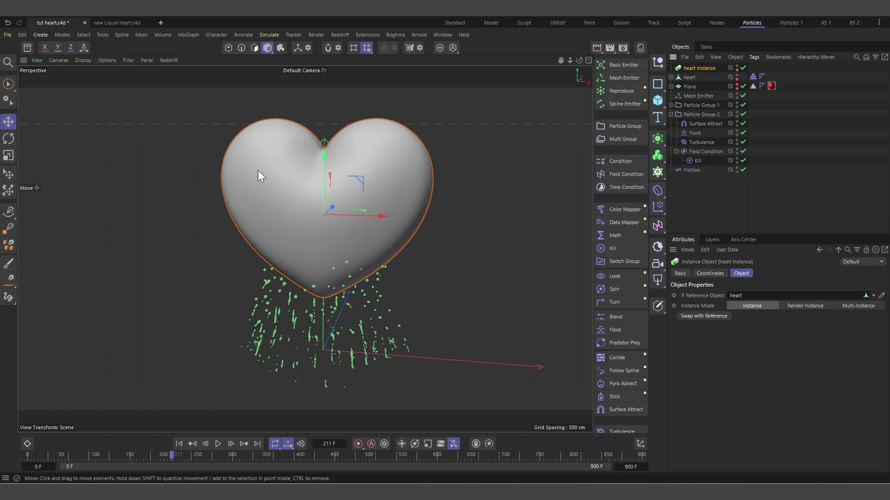
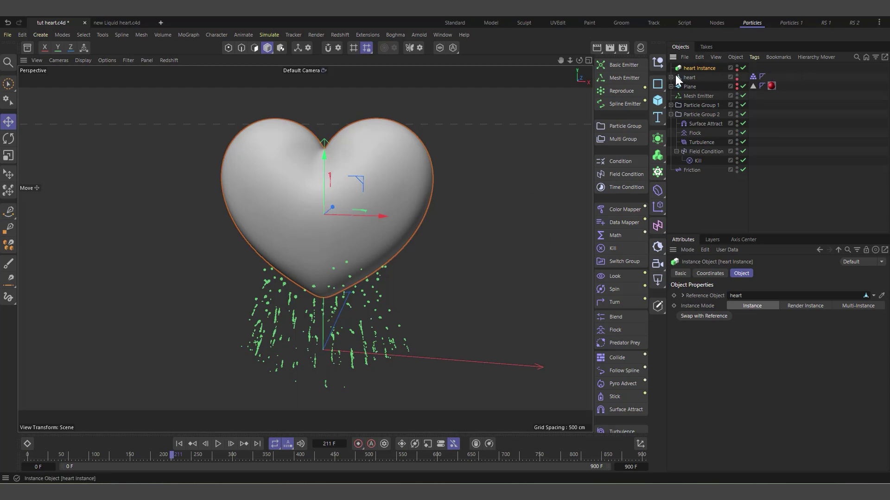
# Step: Add a Displacer as a child of the heart instance and give it a Color shader
pyautogui.click(658, 195)
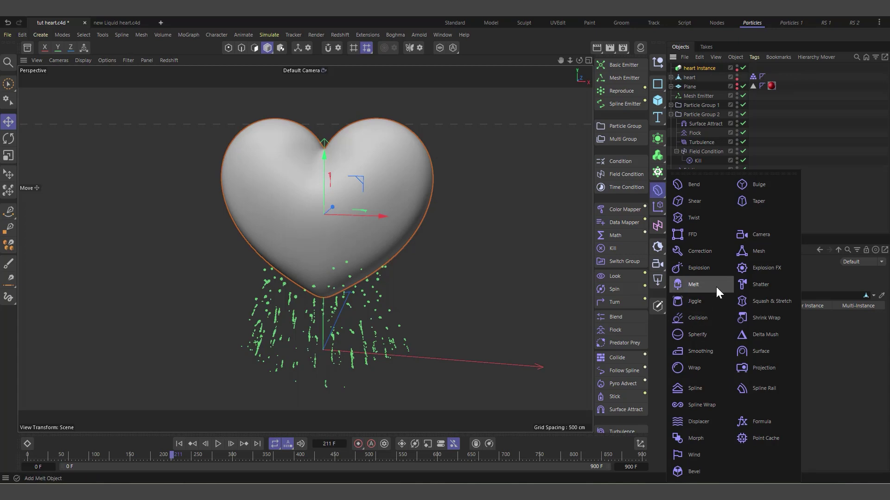
pyautogui.click(694, 420)
pyautogui.moveTo(695, 67); pyautogui.dragTo(700, 79)
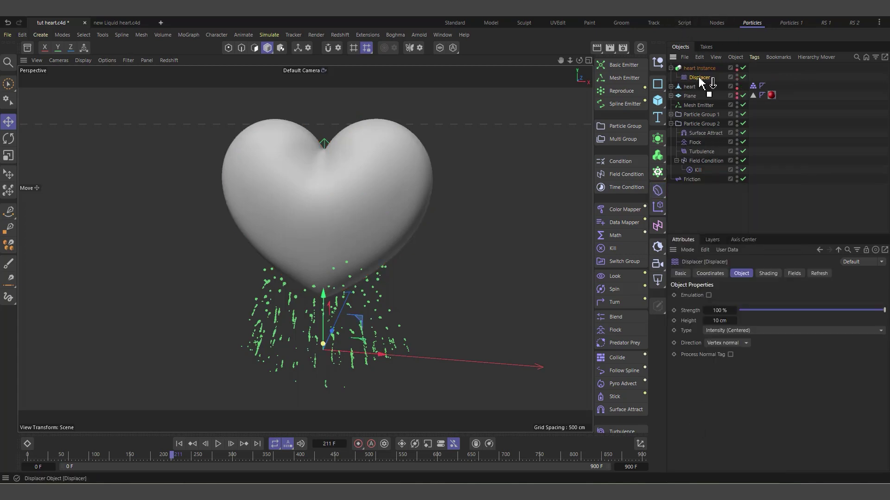
pyautogui.click(767, 274)
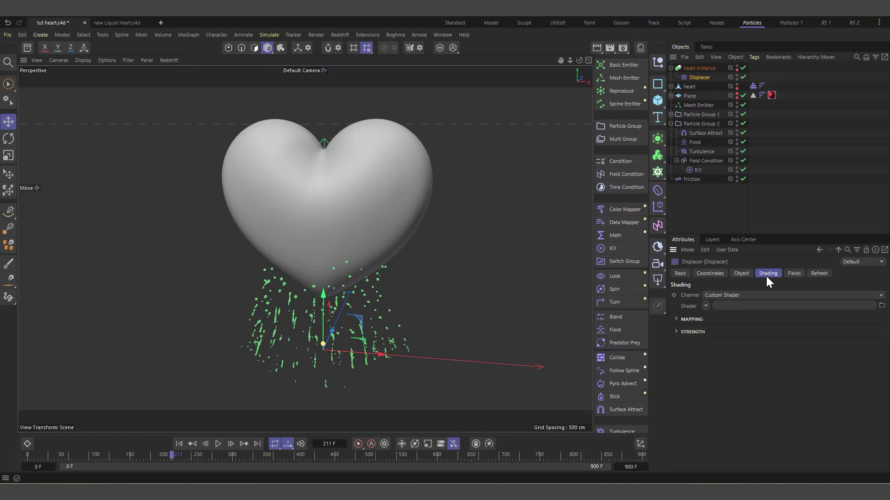
pyautogui.click(704, 307)
pyautogui.click(721, 121)
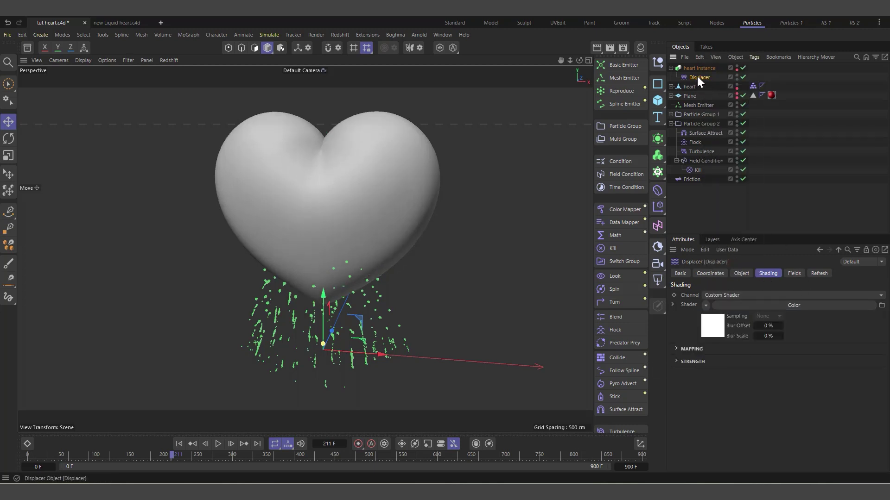
# Step: Try a Displacer height of 41 cm, shift the heart instance along X to compare it with the original heart, and undo the shift
pyautogui.click(744, 274)
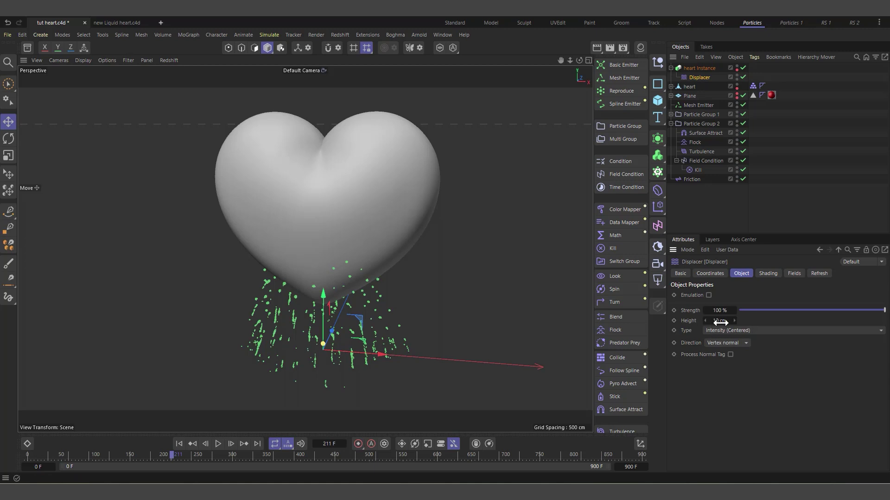
pyautogui.moveTo(720, 323); pyautogui.dragTo(736, 322)
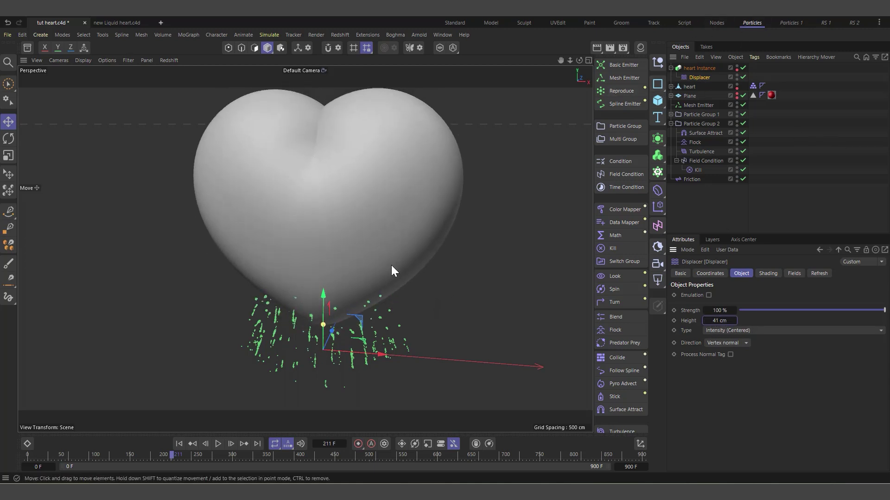
pyautogui.click(703, 69)
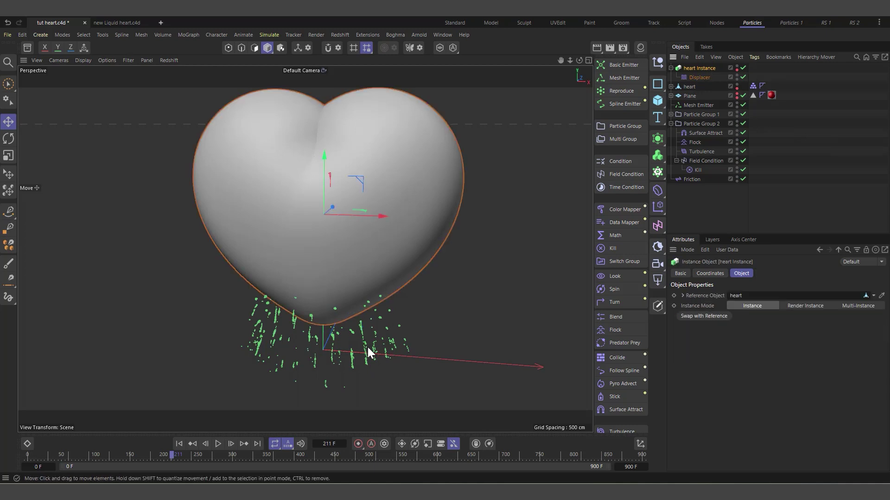
pyautogui.moveTo(379, 222); pyautogui.dragTo(271, 220)
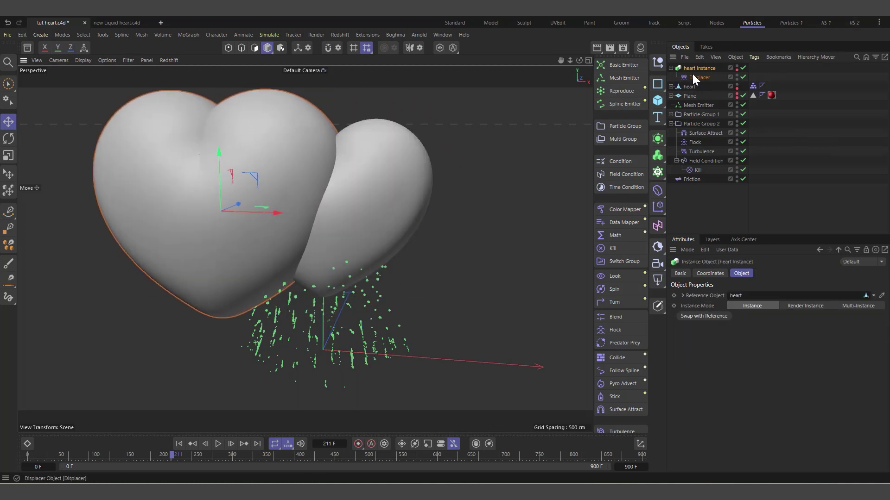
pyautogui.hotkey('ctrl', 'z')
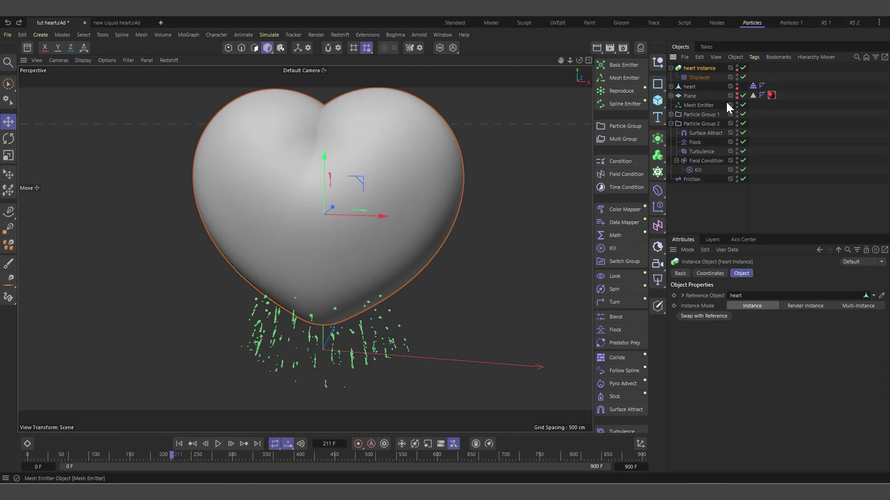
# Step: Set the Displacer's height to 3 cm
pyautogui.click(705, 78)
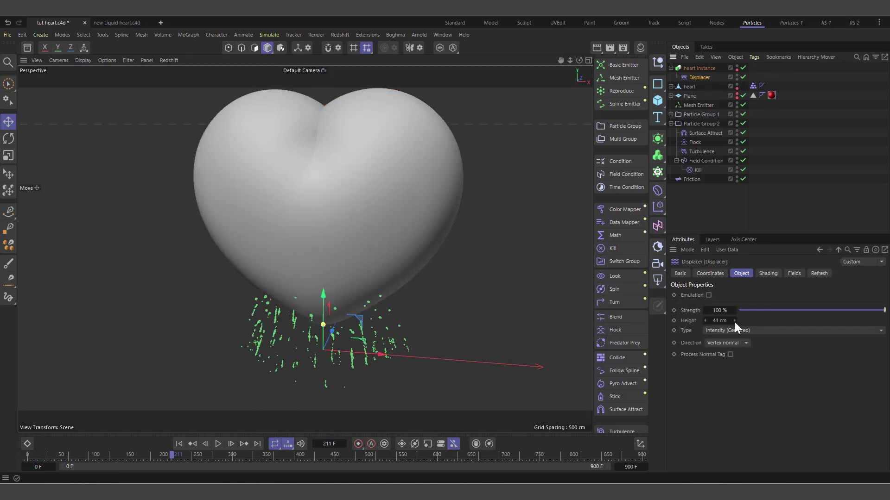
pyautogui.rightClick(735, 322)
pyautogui.click(717, 321)
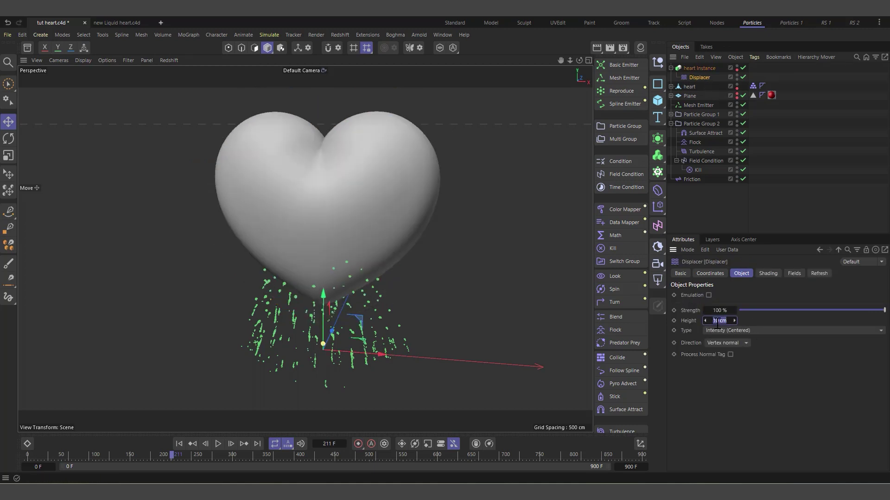
pyautogui.write('2')
pyautogui.press('Return')
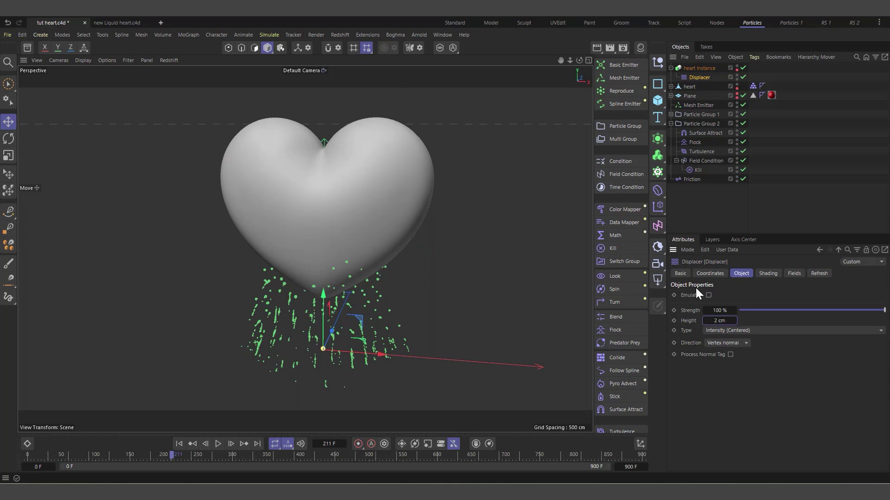
pyautogui.click(735, 320)
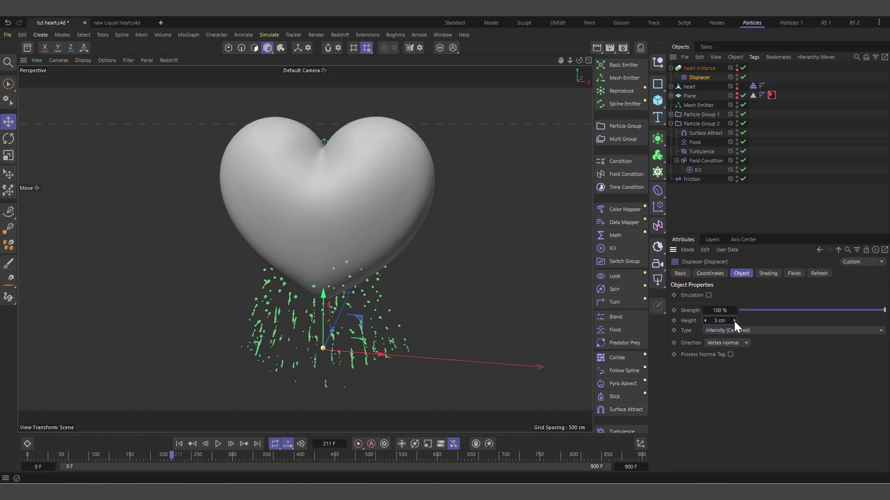
# Step: Hide the heart instance and the original heart in the viewport, and collapse the instance's hierarchy
pyautogui.keyDown('ctrl'); pyautogui.click(736, 68); pyautogui.keyUp('ctrl')
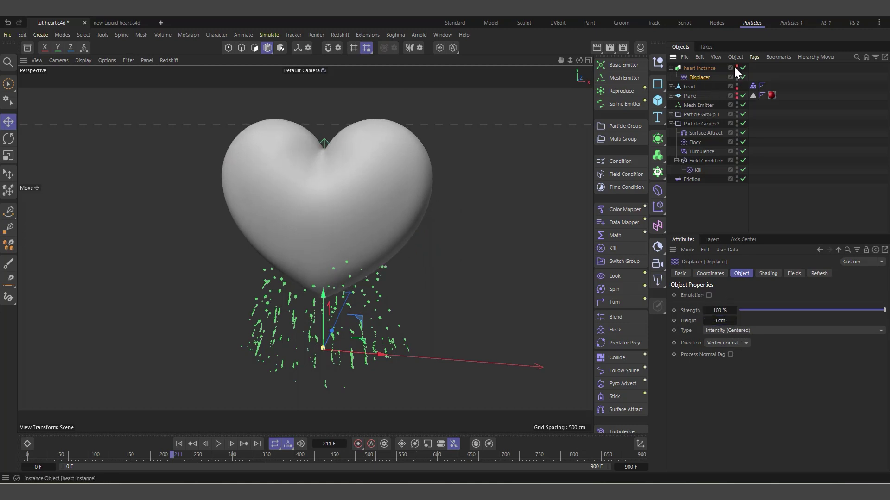
pyautogui.click(670, 69)
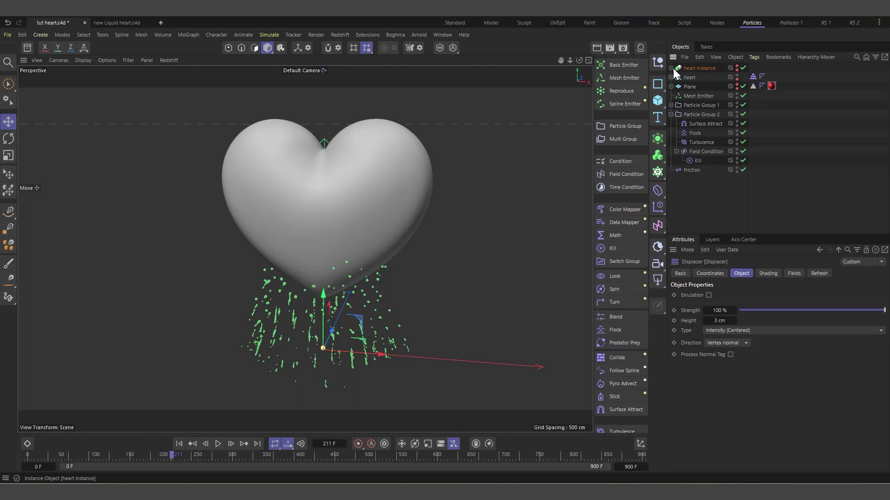
pyautogui.click(681, 68)
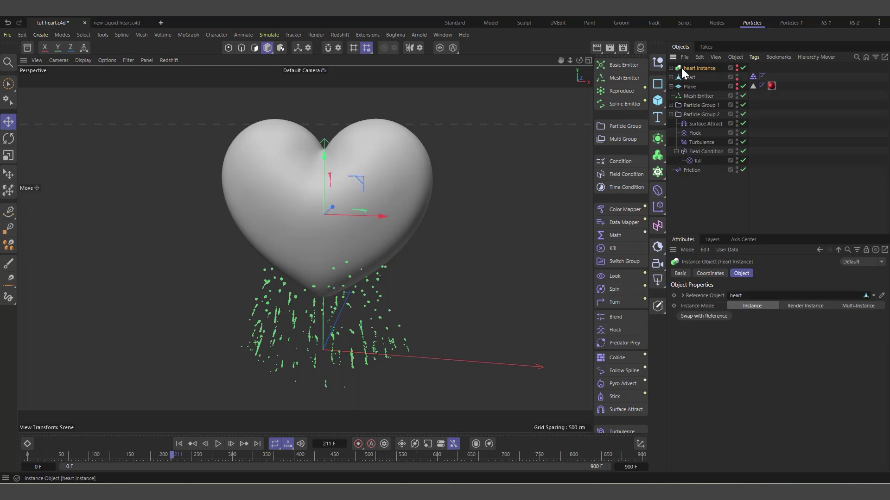
pyautogui.click(737, 69)
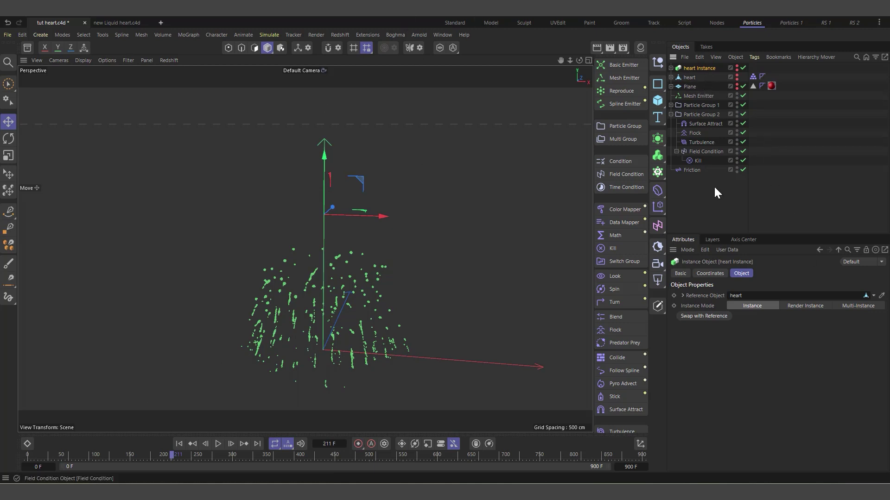
# Step: Set the chance of the Kill modifier under the Field Condition to 0 %
pyautogui.click(705, 151)
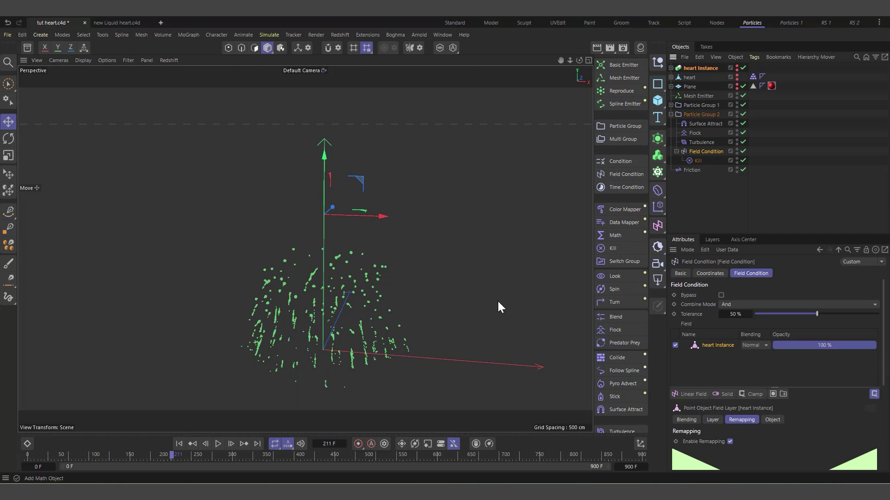
pyautogui.click(699, 160)
pyautogui.moveTo(806, 298); pyautogui.dragTo(613, 298)
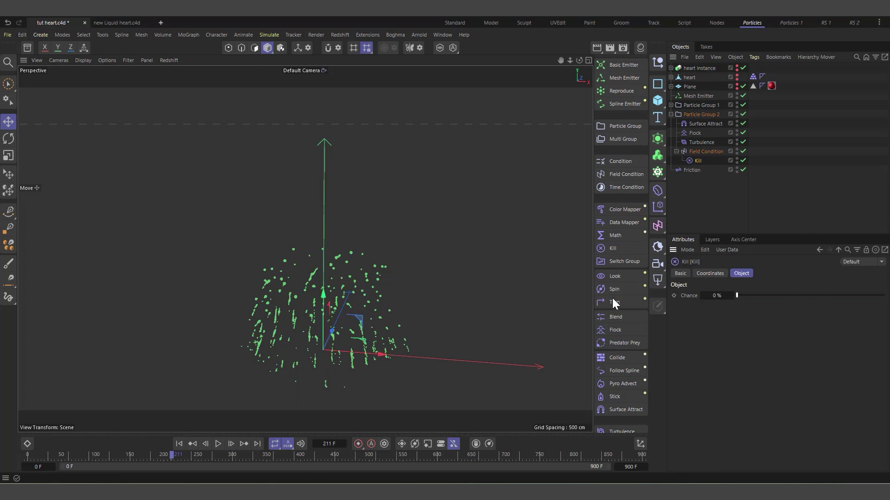
# Step: Play the simulation from frame 0 to frame 331 and keyframe the Kill modifier's chance at 0 %
pyautogui.click(179, 444)
pyautogui.click(218, 443)
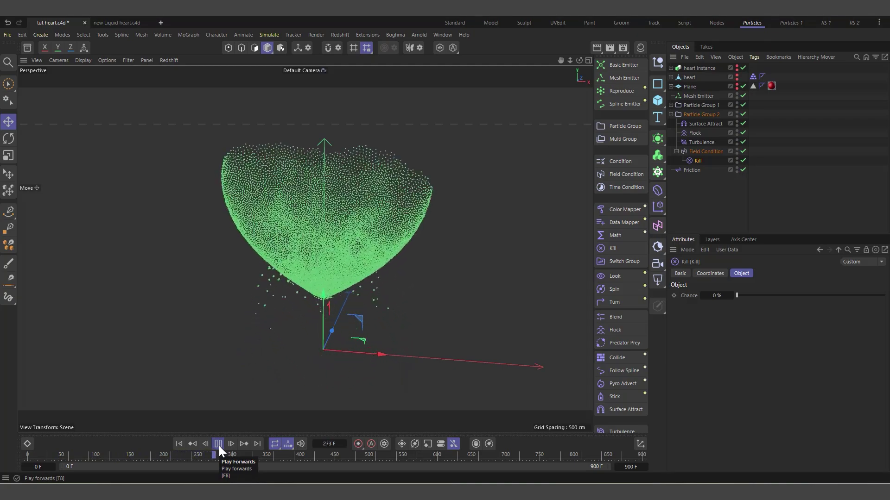
pyautogui.click(218, 445)
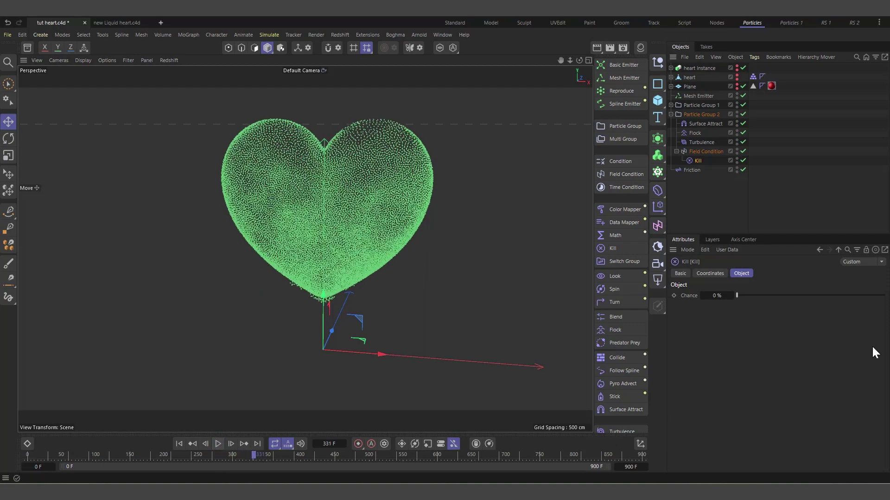
pyautogui.click(674, 295)
# Step: Advance the simulation to frame 358 and keyframe the Kill modifier's chance at 100 %
pyautogui.click(219, 443)
pyautogui.click(218, 443)
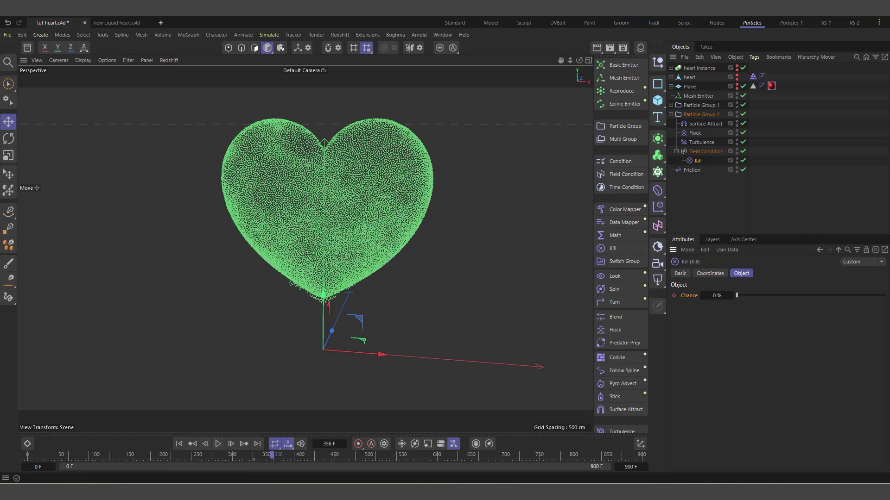
pyautogui.moveTo(855, 295); pyautogui.dragTo(884, 295)
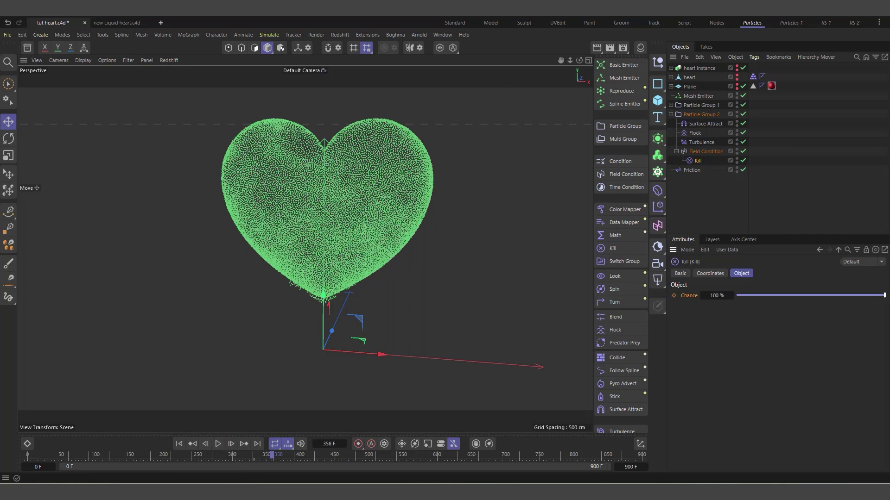
pyautogui.click(673, 296)
# Step: Play the simulation on to frame 587 to check the animated kill, and collapse Particle Group 2
pyautogui.click(218, 444)
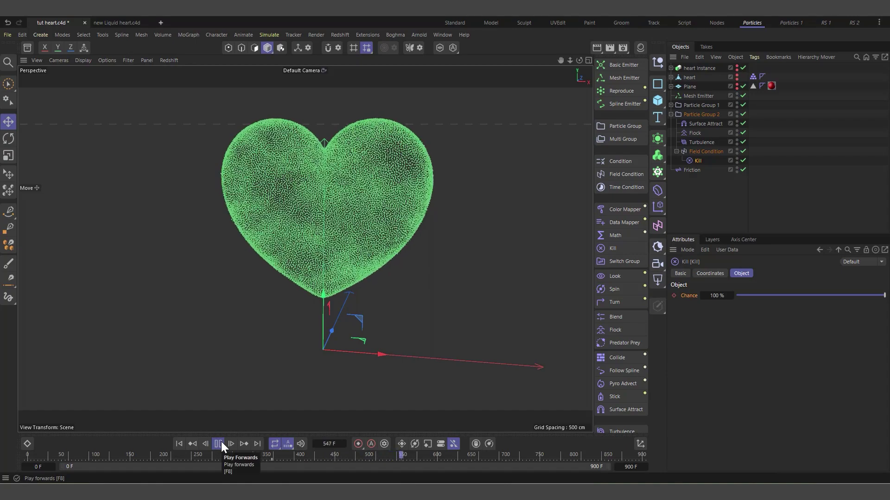
pyautogui.click(221, 442)
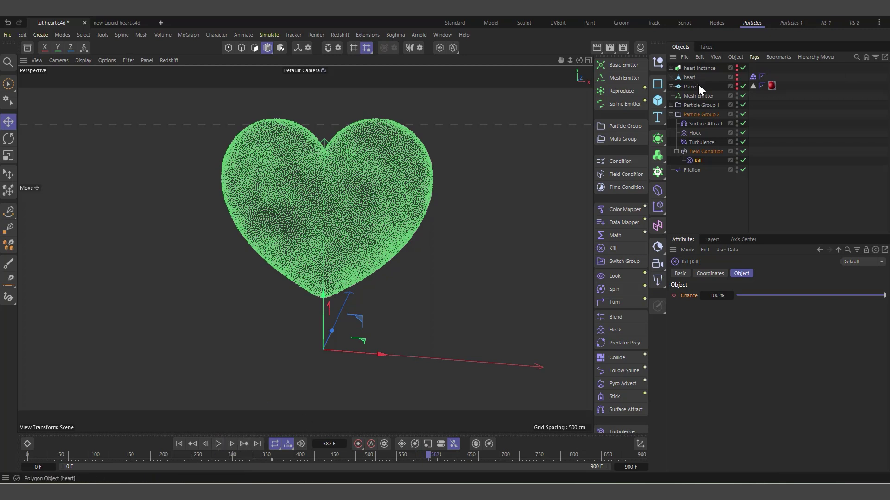
pyautogui.click(670, 114)
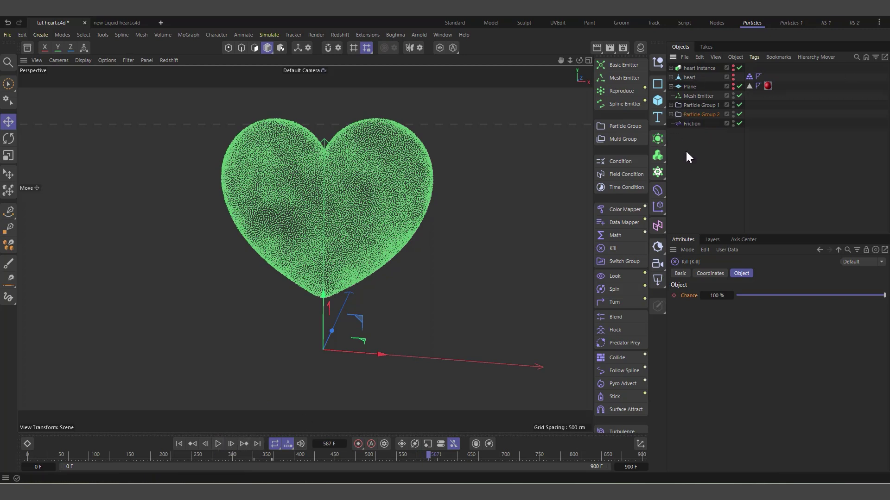
# Step: Create a Volume Builder and add Particle Group 1 and Particle Group 2 as its input objects
pyautogui.click(691, 151)
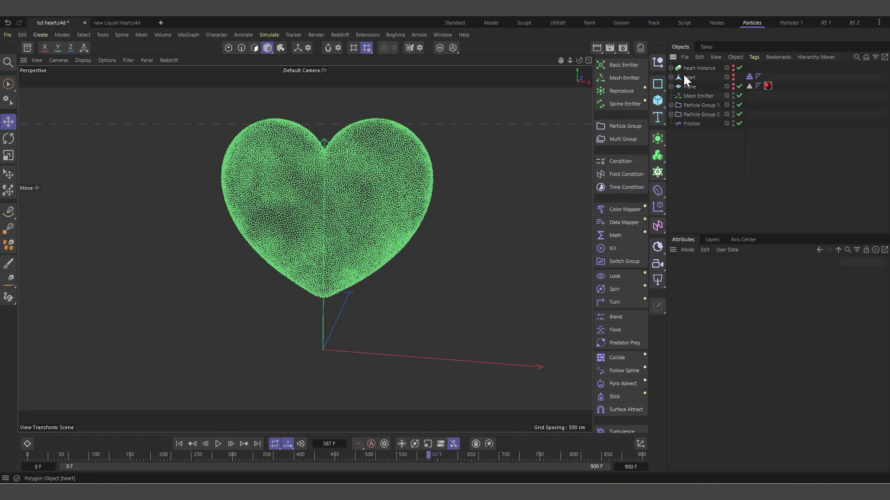
pyautogui.click(658, 155)
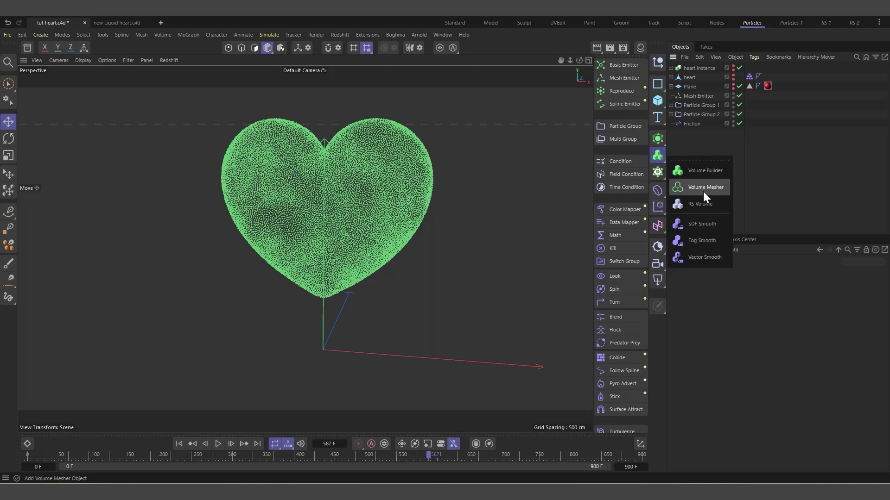
pyautogui.click(704, 171)
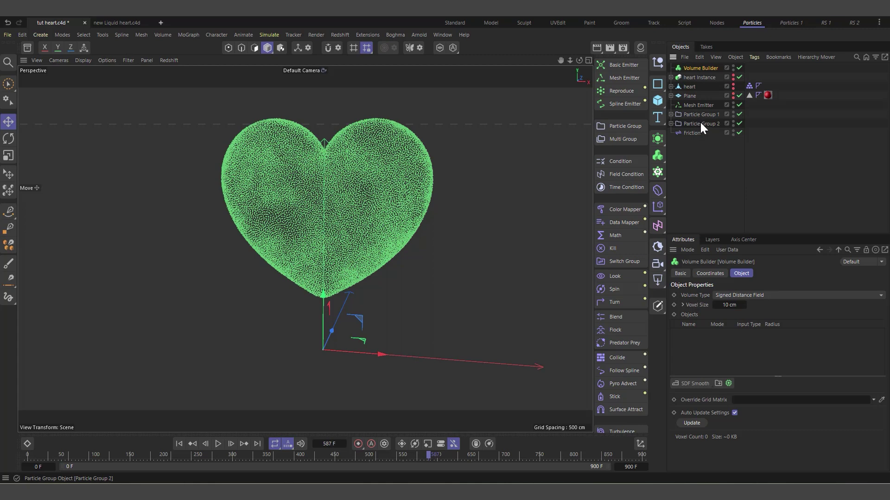
pyautogui.moveTo(699, 122); pyautogui.dragTo(731, 363)
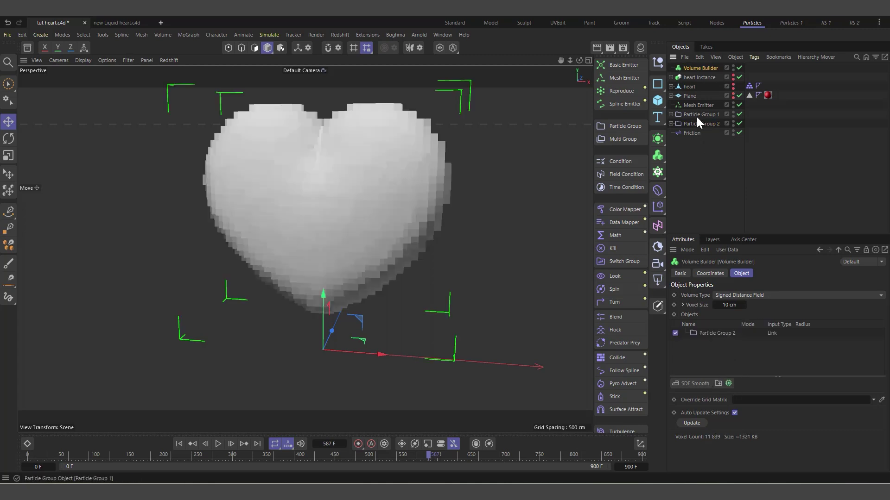
pyautogui.moveTo(696, 116); pyautogui.dragTo(707, 347)
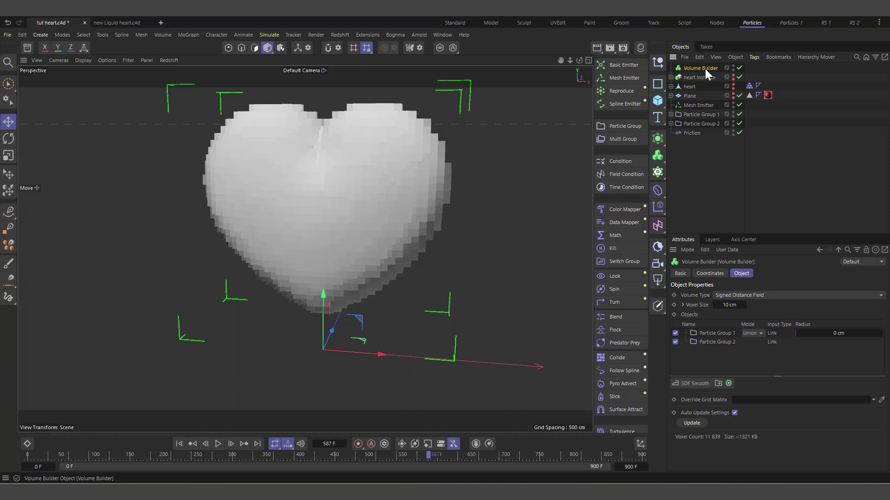
# Step: Set the Volume Builder's voxel size to 1 cm and add an SDF Smooth filter layer
pyautogui.doubleClick(729, 307)
pyautogui.write('1')
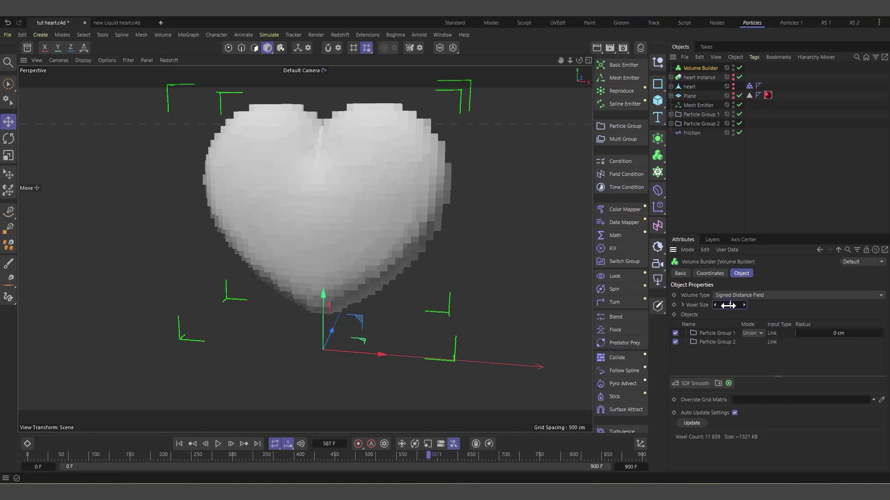
pyautogui.press('Return')
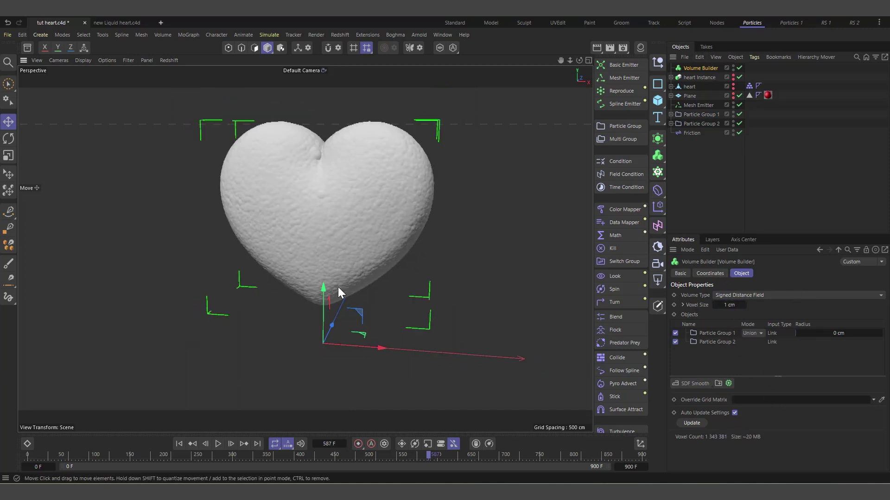
pyautogui.click(694, 383)
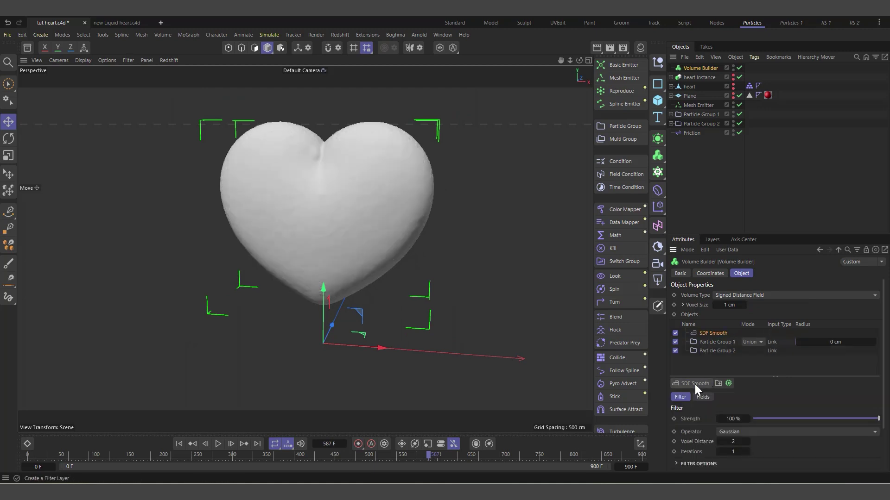
# Step: Set the particle radius in the Volume Builder to 5 cm for Particle Group 1 and 3 cm for Particle Group 2
pyautogui.click(713, 344)
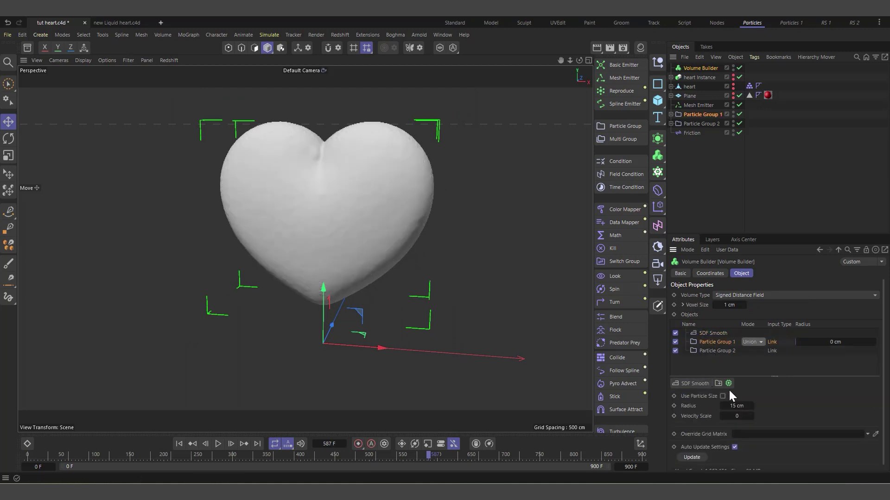
pyautogui.click(735, 406)
pyautogui.write('5')
pyautogui.press('Return')
pyautogui.click(721, 349)
pyautogui.moveTo(734, 405); pyautogui.dragTo(725, 406)
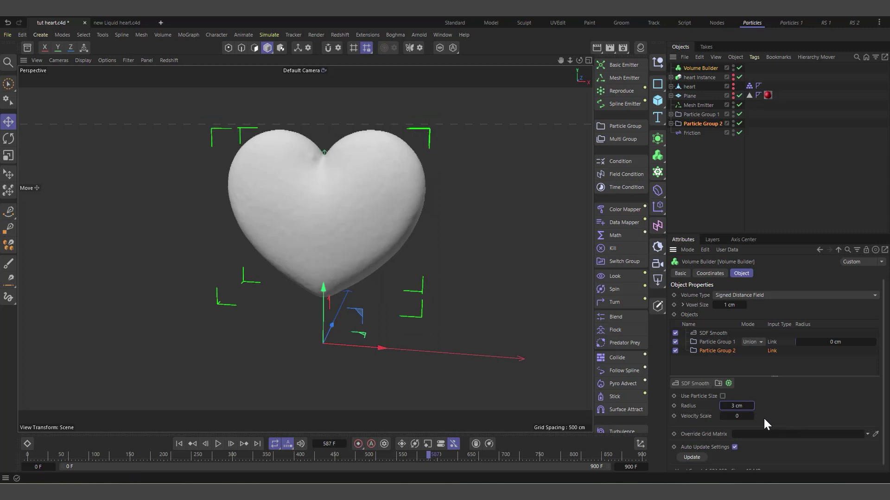
# Step: Check Particle Group 1's radius in the Volume Builder and rewind the simulation to frame 0
pyautogui.click(720, 343)
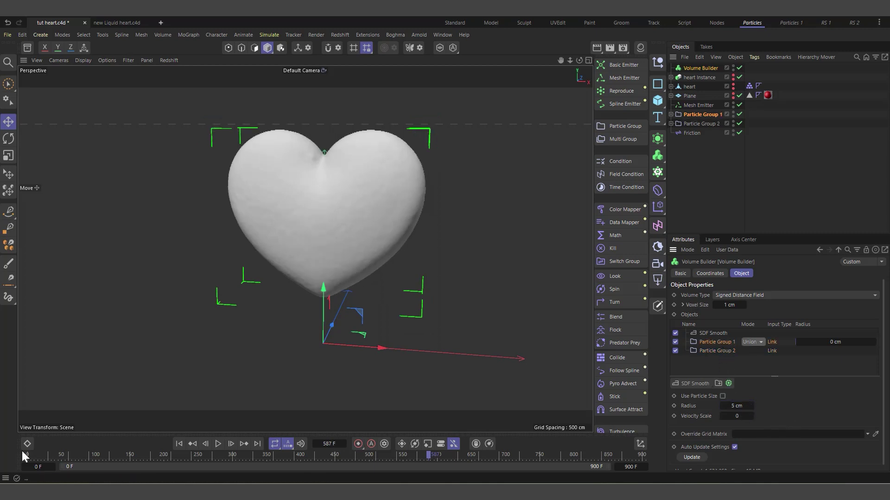
pyautogui.click(179, 444)
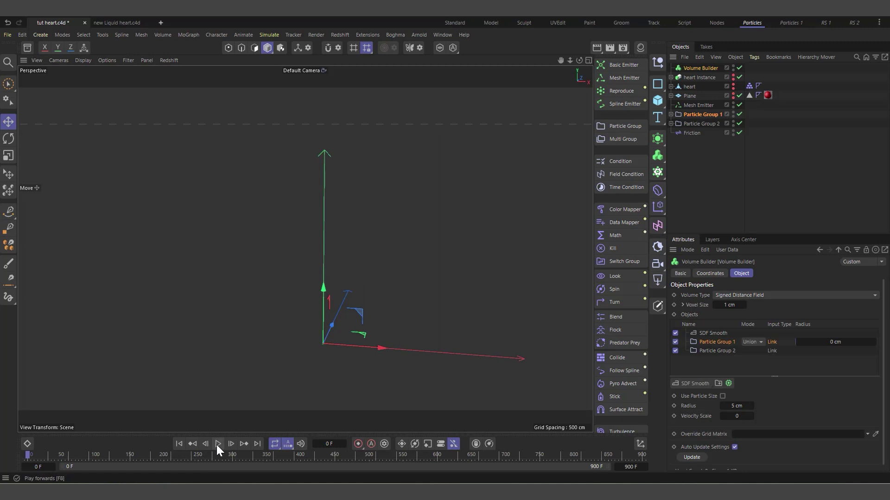
# Step: Play the particle simulation from the start to frame 26 with the Volume Builder enabled
pyautogui.click(218, 444)
pyautogui.click(218, 444)
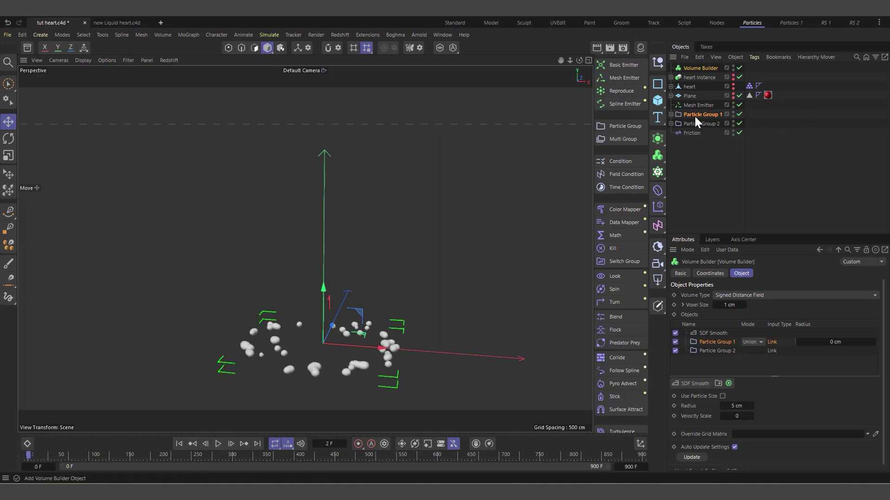
pyautogui.click(221, 445)
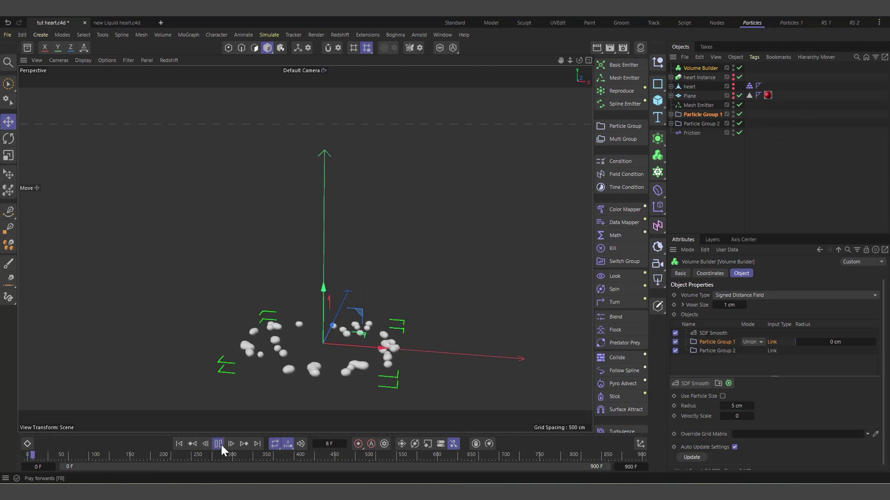
pyautogui.click(221, 445)
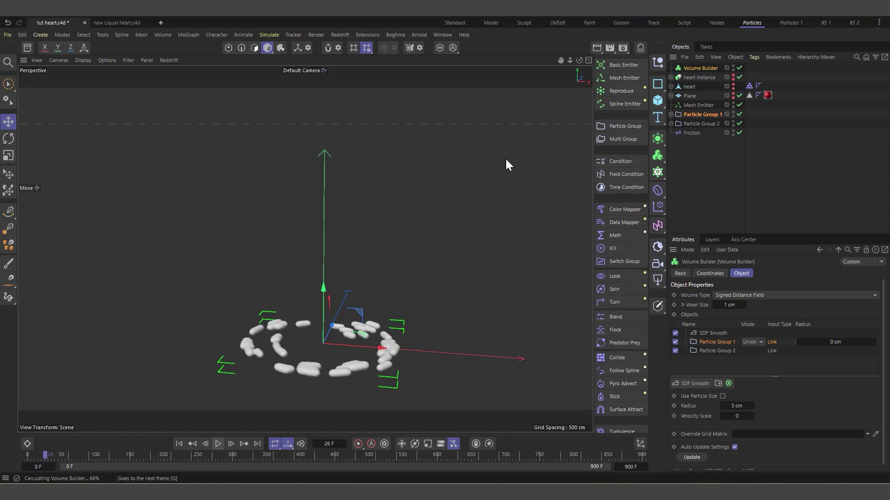
# Step: Disable the Volume Builder while playing the simulation to frame 124, and re-enable it there
pyautogui.click(739, 68)
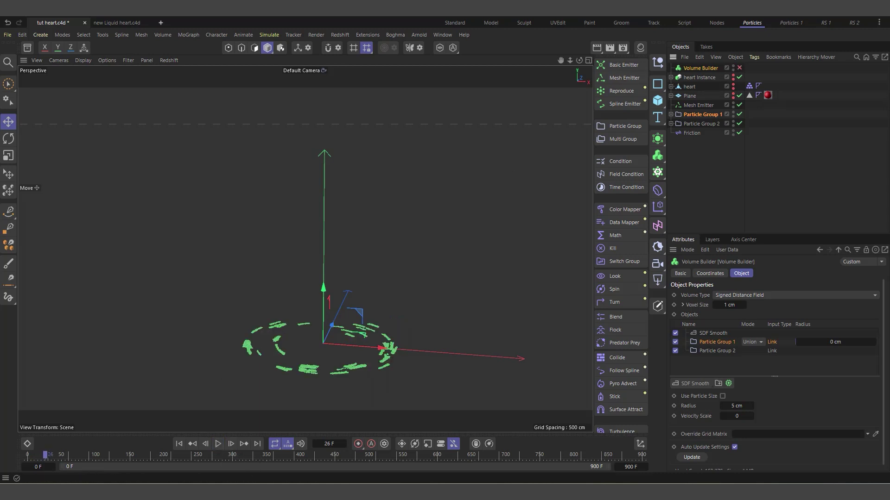
pyautogui.click(218, 444)
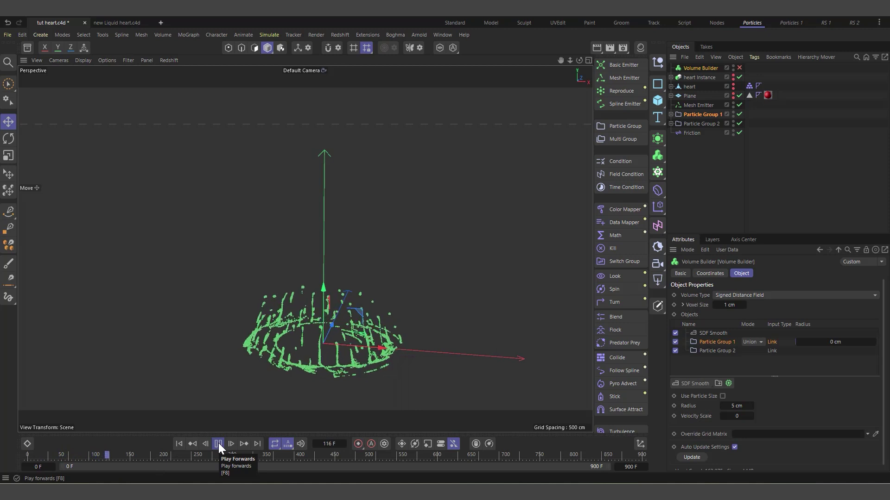
pyautogui.click(219, 444)
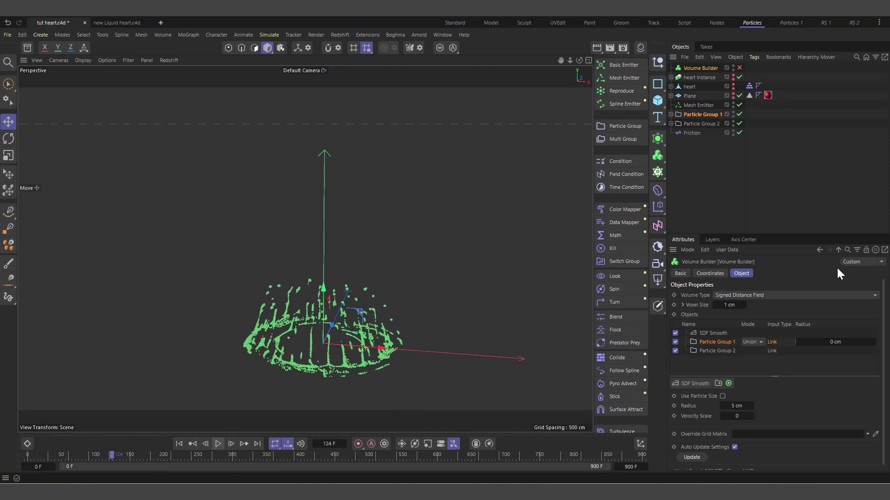
pyautogui.click(739, 67)
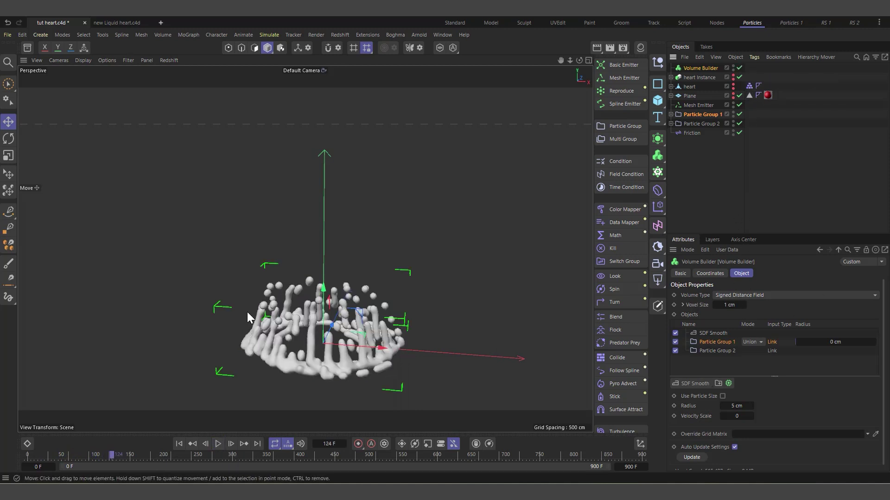
# Step: Set the Volume Builder's SDF Smooth filter to 2 iterations and 89% strength
pyautogui.click(709, 333)
pyautogui.scroll(-2, 756, 456)
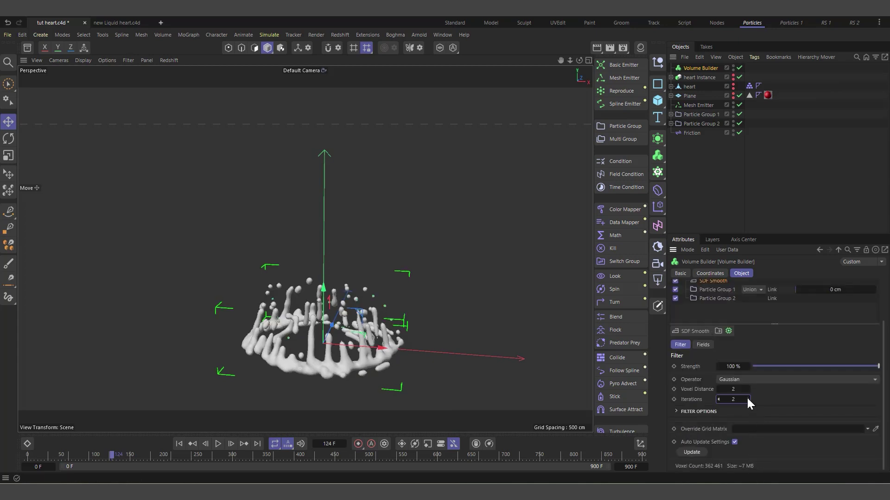
pyautogui.scroll(1, 365, 335)
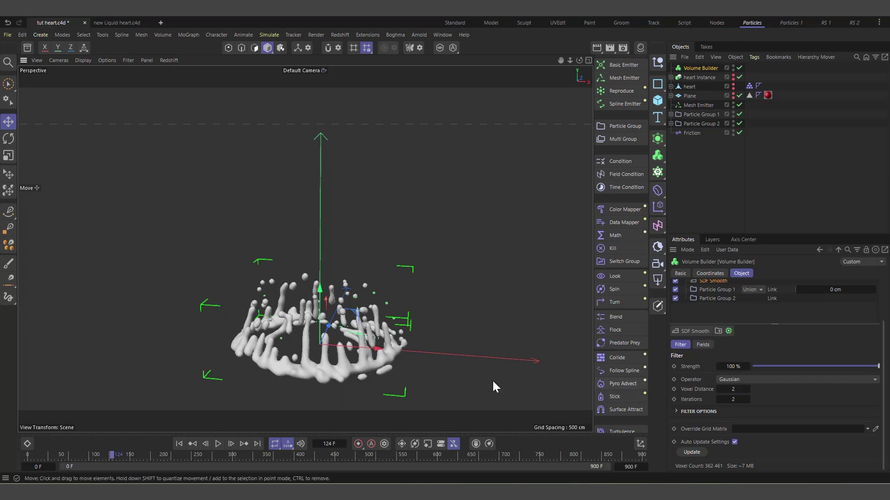
pyautogui.click(870, 366)
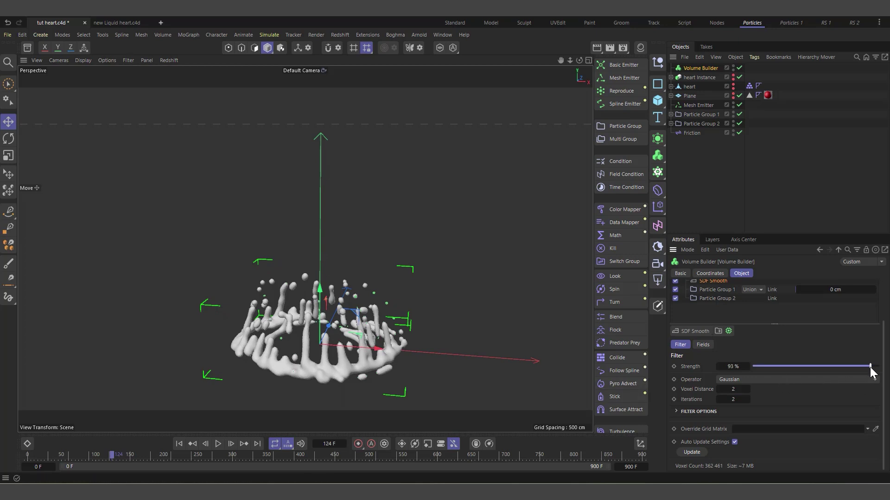
pyautogui.moveTo(867, 366); pyautogui.dragTo(864, 366)
# Step: Play the simulation on to frame 211, keeping the Volume Builder disabled up to frame 189 and enabled from there
pyautogui.click(739, 68)
pyautogui.click(218, 444)
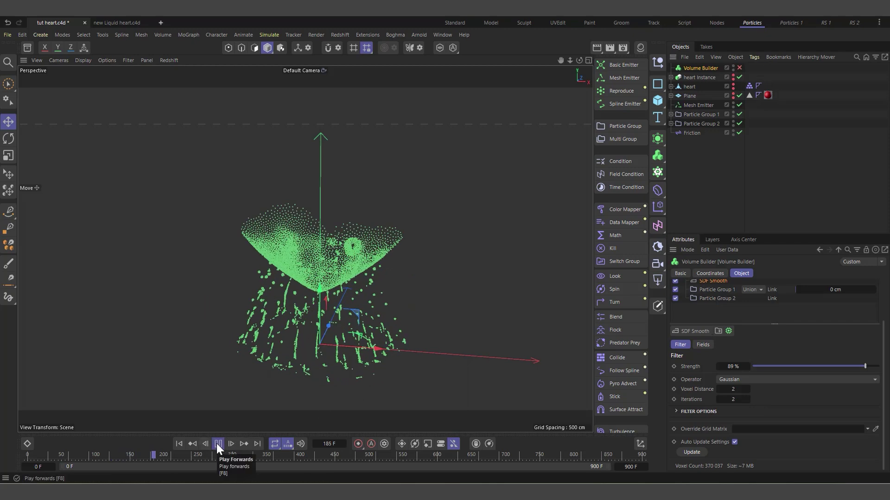
pyautogui.click(216, 443)
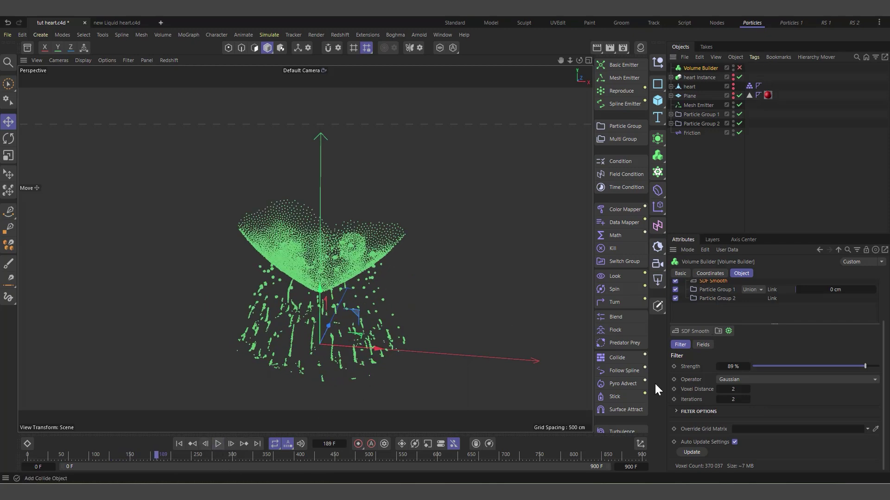
pyautogui.click(740, 67)
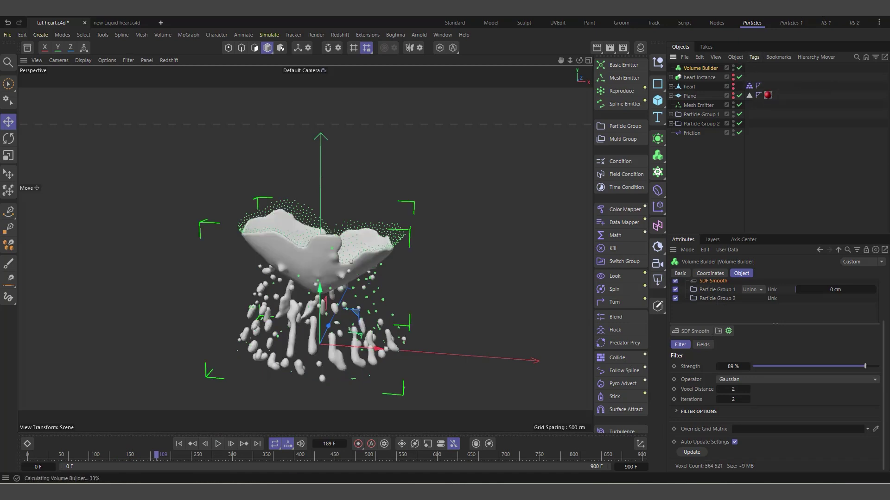
pyautogui.click(218, 443)
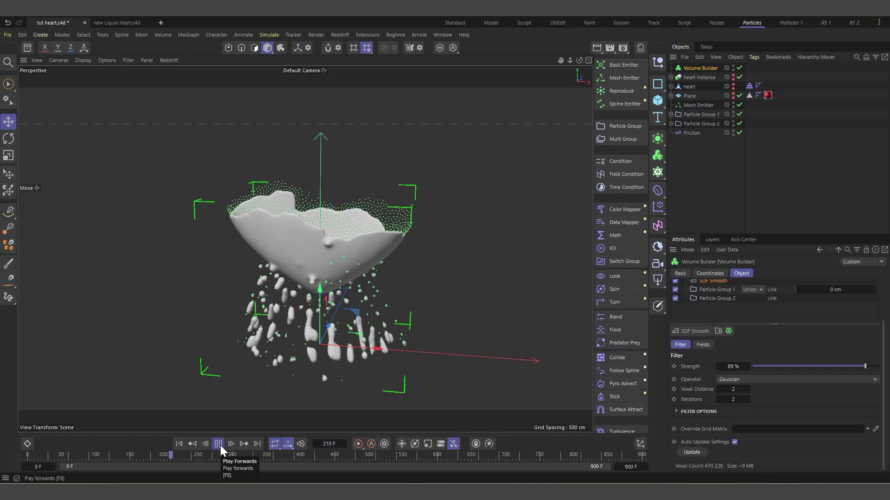
pyautogui.click(220, 446)
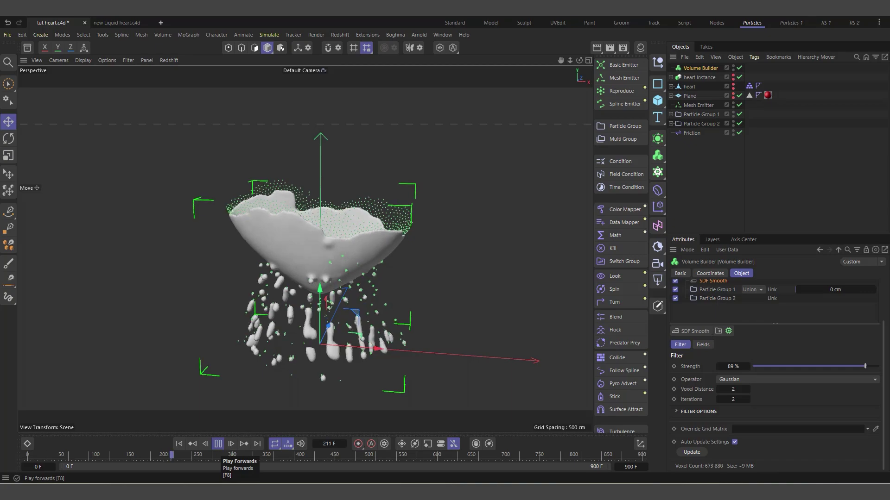
# Step: Play the simulation on to frame 365 with the Volume Builder disabled, and re-enable it to view the heart mesh
pyautogui.click(739, 68)
pyautogui.click(218, 444)
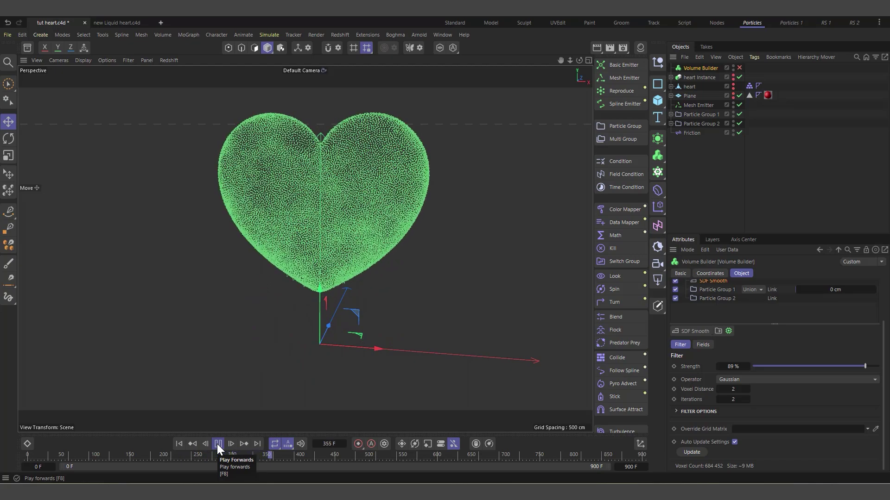
pyautogui.click(218, 444)
pyautogui.click(739, 67)
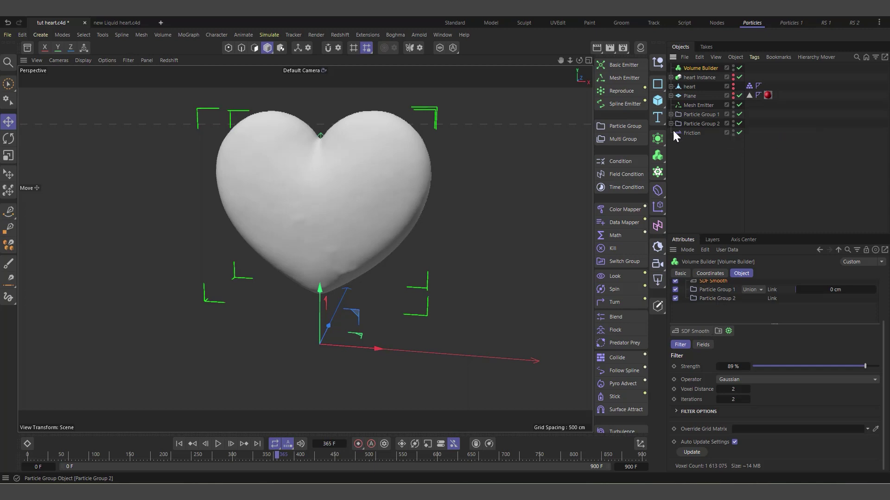
# Step: Try a 2 cm radius for Particle Group 2 in the Volume Builder, and restore it to 3 cm
pyautogui.click(713, 299)
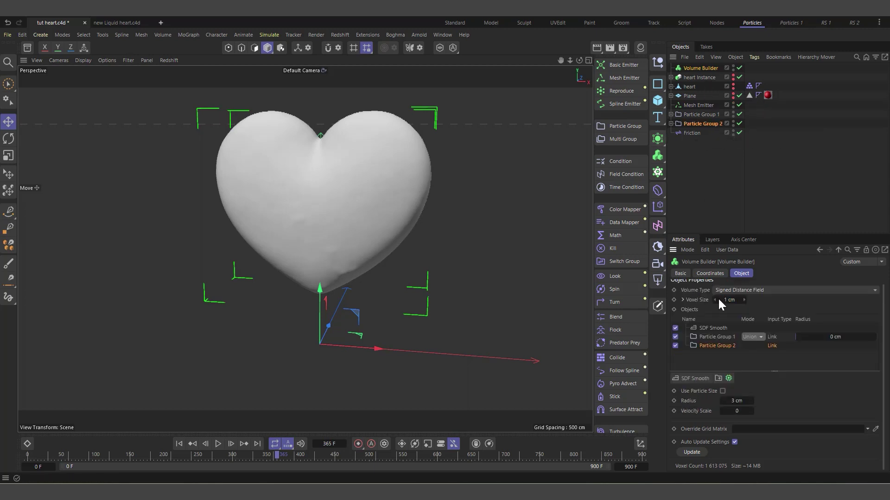
pyautogui.click(736, 401)
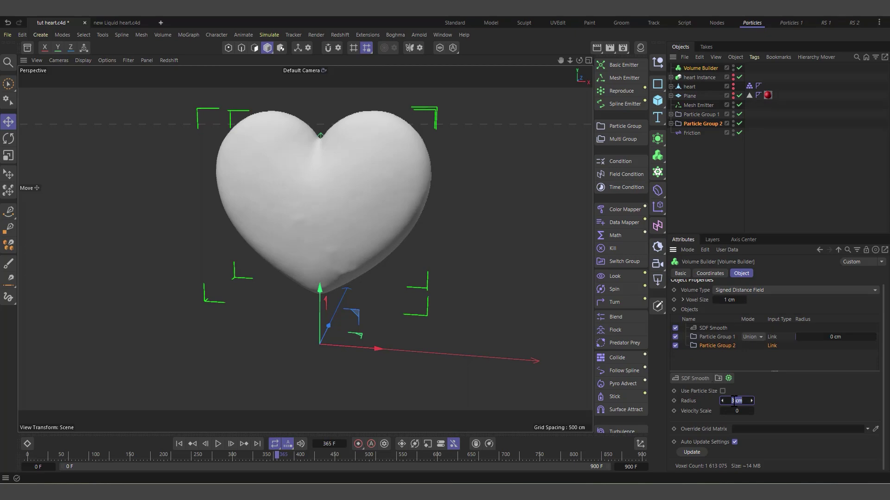
pyautogui.write('2')
pyautogui.press('Return')
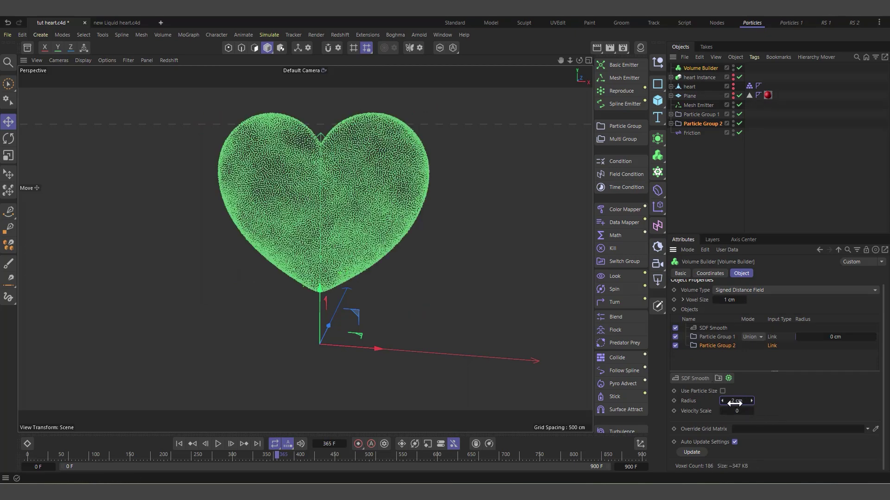
pyautogui.moveTo(735, 403); pyautogui.dragTo(739, 403)
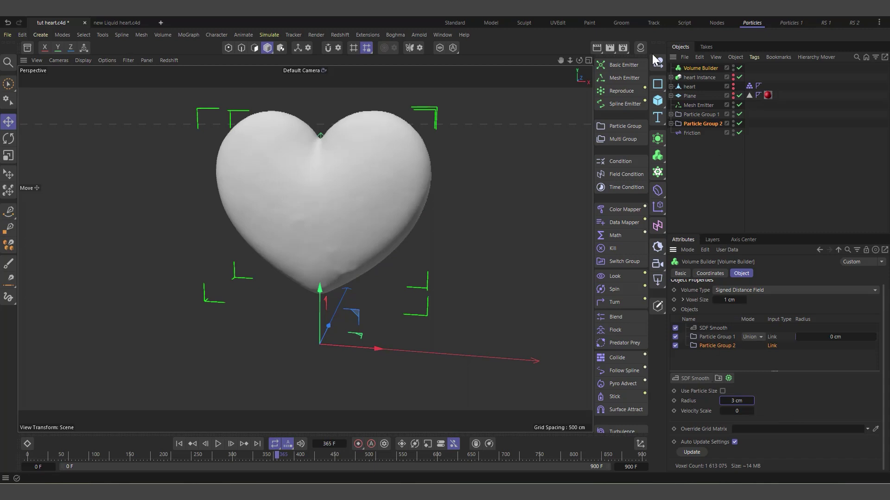
# Step: Set the Turbulence under Particle Group 2 to a scale of 25% and a strength of 7 cm
pyautogui.click(671, 123)
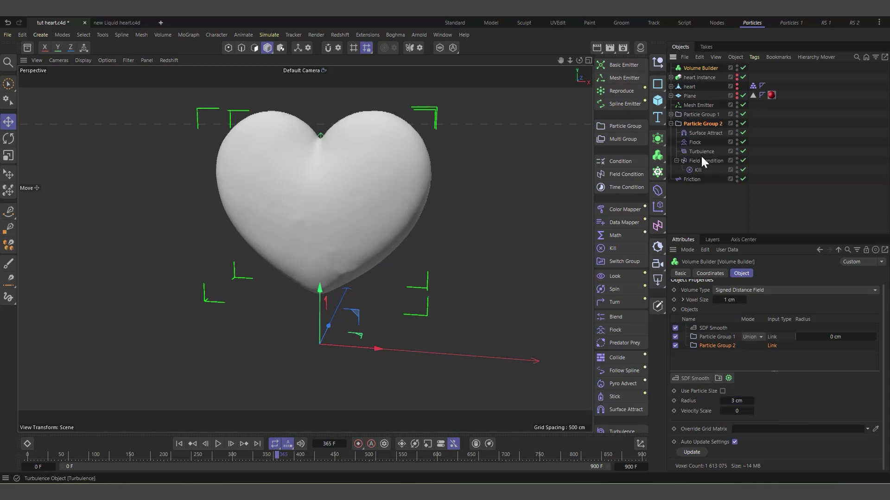
pyautogui.click(702, 153)
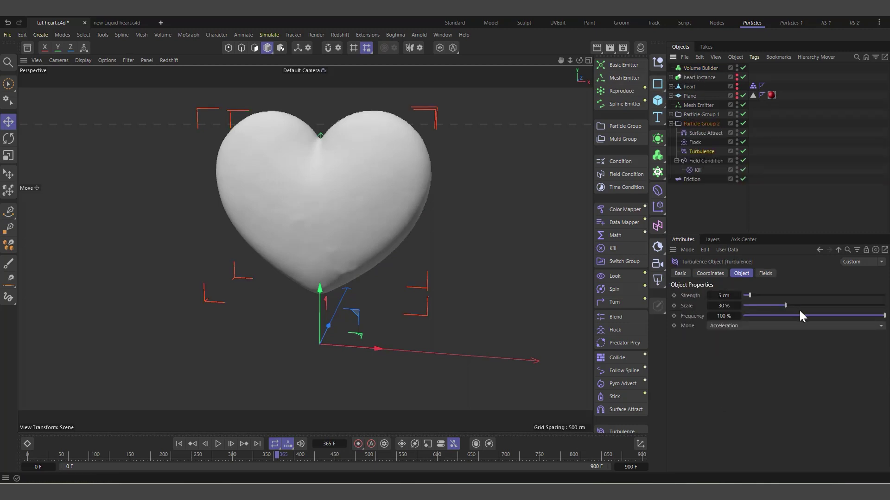
pyautogui.click(723, 306)
pyautogui.write('25')
pyautogui.click(749, 388)
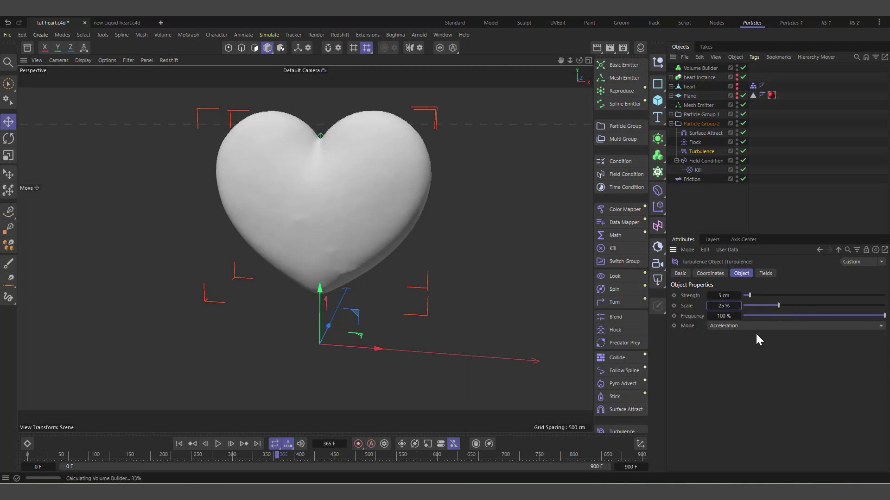
pyautogui.doubleClick(721, 296)
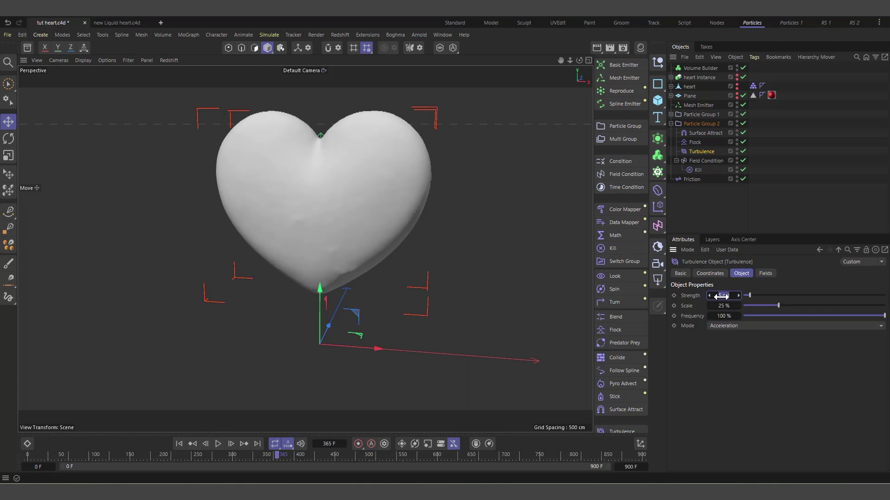
pyautogui.write('7')
# Step: Check the Friction settings and slightly raise the damping of Particle Group 2's Surface Attract modifier
pyautogui.click(691, 179)
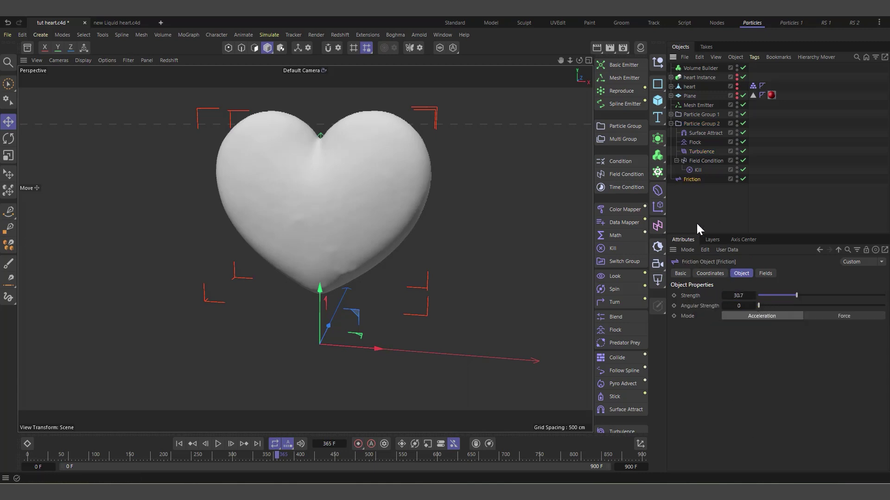
pyautogui.click(700, 133)
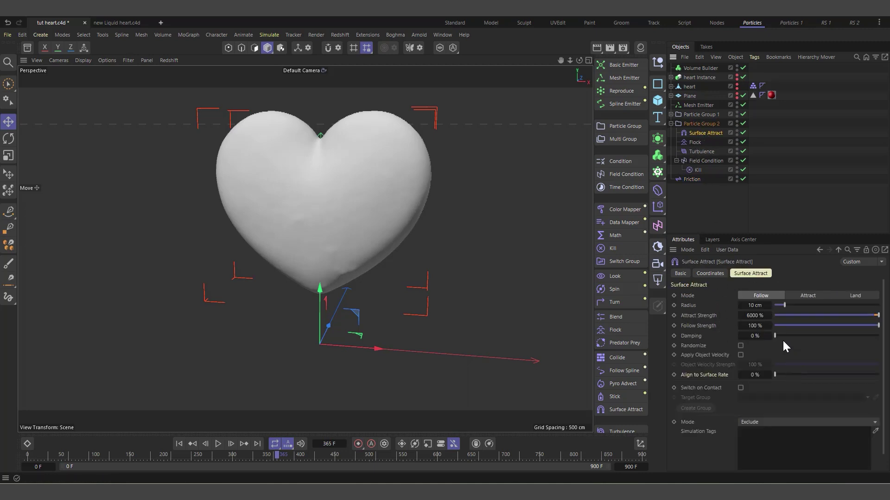
pyautogui.moveTo(780, 334); pyautogui.dragTo(791, 335)
pyautogui.click(557, 312)
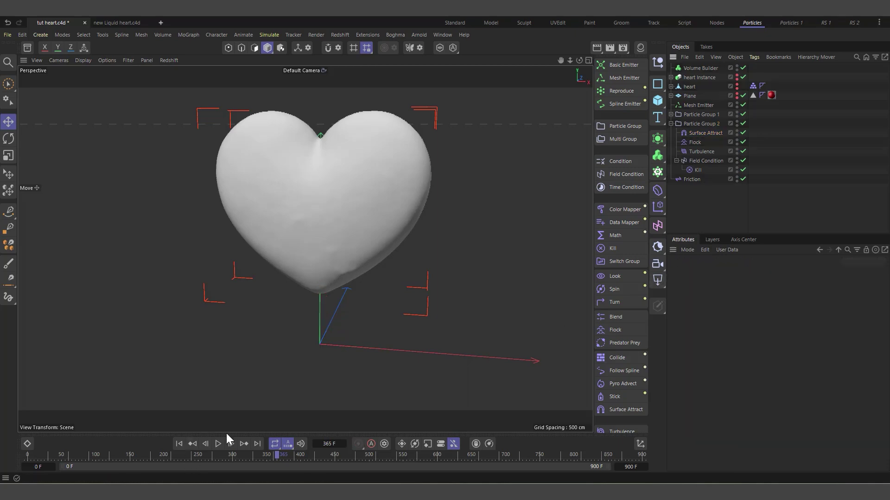
# Step: Replay the simulation from the first frame to frame 448 with the Volume Builder disabled
pyautogui.click(743, 67)
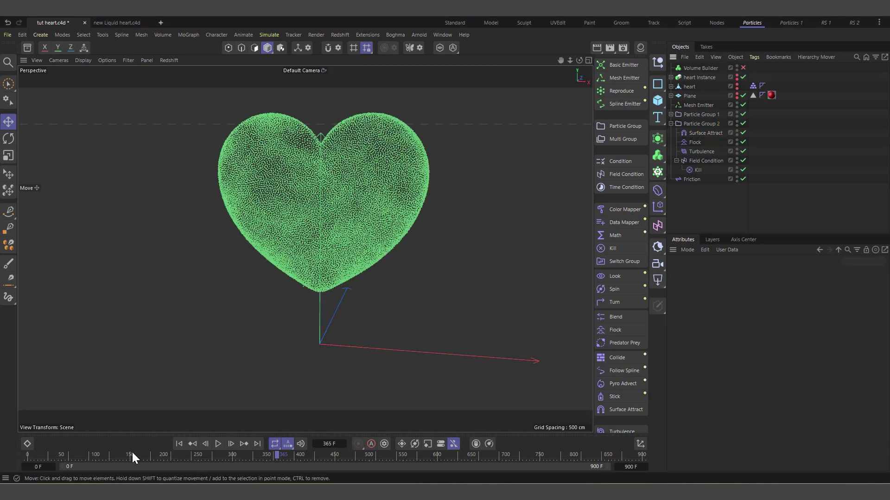
pyautogui.click(178, 444)
pyautogui.click(220, 443)
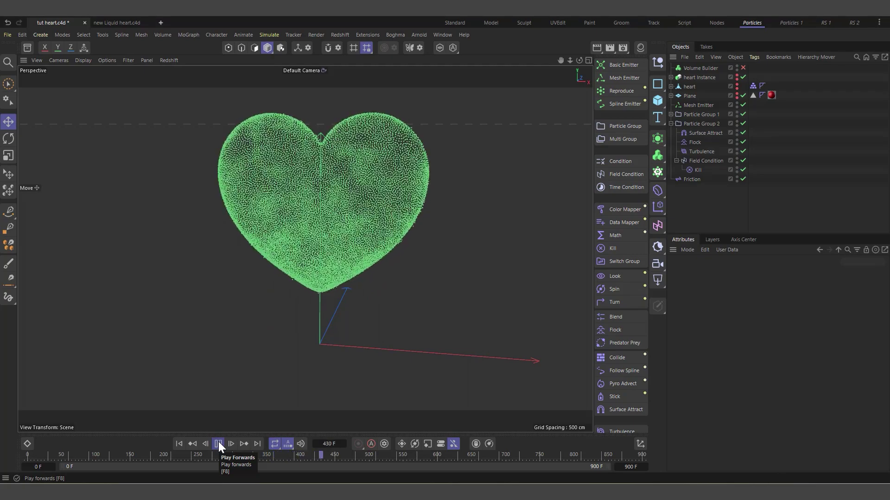
pyautogui.click(218, 444)
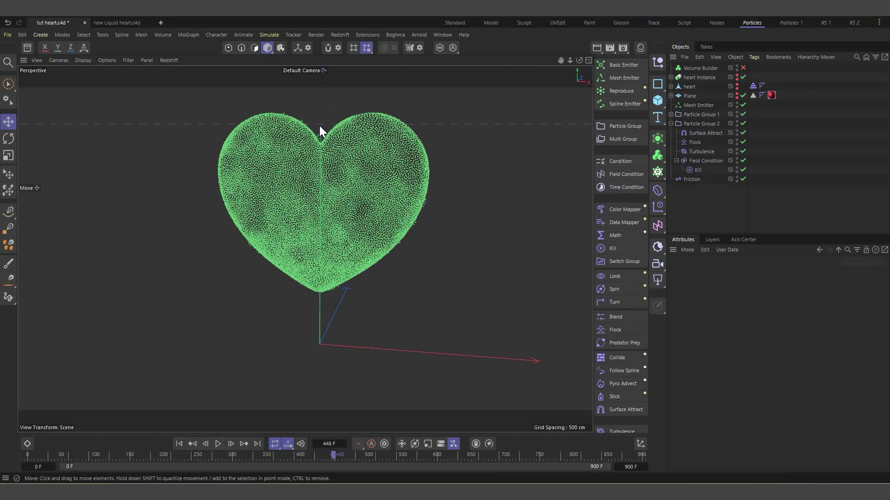
# Step: Re-enable the Volume Builder and inspect the heart mesh's surface up close and from above
pyautogui.click(744, 67)
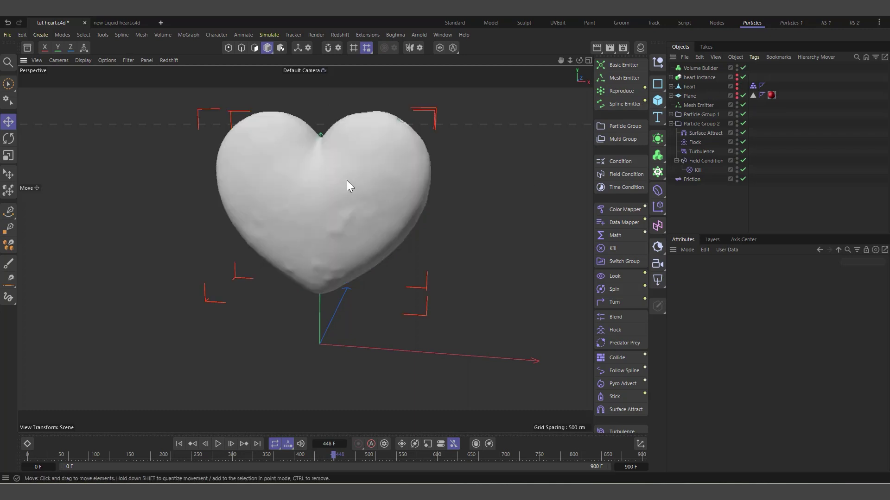
pyautogui.scroll(2, 346, 180)
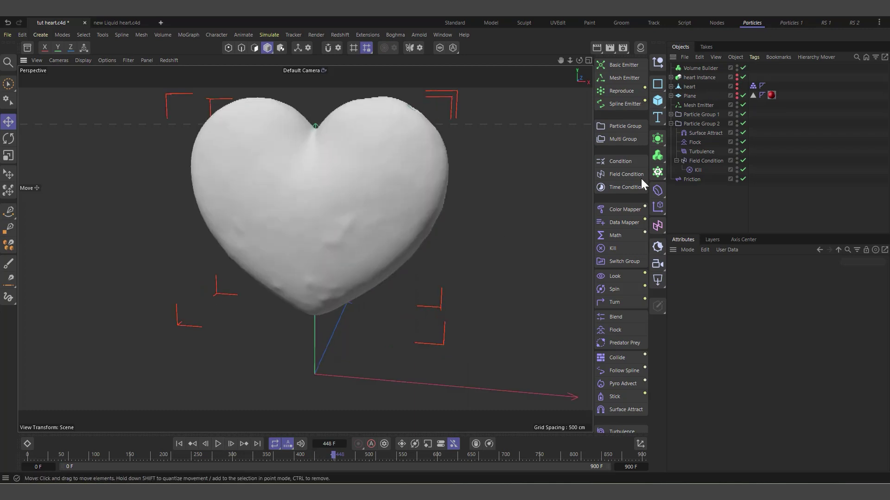
pyautogui.scroll(-2, 309, 383)
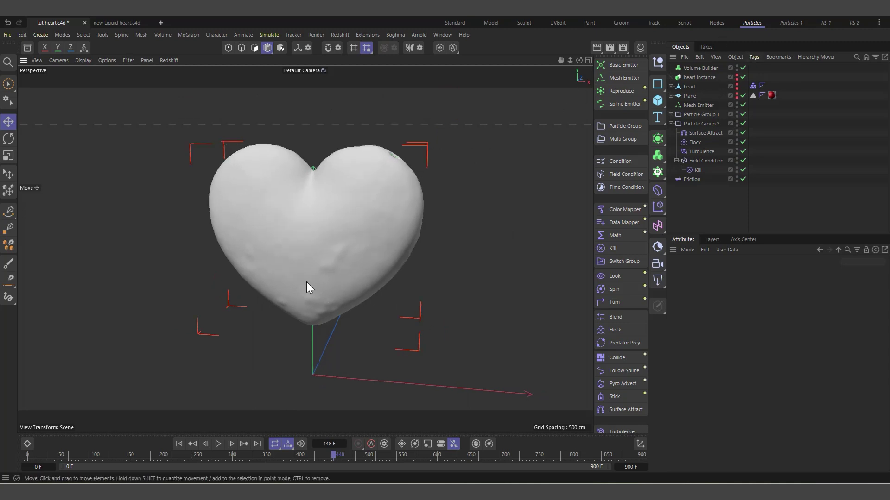
pyautogui.moveTo(579, 61); pyautogui.dragTo(576, 61)
pyautogui.scroll(1, 405, 277)
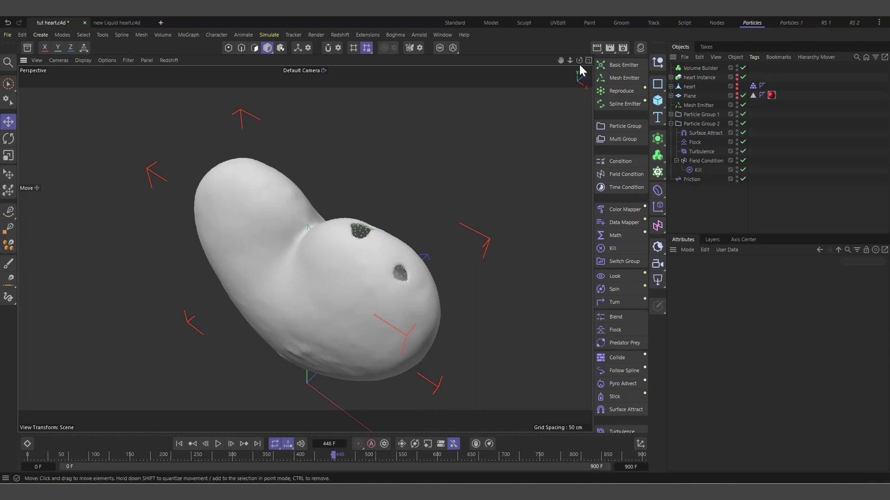
# Step: Disable the Volume Builder and cache Particle Group 1 and Particle Group 2 to Alembic files named "new again" in the particles folder
pyautogui.moveTo(579, 60); pyautogui.dragTo(577, 62)
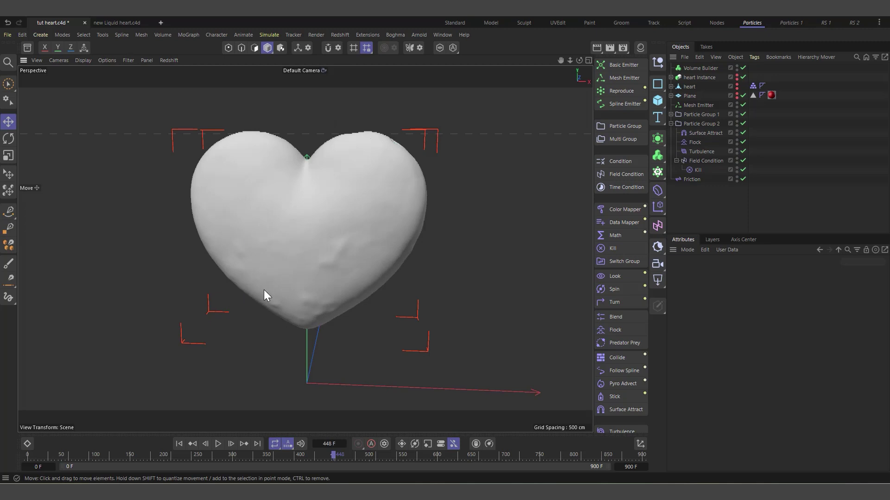
pyautogui.scroll(1, 263, 290)
pyautogui.scroll(-1, 302, 316)
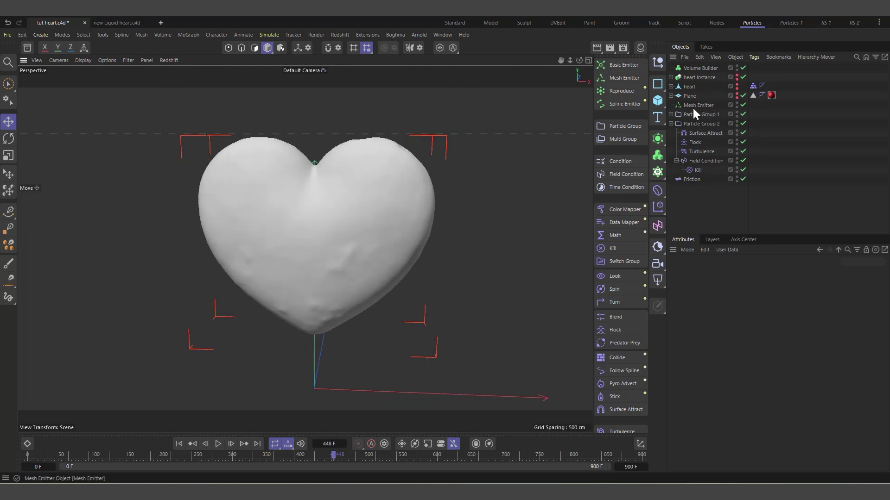
pyautogui.click(671, 124)
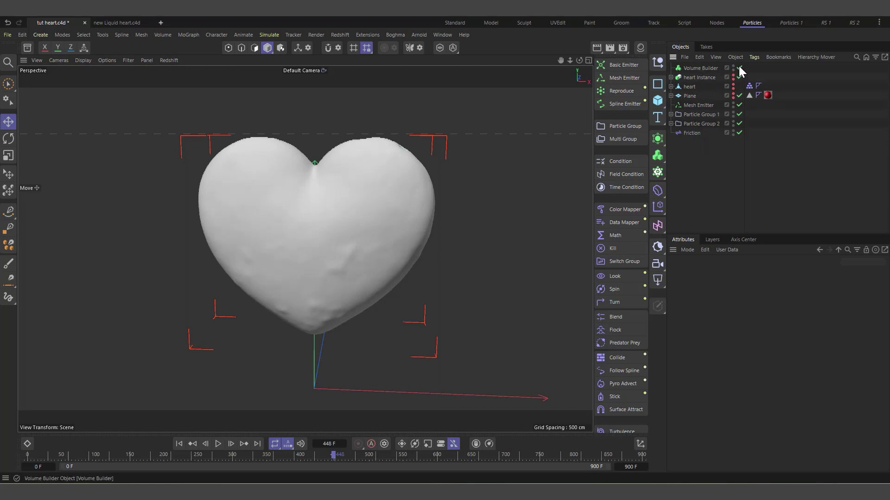
pyautogui.click(691, 125)
pyautogui.keyDown('shift'); pyautogui.click(697, 114); pyautogui.keyUp('shift')
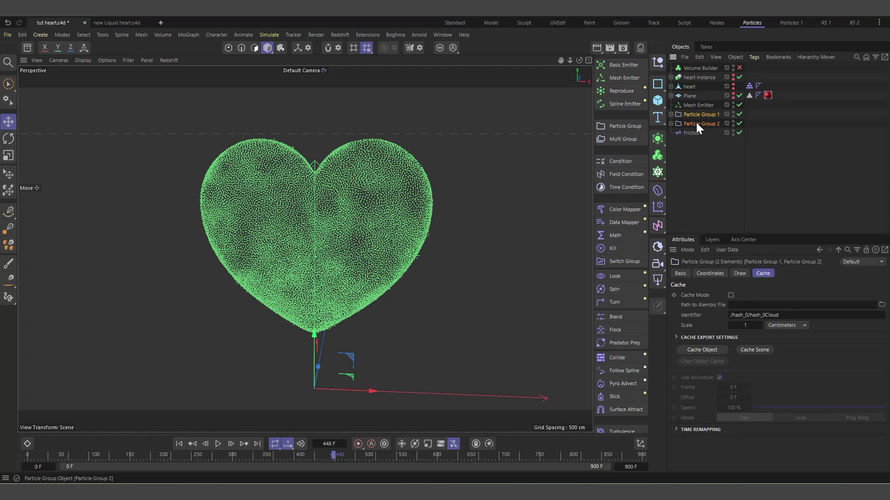
pyautogui.click(702, 351)
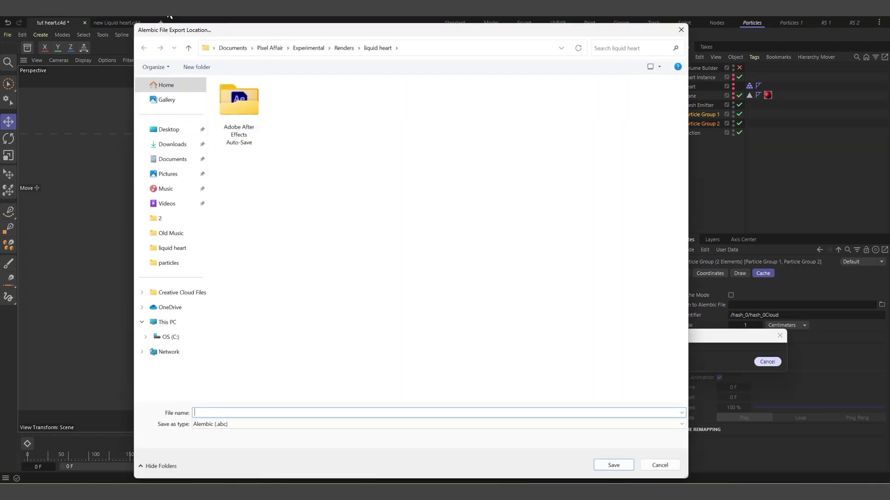
pyautogui.moveTo(420, 30); pyautogui.dragTo(508, 56)
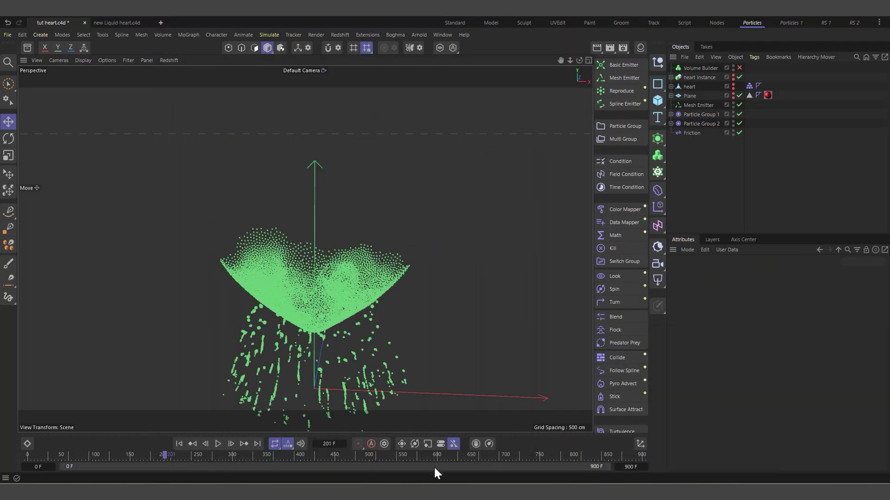
# Step: Scrub the cached particles to frame 276 and play the animation on to frame 409
pyautogui.moveTo(166, 452); pyautogui.dragTo(216, 457)
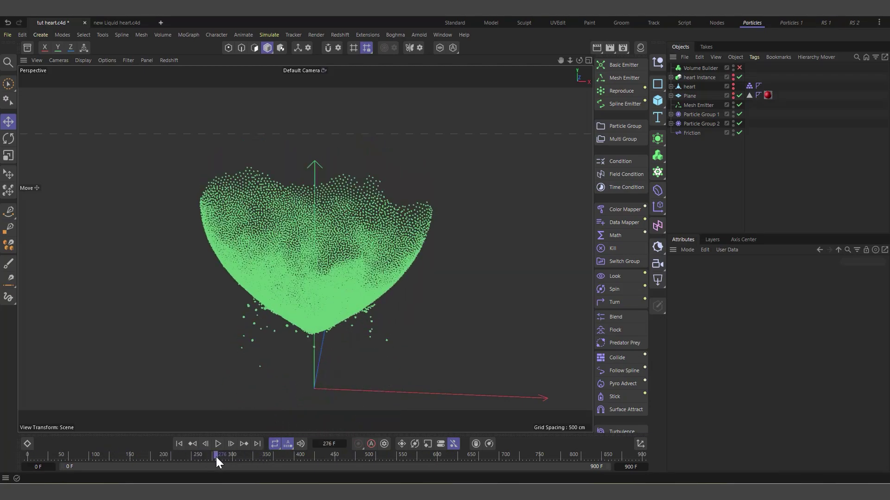
pyautogui.click(218, 444)
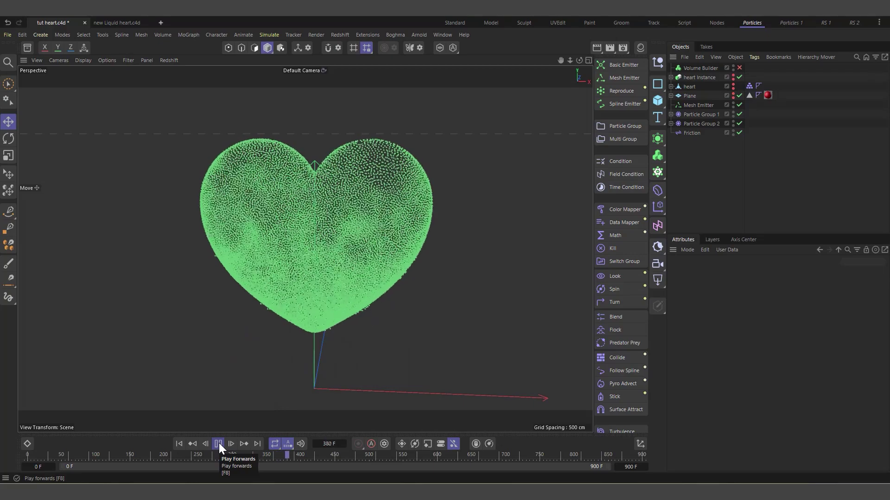
pyautogui.click(218, 443)
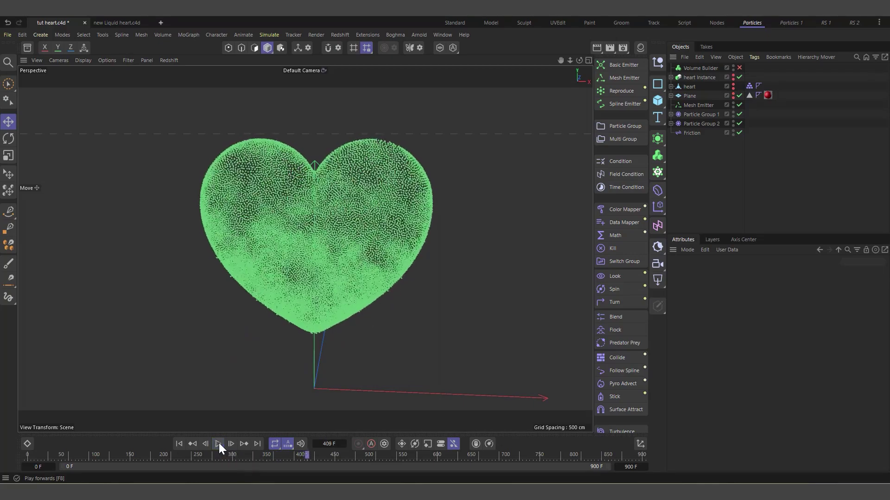
# Step: Check the Flock settings under Particle Group 2 while playing the cached animation on to frame 507
pyautogui.click(670, 123)
pyautogui.click(695, 143)
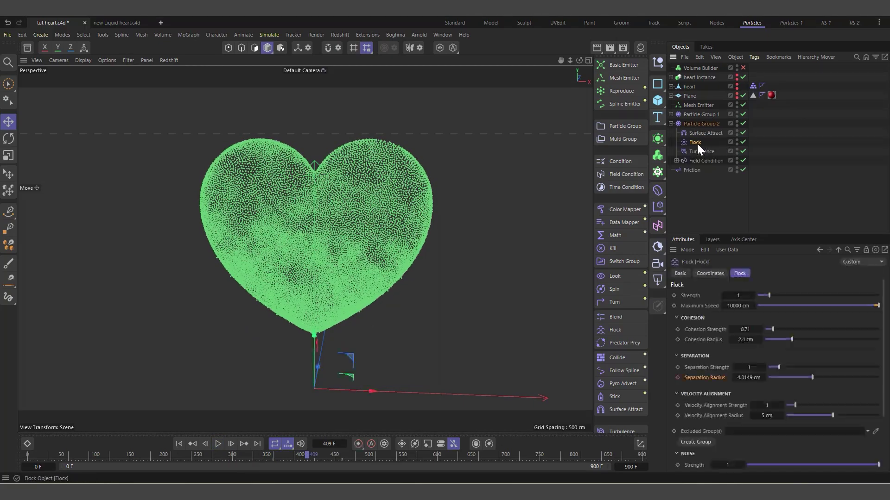
pyautogui.click(217, 444)
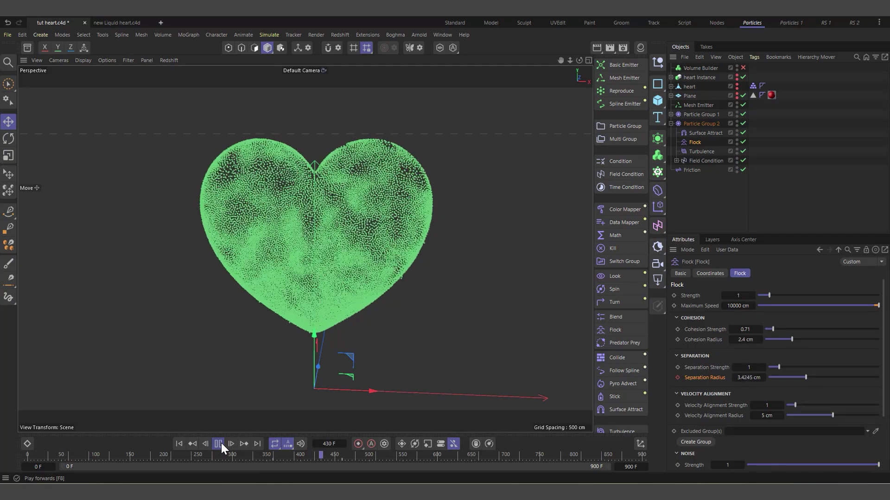
pyautogui.click(221, 442)
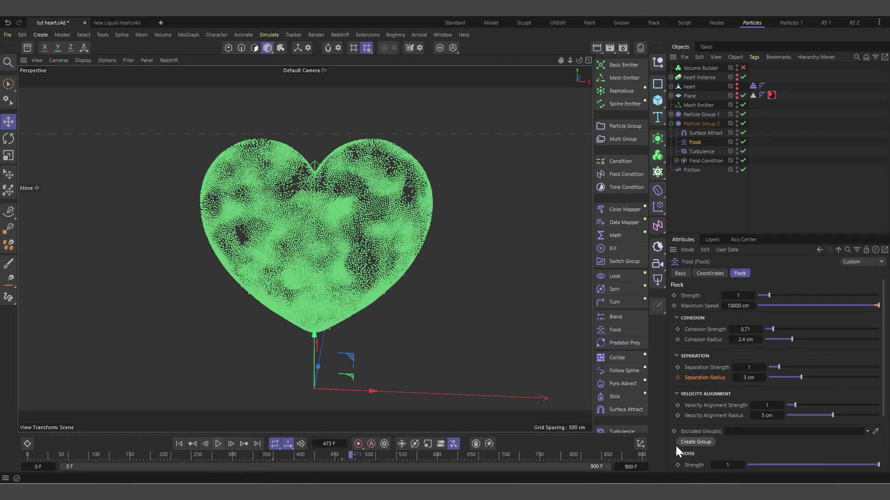
pyautogui.click(220, 443)
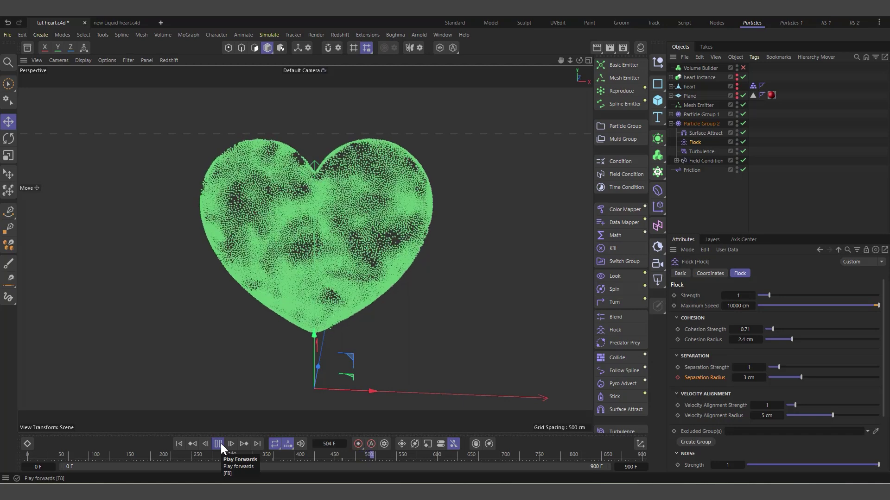
pyautogui.click(221, 443)
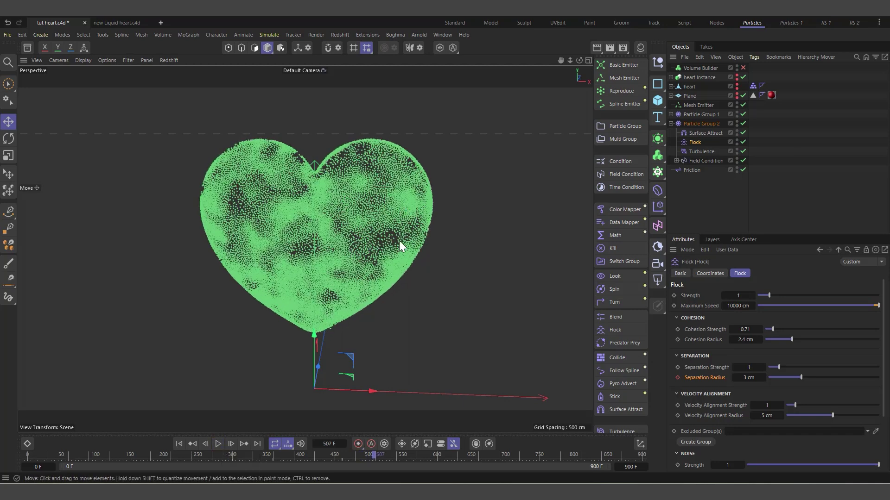
# Step: Inspect the heart mesh at frame 566 with the Volume Builder enabled, then disable it and review Particle Group 1's cache settings
pyautogui.click(743, 68)
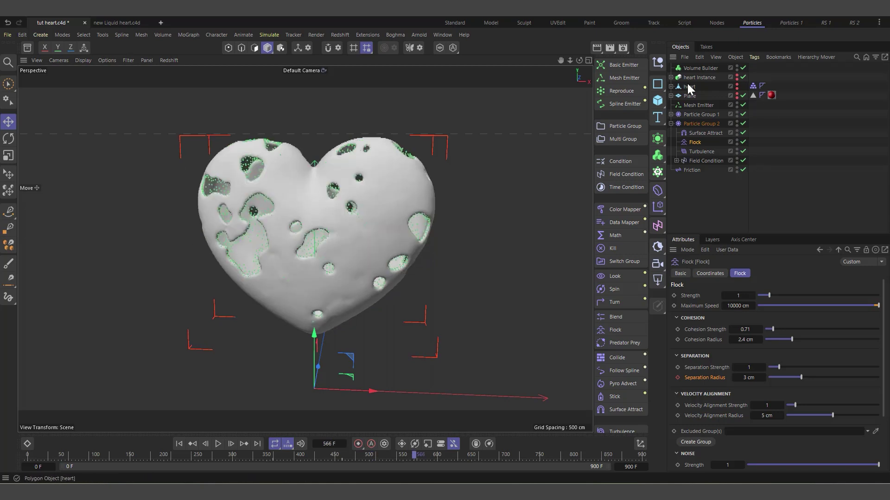
pyautogui.click(669, 124)
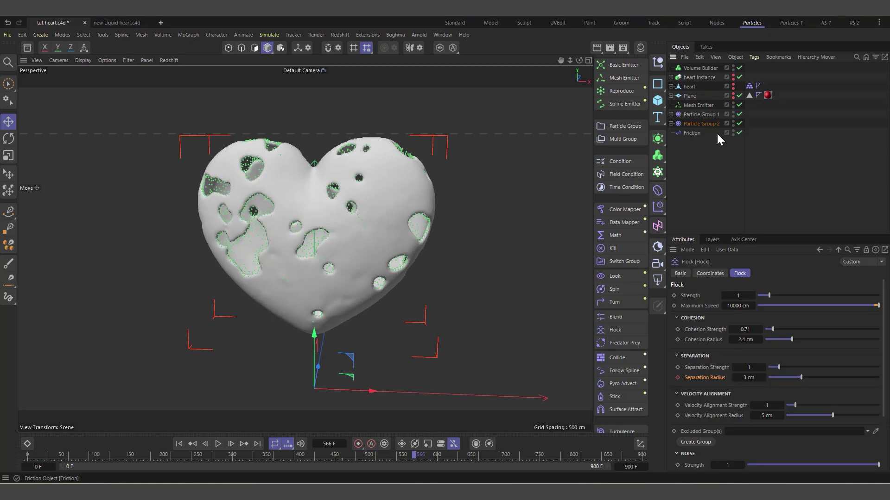
pyautogui.click(739, 68)
pyautogui.click(697, 122)
pyautogui.click(700, 114)
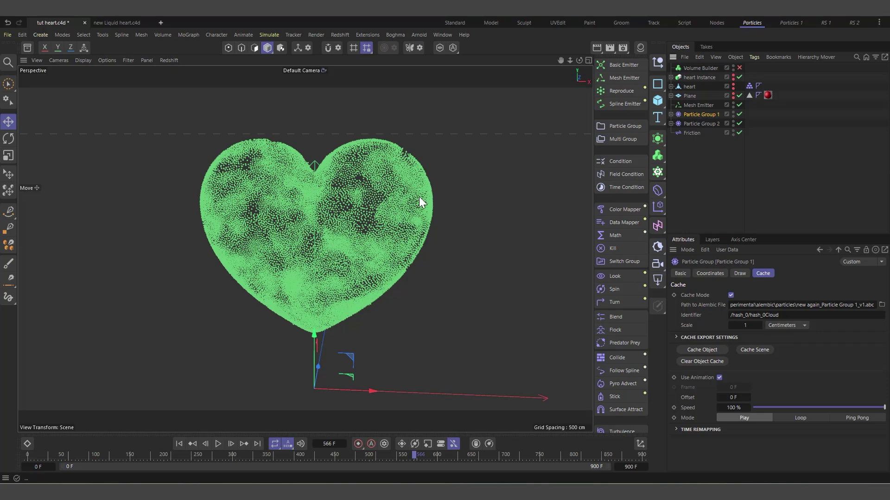
# Step: Scrub back through the cached particles and stop at frame 185, viewing the rising streams from a low front angle
pyautogui.moveTo(414, 454); pyautogui.dragTo(135, 450)
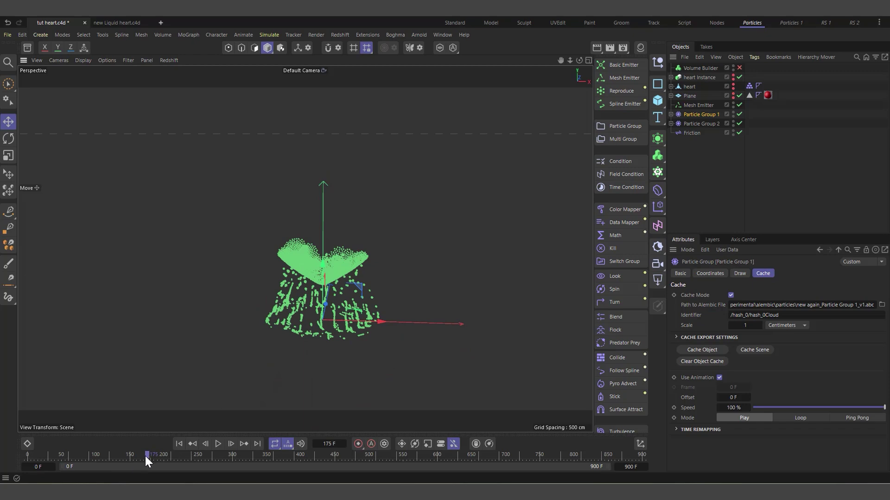
pyautogui.moveTo(145, 456); pyautogui.dragTo(193, 457)
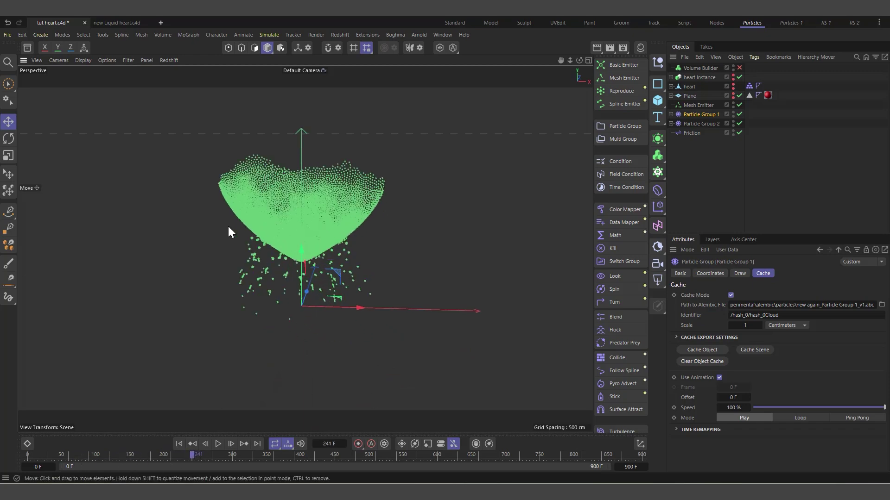
pyautogui.scroll(1, 228, 227)
pyautogui.moveTo(579, 60); pyautogui.dragTo(575, 34)
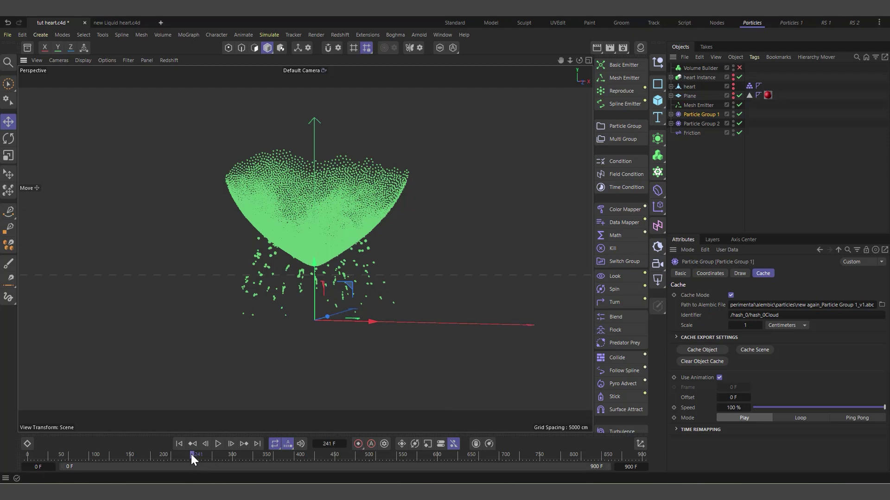
pyautogui.moveTo(191, 454); pyautogui.dragTo(154, 457)
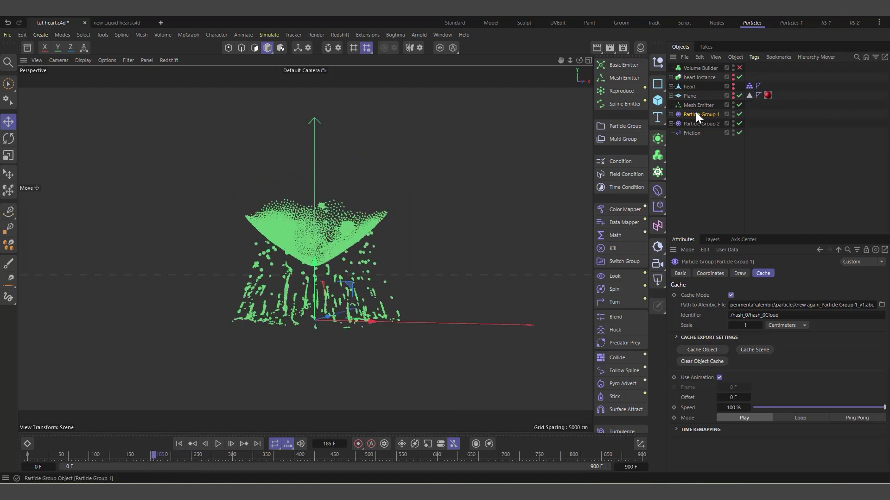
# Step: Add a Bulge deformer as a child of Particle Group 1 and fit it to its parent
pyautogui.click(657, 191)
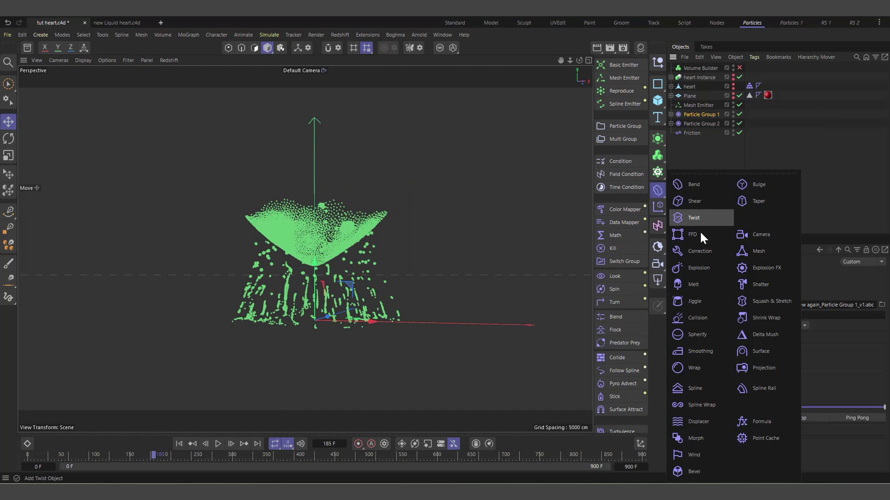
pyautogui.click(759, 185)
pyautogui.moveTo(685, 68); pyautogui.dragTo(702, 124)
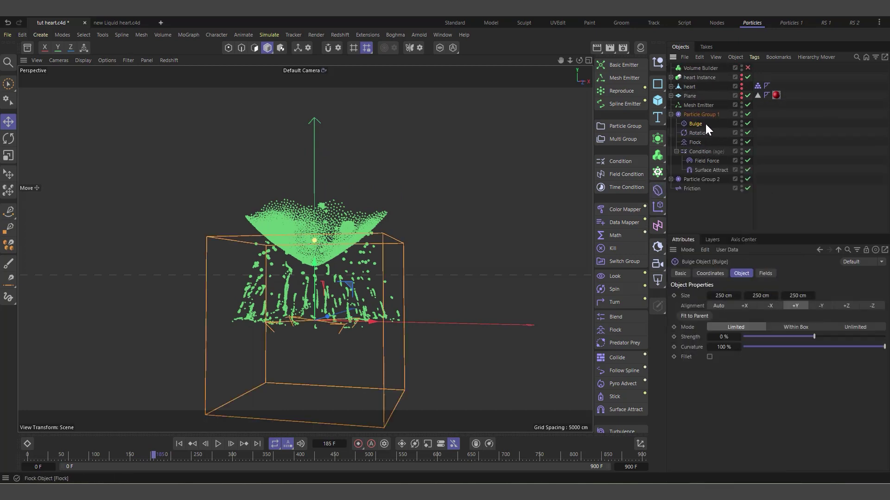
pyautogui.click(700, 317)
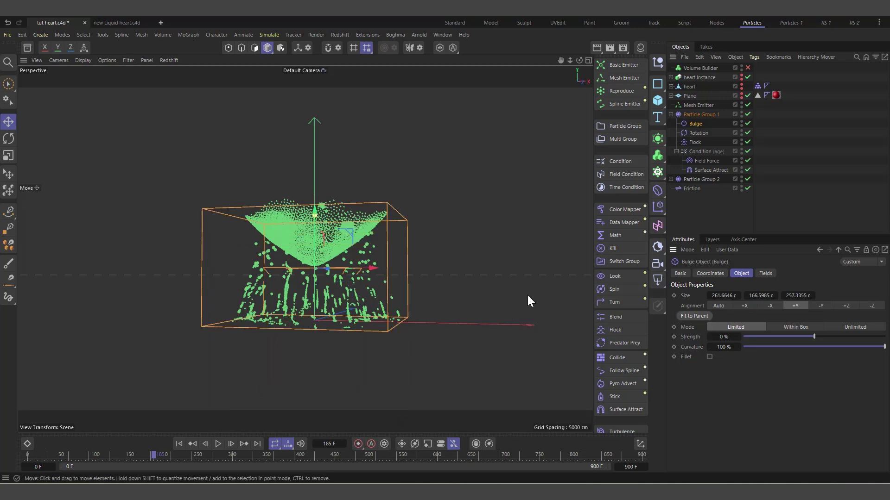
# Step: In the front view, enlarge the Bulge to about 292.7 × 180.6 × 312.3 cm and set its strength to -54%
pyautogui.click(589, 60)
pyautogui.click(588, 249)
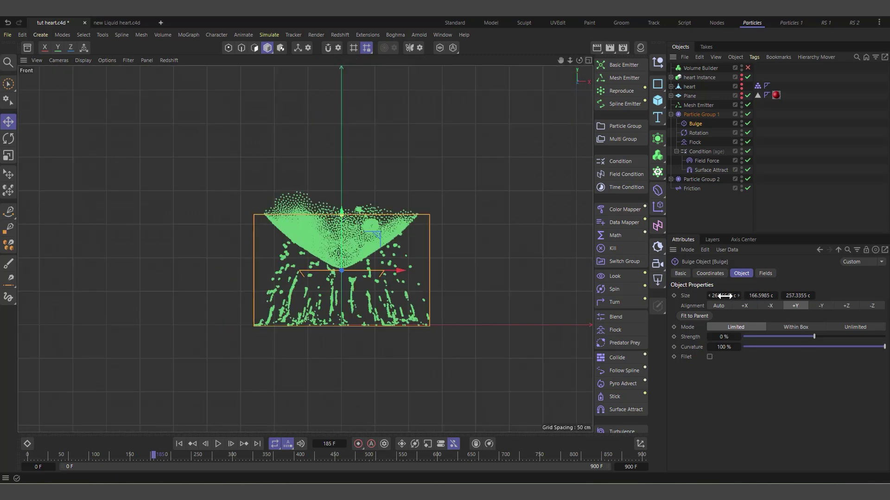
pyautogui.moveTo(740, 295); pyautogui.dragTo(801, 298)
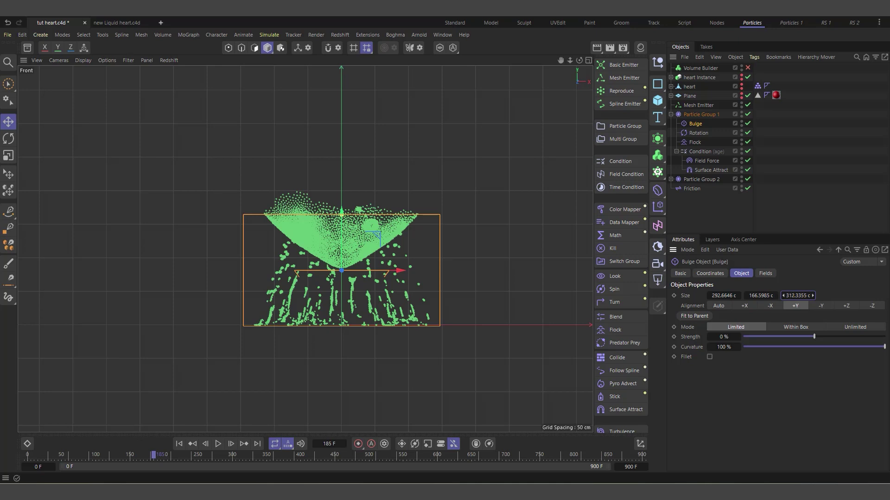
pyautogui.moveTo(760, 296); pyautogui.dragTo(774, 295)
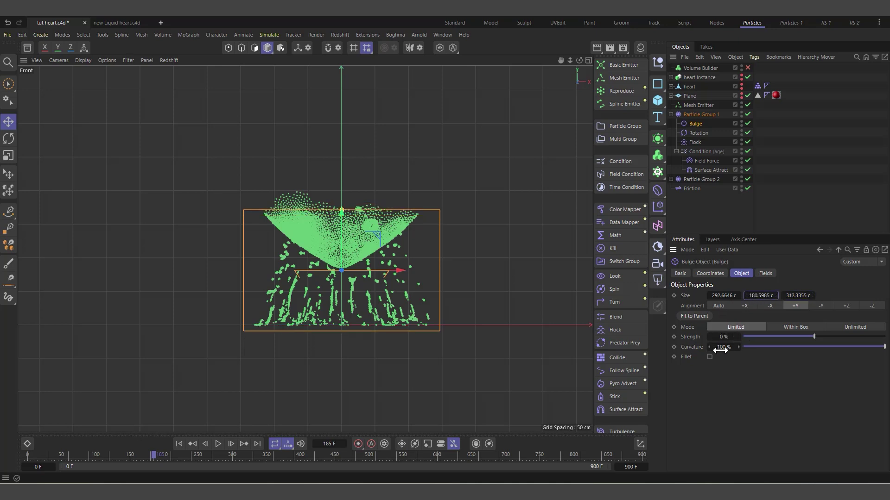
pyautogui.moveTo(817, 338); pyautogui.dragTo(781, 346)
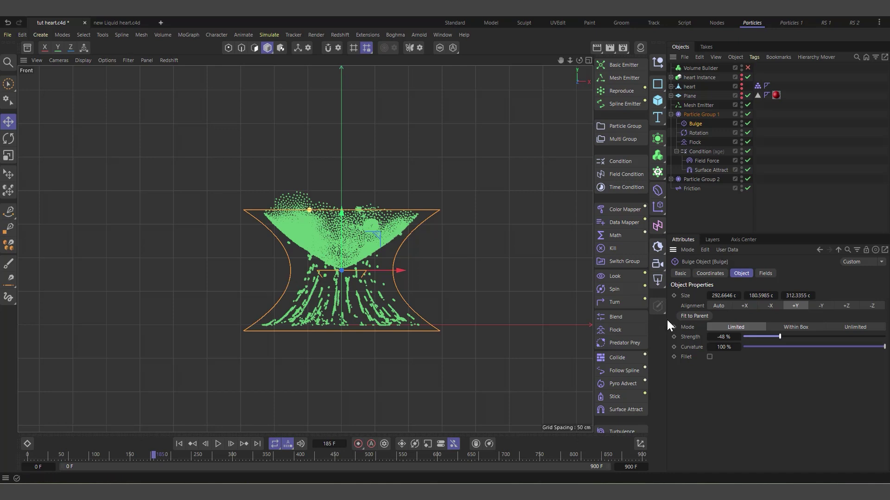
pyautogui.moveTo(777, 337)
pyautogui.mouseDown()
pyautogui.moveTo(766, 338)
pyautogui.moveTo(775, 342)
pyautogui.mouseUp()
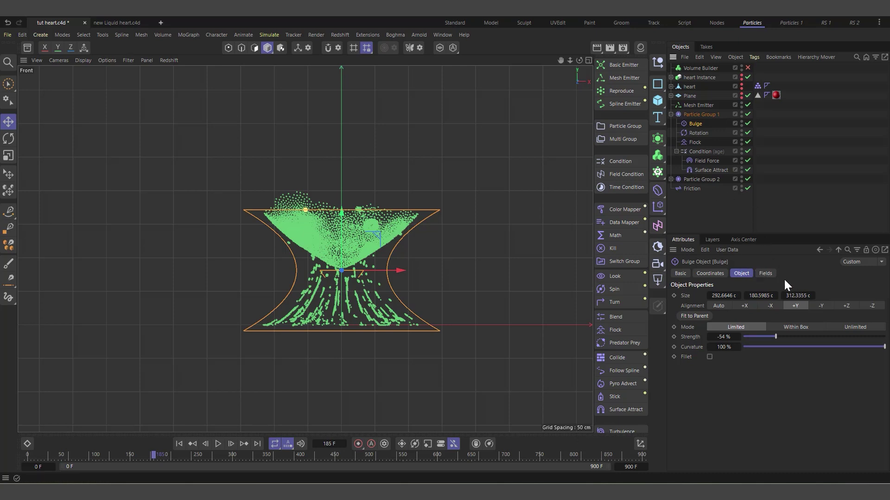
# Step: Add a Linear Field to the Bulge with direction -Y, shorten it to about 48 cm and position it around the heart's lower tip
pyautogui.click(768, 273)
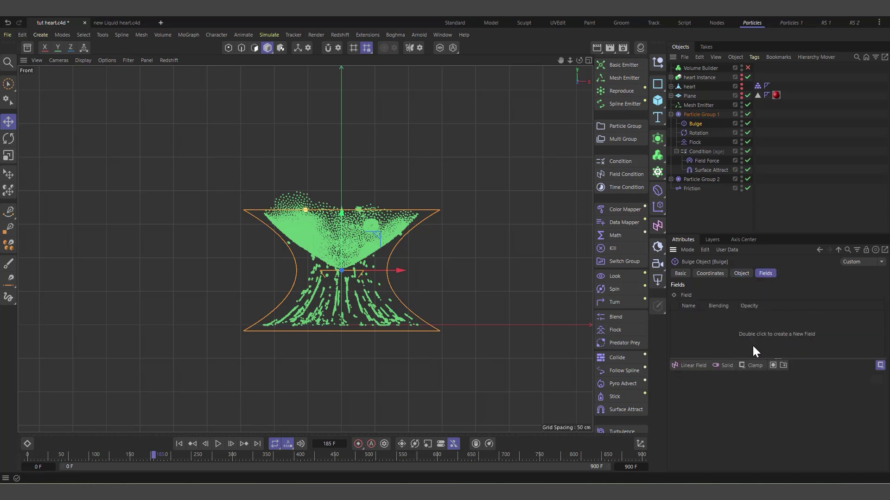
pyautogui.click(693, 365)
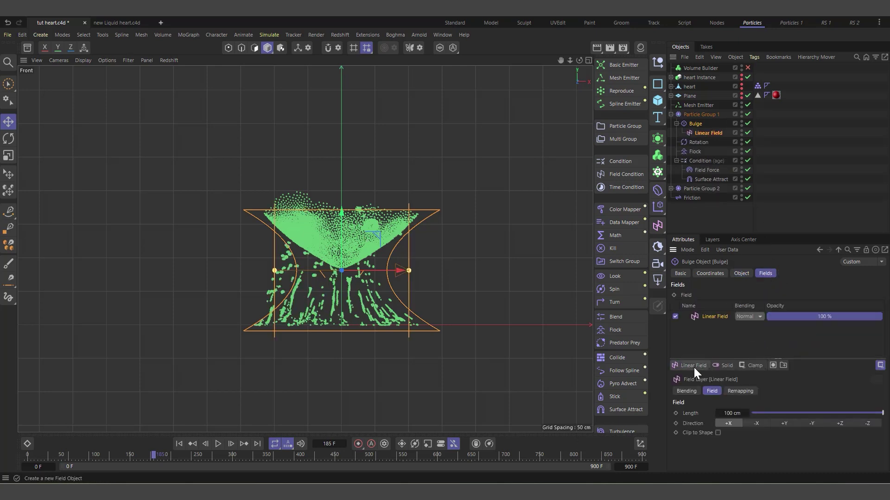
pyautogui.click(811, 424)
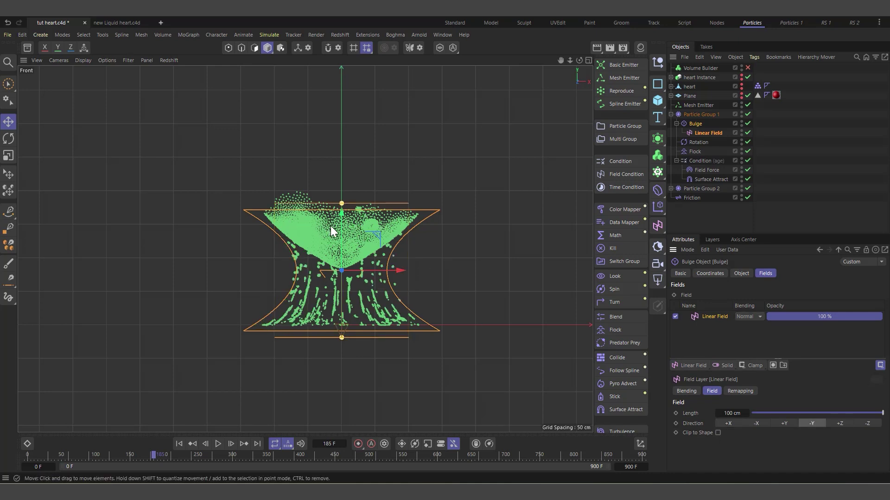
pyautogui.moveTo(342, 205); pyautogui.dragTo(343, 234)
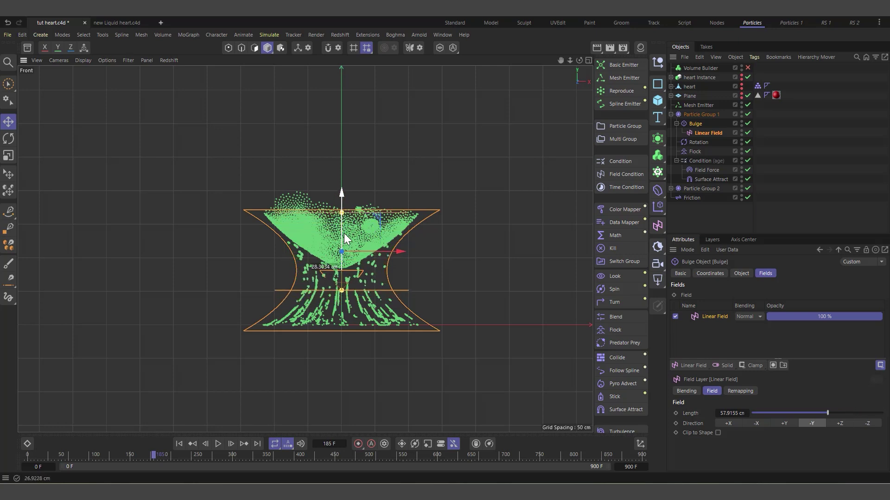
pyautogui.moveTo(343, 213); pyautogui.dragTo(343, 196)
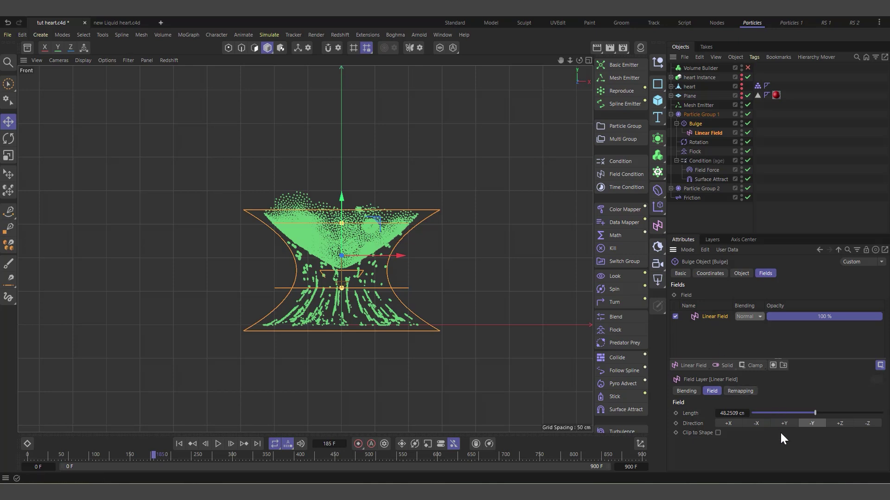
# Step: Set the Linear Field's remapping contour to Curve, add a point at about 0.75 and lower the end point to flatten the curve's upper end
pyautogui.click(739, 391)
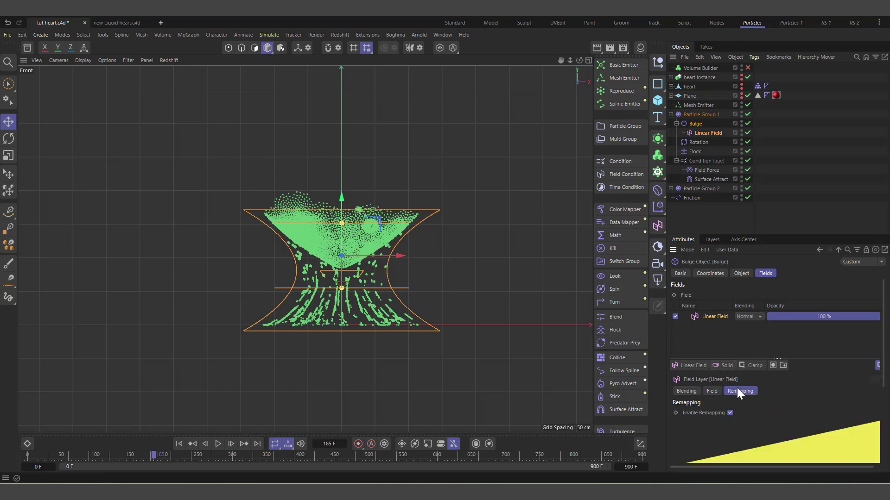
pyautogui.scroll(-5, 845, 402)
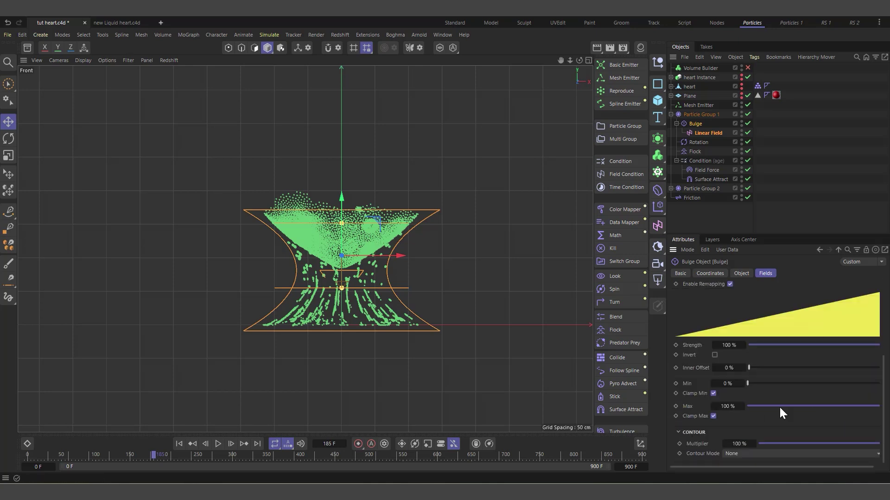
pyautogui.click(754, 453)
pyautogui.click(750, 446)
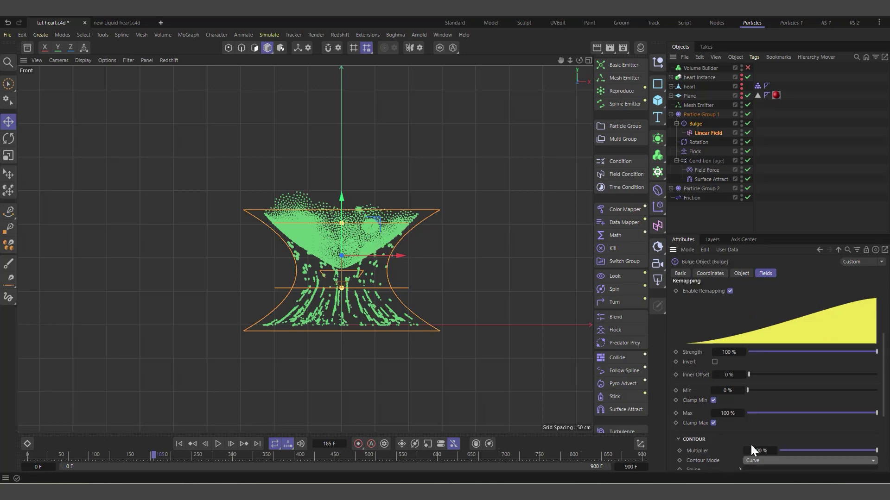
pyautogui.scroll(-3, 866, 373)
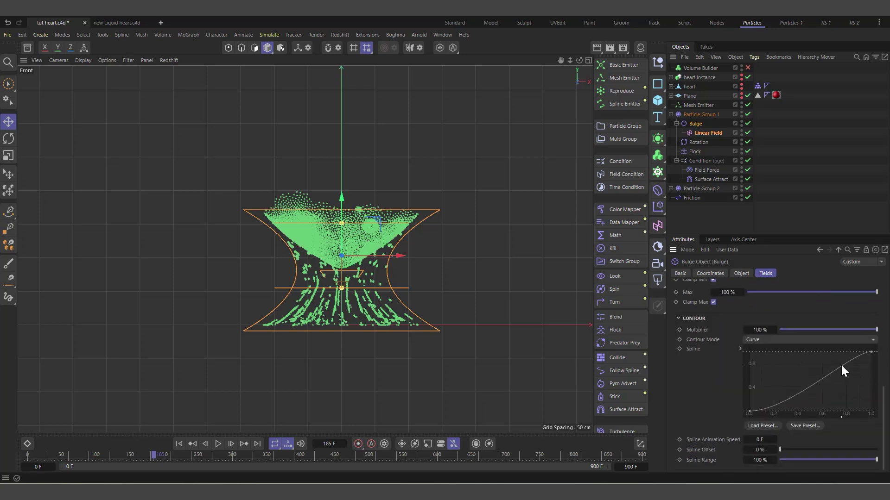
pyautogui.keyDown('ctrl'); pyautogui.click(841, 364); pyautogui.keyUp('ctrl')
pyautogui.click(873, 353)
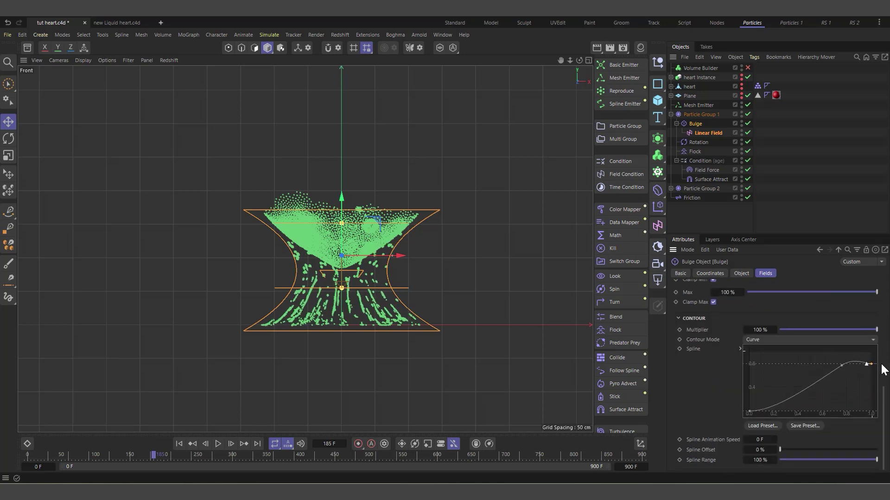
pyautogui.moveTo(875, 354); pyautogui.dragTo(882, 364)
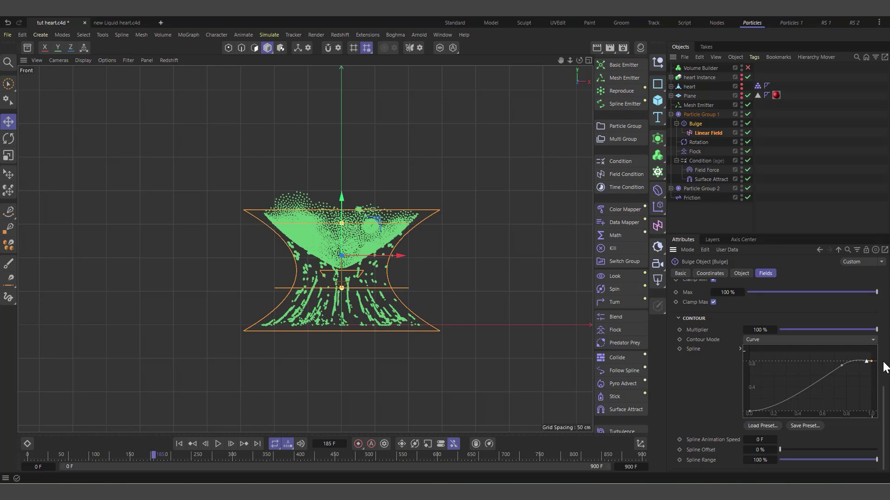
pyautogui.click(710, 221)
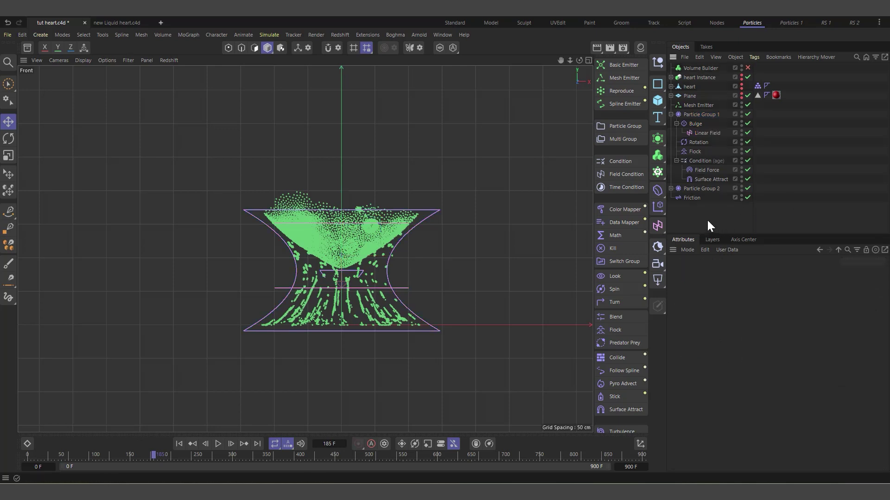
# Step: Collapse the Bulge and hide its cage in the viewport, returning to the full-size perspective view
pyautogui.click(702, 132)
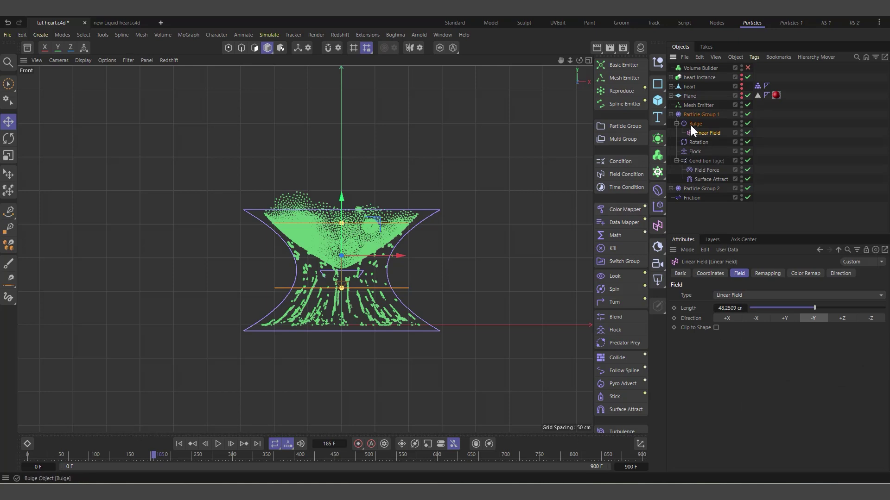
pyautogui.click(675, 124)
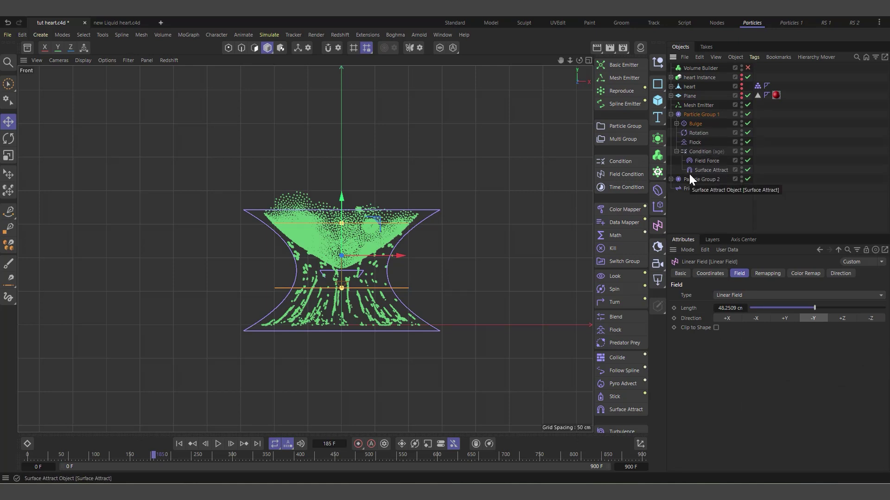
pyautogui.click(701, 123)
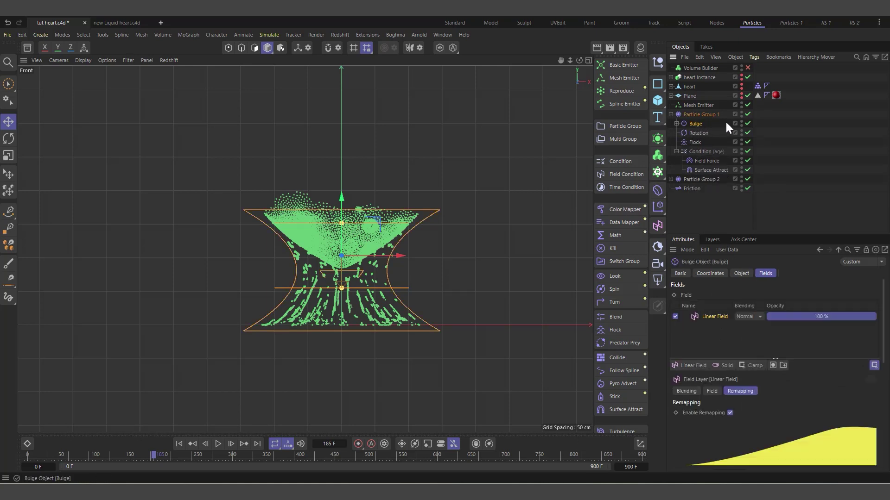
pyautogui.click(741, 122)
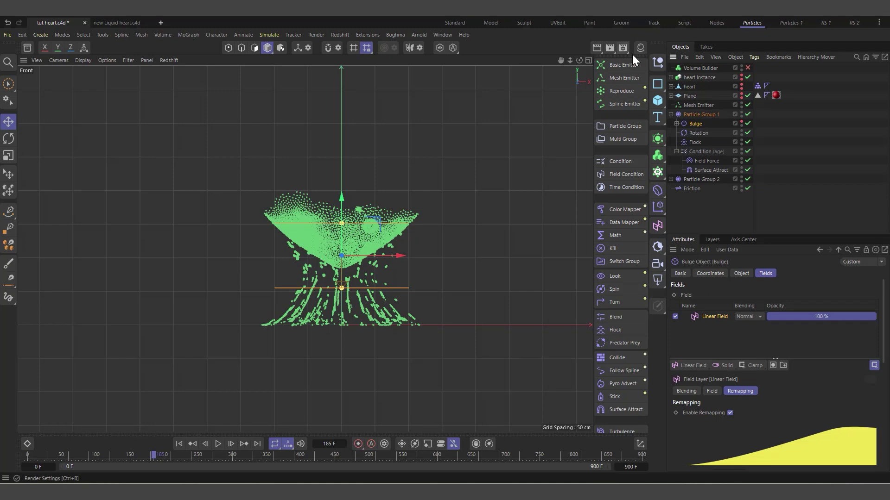
pyautogui.click(588, 61)
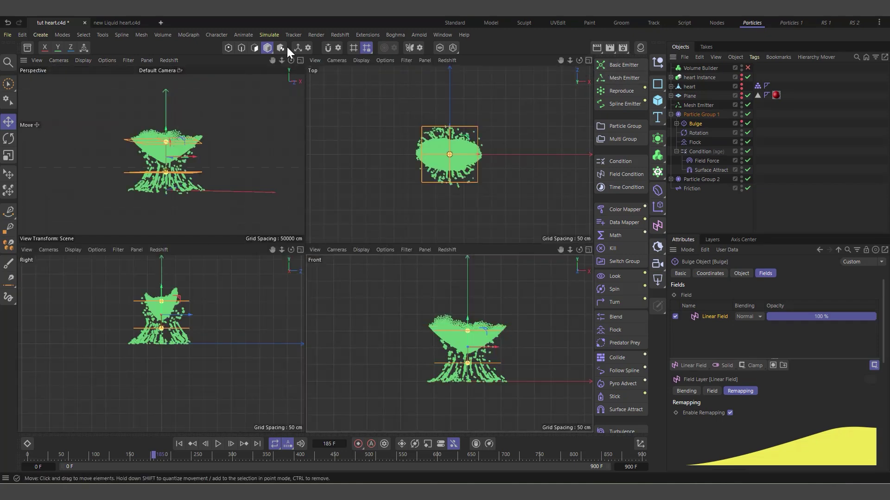
pyautogui.click(297, 57)
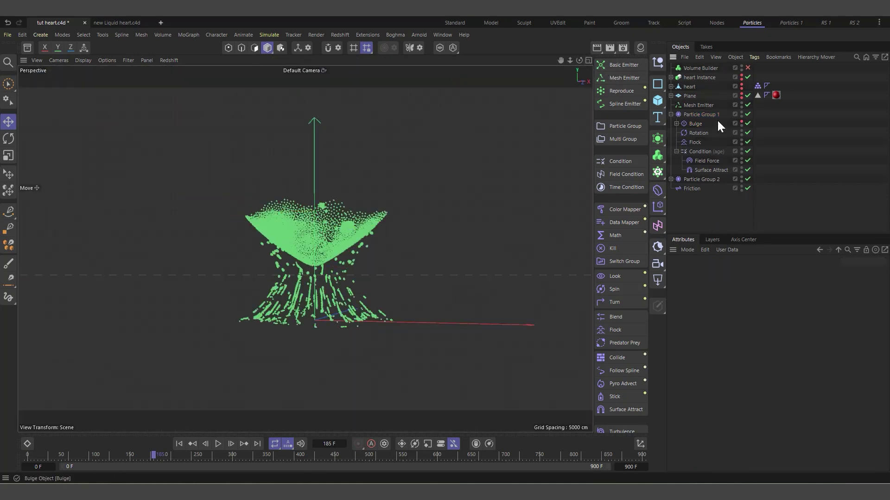
# Step: Check the point count of Particle Group 1 in point mode and return to model mode
pyautogui.click(704, 114)
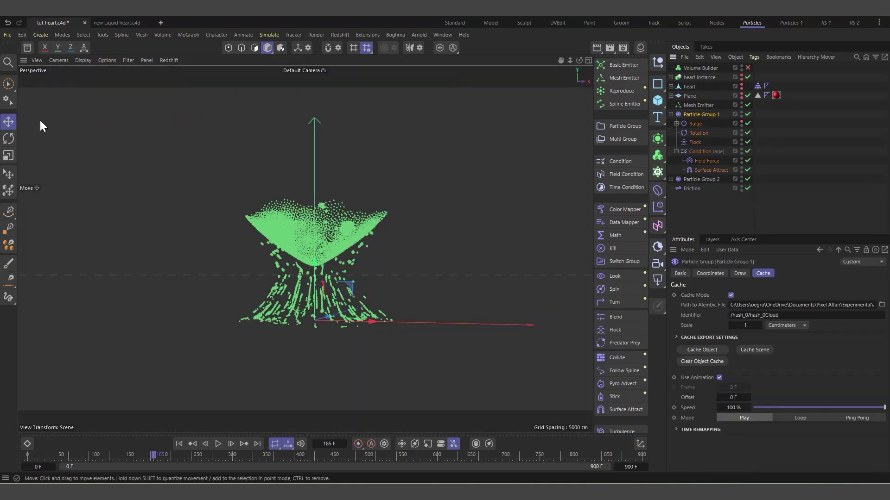
pyautogui.click(228, 47)
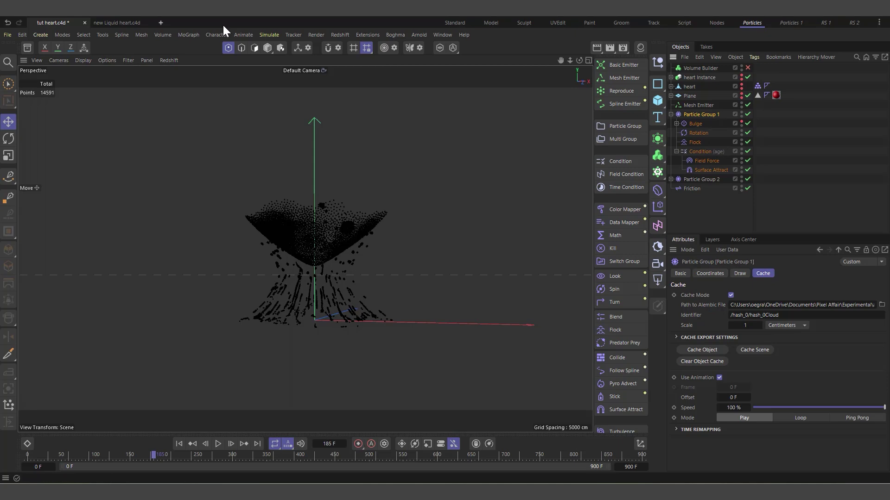
pyautogui.click(268, 47)
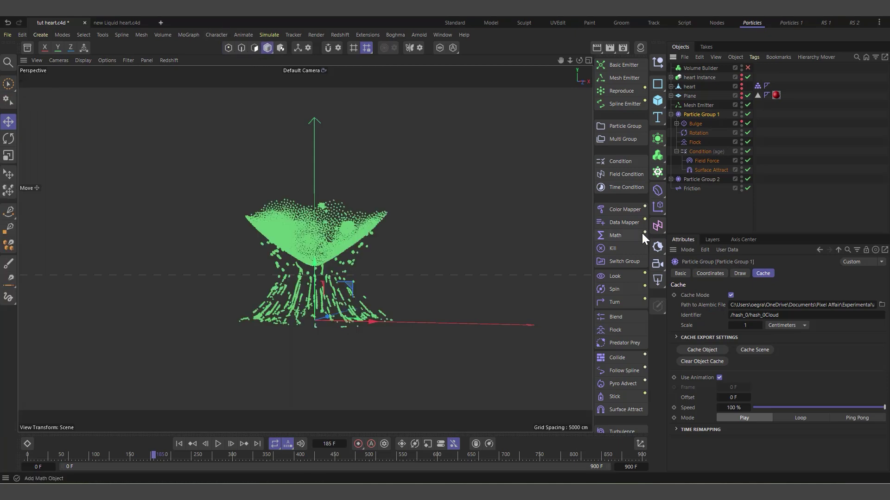
pyautogui.click(693, 225)
# Step: At frame 177, make the heart object visible in the viewport and add a Vertex Map tag to it
pyautogui.moveTo(155, 455)
pyautogui.mouseDown()
pyautogui.moveTo(289, 451)
pyautogui.moveTo(4, 459)
pyautogui.moveTo(377, 453)
pyautogui.moveTo(8, 466)
pyautogui.moveTo(148, 455)
pyautogui.mouseUp()
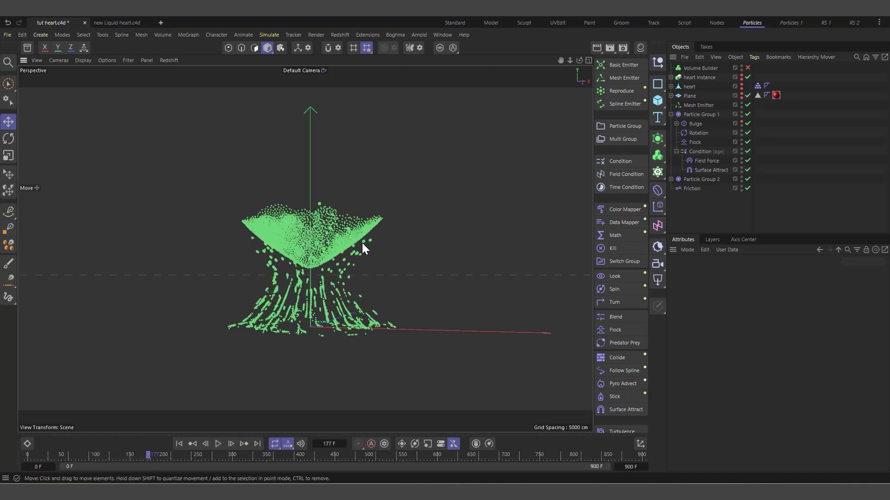
pyautogui.click(688, 86)
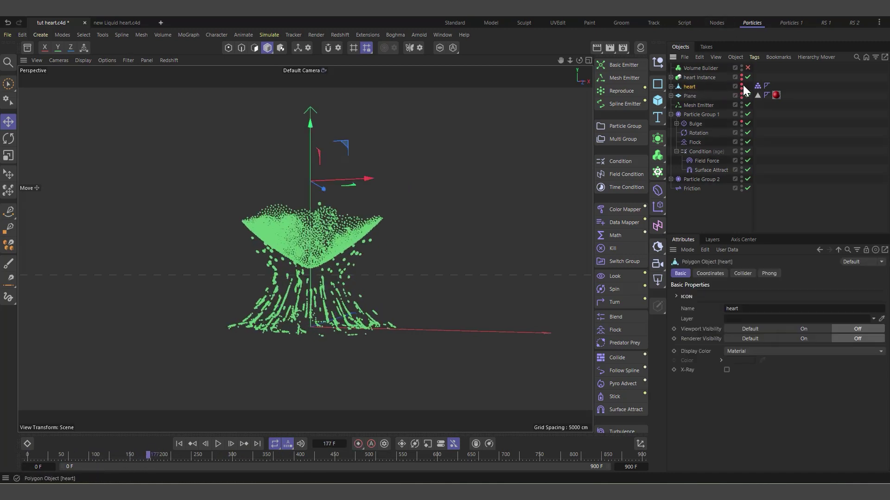
pyautogui.click(742, 85)
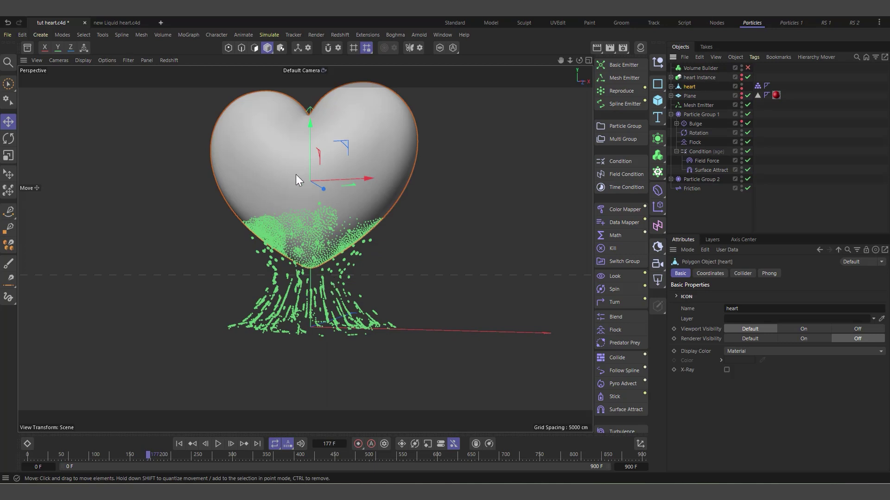
pyautogui.rightClick(692, 87)
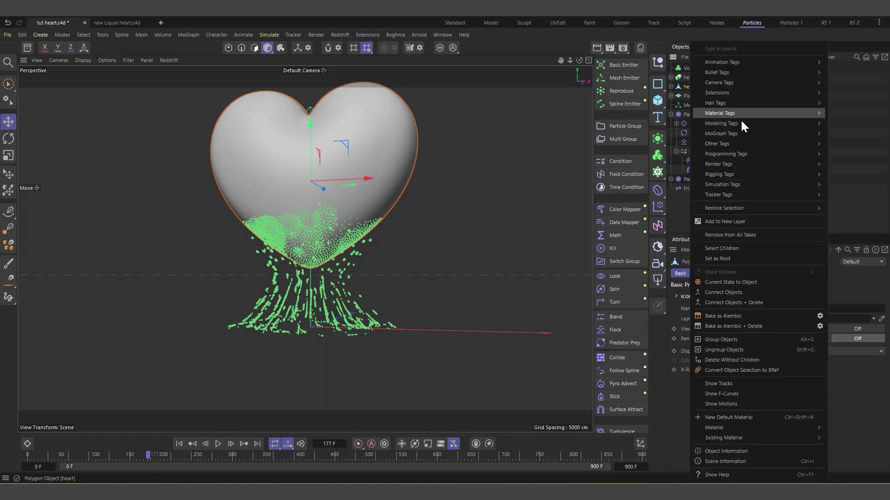
pyautogui.moveTo(726, 142)
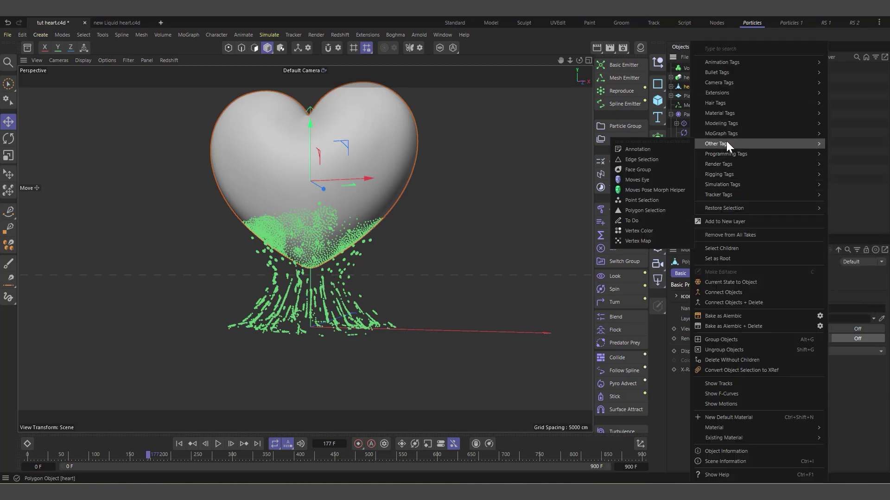
pyautogui.click(638, 241)
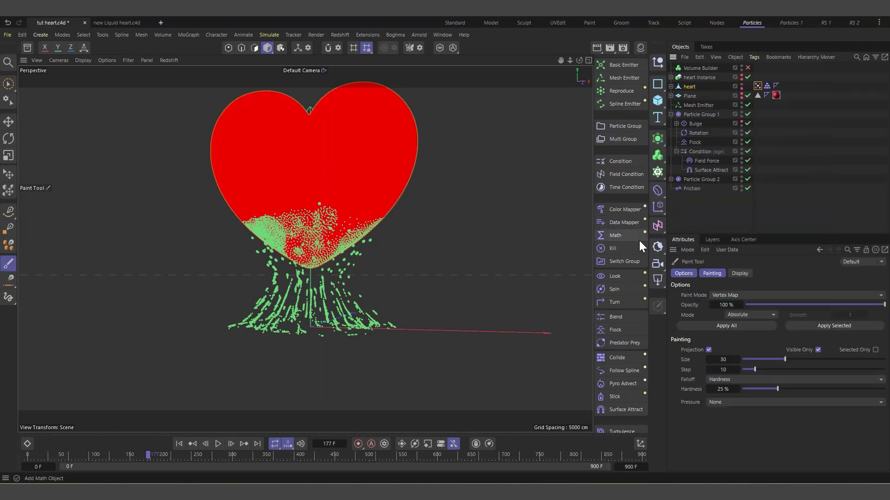
# Step: Add Particle Group 1 as a field in the heart's Vertex Map and leave the Paint tool for the Move tool
pyautogui.click(758, 86)
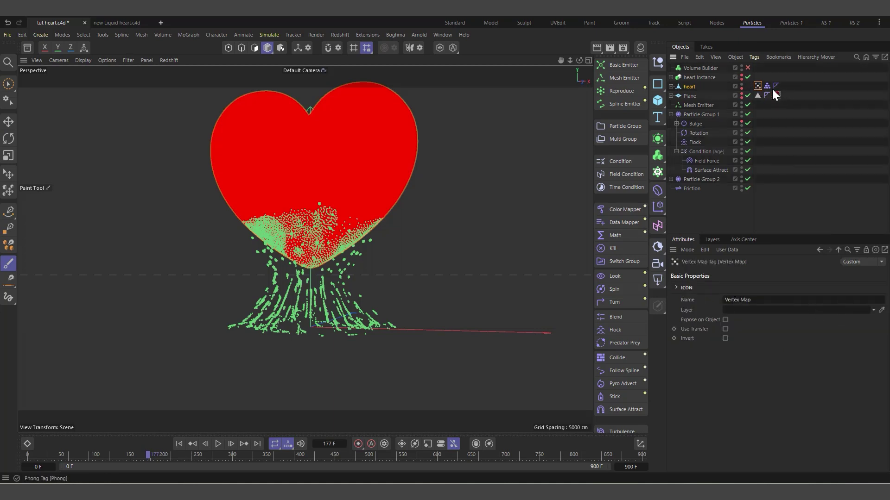
pyautogui.click(677, 288)
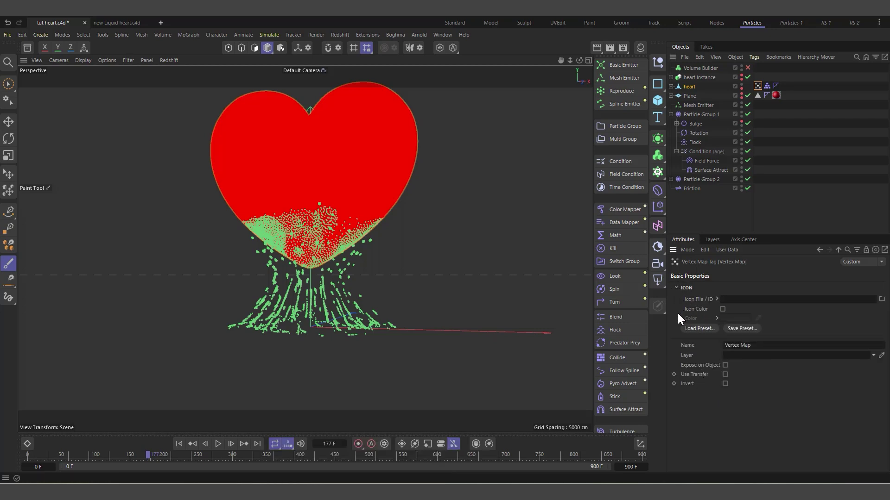
pyautogui.click(676, 288)
pyautogui.click(677, 288)
pyautogui.scroll(-3, 724, 374)
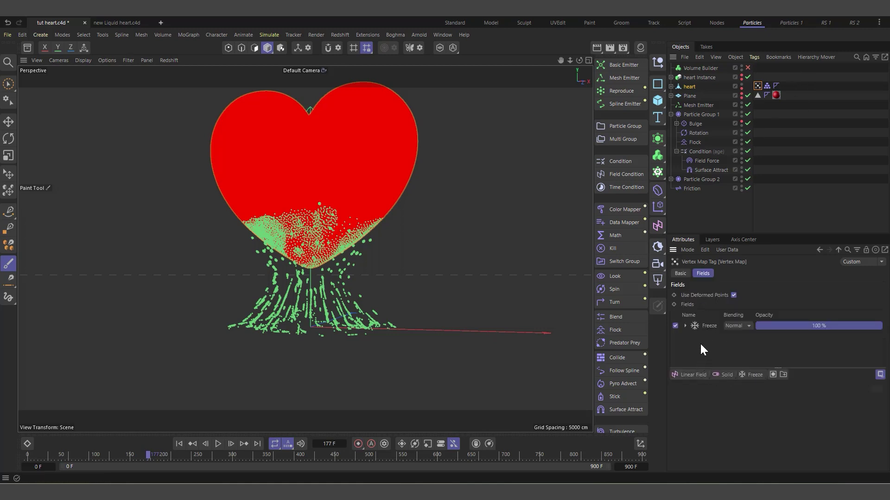
pyautogui.click(671, 114)
pyautogui.moveTo(697, 114); pyautogui.dragTo(713, 328)
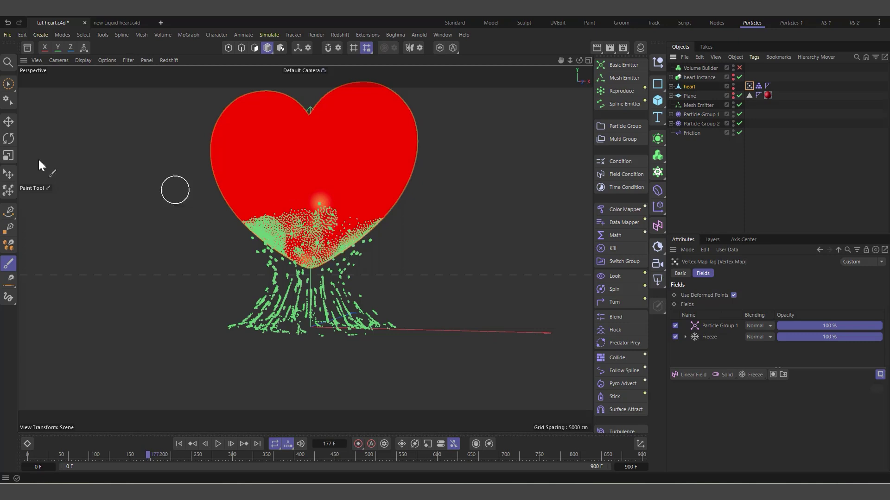
pyautogui.click(9, 123)
pyautogui.scroll(2, 321, 204)
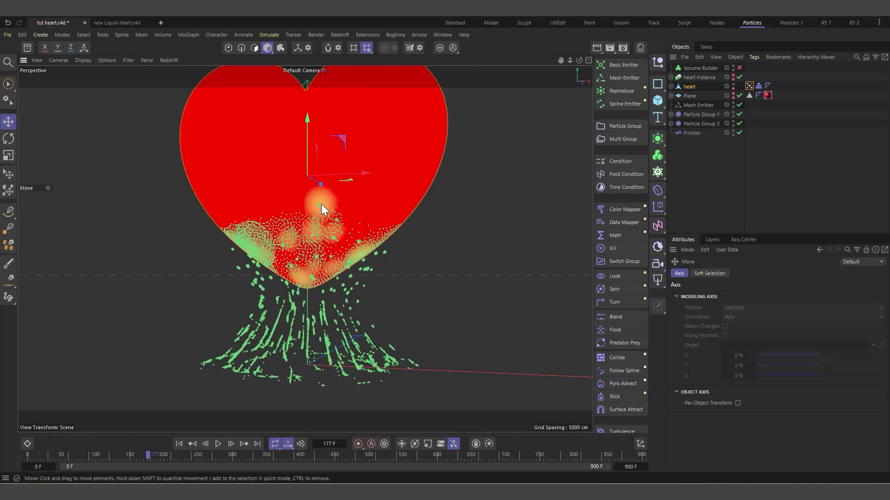
pyautogui.moveTo(569, 61); pyautogui.dragTo(603, 65)
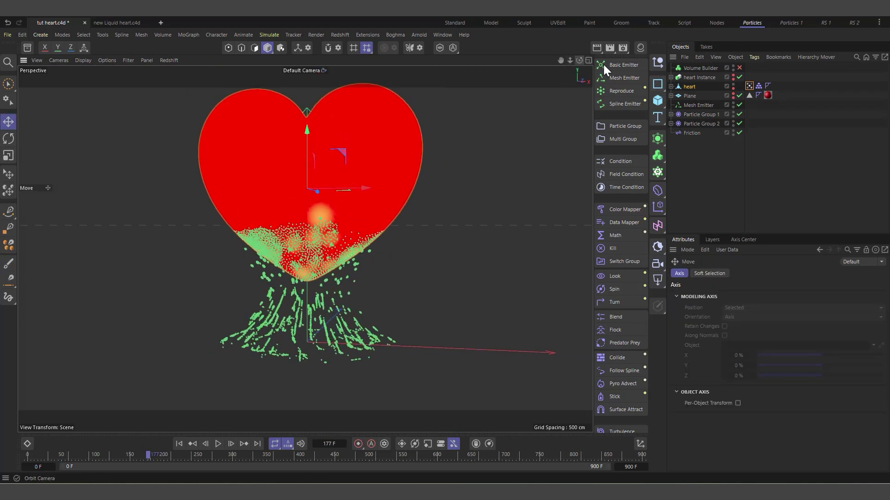
# Step: Set the Vertex Map's Freeze layer to Grow mode with a radius of 8 cm and an effect strength of 7%
pyautogui.click(749, 86)
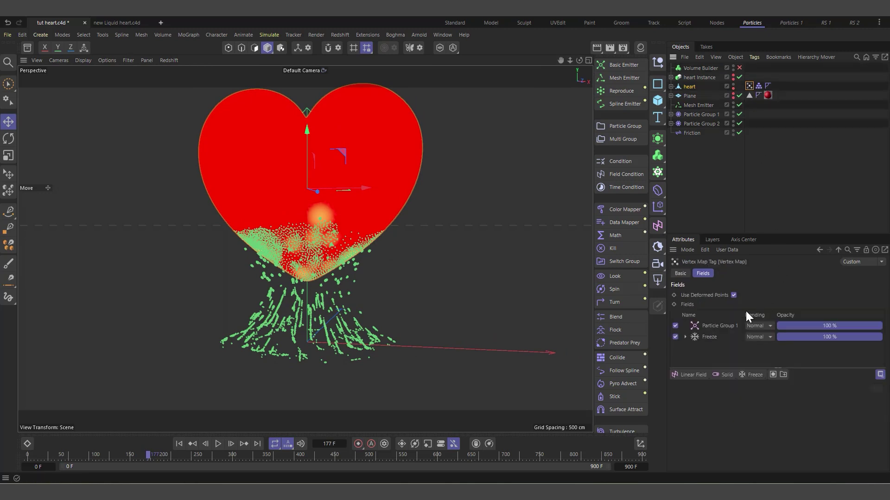
pyautogui.click(709, 336)
pyautogui.scroll(-1, 705, 446)
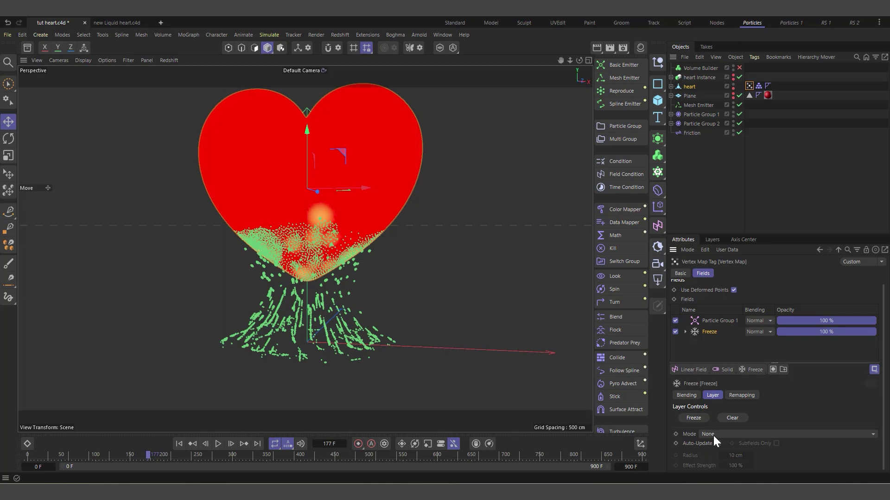
pyautogui.click(713, 435)
pyautogui.click(727, 422)
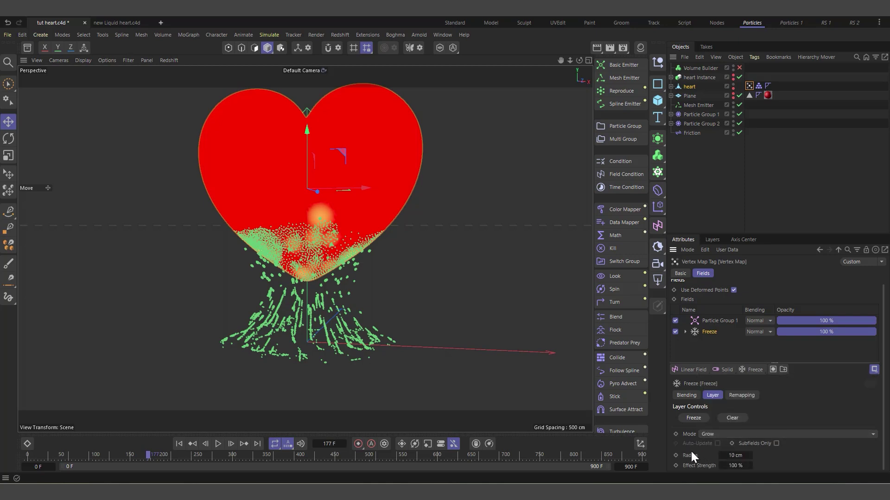
pyautogui.click(736, 466)
pyautogui.write('7')
pyautogui.click(734, 455)
pyautogui.write('8')
pyautogui.press('Return')
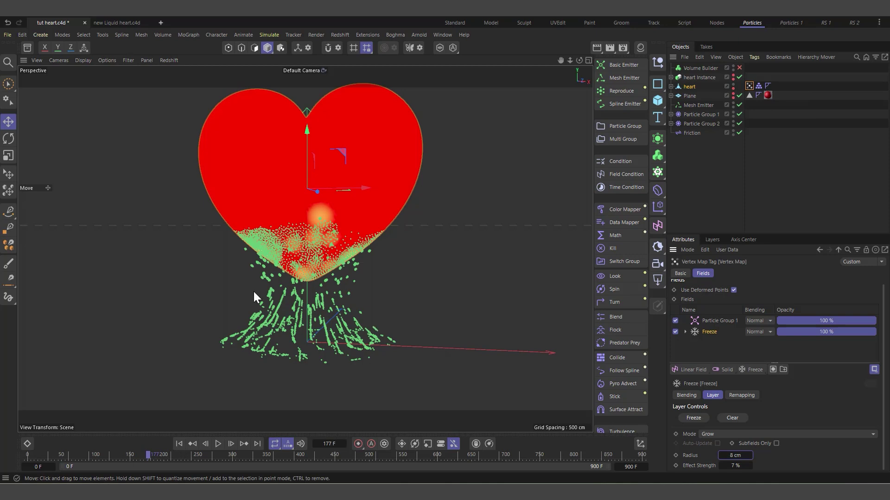
# Step: Play the animation from the first frame to examine the vertex map's growth over the heart, stopping at frame 264
pyautogui.click(179, 444)
pyautogui.click(223, 444)
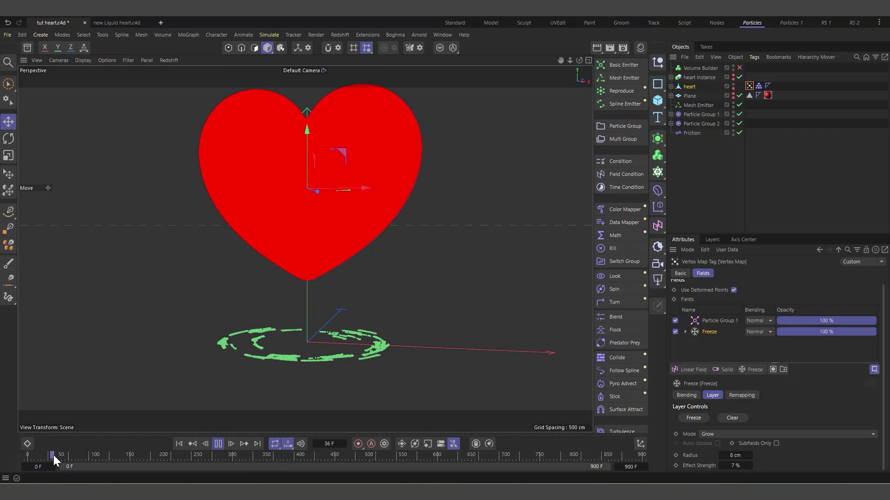
pyautogui.moveTo(54, 455); pyautogui.dragTo(105, 455)
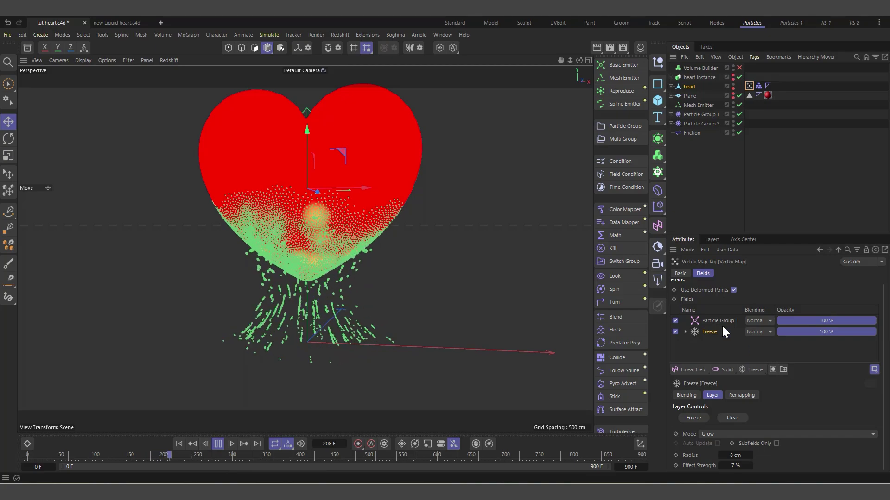
pyautogui.click(218, 444)
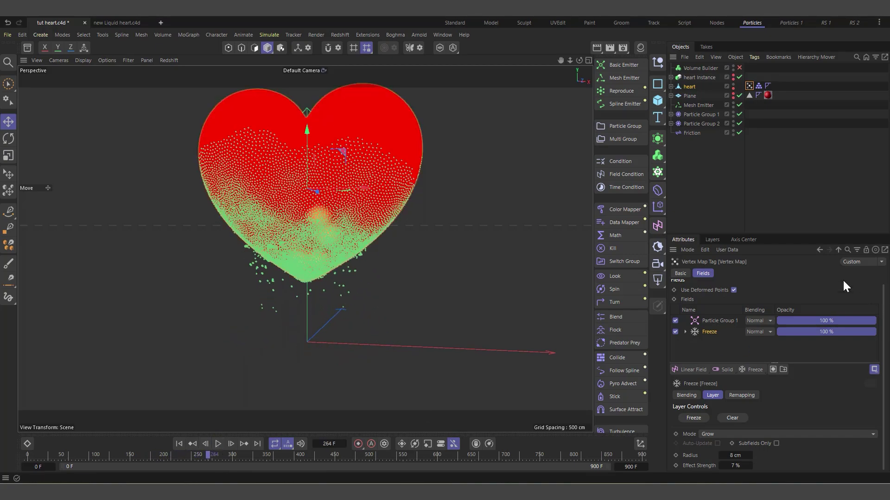
# Step: Set the blending of the Particle Group 1 layer in the heart's Vertex Map fields to Max
pyautogui.click(727, 320)
pyautogui.click(754, 321)
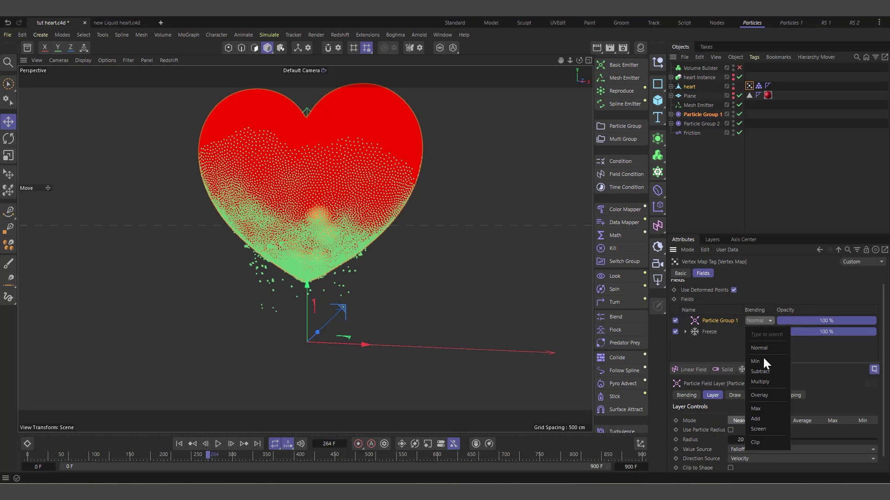
pyautogui.click(762, 409)
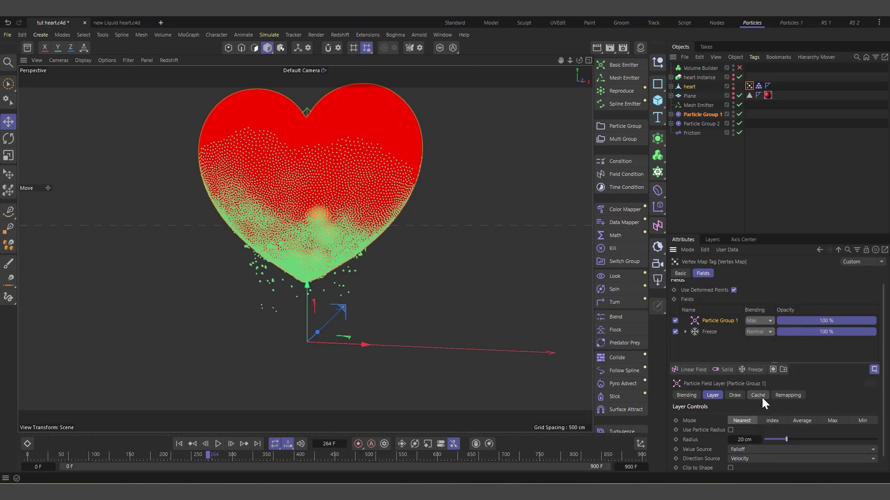
# Step: Play the animation from the first frame to examine how the vertex map spreads over the heart, stopping at frame 491
pyautogui.click(179, 444)
pyautogui.click(218, 444)
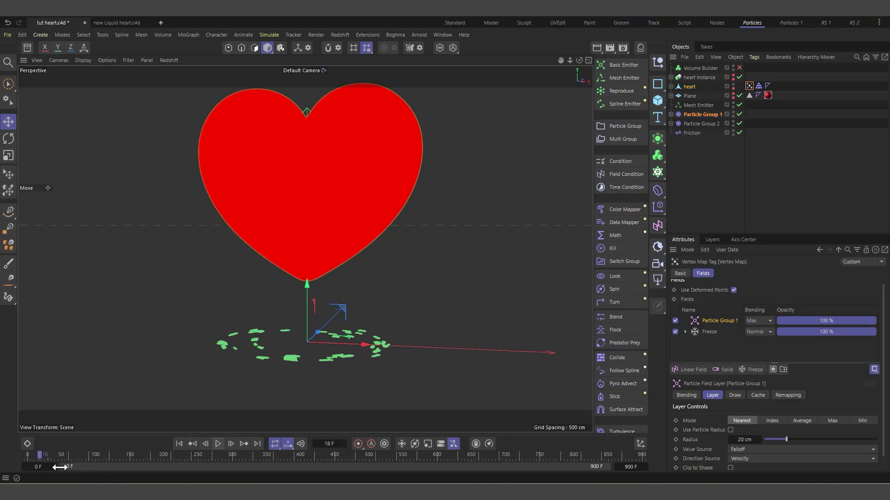
pyautogui.moveTo(60, 452); pyautogui.dragTo(104, 460)
pyautogui.click(219, 445)
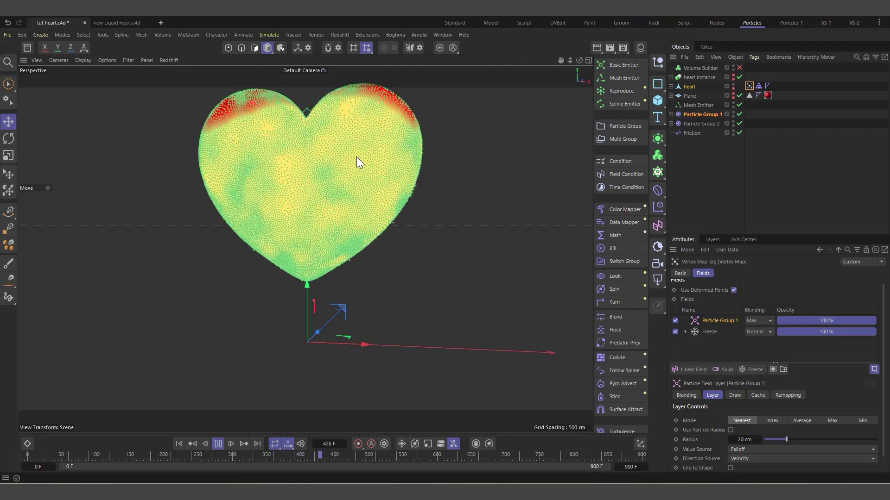
pyautogui.click(219, 444)
# Step: Set the Vertex Map's Freeze layer effect strength to 5% and return to the first frame
pyautogui.click(708, 332)
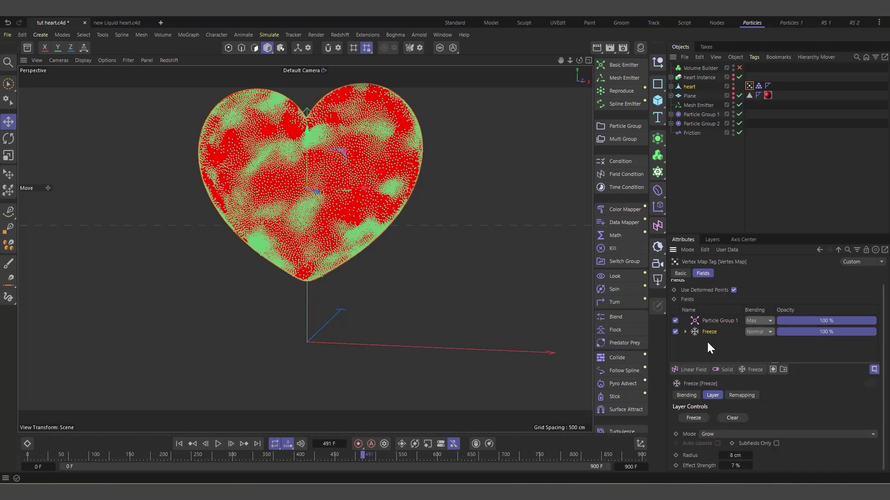
pyautogui.moveTo(733, 466); pyautogui.dragTo(732, 466)
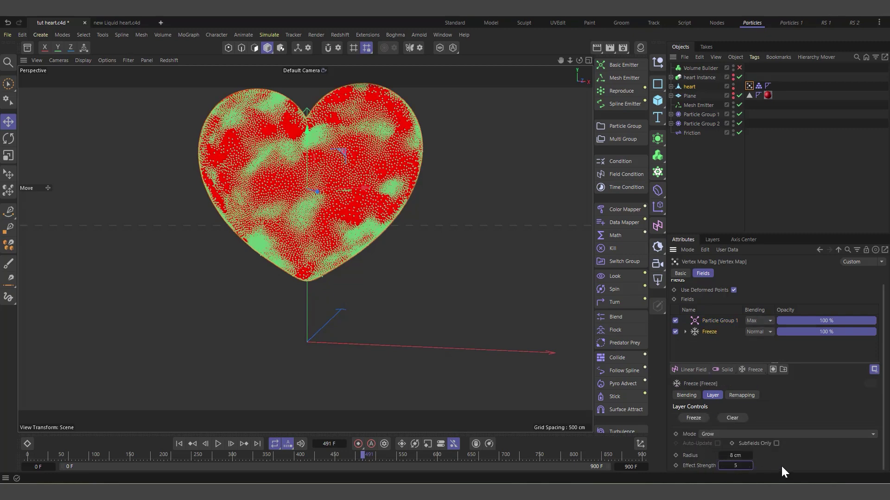
pyautogui.click(178, 446)
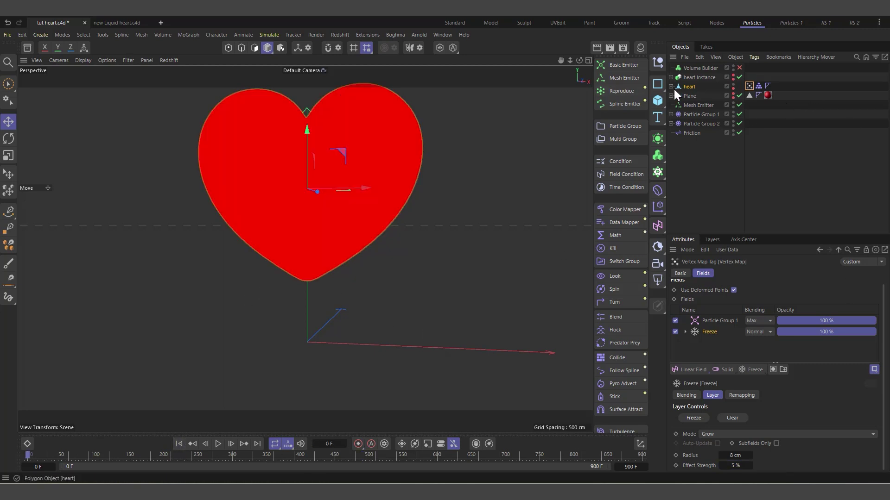
# Step: Add a Matrix object in Object mode and assign the heart as its source object
pyautogui.scroll(-2, 327, 344)
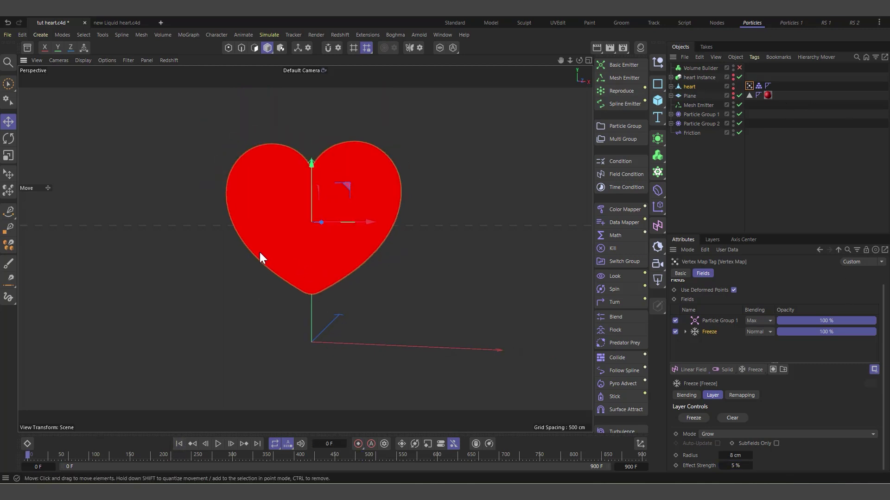
pyautogui.click(658, 170)
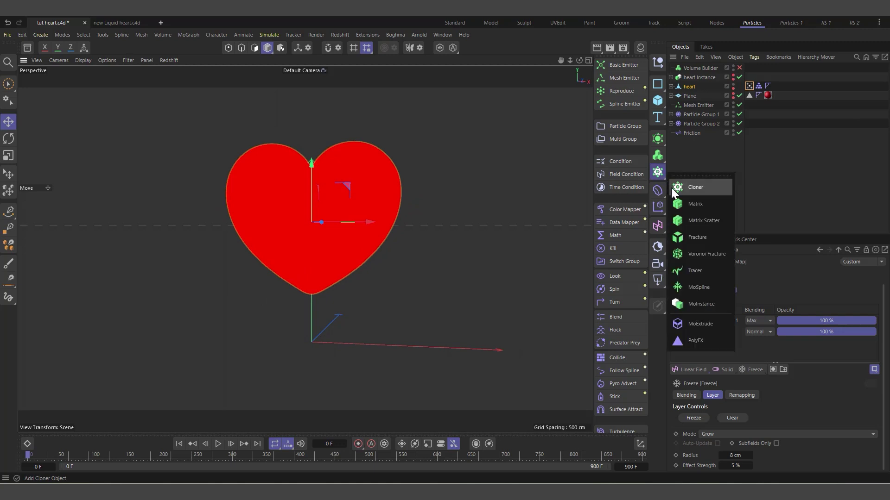
pyautogui.click(695, 204)
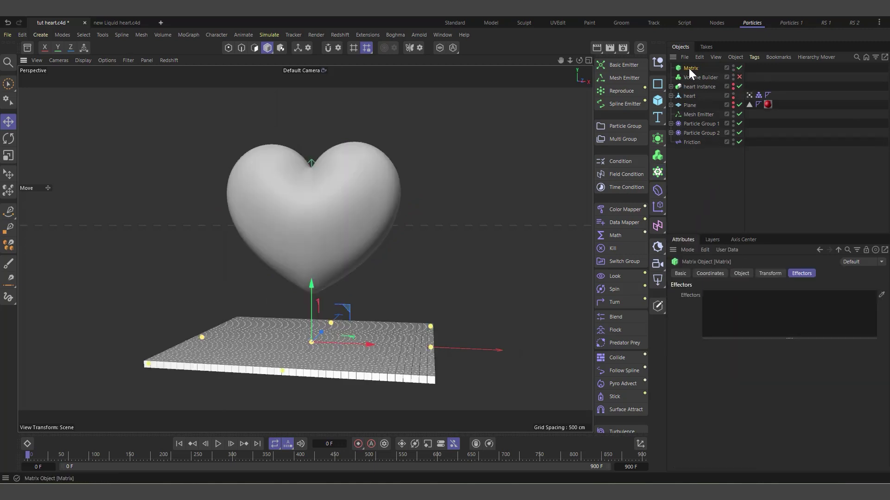
pyautogui.click(740, 274)
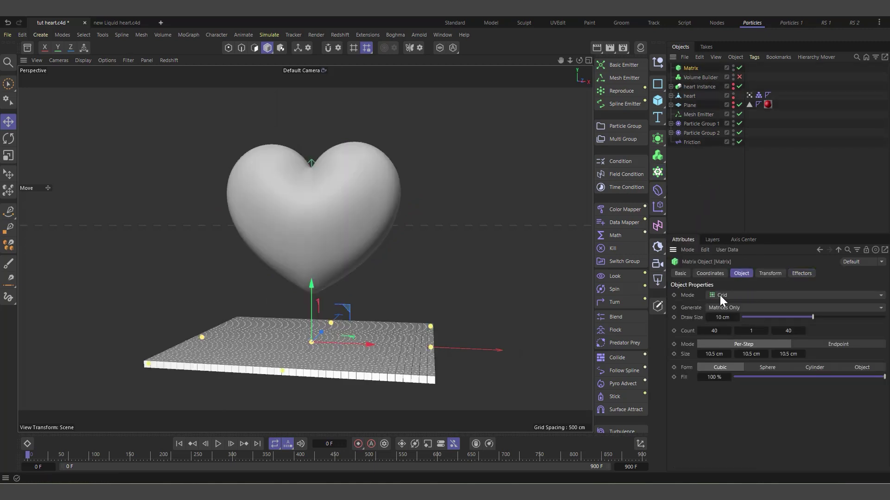
pyautogui.click(728, 295)
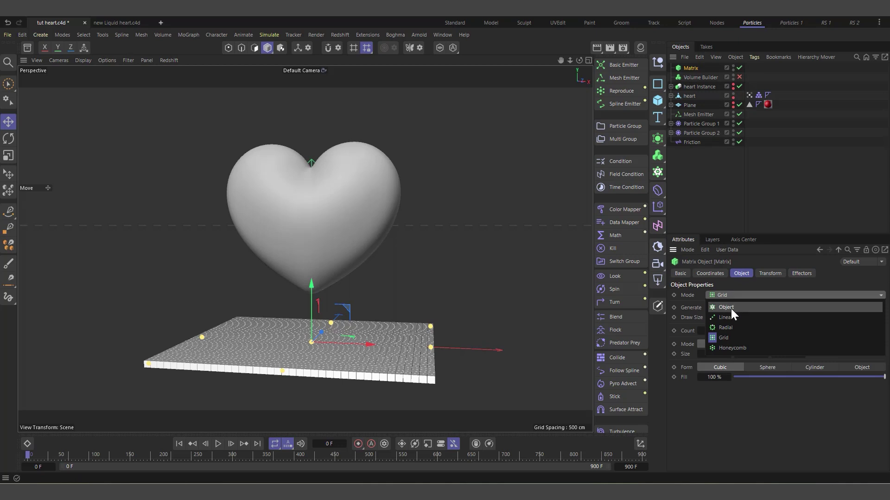
pyautogui.click(730, 309)
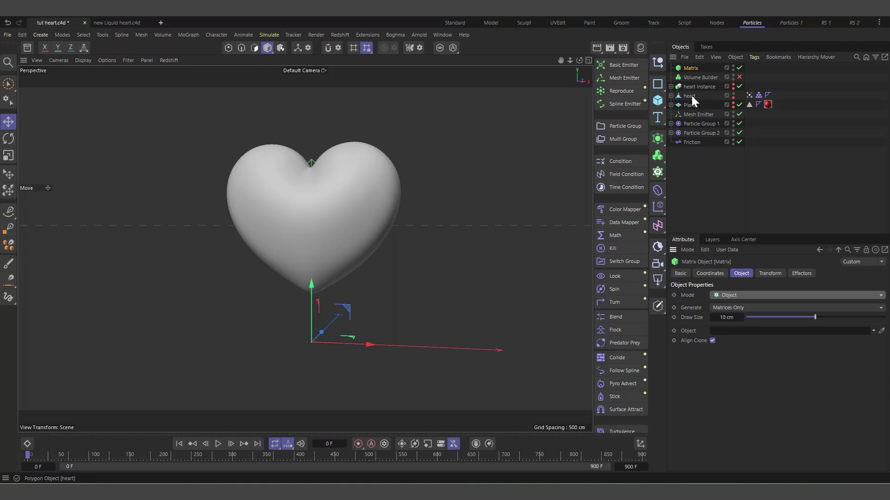
pyautogui.moveTo(691, 95); pyautogui.dragTo(757, 333)
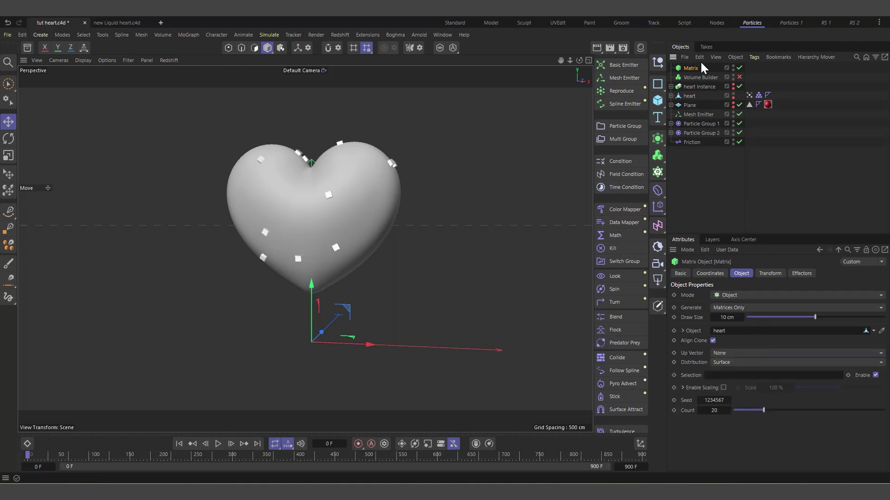
# Step: Hide the heart in the viewport and raise the Matrix's surface count to 6432
pyautogui.click(732, 94)
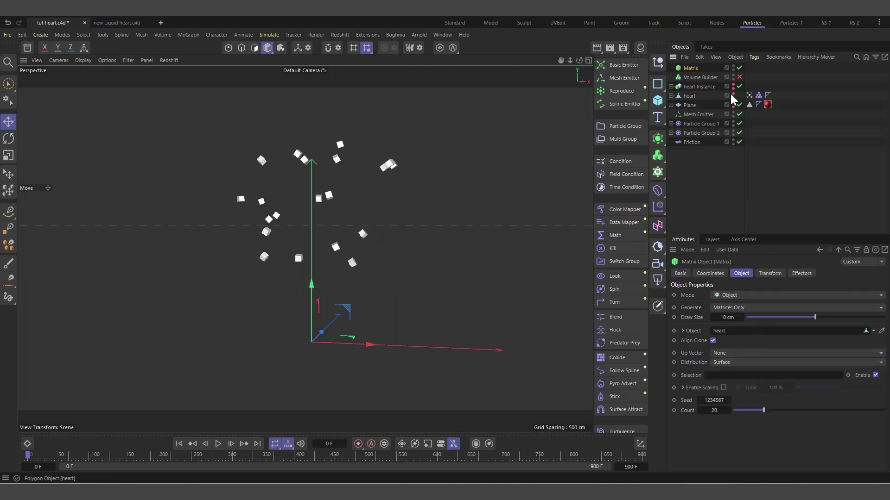
pyautogui.moveTo(763, 411); pyautogui.dragTo(884, 411)
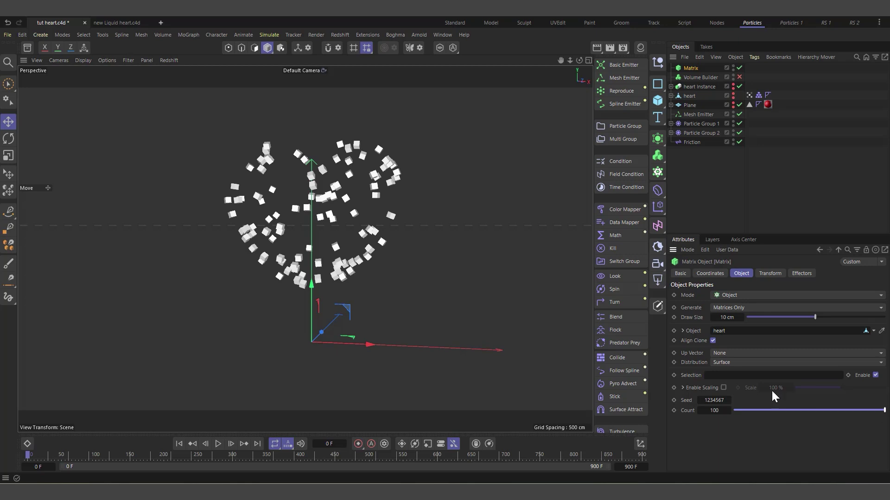
pyautogui.moveTo(710, 411); pyautogui.dragTo(885, 410)
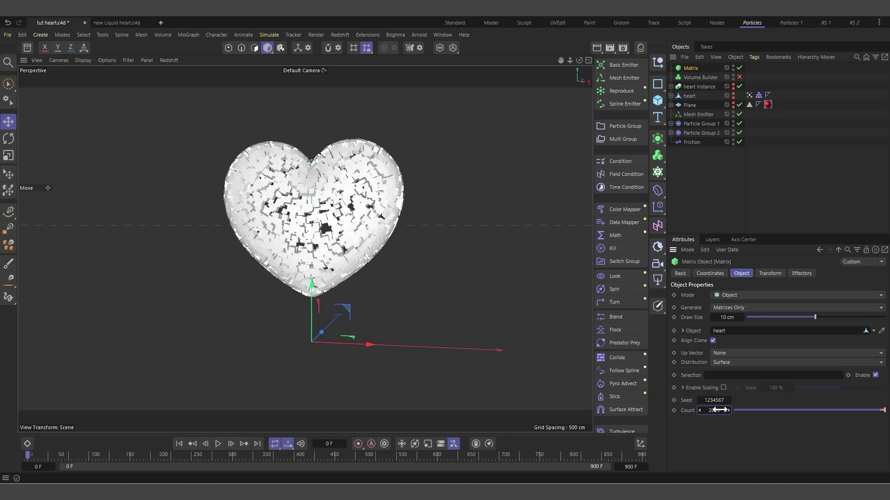
pyautogui.moveTo(715, 412); pyautogui.dragTo(843, 411)
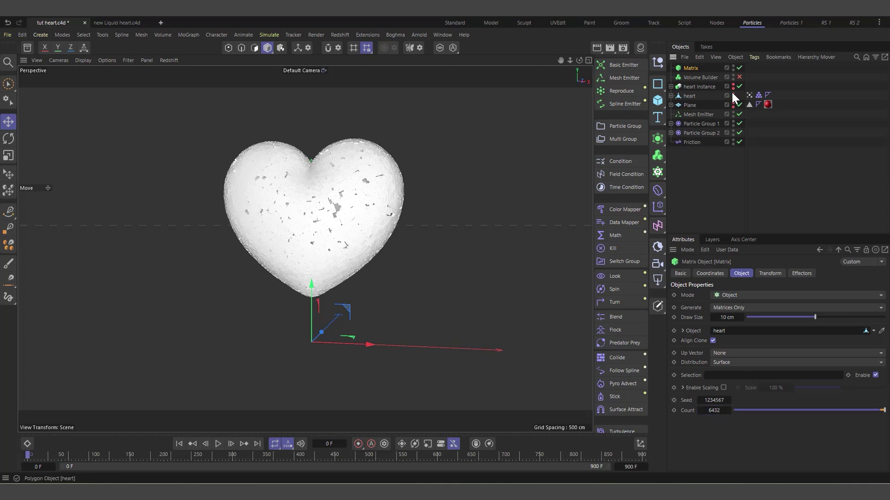
# Step: Disable the Matrix, inspect the heart's polygon lines in the viewport, and return to the plain shaded display
pyautogui.click(739, 67)
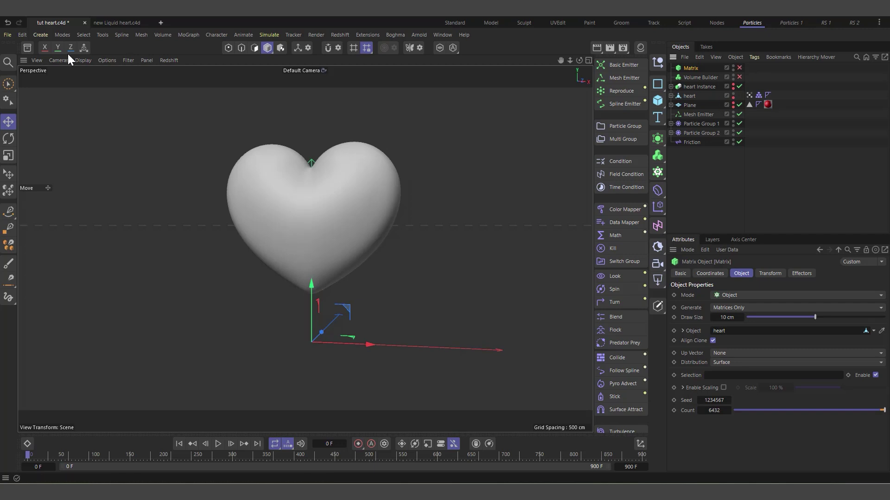
pyautogui.click(108, 60)
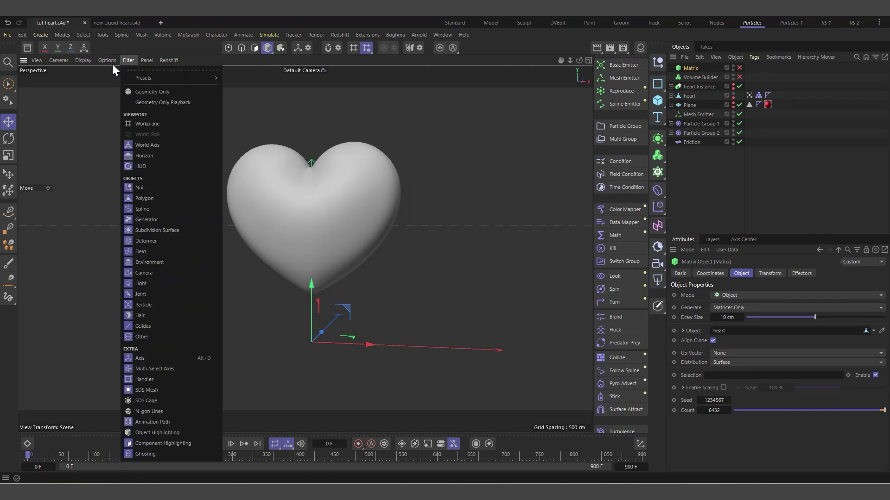
pyautogui.moveTo(105, 77)
pyautogui.moveTo(86, 62)
pyautogui.click(95, 100)
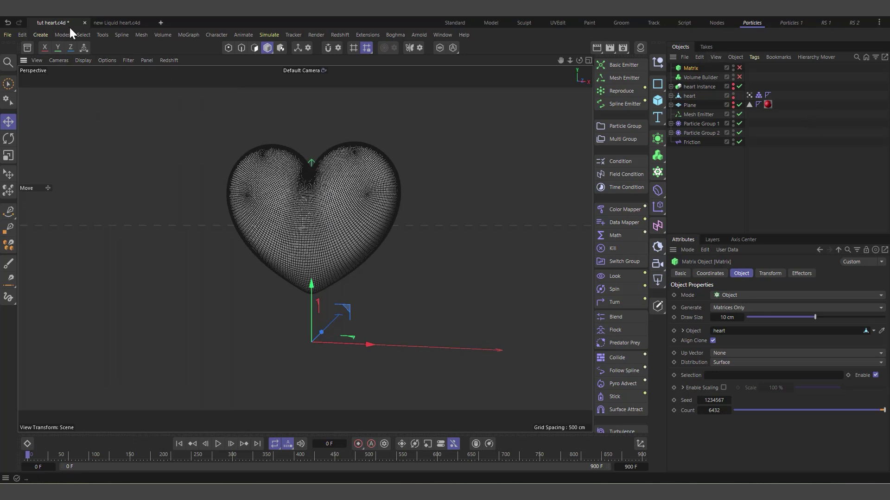
pyautogui.click(83, 61)
pyautogui.click(90, 88)
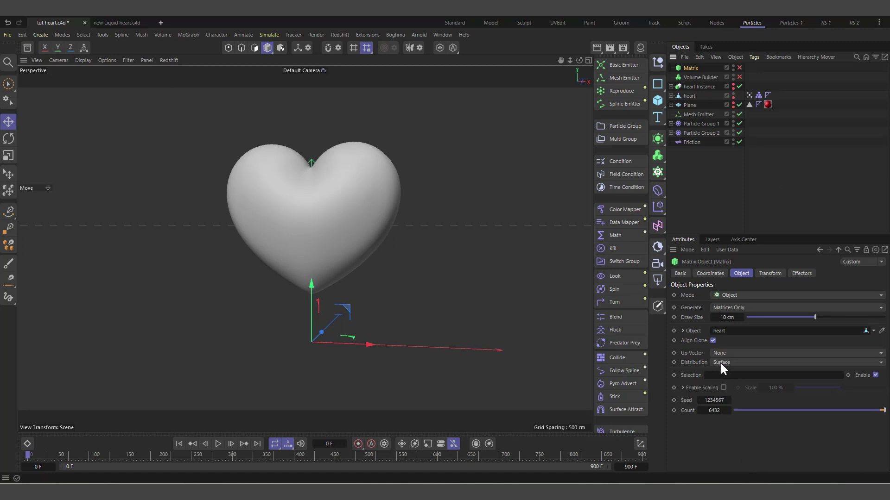
# Step: Set the Matrix's distribution to Edge and re-enable the Matrix
pyautogui.click(749, 362)
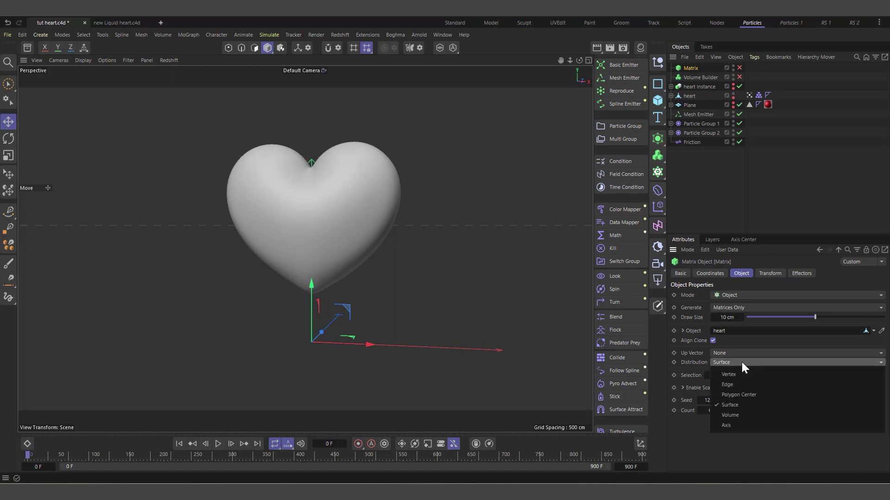
pyautogui.click(734, 385)
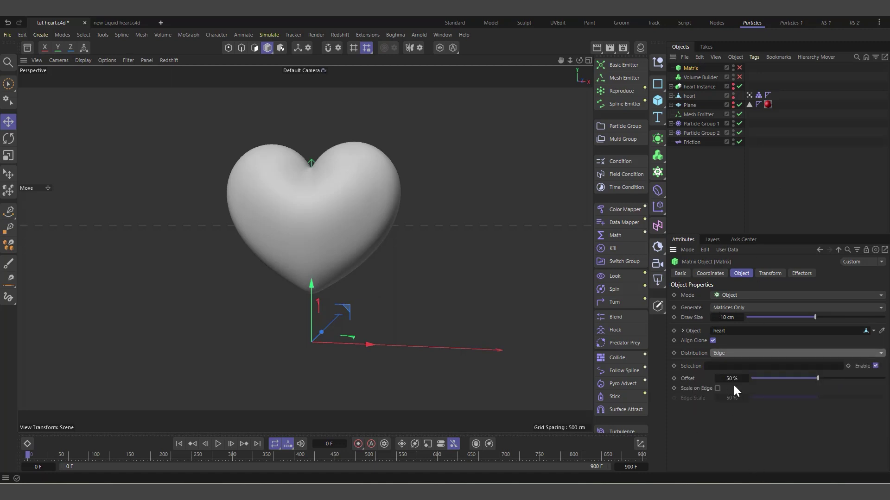
pyautogui.click(739, 68)
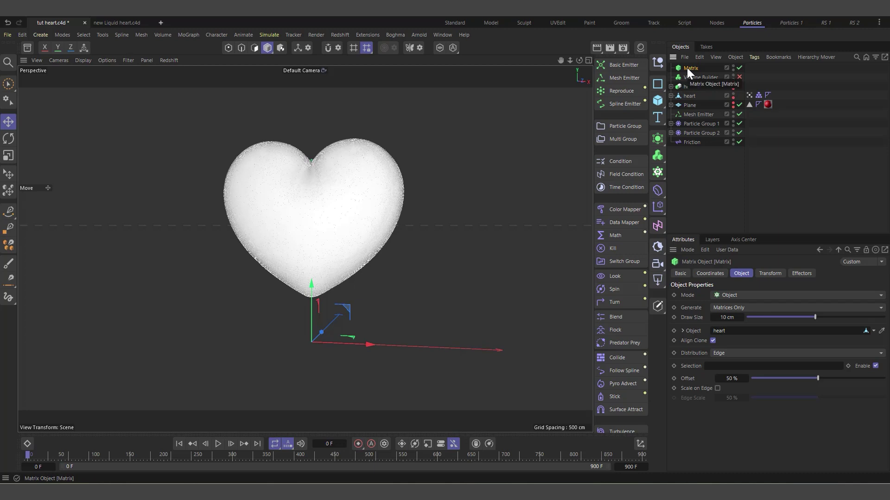
# Step: Add a Plain effector to the Matrix with position off and a uniform scale of -1
pyautogui.click(658, 206)
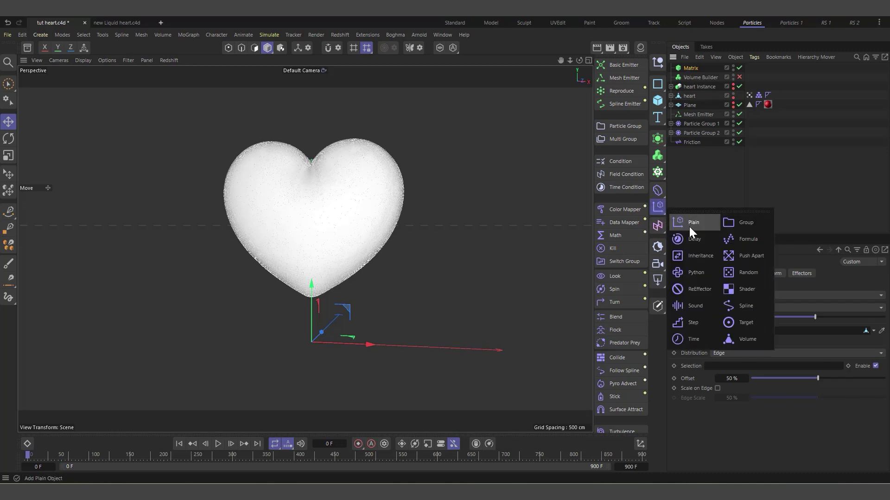
pyautogui.click(689, 224)
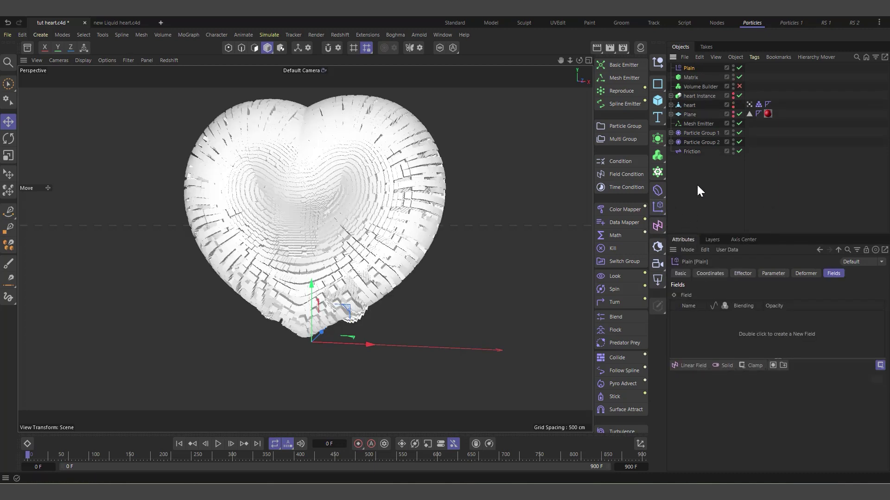
pyautogui.click(770, 274)
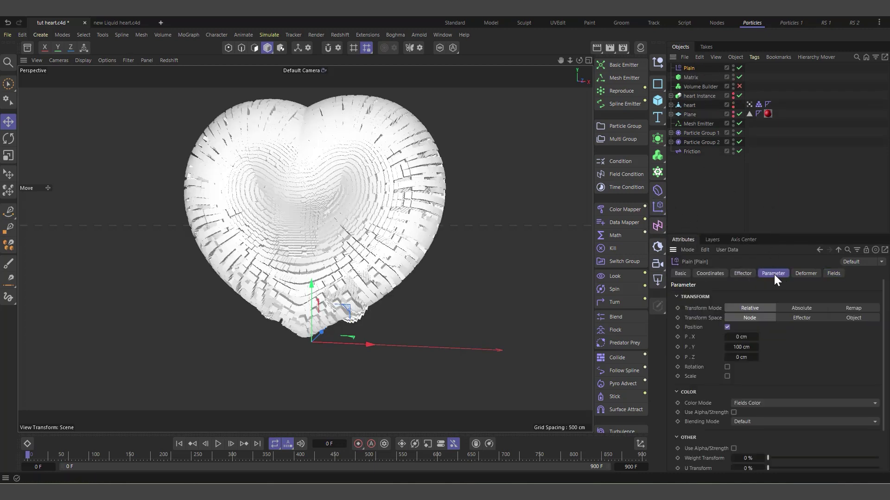
pyautogui.click(727, 326)
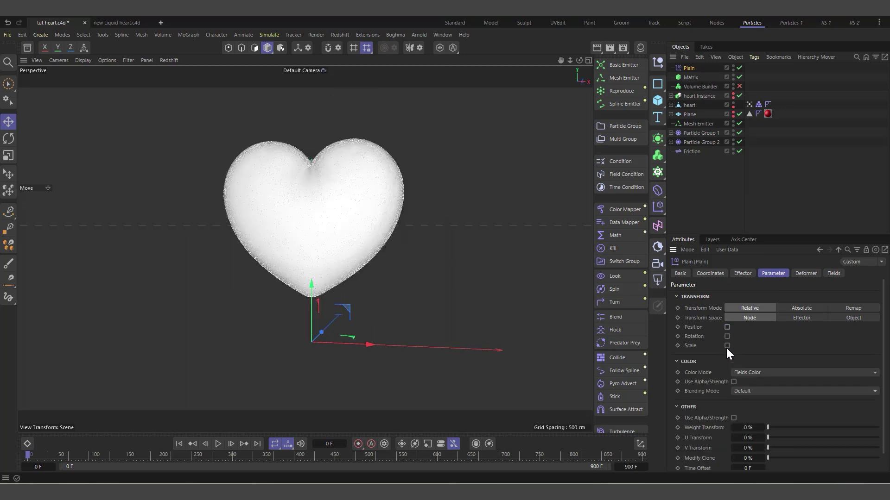
pyautogui.click(727, 345)
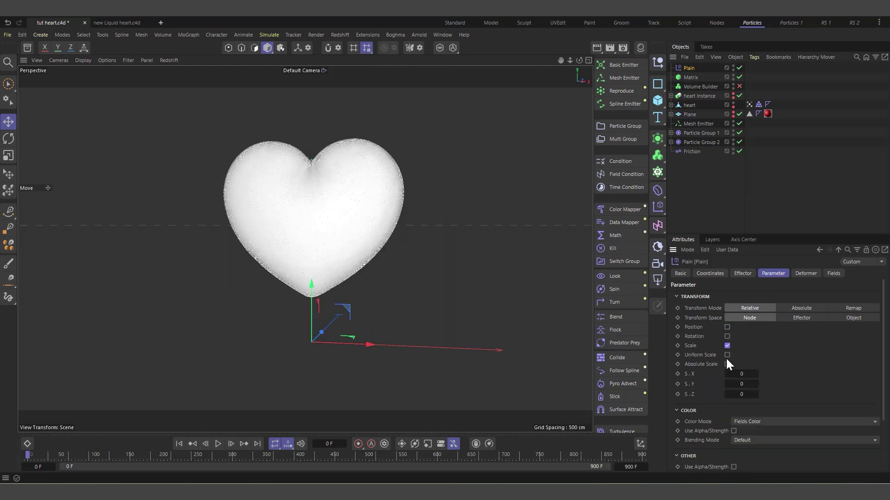
pyautogui.click(727, 355)
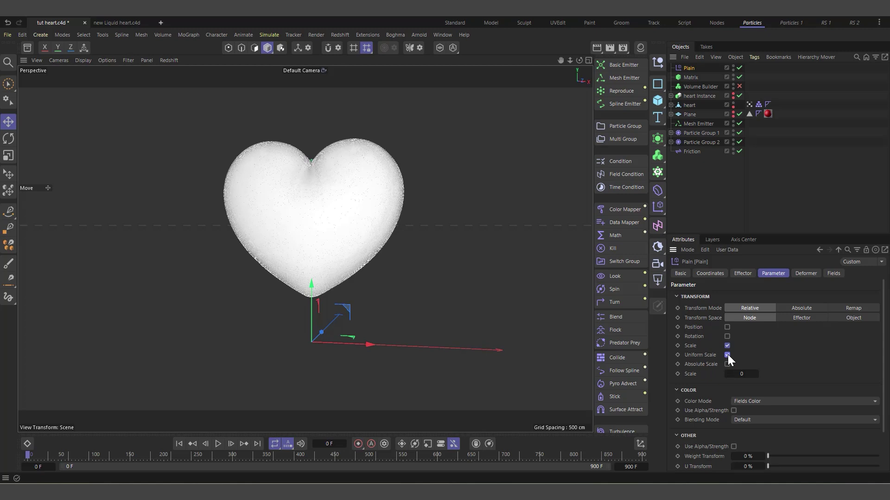
pyautogui.click(743, 374)
pyautogui.write('-1')
pyautogui.press('Return')
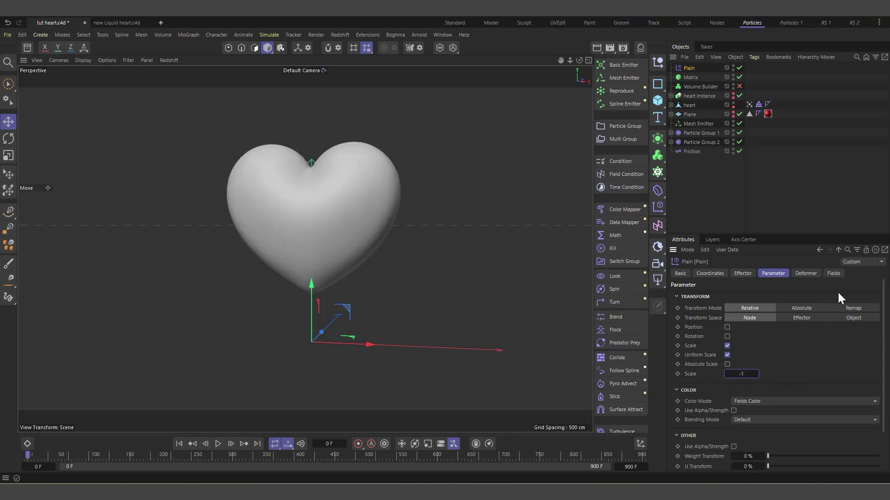
# Step: Add the heart's Vertex Map as a field of the Plain effector and play the animation to check its influence on the Matrix
pyautogui.click(833, 274)
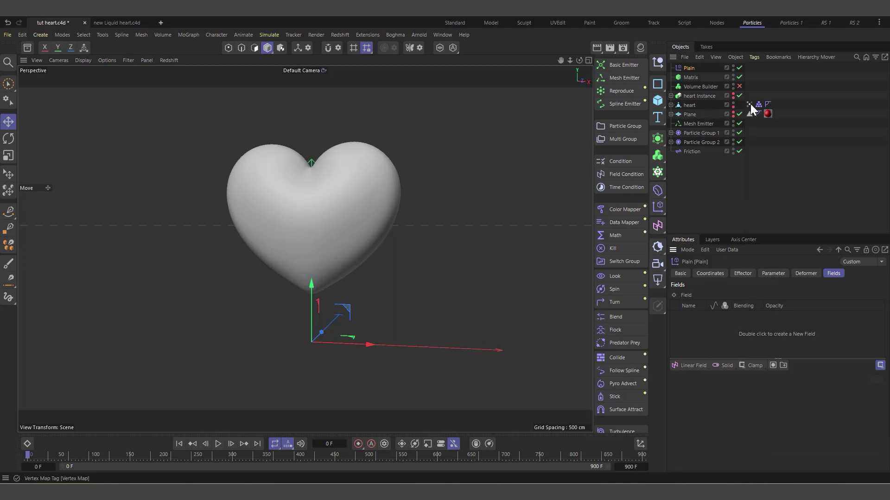
pyautogui.moveTo(750, 104); pyautogui.dragTo(733, 336)
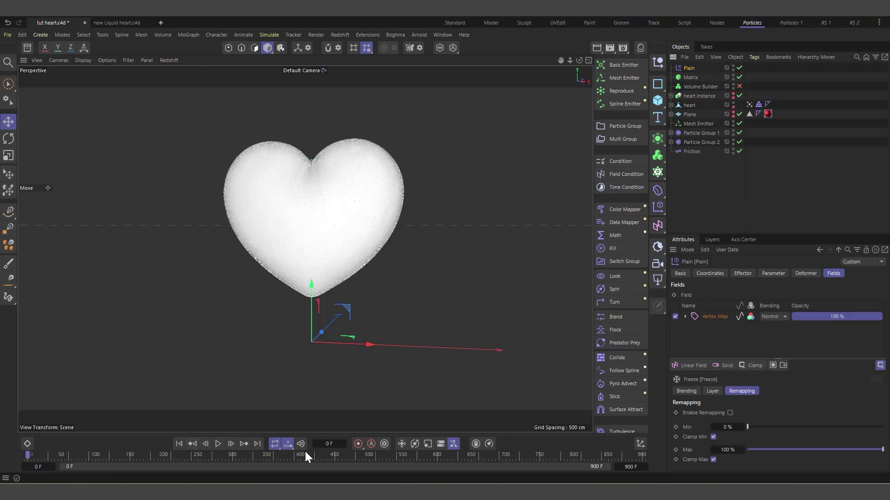
pyautogui.click(218, 444)
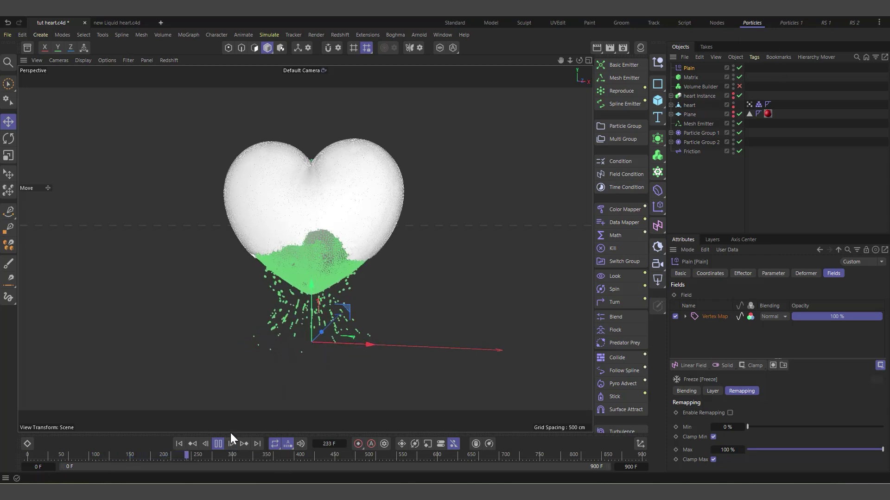
# Step: Turn off the heart object's viewport visibility and play the animation briefly to check the Matrix
pyautogui.click(219, 444)
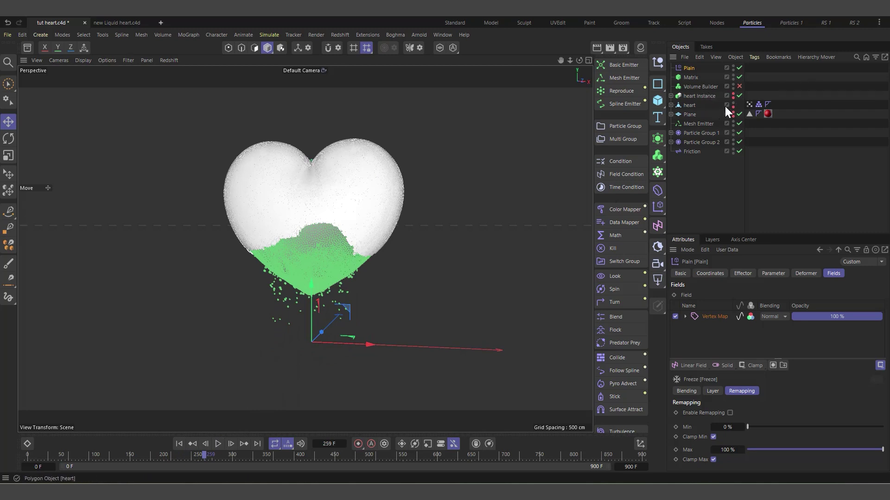
pyautogui.click(695, 105)
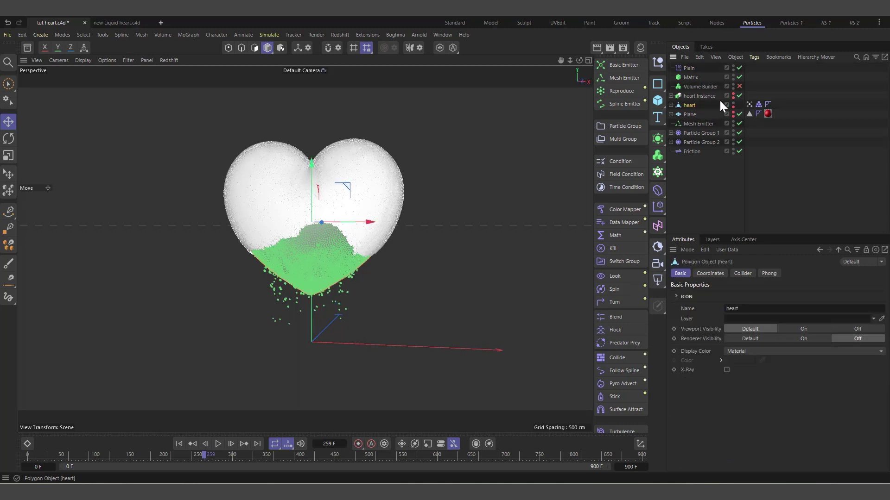
pyautogui.click(732, 102)
pyautogui.click(732, 102)
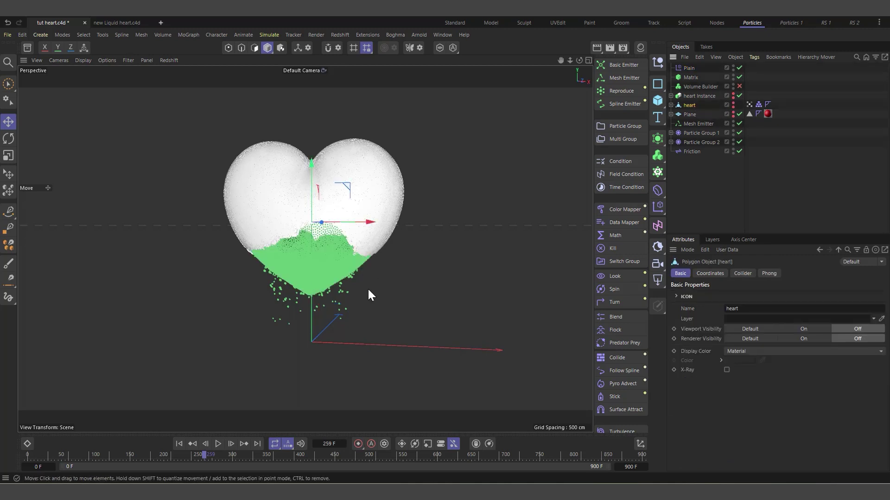
pyautogui.click(217, 444)
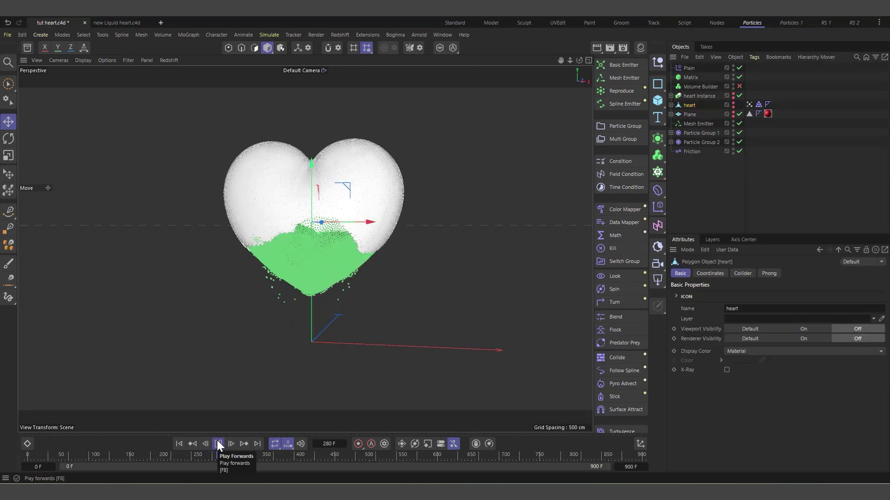
pyautogui.click(222, 443)
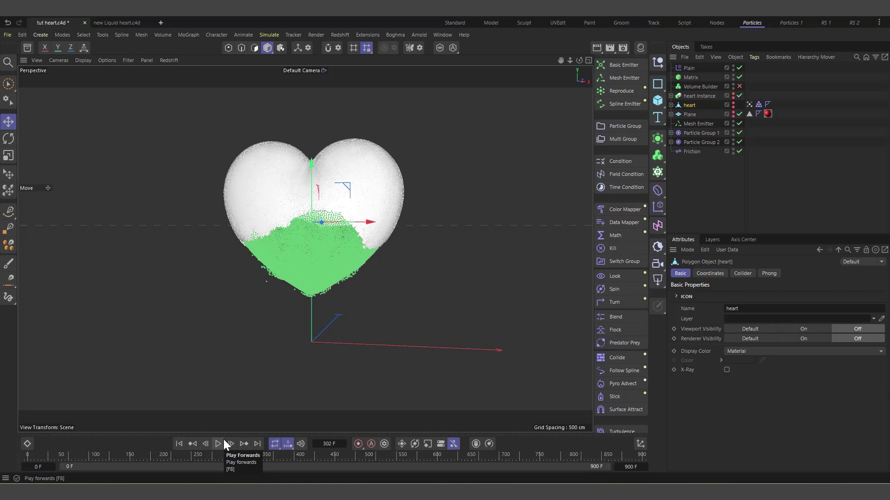
# Step: Set the Plain effector's transform mode to Remap and play the animation to check how the Matrix grows
pyautogui.click(690, 68)
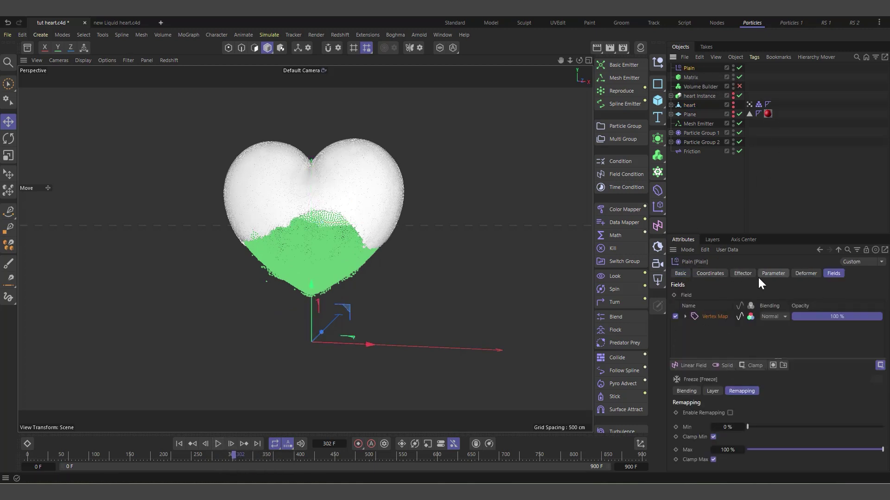
pyautogui.click(771, 274)
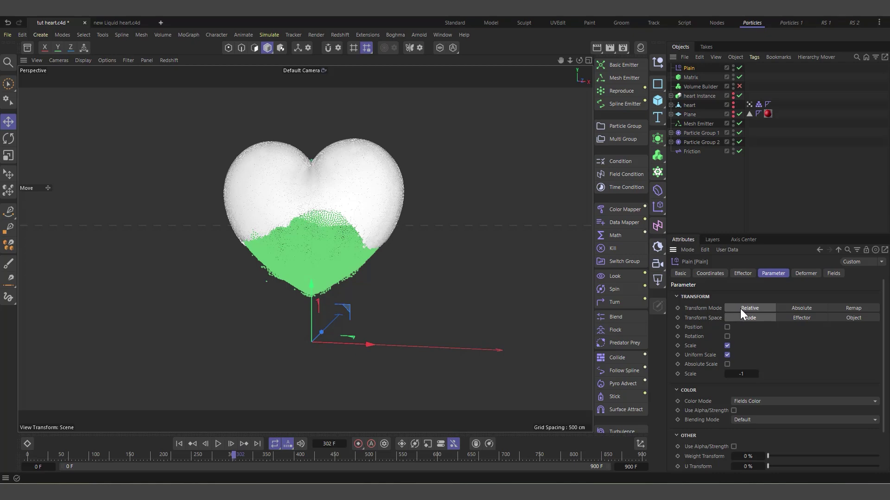
pyautogui.click(851, 308)
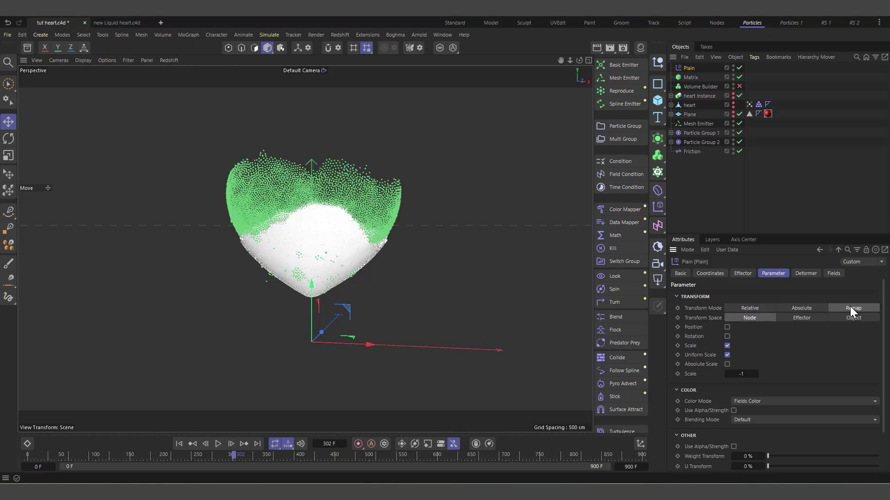
pyautogui.click(216, 444)
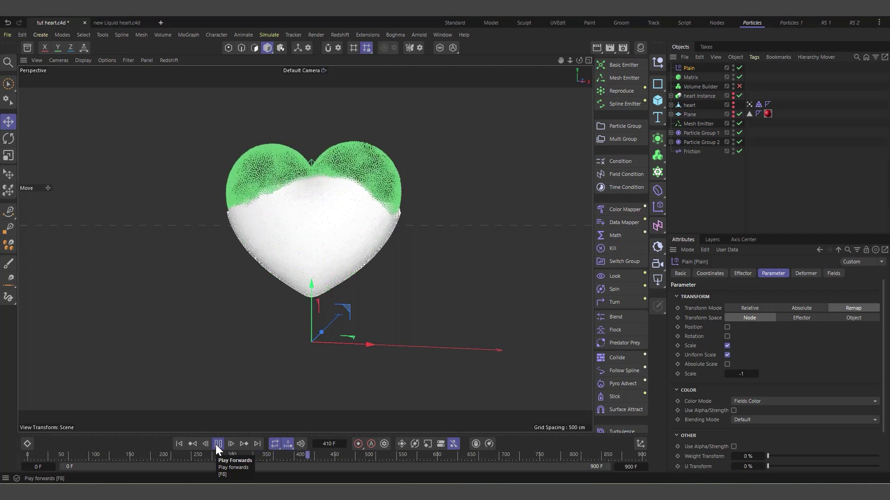
pyautogui.click(217, 444)
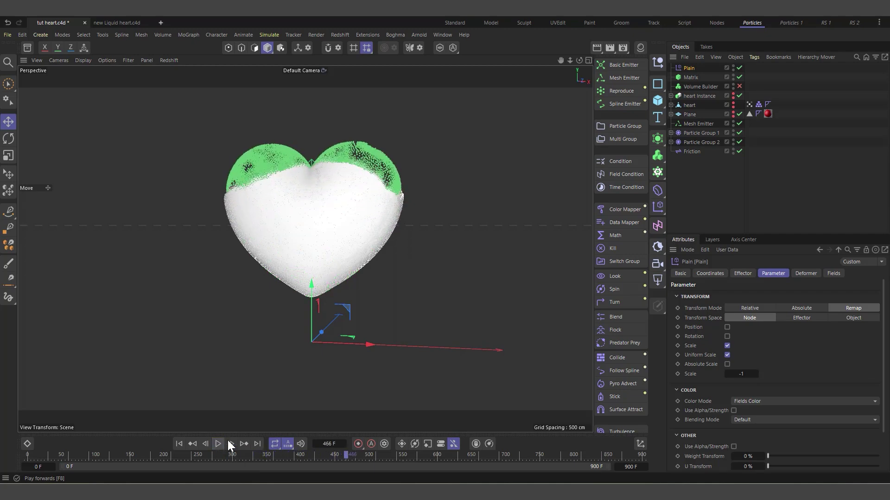
# Step: Add the Matrix as the last object in the Volume Builder with Use Particle Size enabled, and hide the Matrix in the viewport
pyautogui.click(695, 87)
pyautogui.moveTo(688, 76); pyautogui.dragTo(719, 360)
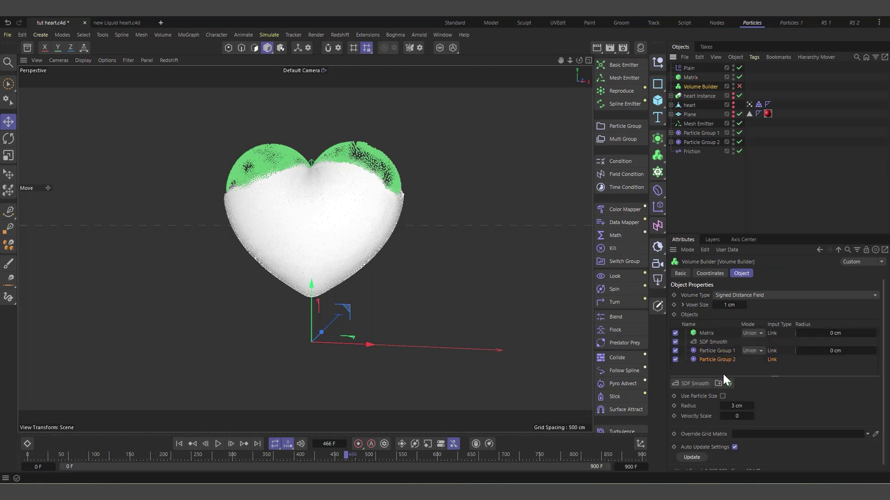
pyautogui.click(732, 75)
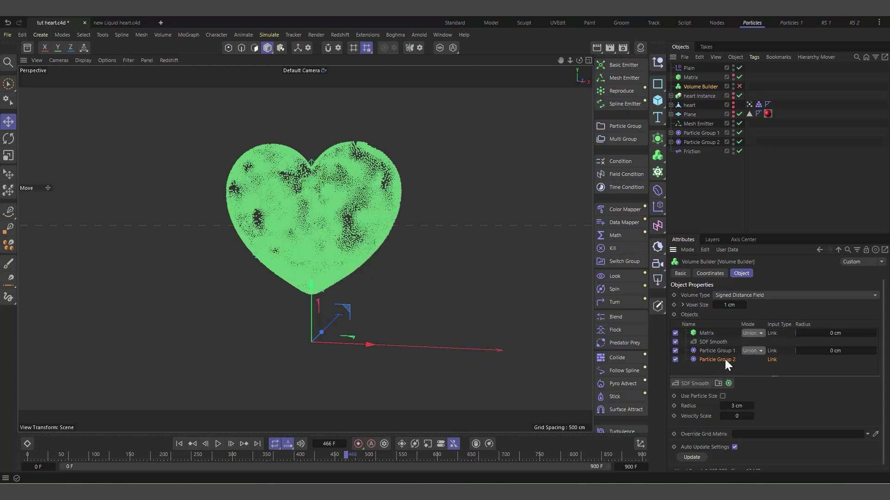
pyautogui.moveTo(707, 333); pyautogui.dragTo(713, 366)
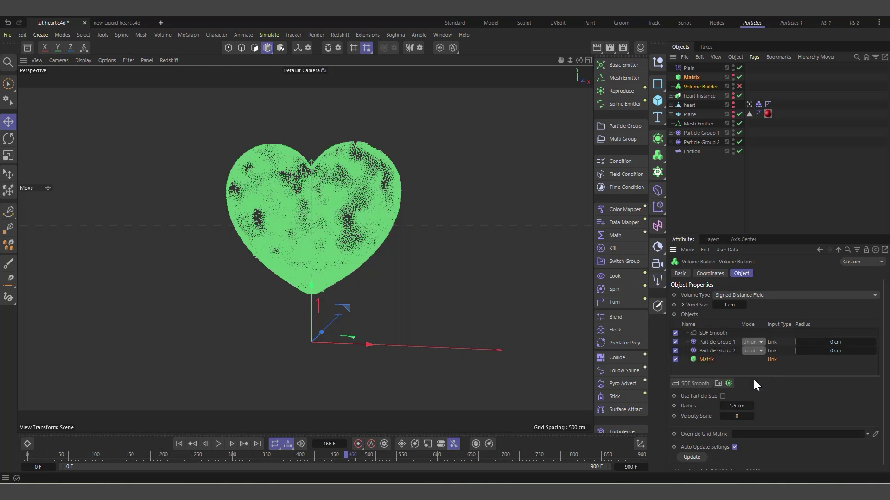
pyautogui.click(722, 396)
# Step: Replay the animation from the first frame to about frame 159 to check the rising particles and Matrix points
pyautogui.click(179, 444)
pyautogui.click(218, 443)
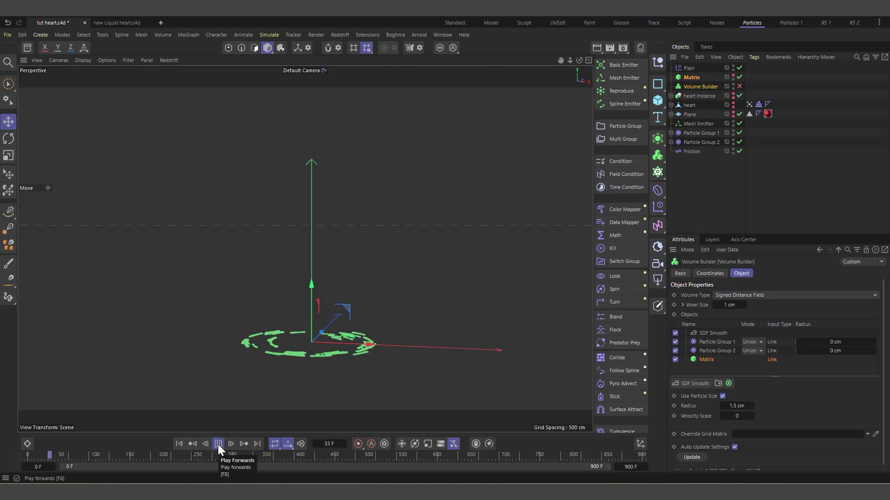
pyautogui.click(218, 444)
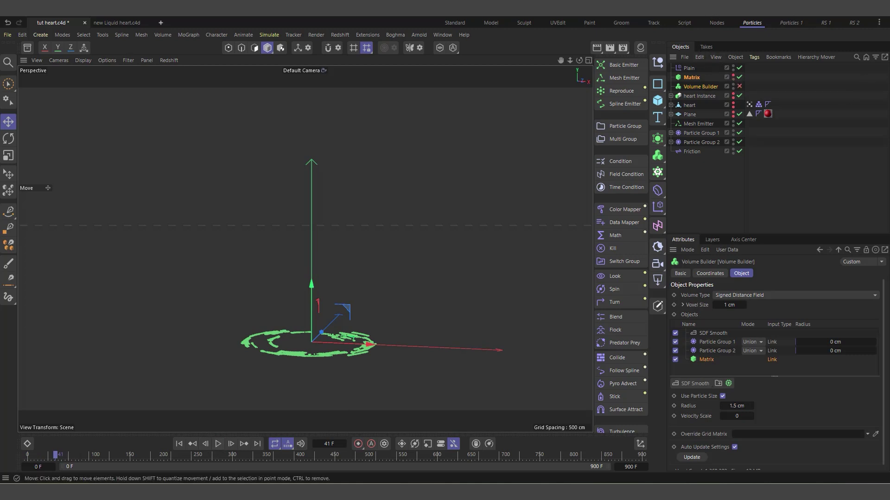
pyautogui.click(218, 444)
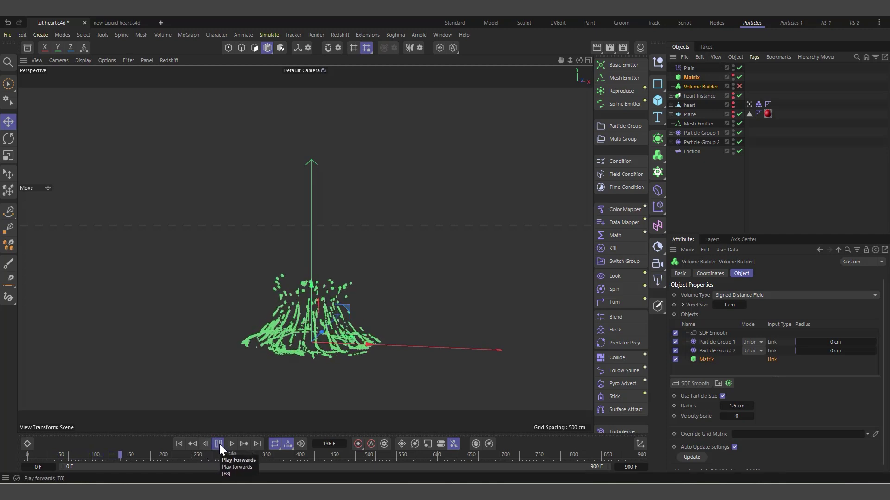
pyautogui.click(219, 444)
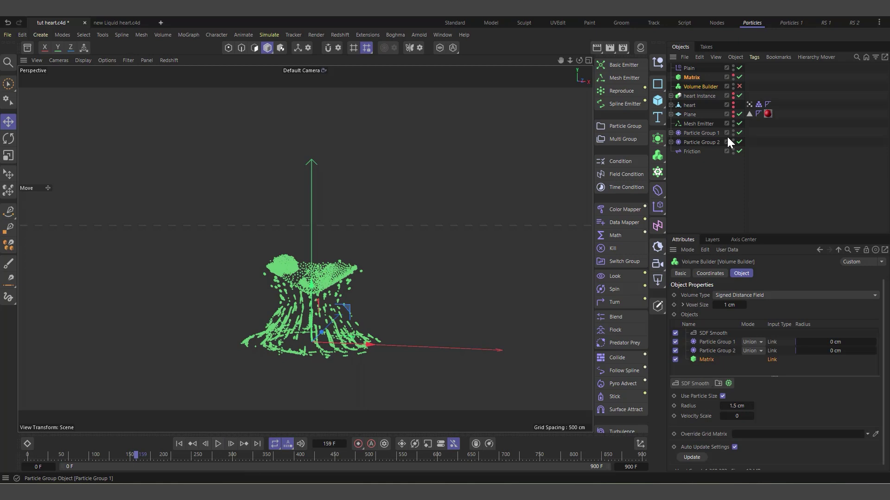
# Step: Enable the Volume Builder and play the animation in short stretches to inspect the generated volume
pyautogui.click(739, 87)
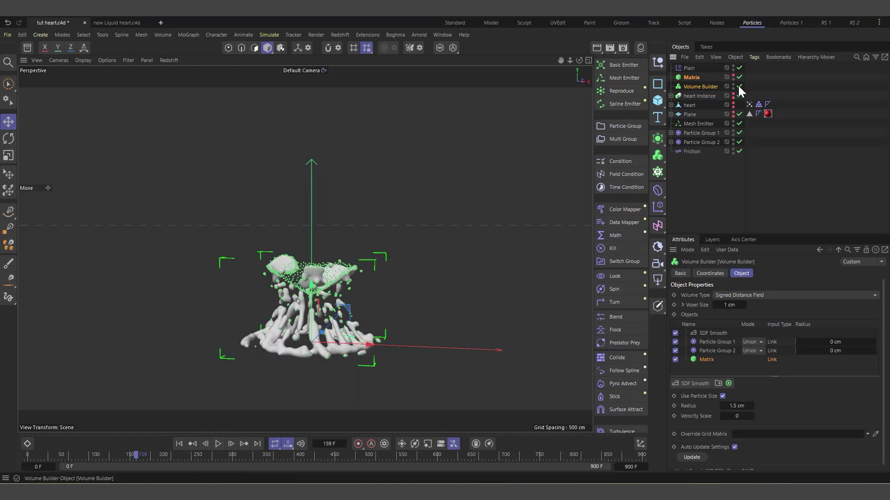
pyautogui.click(218, 443)
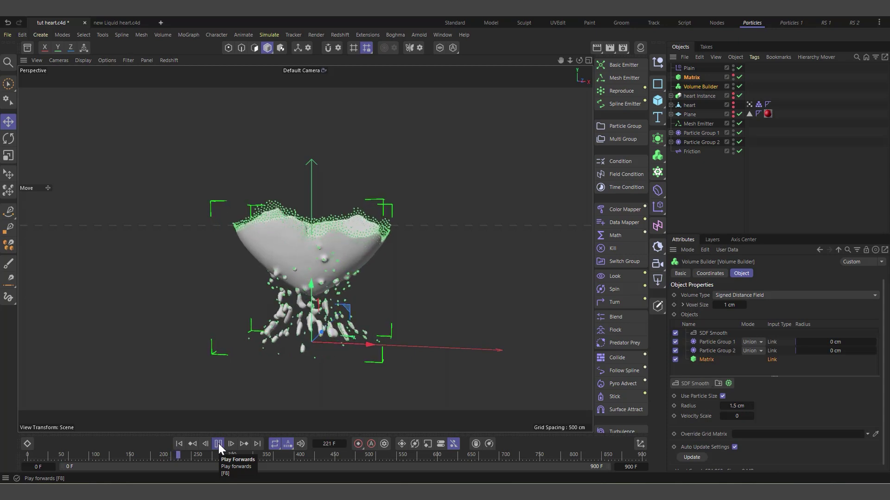
pyautogui.click(218, 444)
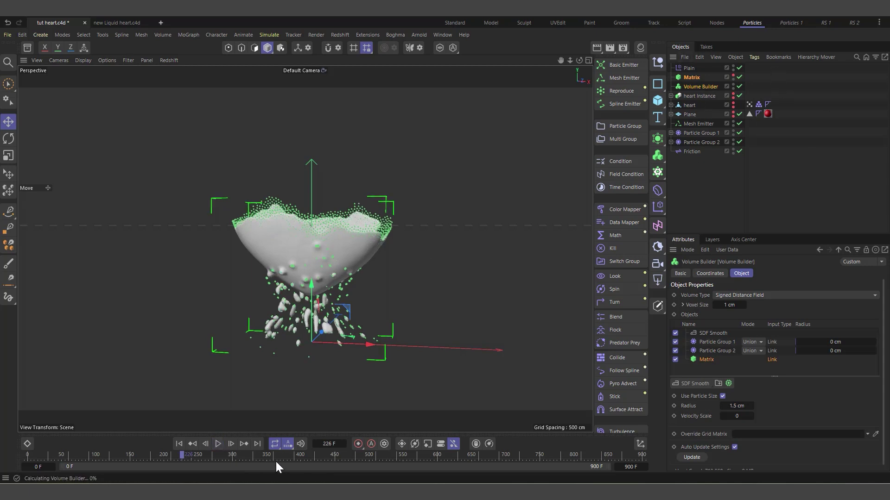
pyautogui.click(216, 446)
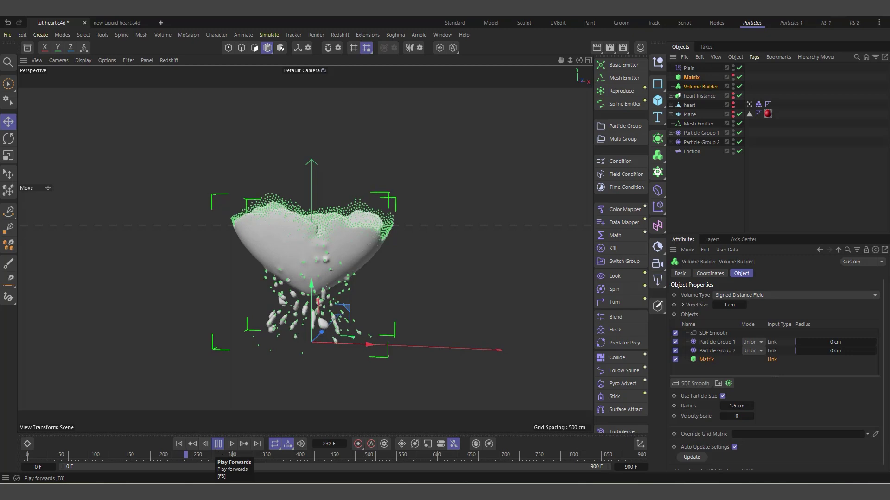
pyautogui.click(216, 444)
# Step: Disable the Volume Builder and replay the animation from the first frame, stopping at frame 197
pyautogui.click(739, 86)
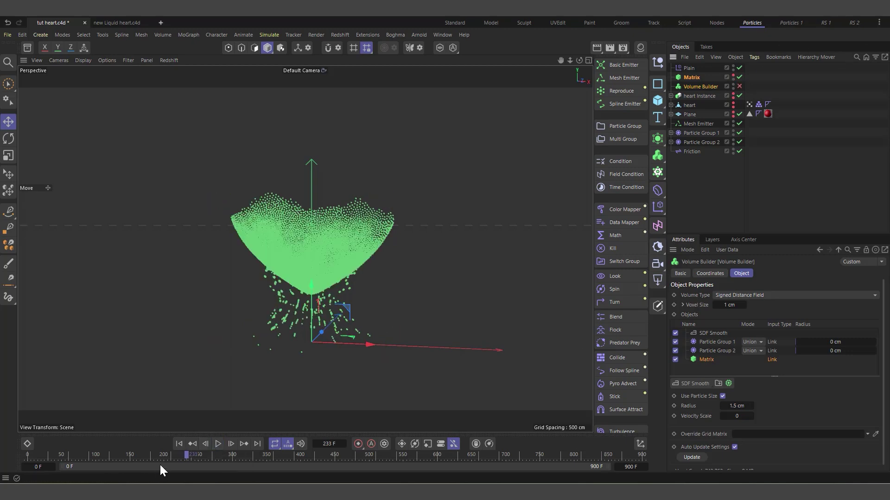
pyautogui.click(221, 444)
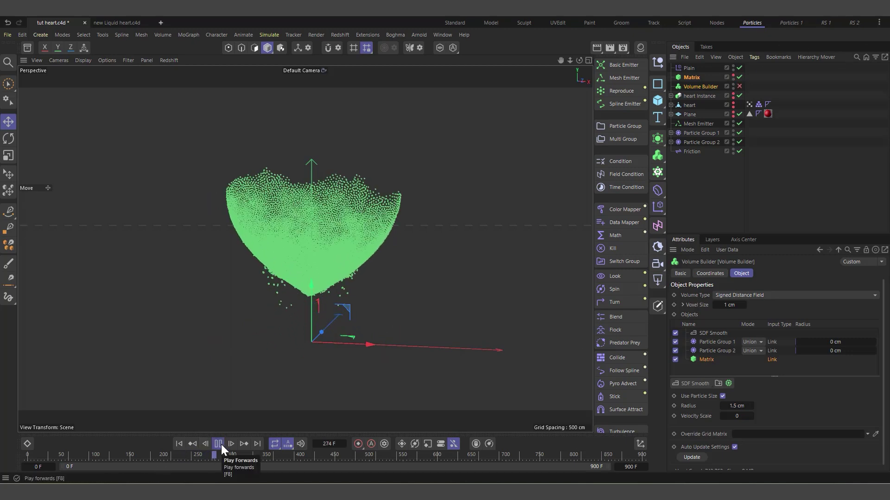
pyautogui.click(219, 445)
pyautogui.moveTo(216, 457); pyautogui.dragTo(186, 451)
pyautogui.click(179, 444)
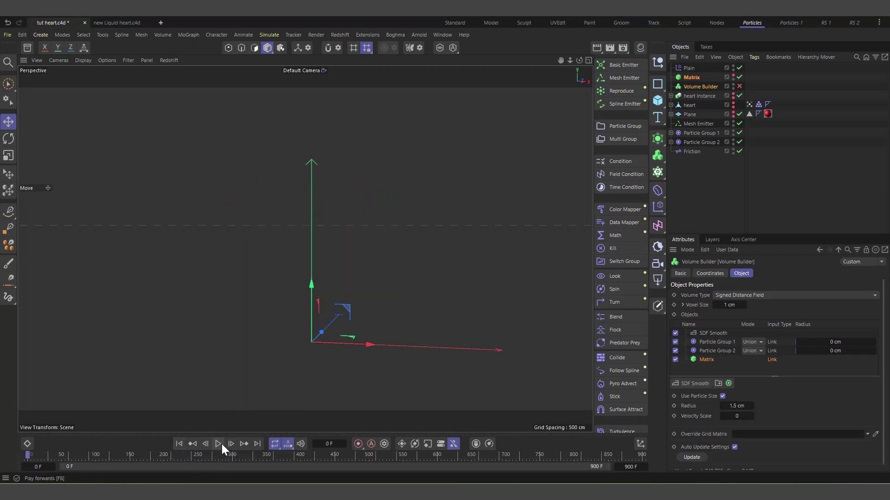
pyautogui.click(220, 444)
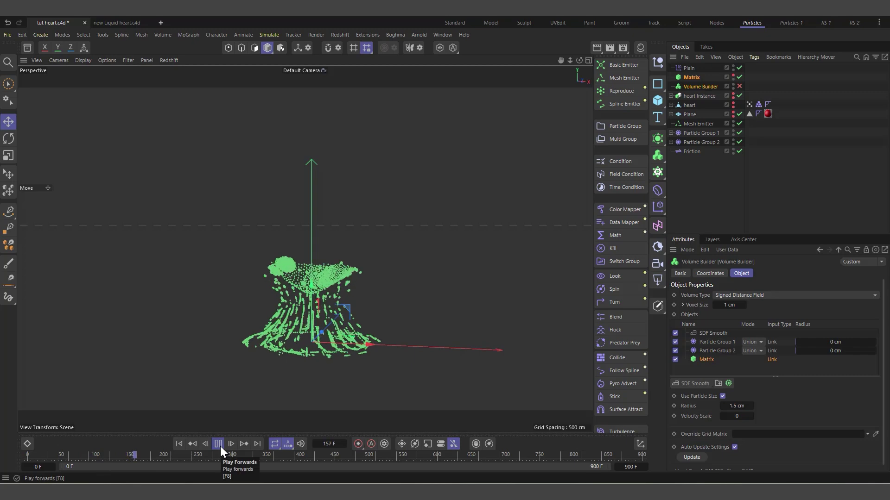
pyautogui.click(220, 444)
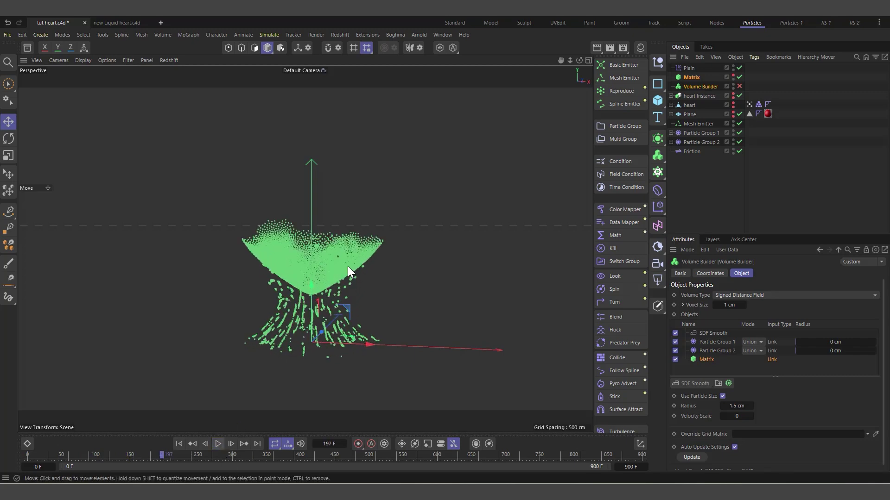
# Step: Re-enable the Volume Builder and place it inside a new Volume Mesher
pyautogui.scroll(2, 306, 351)
pyautogui.scroll(1, 317, 346)
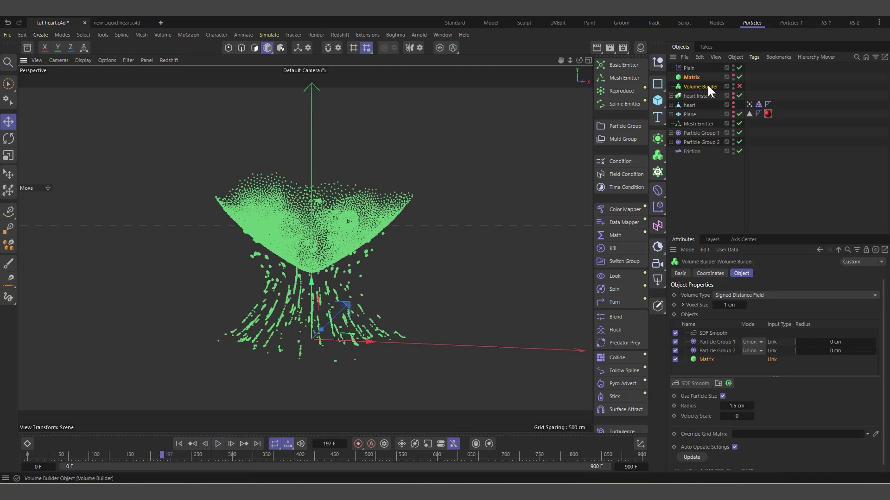
pyautogui.click(740, 86)
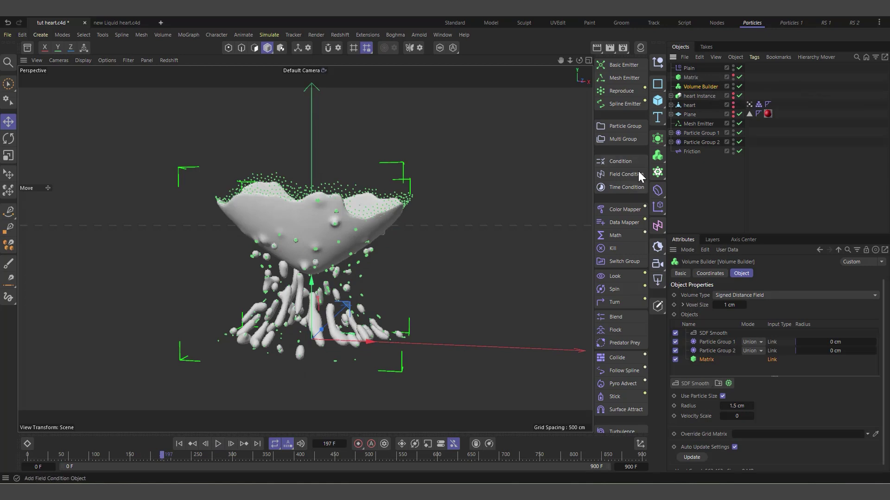
pyautogui.moveTo(658, 155); pyautogui.dragTo(694, 187)
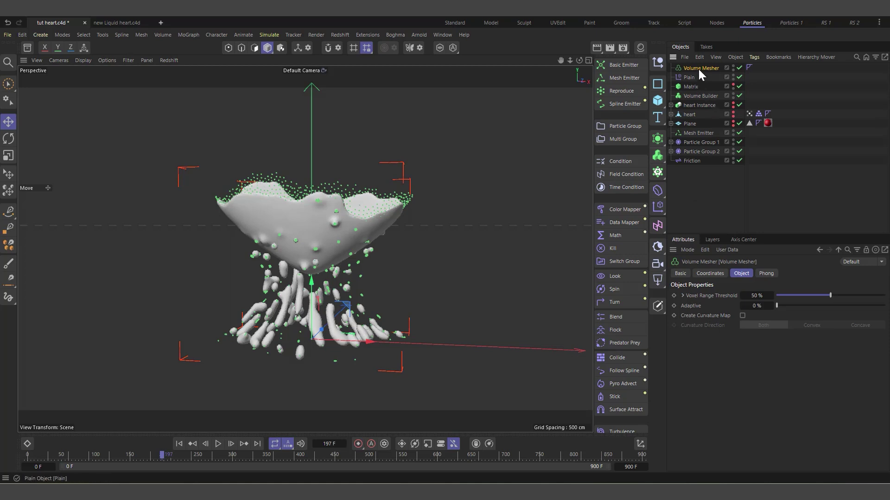
pyautogui.moveTo(691, 96); pyautogui.dragTo(697, 70)
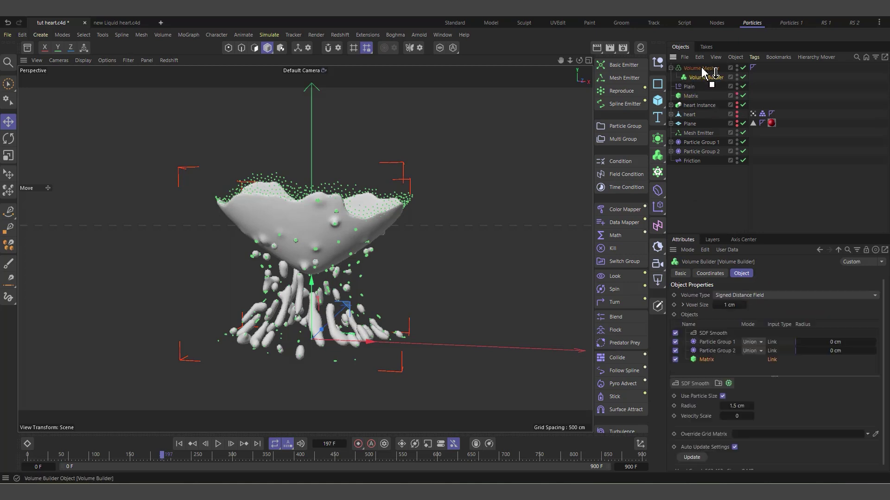
pyautogui.click(697, 70)
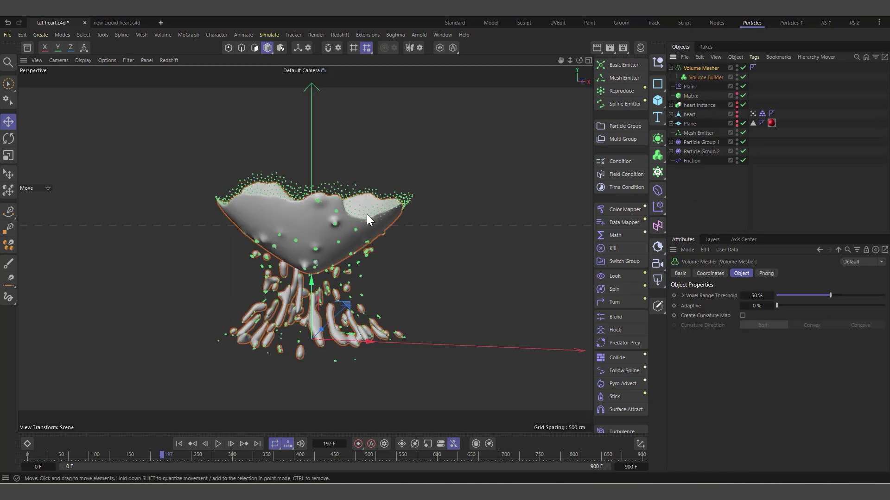
# Step: Add a Vertex Map tag to the Volume Mesher and add the Volume Mesher to the tag's fields
pyautogui.rightClick(696, 69)
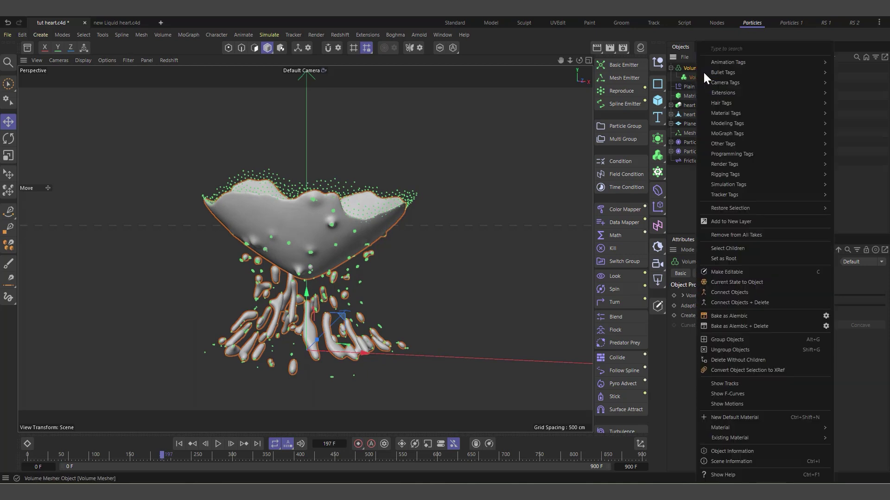
pyautogui.moveTo(740, 144)
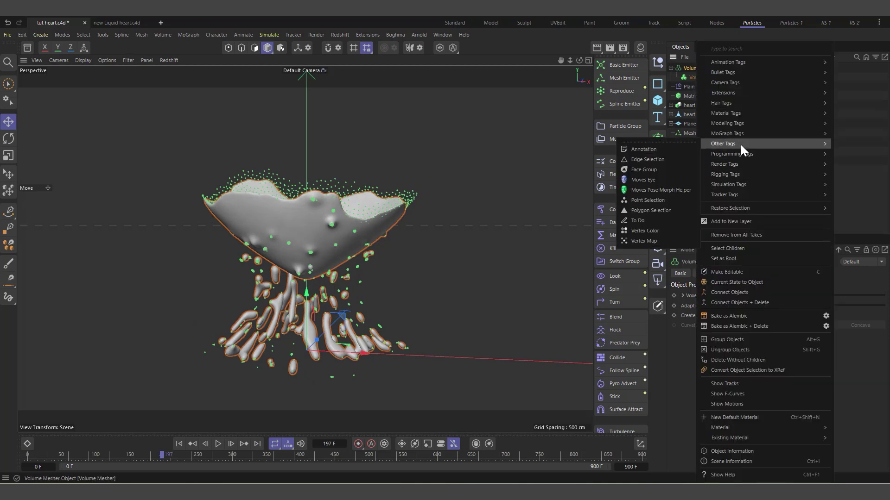
pyautogui.click(657, 235)
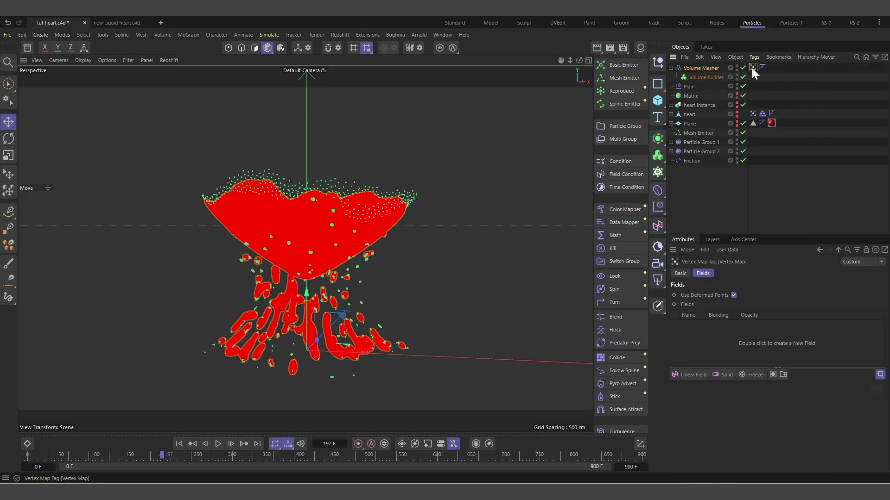
pyautogui.moveTo(752, 69); pyautogui.dragTo(716, 357)
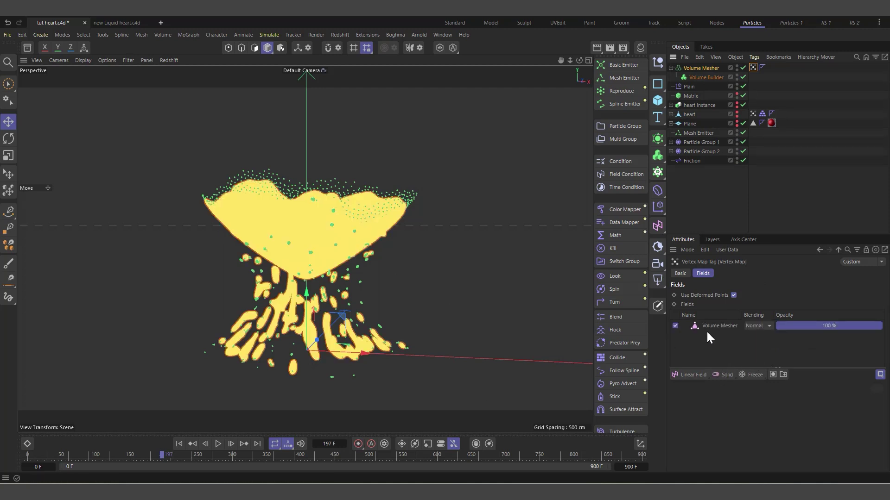
# Step: Set the vertex map's Volume Mesher field layer to Curvature mode with Convex curvature
pyautogui.click(719, 326)
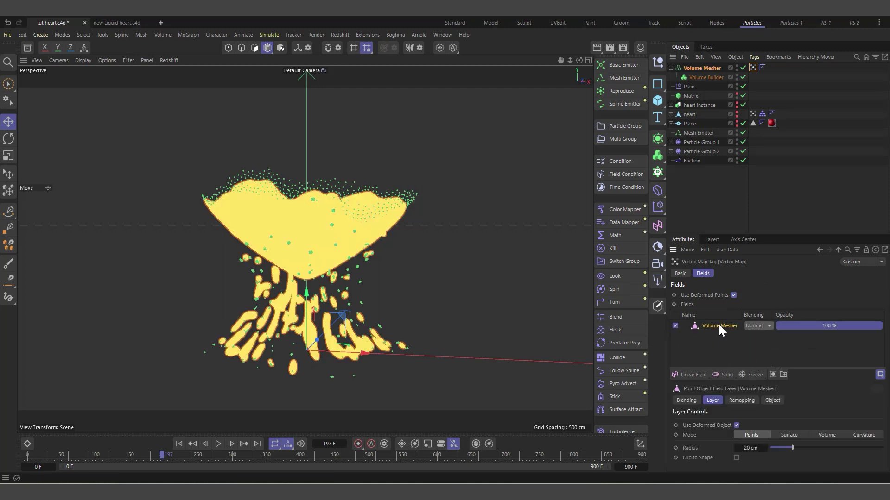
pyautogui.click(864, 438)
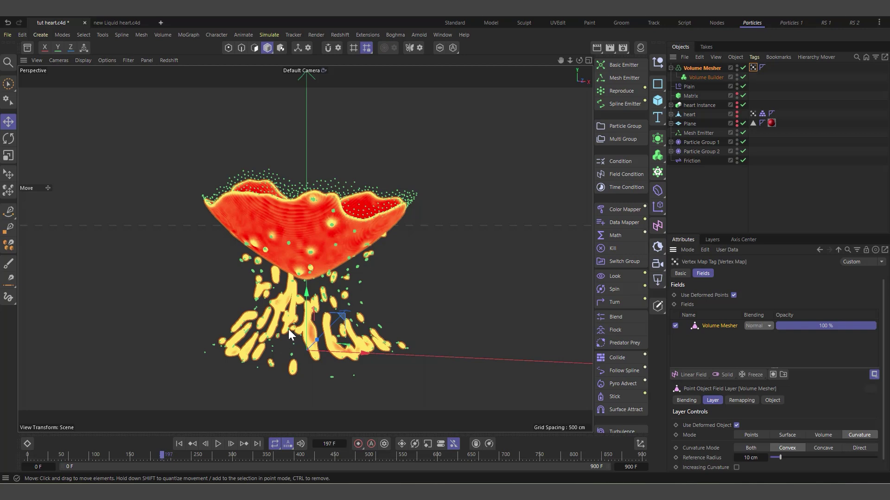
pyautogui.scroll(1, 292, 325)
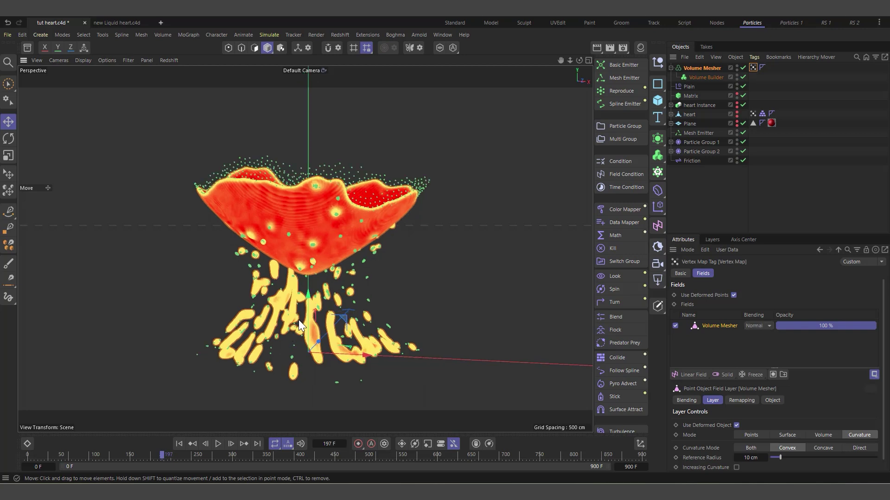
# Step: Create a new default Redshift material and open its node graph for editing
pyautogui.click(639, 48)
pyautogui.click(619, 196)
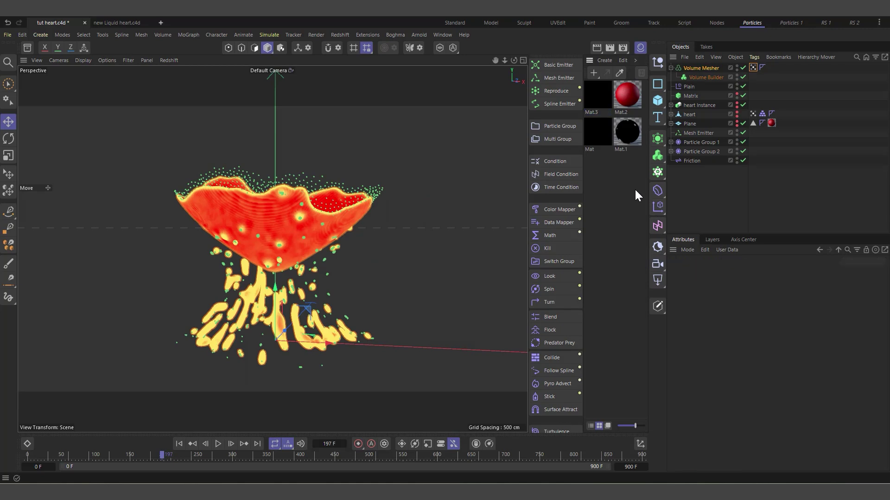
pyautogui.click(594, 72)
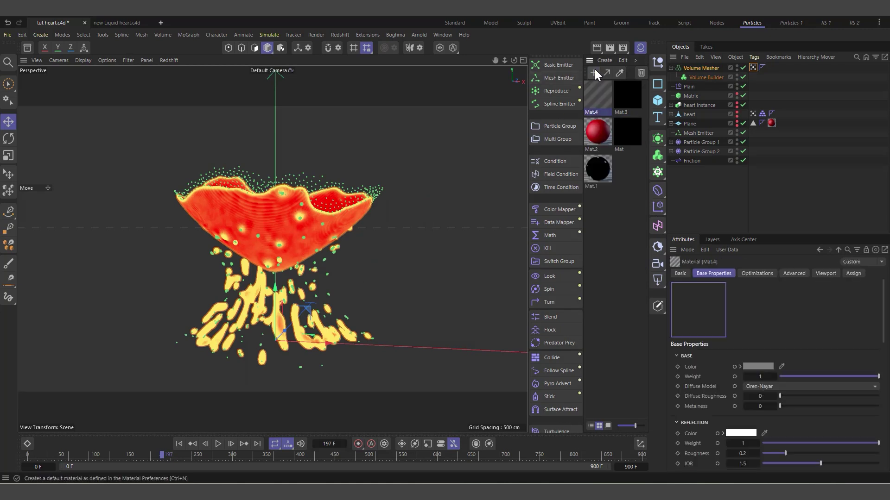
pyautogui.doubleClick(594, 96)
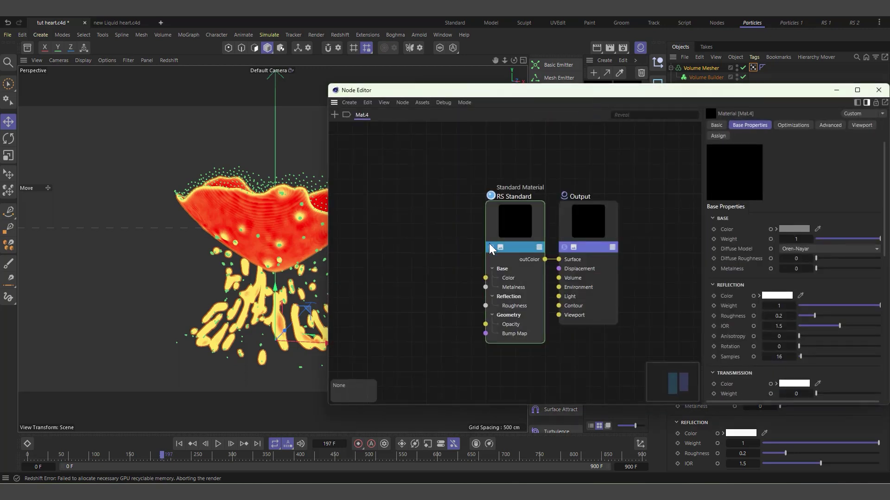
pyautogui.click(514, 232)
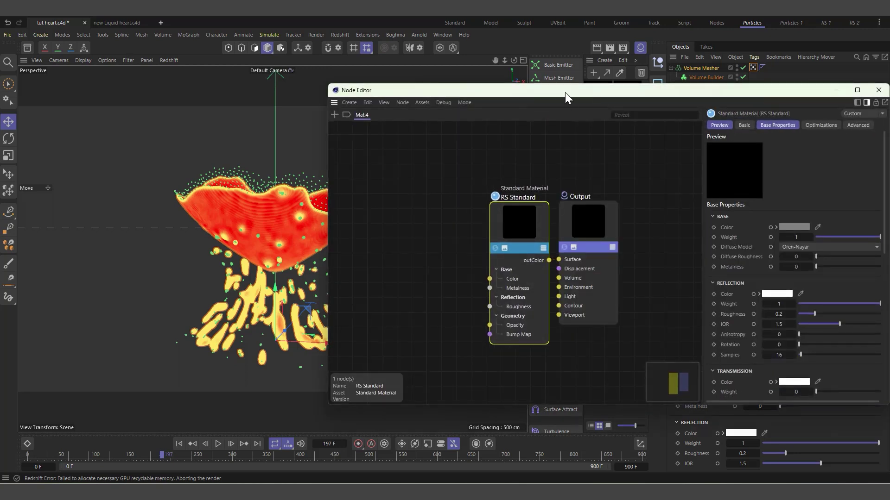
pyautogui.moveTo(566, 93); pyautogui.dragTo(593, 115)
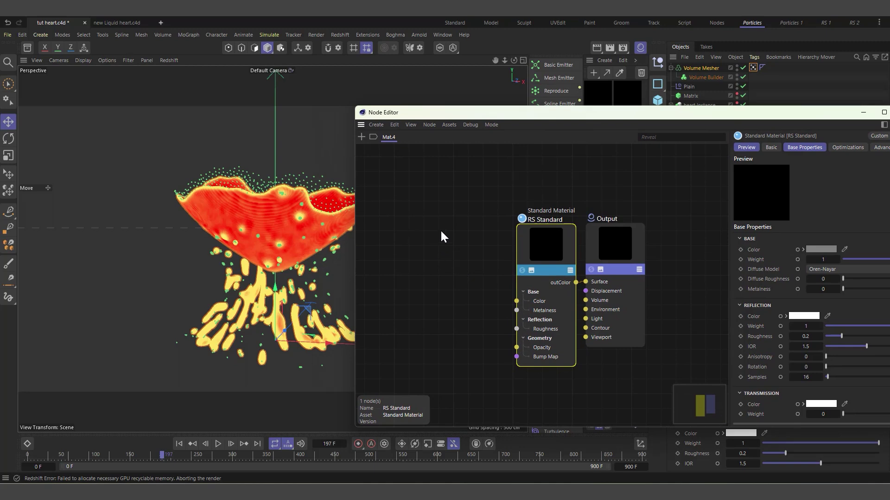
# Step: Add a Material Blender node to the new material's node graph
pyautogui.doubleClick(471, 237)
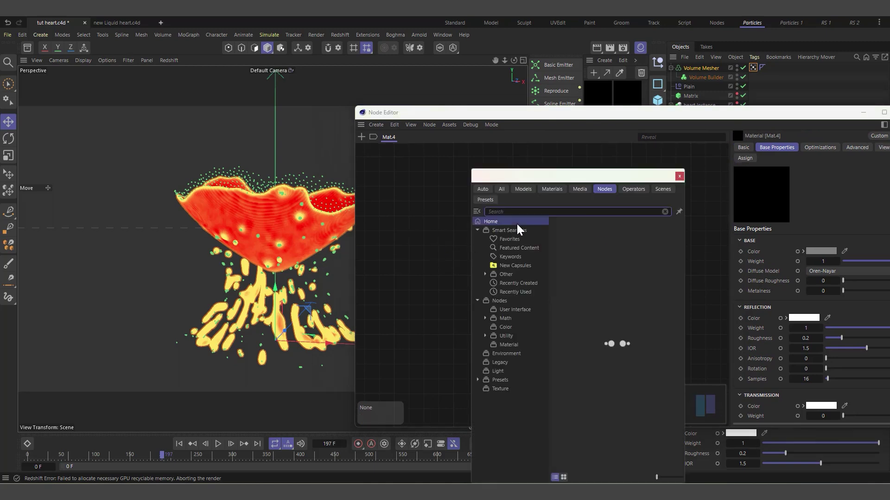
pyautogui.write('mete')
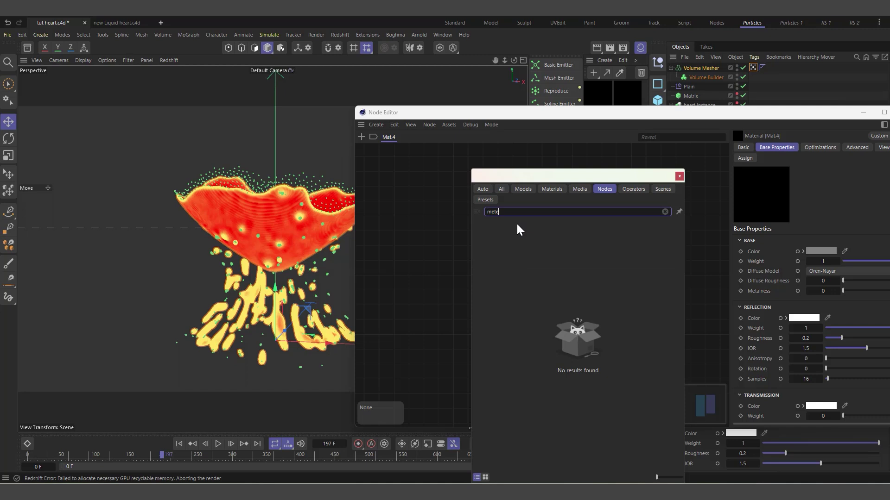
pyautogui.press('BackSpace')
pyautogui.press('BackSpace')
pyautogui.press('BackSpace')
pyautogui.press('BackSpace')
pyautogui.write('blend')
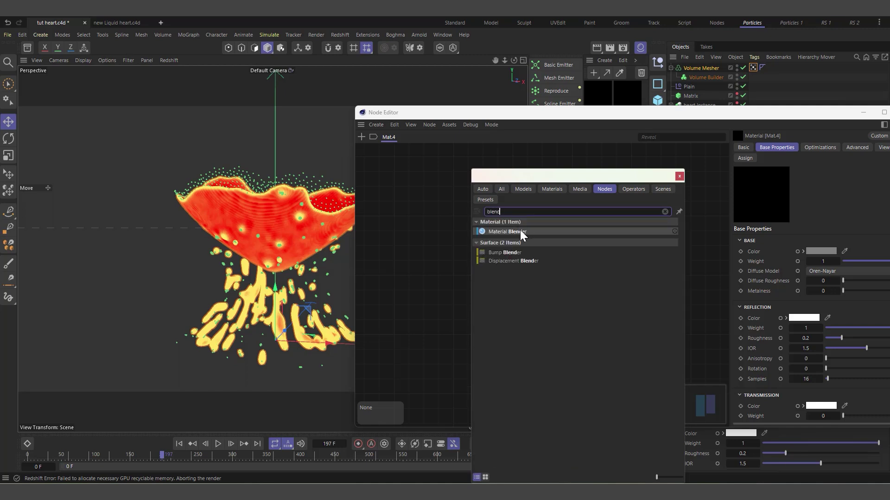
pyautogui.moveTo(516, 225); pyautogui.dragTo(456, 310)
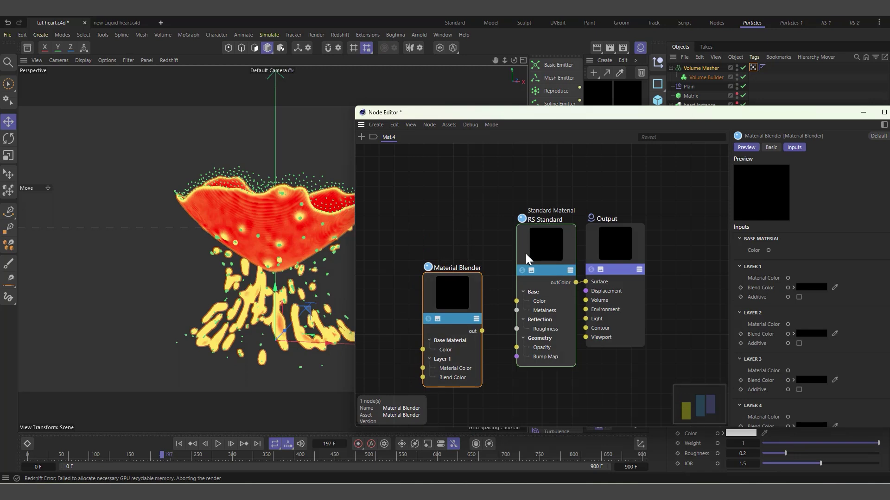
# Step: Route the RS Standard node into the Material Blender's base material color and the blender's output into the Output node's Surface
pyautogui.moveTo(526, 253); pyautogui.dragTo(403, 194)
pyautogui.moveTo(459, 288); pyautogui.dragTo(541, 290)
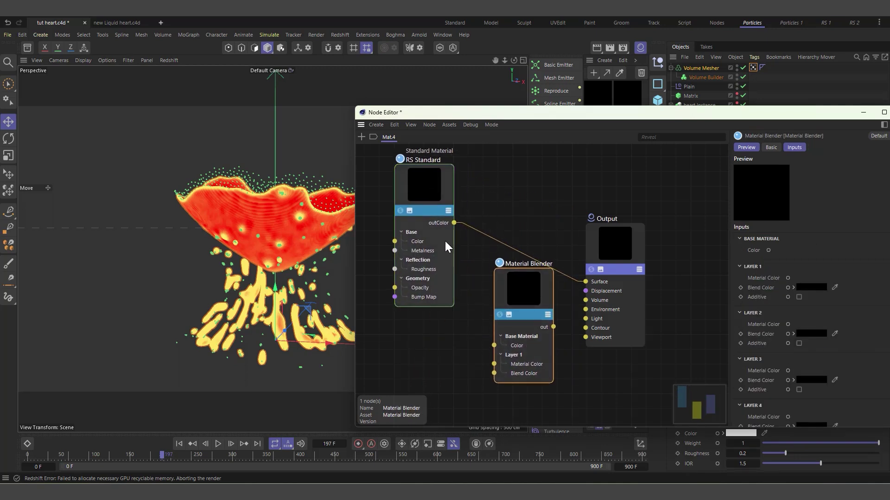
pyautogui.moveTo(454, 223); pyautogui.dragTo(500, 346)
pyautogui.moveTo(586, 280); pyautogui.dragTo(586, 281)
pyautogui.moveTo(502, 288); pyautogui.dragTo(526, 189)
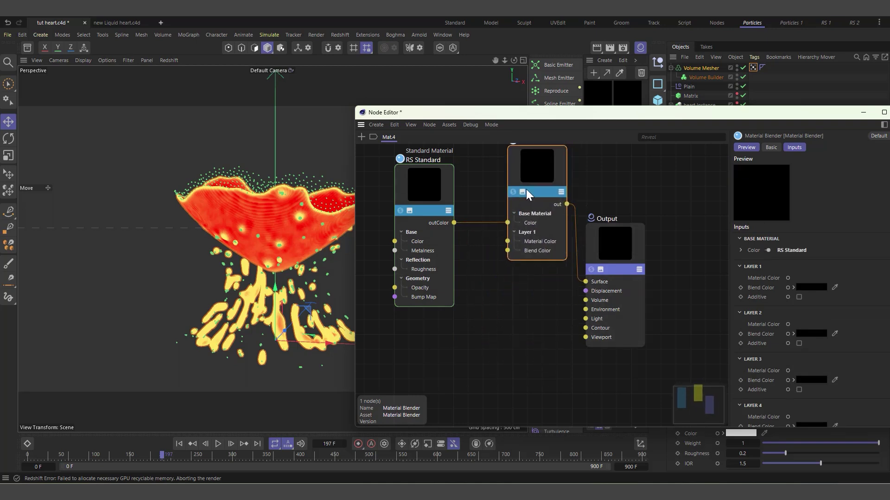
# Step: Add a Material node with a gold-coloured metal preset and connect it to the Material Blender's Layer 1 Material Color
pyautogui.doubleClick(495, 330)
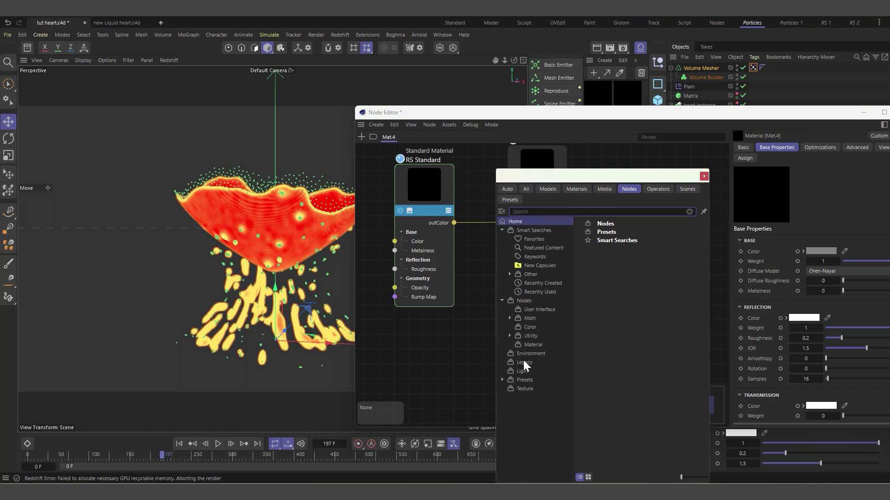
pyautogui.write('mater')
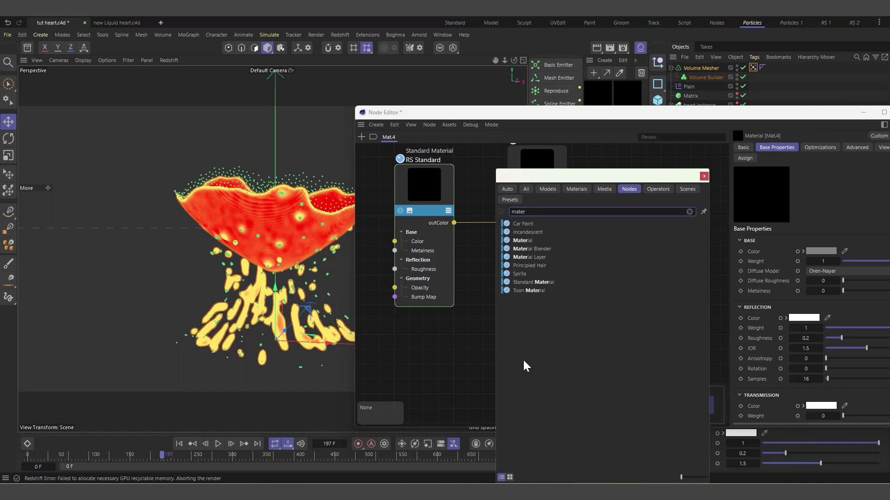
pyautogui.click(526, 240)
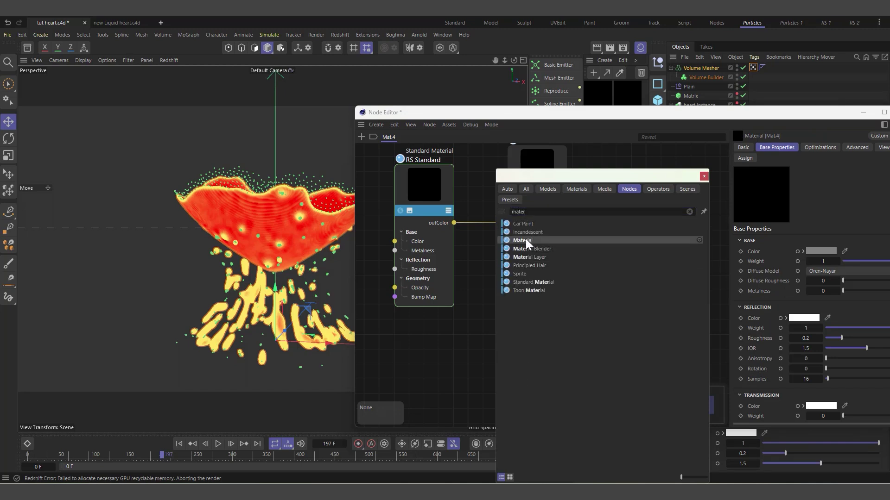
pyautogui.moveTo(525, 239); pyautogui.dragTo(509, 321)
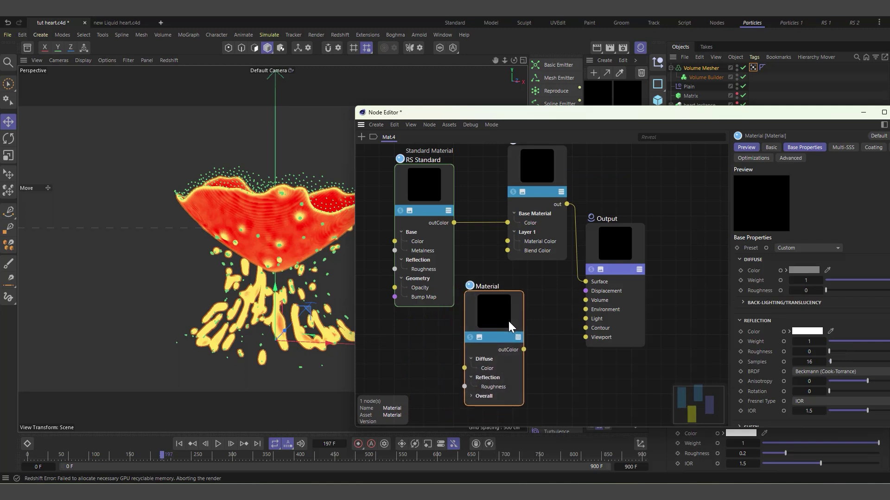
pyautogui.click(800, 247)
pyautogui.click(800, 343)
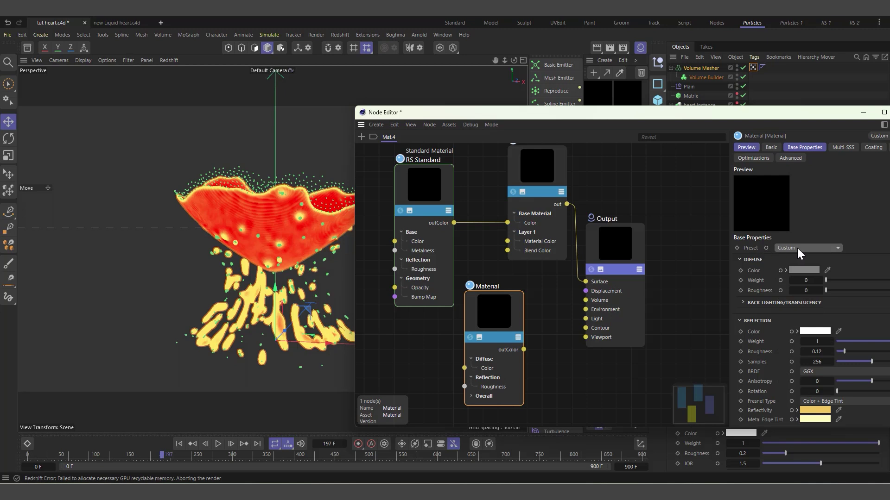
pyautogui.moveTo(498, 321); pyautogui.dragTo(509, 241)
pyautogui.moveTo(434, 218)
pyautogui.mouseDown()
pyautogui.moveTo(432, 190)
pyautogui.moveTo(445, 206)
pyautogui.mouseUp()
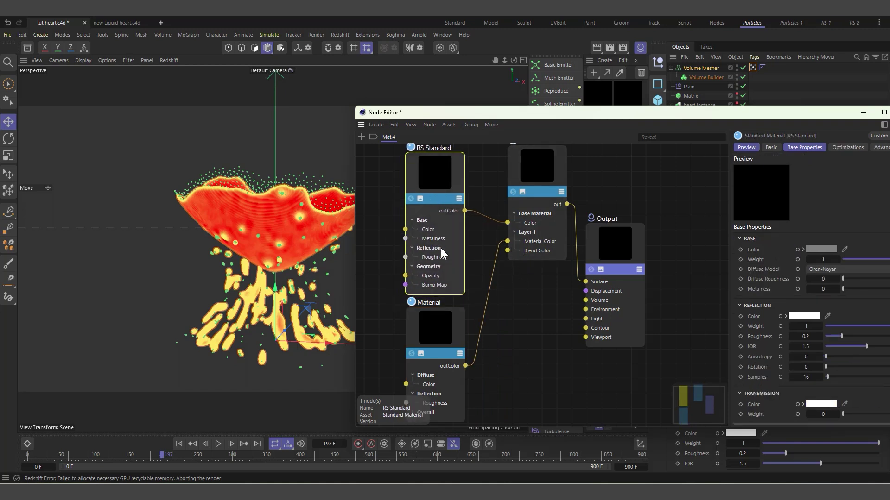
# Step: Set the RS Standard node's transmission weight to 1
pyautogui.scroll(-2, 760, 271)
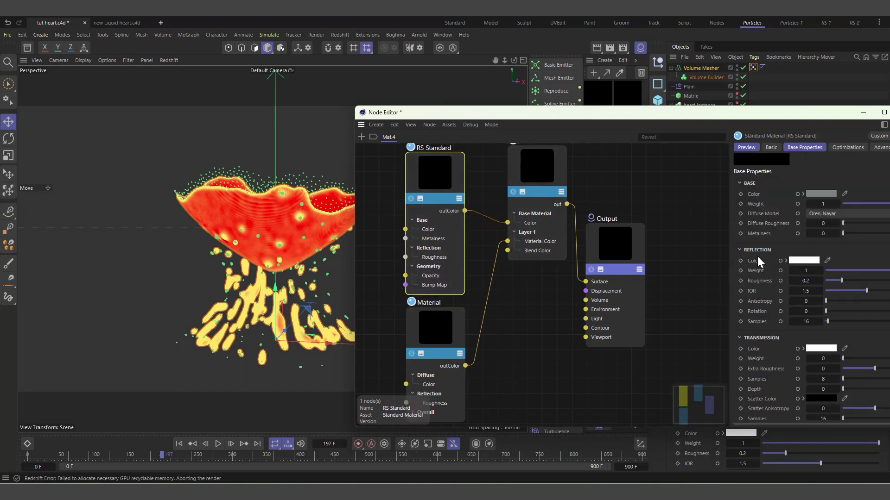
pyautogui.scroll(-2, 757, 257)
pyautogui.scroll(-2, 755, 278)
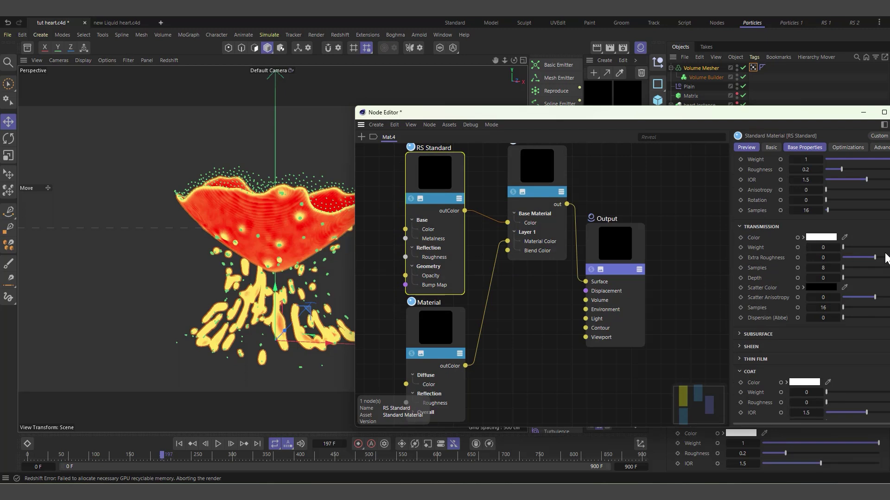
pyautogui.moveTo(868, 251); pyautogui.dragTo(877, 249)
pyautogui.moveTo(741, 116); pyautogui.dragTo(632, 124)
pyautogui.write('1')
pyautogui.press('Return')
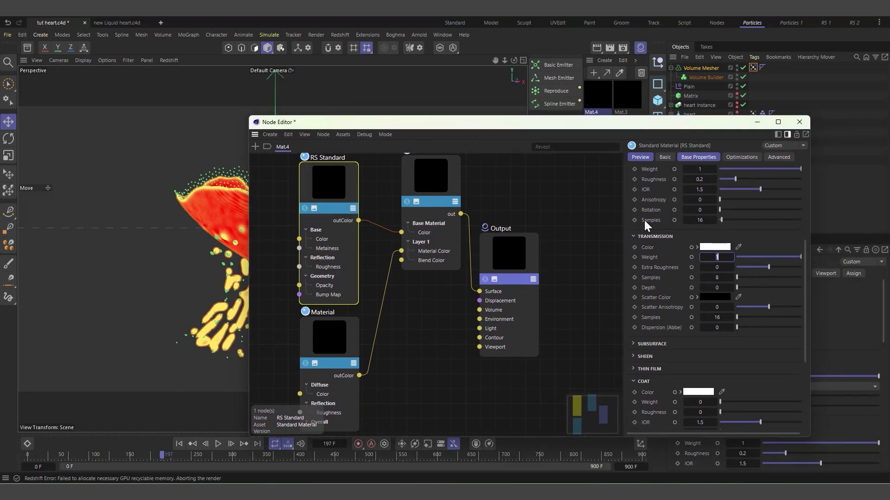
pyautogui.scroll(4, 648, 219)
# Step: Arrange the RS Standard, Material and Material Blender nodes neatly and move the Node Editor window clear of the object list
pyautogui.moveTo(321, 189); pyautogui.dragTo(313, 190)
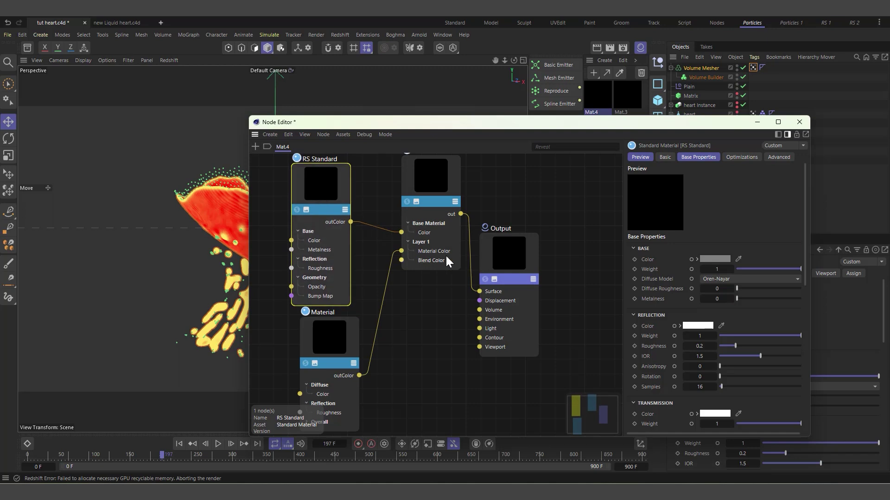
pyautogui.moveTo(421, 215); pyautogui.dragTo(422, 274)
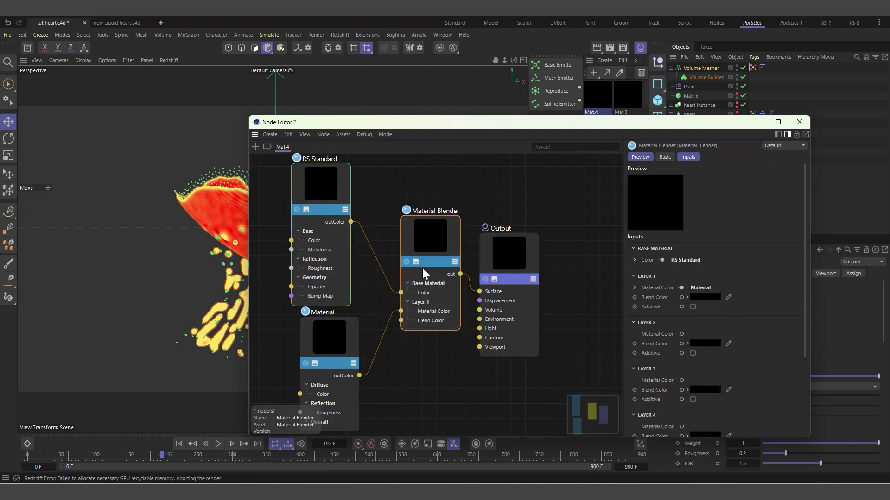
pyautogui.moveTo(324, 209); pyautogui.dragTo(332, 212)
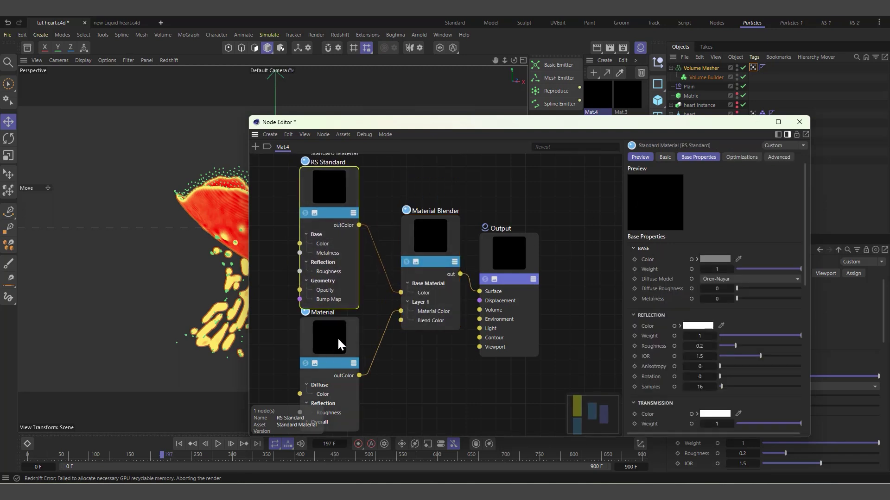
pyautogui.moveTo(337, 337); pyautogui.dragTo(328, 341)
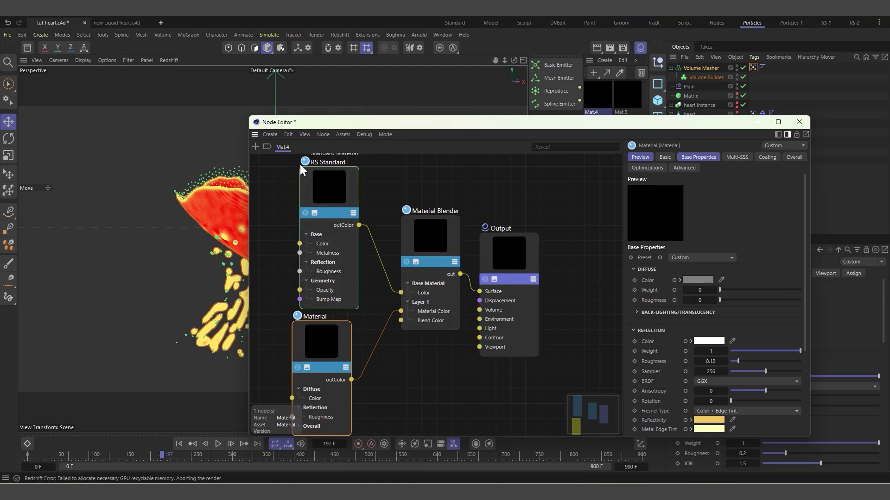
pyautogui.moveTo(434, 232); pyautogui.dragTo(435, 212)
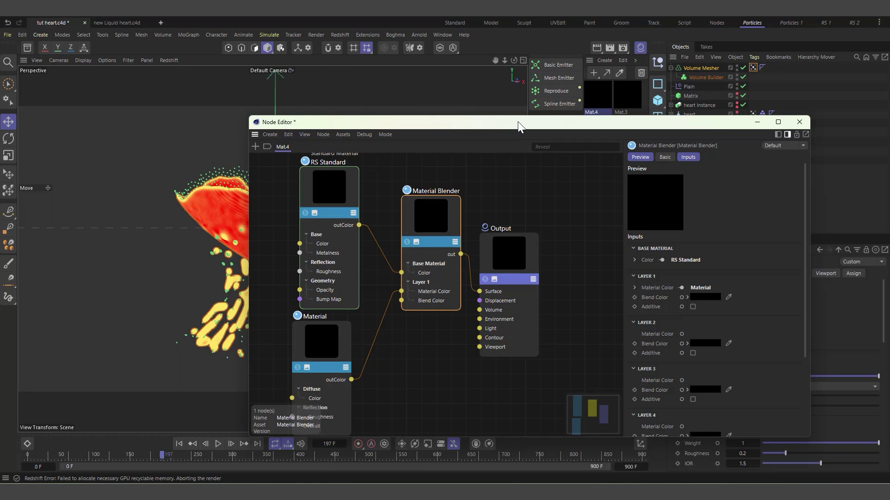
pyautogui.moveTo(518, 123); pyautogui.dragTo(527, 88)
pyautogui.click(321, 315)
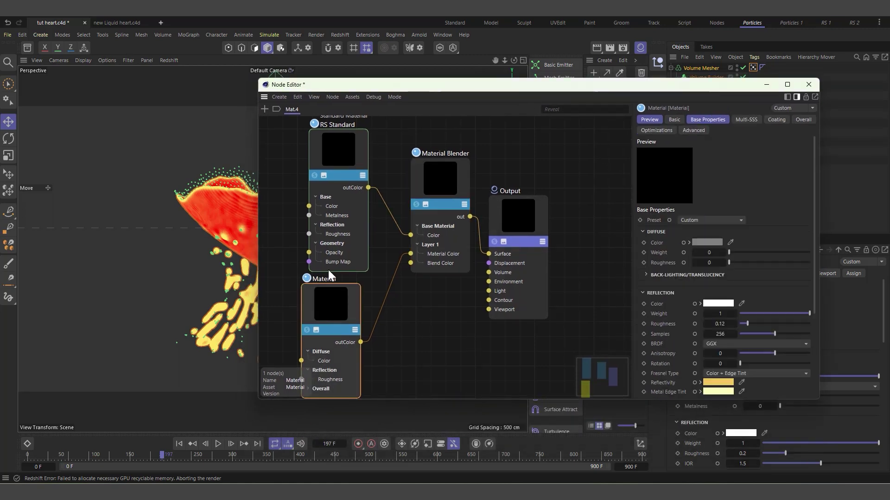
pyautogui.moveTo(649, 88); pyautogui.dragTo(588, 117)
pyautogui.moveTo(661, 113); pyautogui.dragTo(697, 168)
# Step: Add a Vertex Attribute node beside the Material node and assign the Volume Mesher's Vertex Map tag as its attribute name
pyautogui.doubleClick(394, 409)
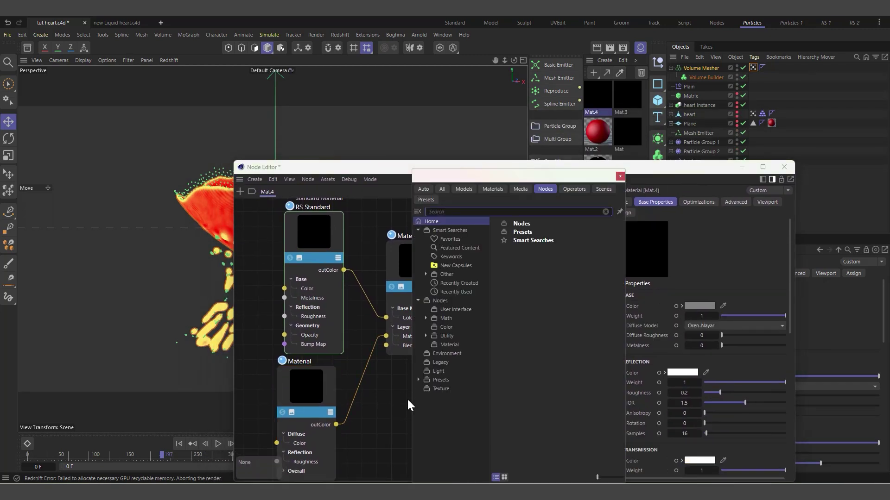
pyautogui.write('vert')
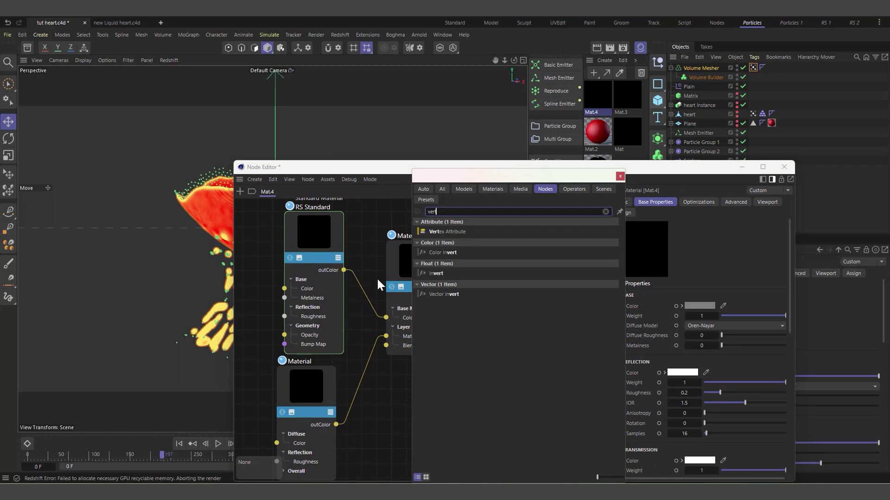
pyautogui.click(455, 232)
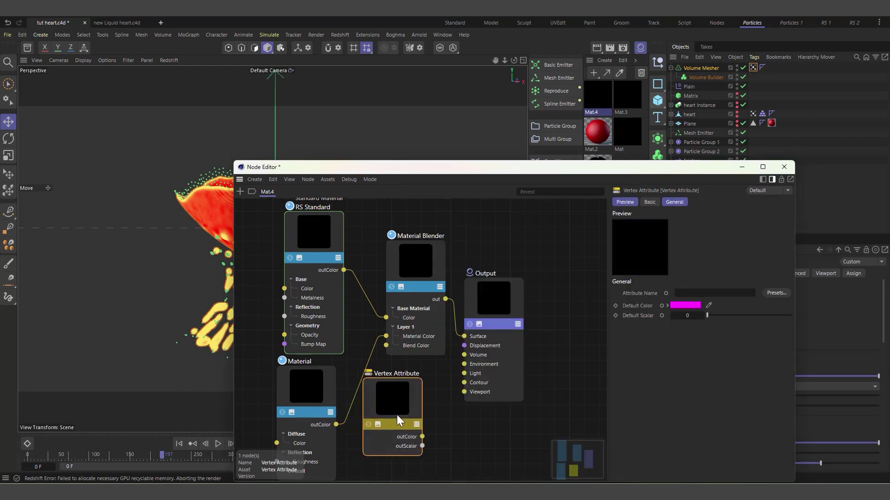
pyautogui.moveTo(396, 416); pyautogui.dragTo(398, 413)
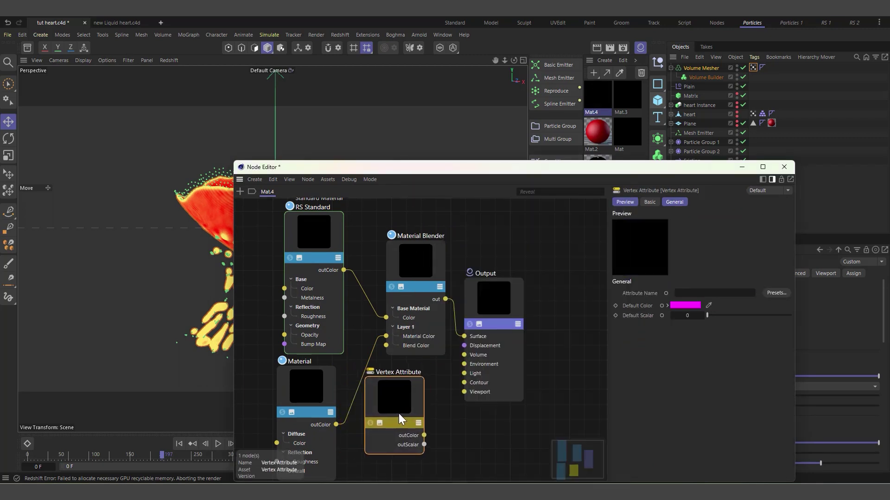
pyautogui.click(753, 68)
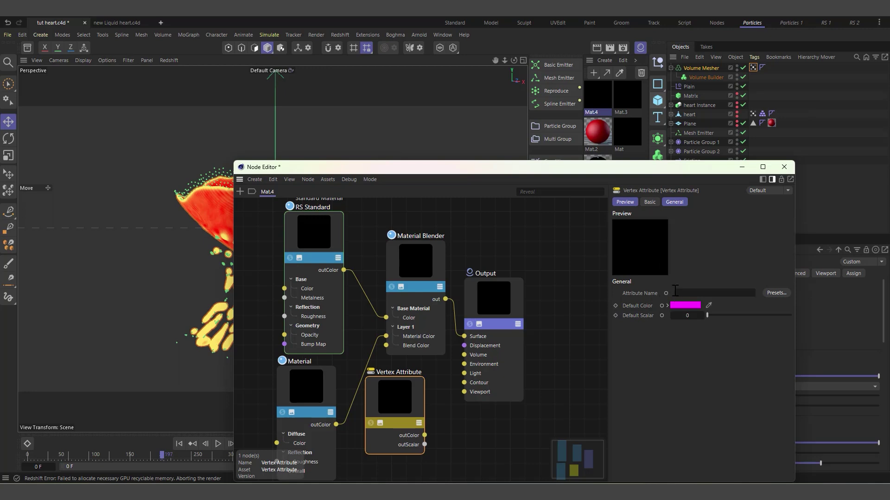
pyautogui.moveTo(755, 69); pyautogui.dragTo(702, 294)
pyautogui.moveTo(408, 398); pyautogui.dragTo(370, 416)
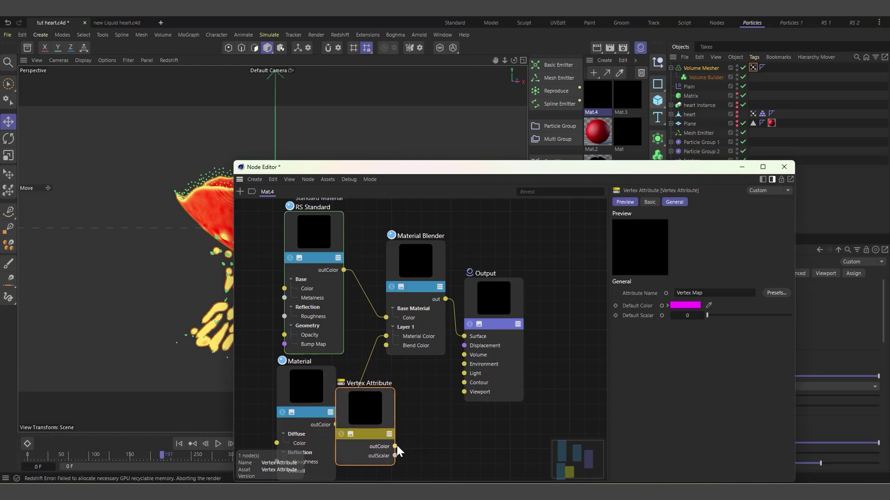
# Step: Connect the Vertex Attribute's outColor to the Material Blender's Layer 1 Blend Color and space out the RS Standard, Material and Vertex Attribute nodes
pyautogui.moveTo(395, 447); pyautogui.dragTo(386, 346)
pyautogui.moveTo(262, 293); pyautogui.dragTo(304, 379)
pyautogui.click(288, 314)
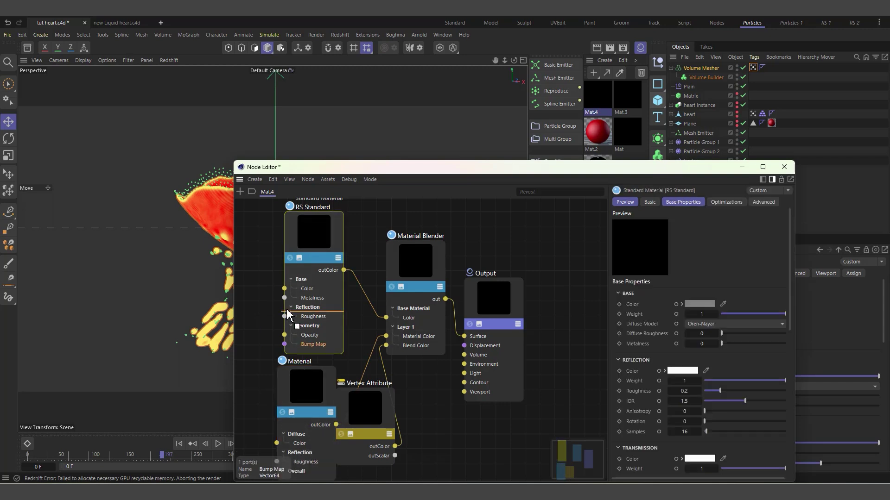
pyautogui.moveTo(256, 291); pyautogui.dragTo(321, 407)
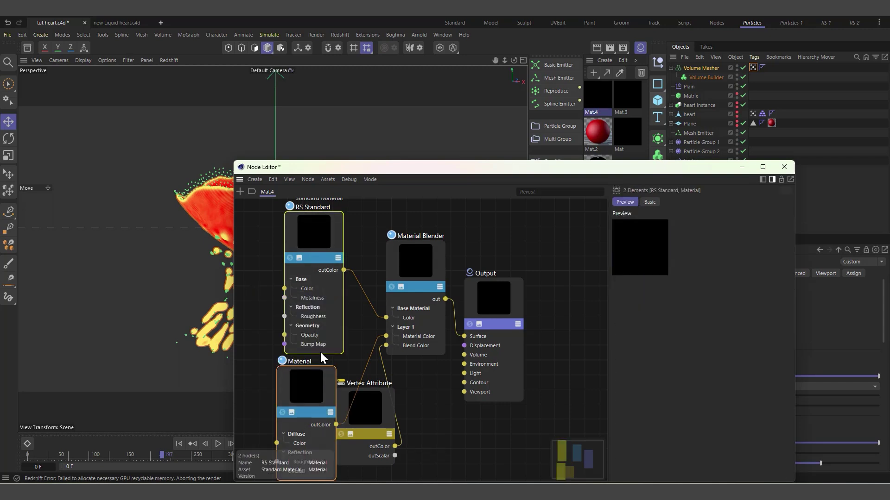
pyautogui.moveTo(330, 344); pyautogui.dragTo(306, 319)
pyautogui.moveTo(360, 421); pyautogui.dragTo(344, 419)
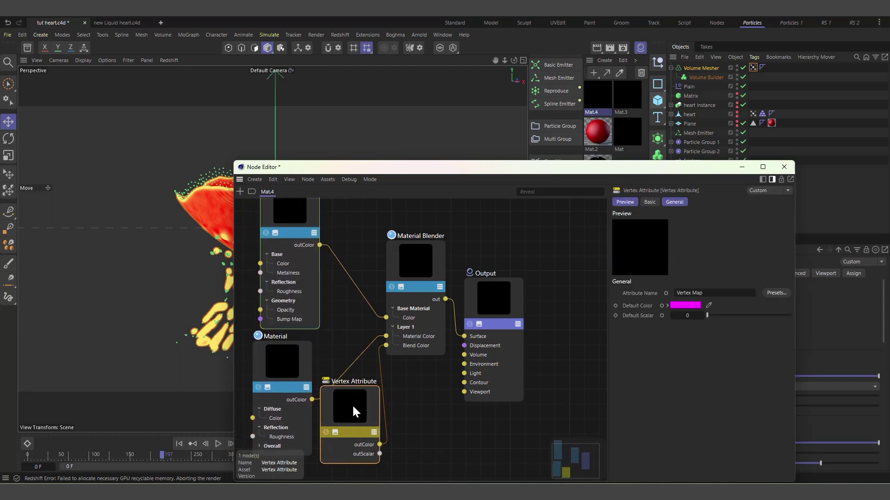
# Step: Insert a Ramp node into the connection between the Vertex Attribute and the Material Blender's Blend Color
pyautogui.doubleClick(435, 402)
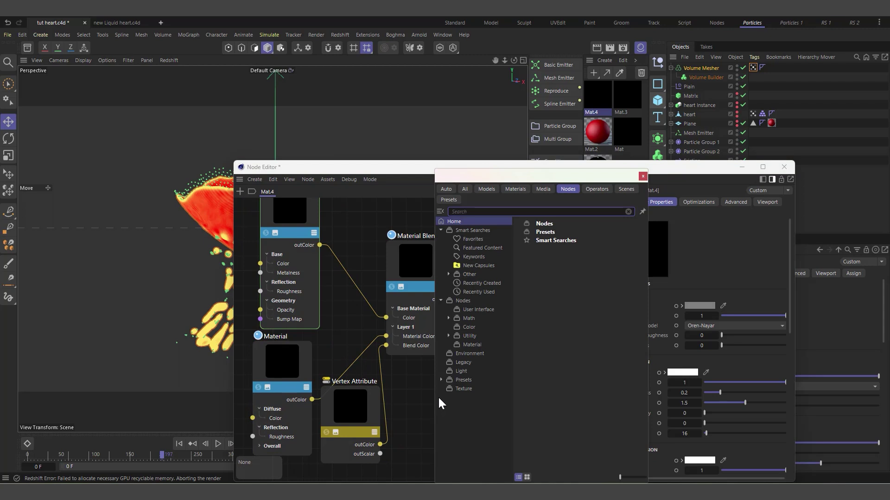
pyautogui.write('ramp')
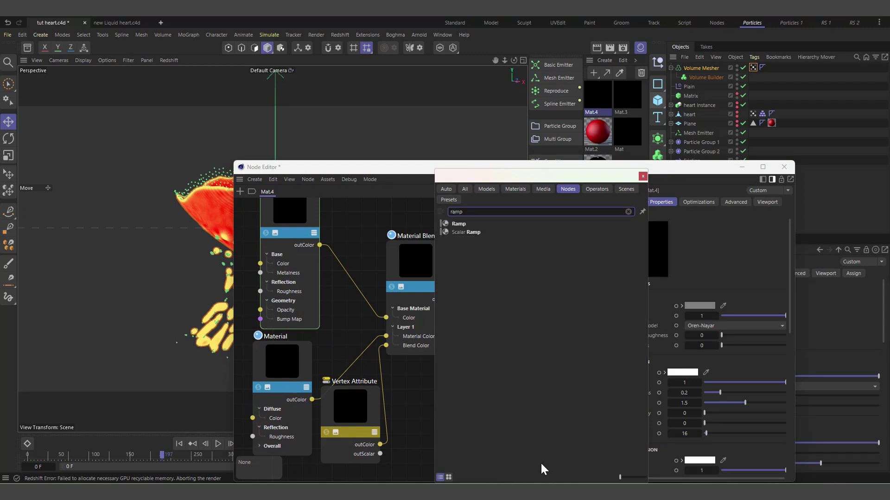
pyautogui.moveTo(456, 226); pyautogui.dragTo(412, 399)
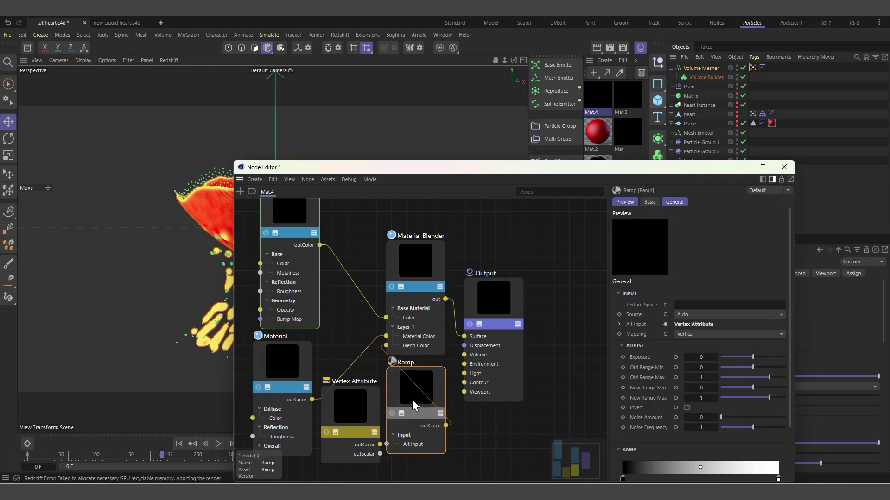
# Step: Rearrange the Material Blender, Output, Ramp and Vertex Attribute nodes so the shader graph is spread out
pyautogui.moveTo(550, 327); pyautogui.dragTo(496, 250)
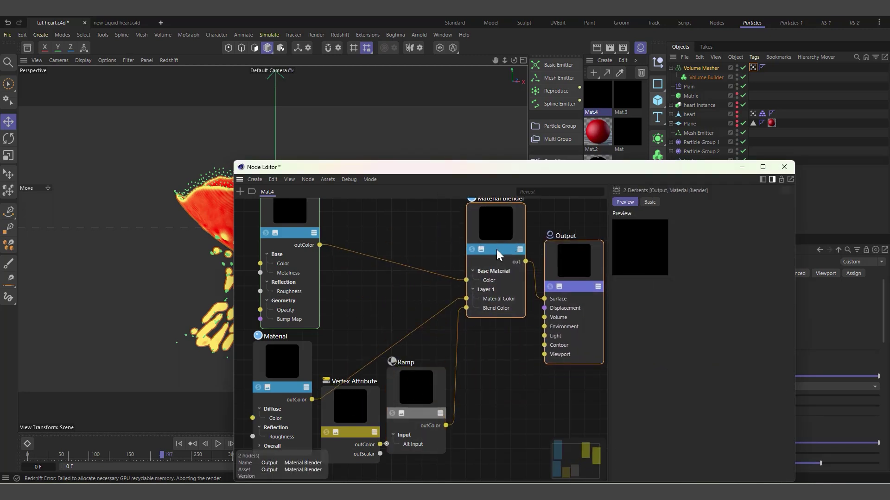
pyautogui.moveTo(404, 405); pyautogui.dragTo(401, 376)
pyautogui.moveTo(365, 413); pyautogui.dragTo(353, 381)
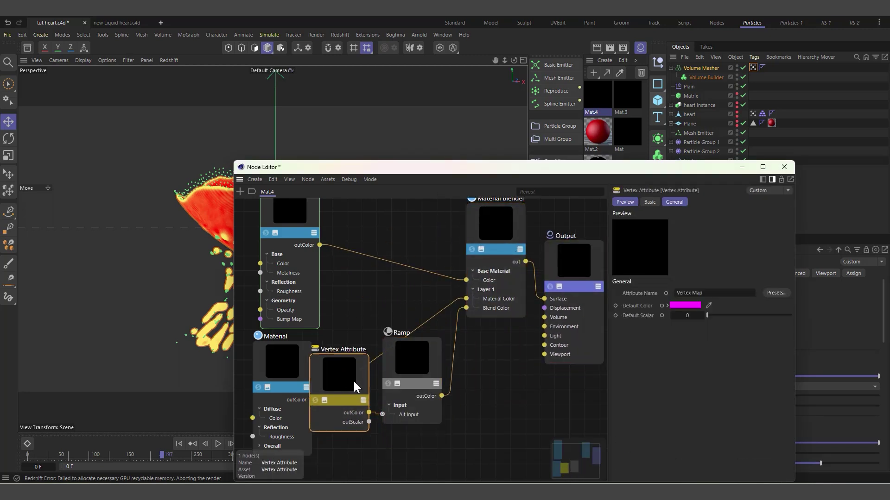
pyautogui.moveTo(417, 370); pyautogui.dragTo(418, 355)
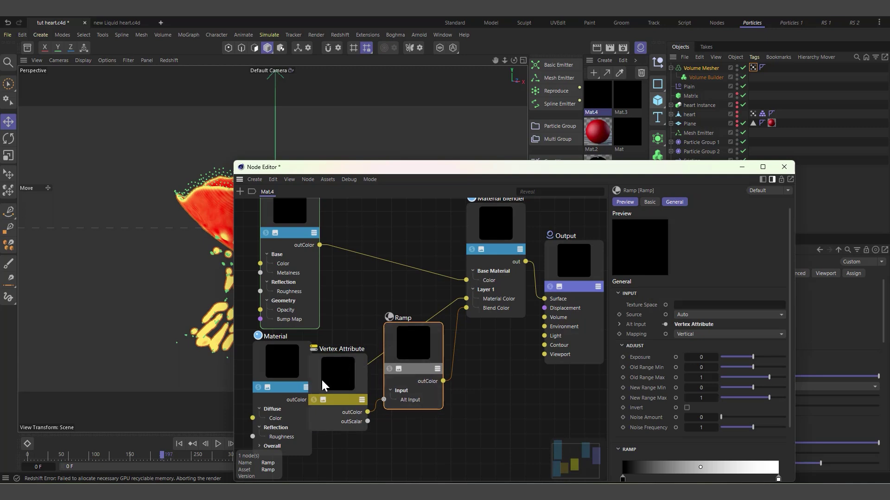
pyautogui.moveTo(337, 376); pyautogui.dragTo(355, 393)
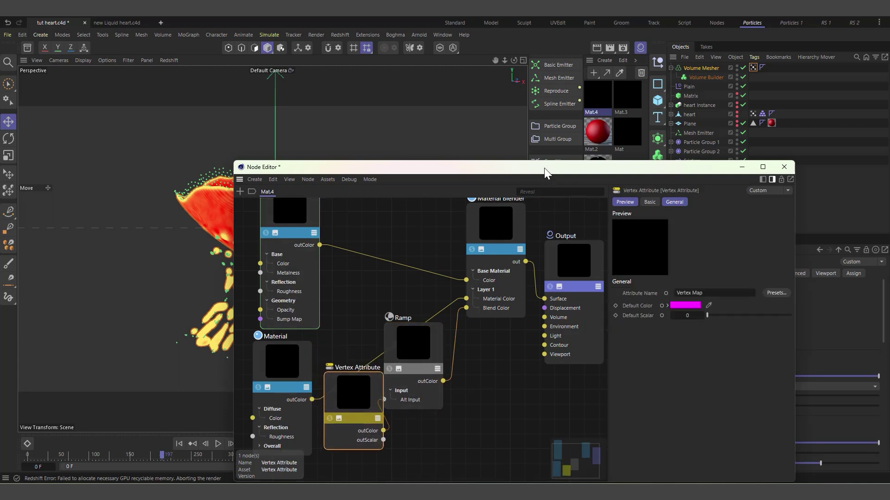
# Step: Assign Mat.4 to the Volume Mesher object and close the Node Editor
pyautogui.moveTo(544, 167); pyautogui.dragTo(522, 209)
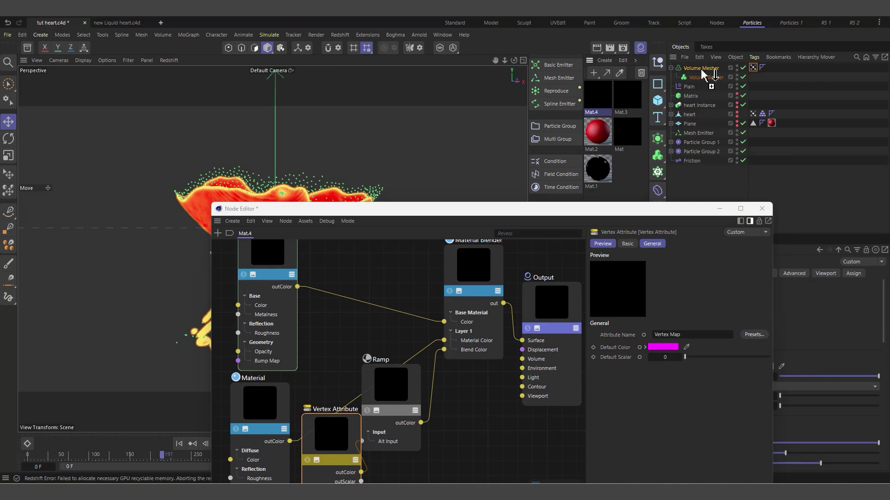
pyautogui.moveTo(702, 70); pyautogui.dragTo(702, 69)
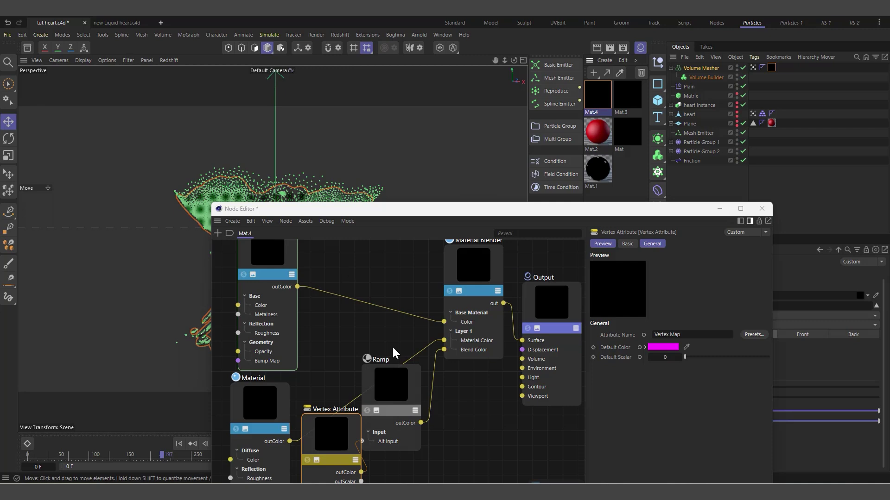
pyautogui.click(761, 209)
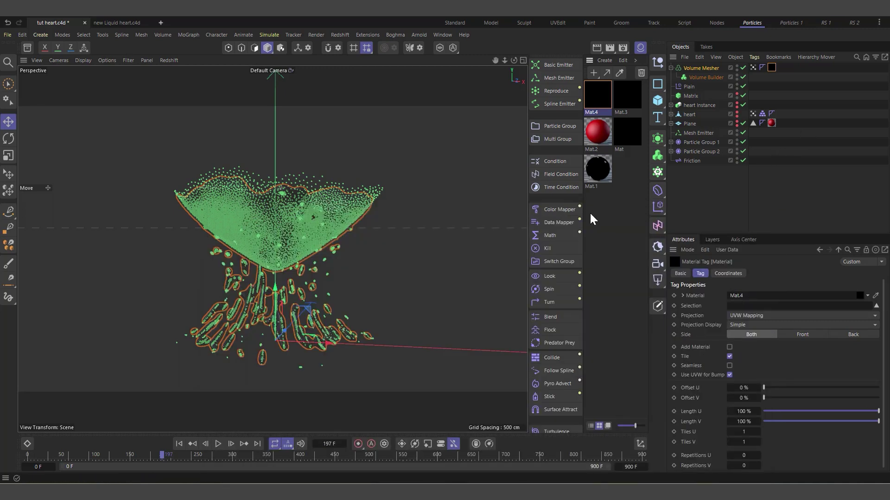
# Step: Start a live Redshift RenderView render and hide Particle Group 1 and Particle Group 2 in the viewport and render
pyautogui.click(340, 35)
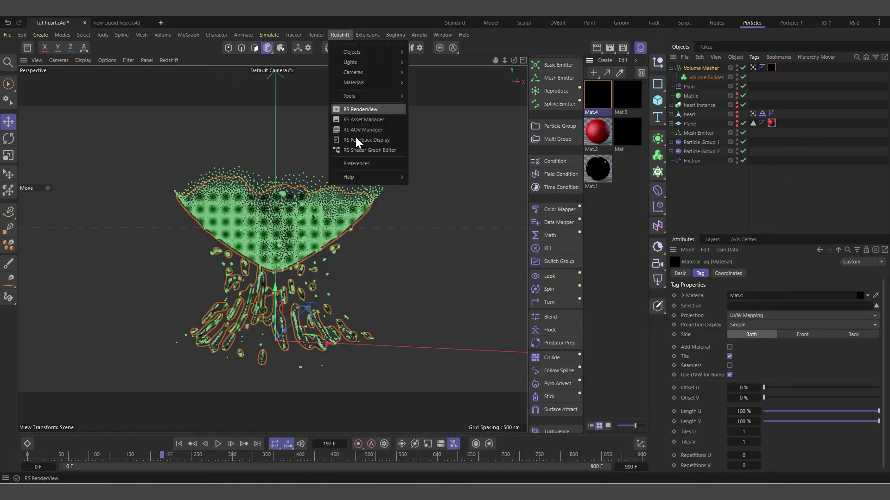
pyautogui.click(364, 110)
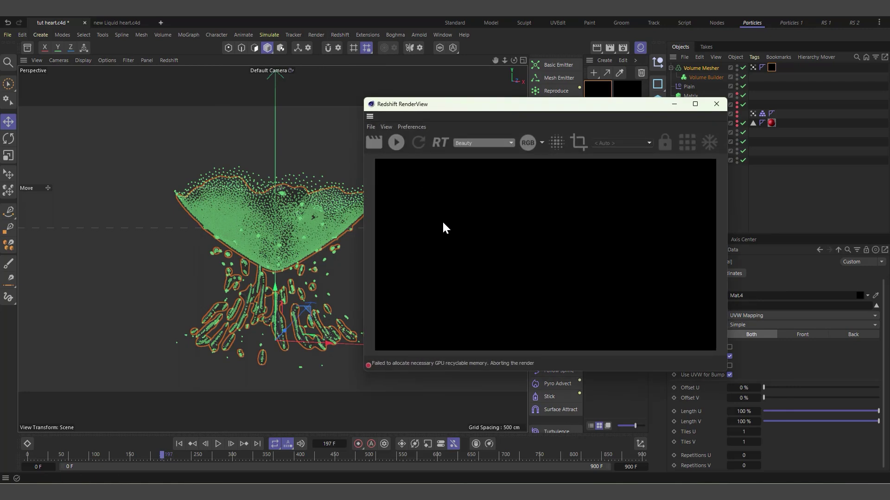
pyautogui.click(400, 148)
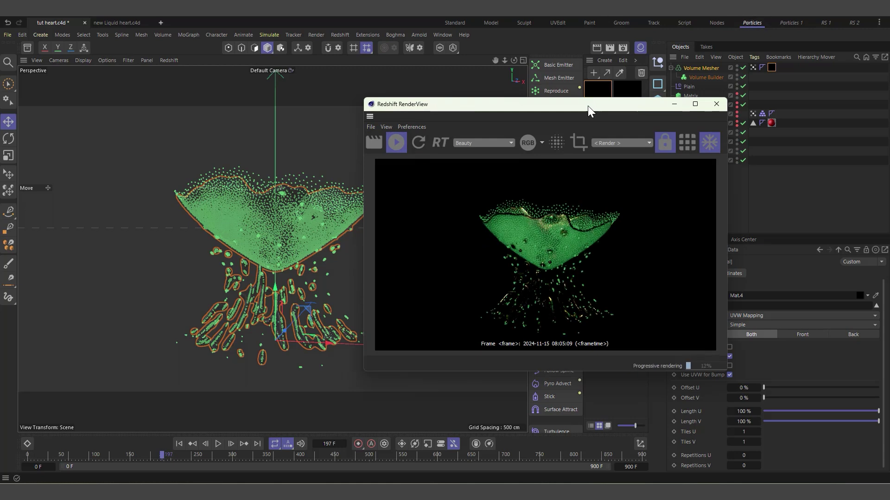
pyautogui.moveTo(586, 106); pyautogui.dragTo(450, 113)
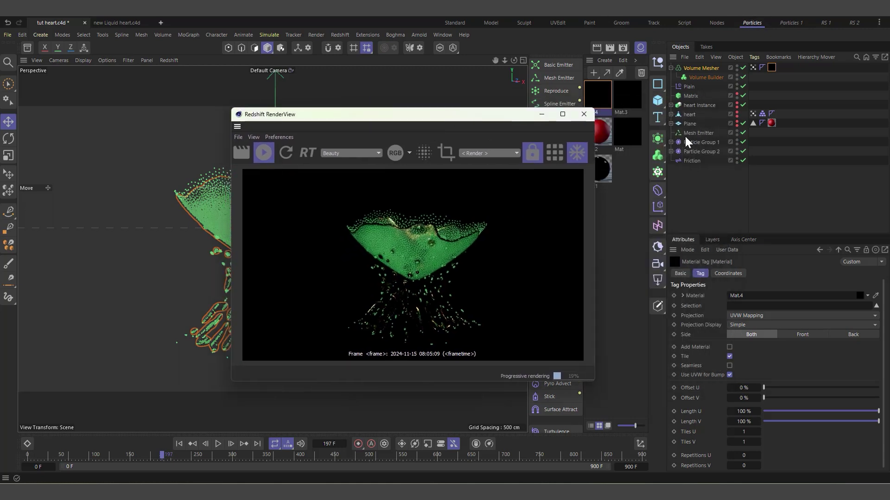
pyautogui.click(737, 150)
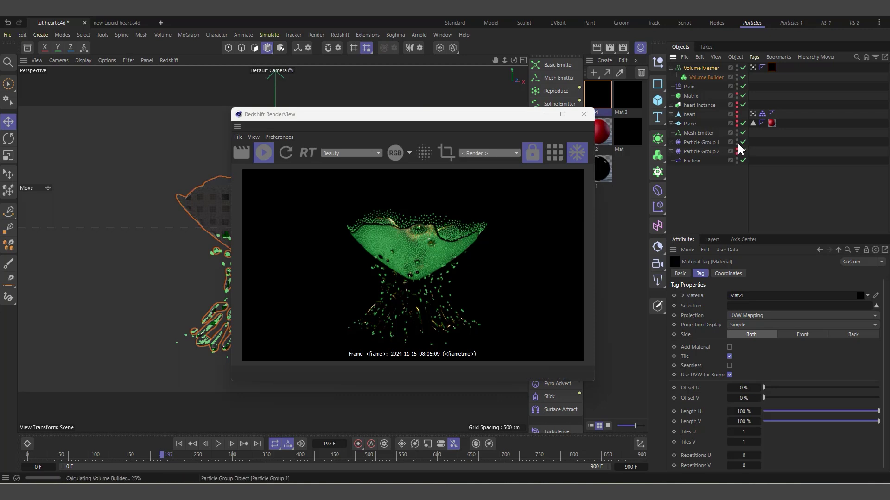
pyautogui.click(737, 142)
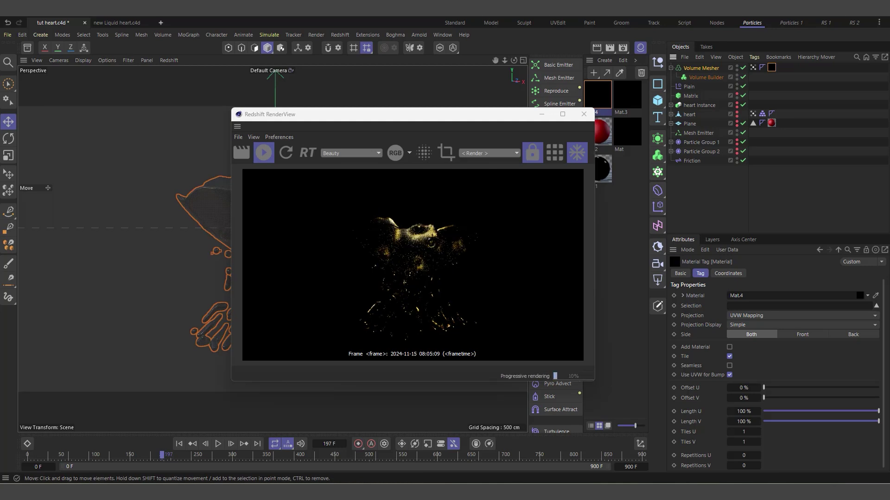
# Step: Add an RS Dome Light using the Cloudy HDRI from the asset library and disable its Background option
pyautogui.hotkey('shift', 'F8')
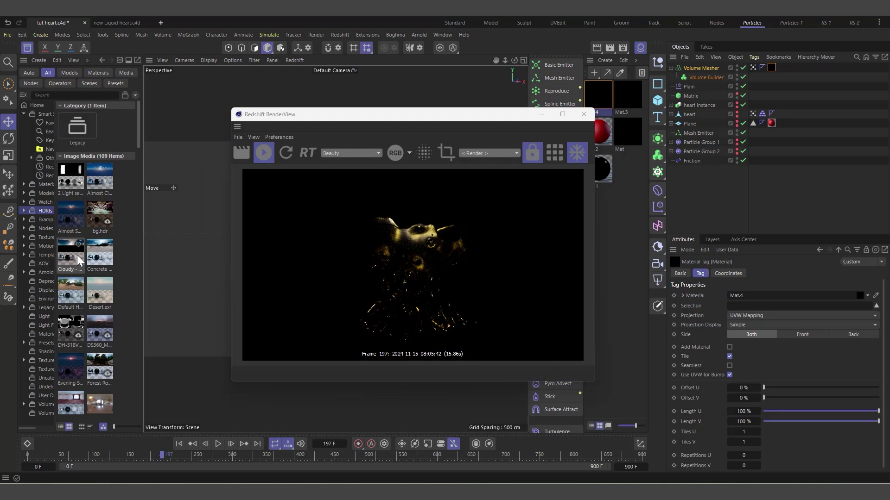
pyautogui.moveTo(75, 260); pyautogui.dragTo(700, 182)
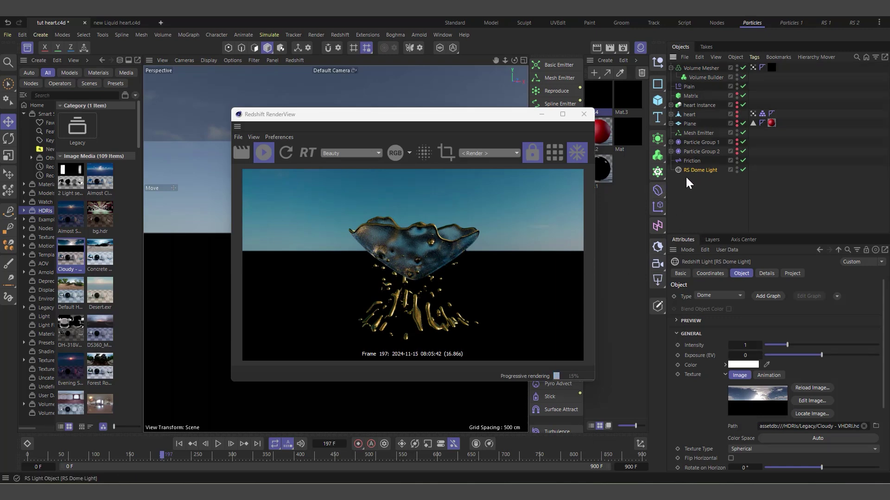
pyautogui.click(27, 47)
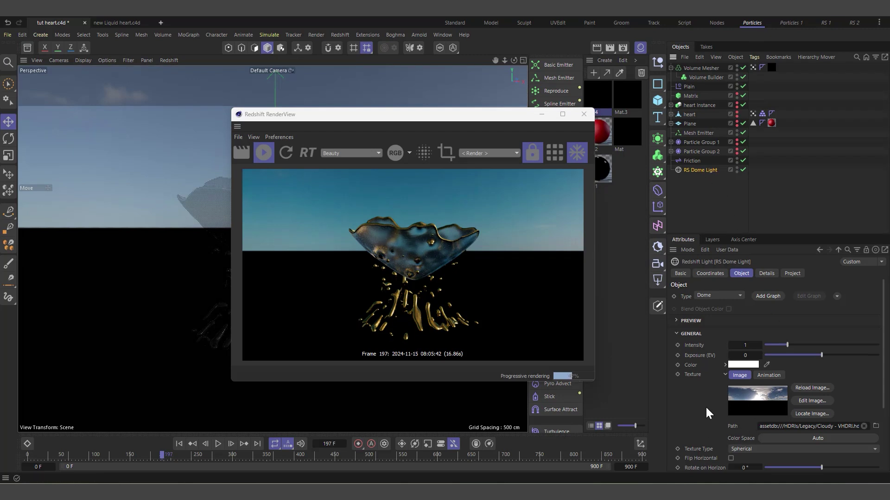
pyautogui.scroll(-4, 705, 406)
pyautogui.click(741, 438)
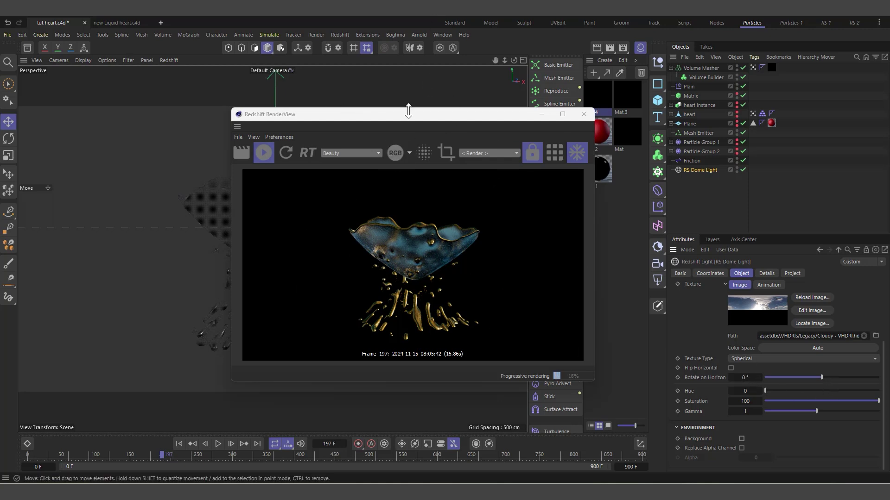
# Step: Set the Thin Film IOR to 3 and thickness to 100 on Mat.4's RS Standard node
pyautogui.moveTo(514, 60); pyautogui.dragTo(353, 167)
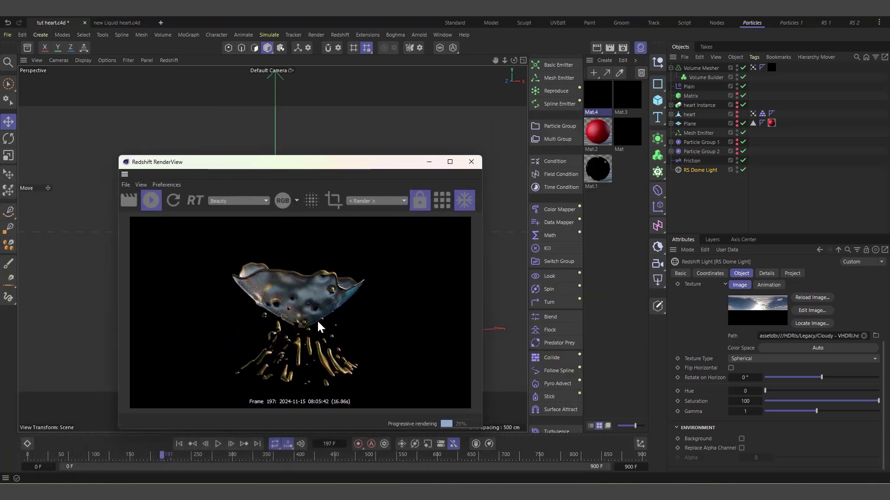
pyautogui.click(597, 93)
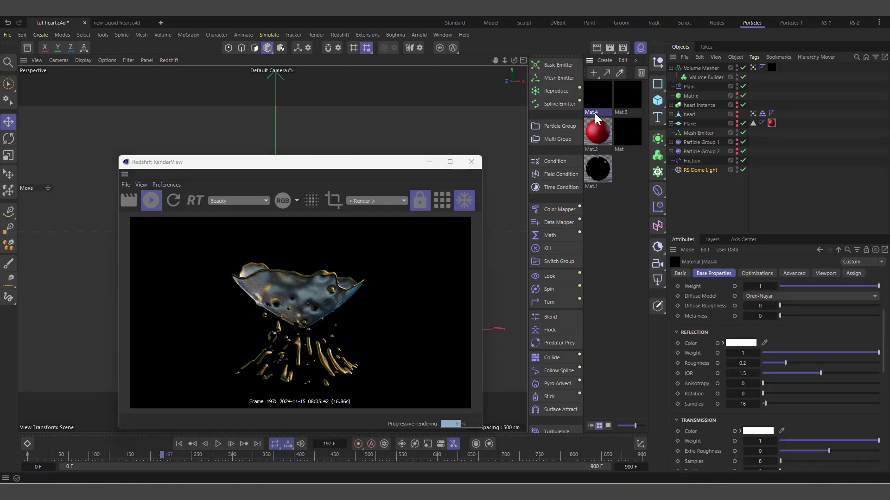
pyautogui.doubleClick(607, 94)
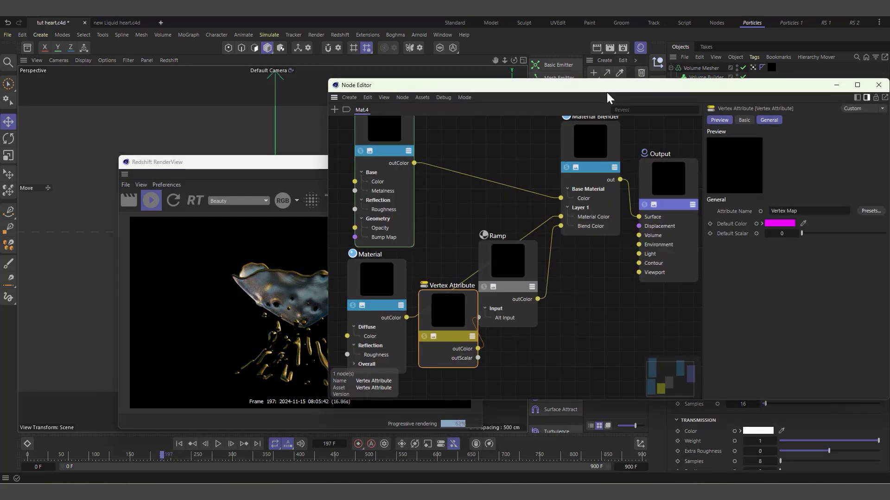
pyautogui.moveTo(380, 145); pyautogui.dragTo(385, 157)
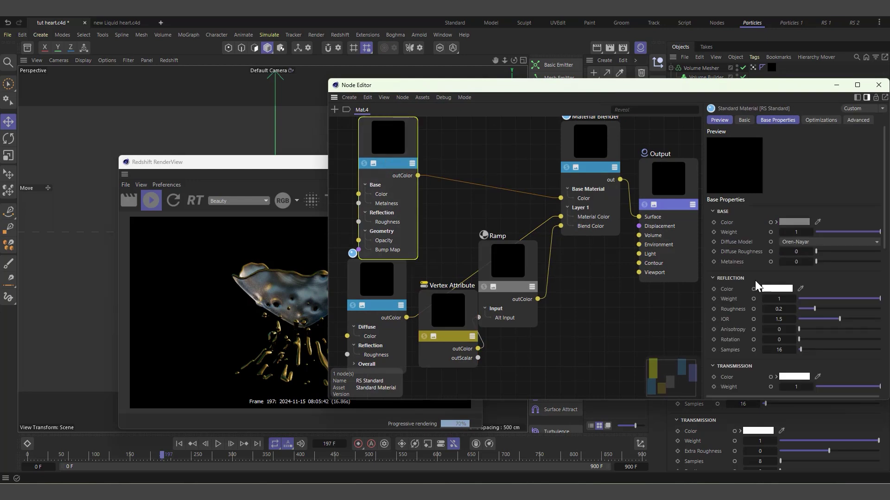
pyautogui.scroll(-10, 728, 273)
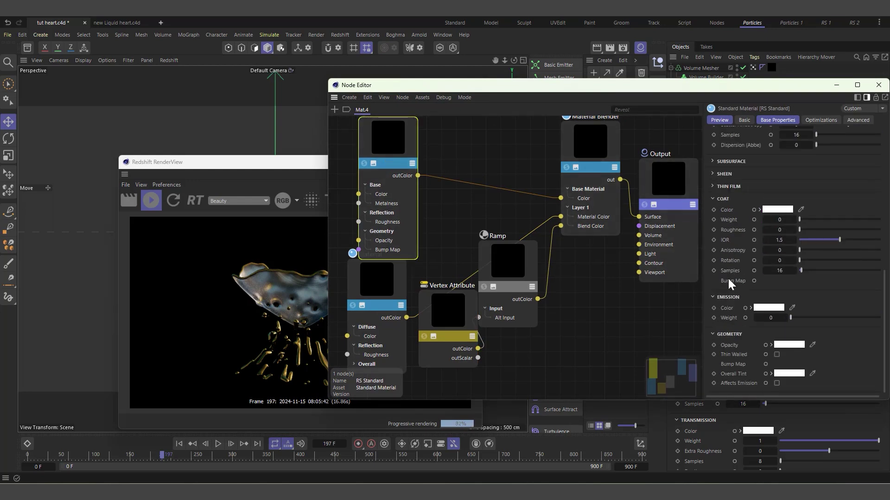
pyautogui.click(718, 187)
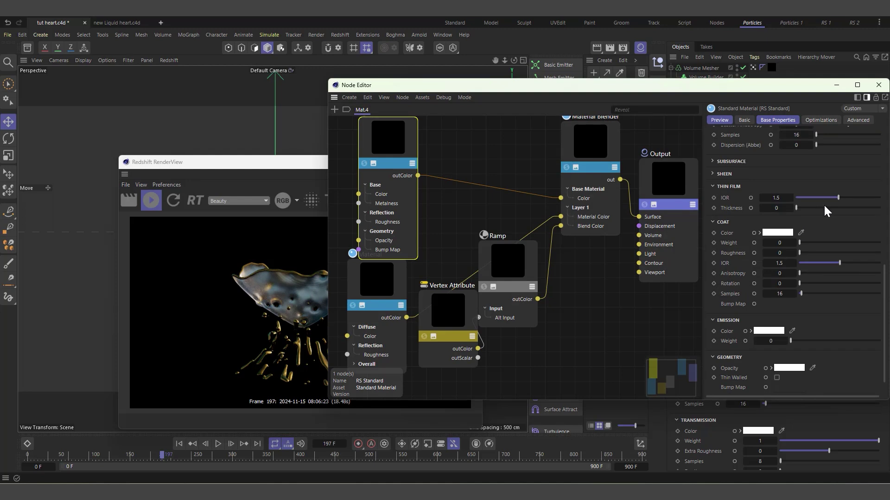
pyautogui.moveTo(821, 209); pyautogui.dragTo(882, 200)
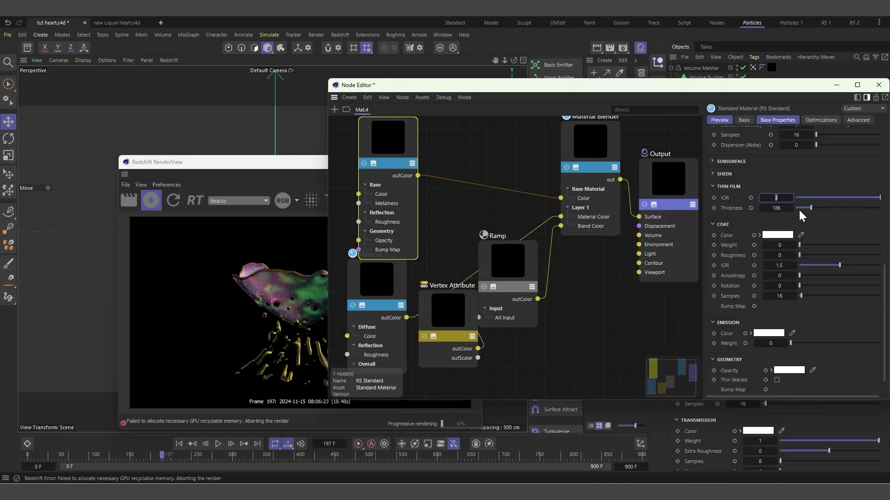
pyautogui.moveTo(810, 207); pyautogui.dragTo(803, 204)
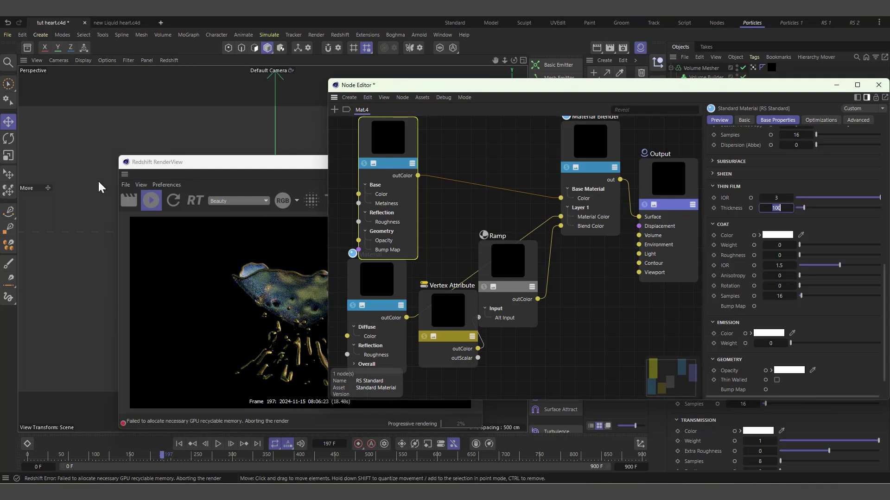
# Step: Check the shaded mesh in the RenderView at other points of the animation, including frames 147, 223 and 316
pyautogui.moveTo(218, 169); pyautogui.dragTo(206, 117)
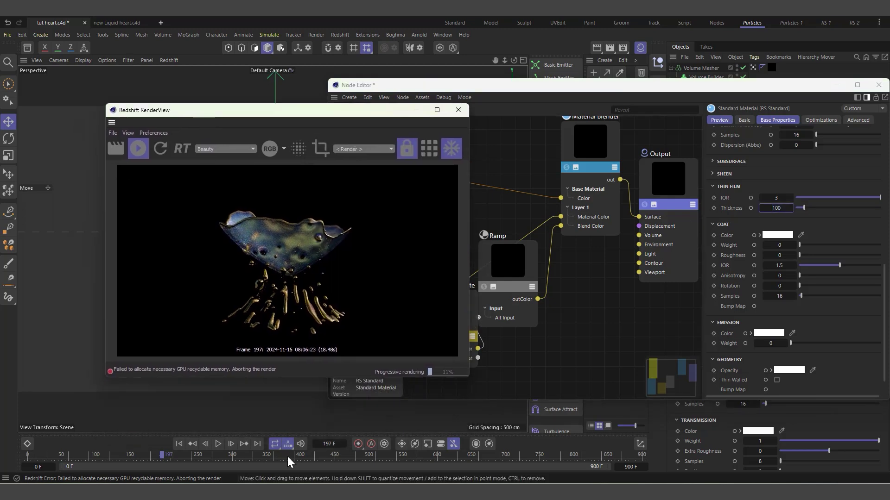
pyautogui.click(127, 454)
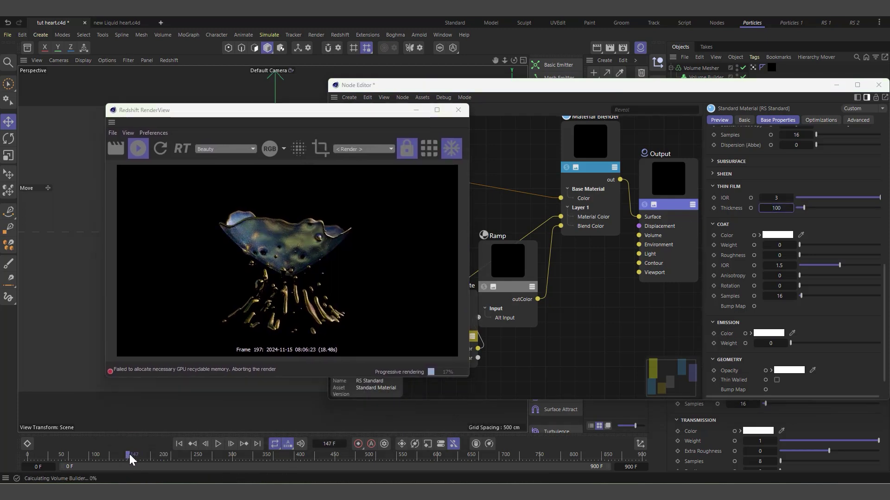
pyautogui.click(180, 457)
pyautogui.click(182, 456)
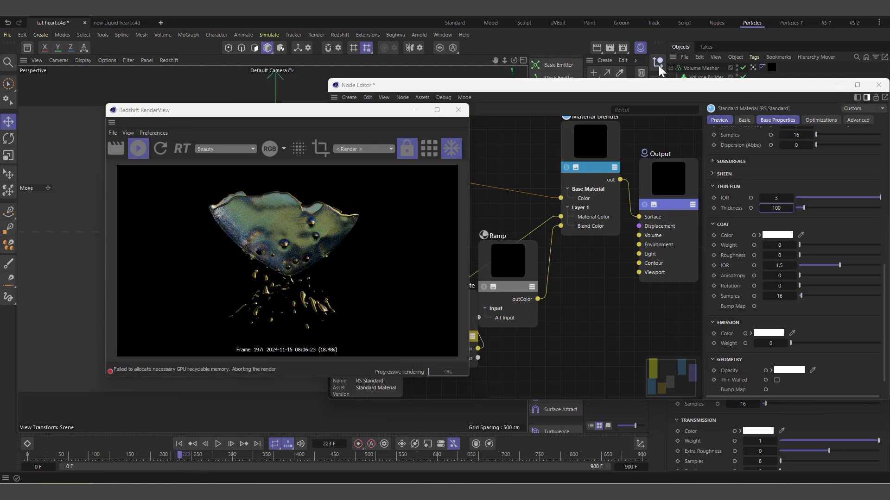
pyautogui.click(243, 456)
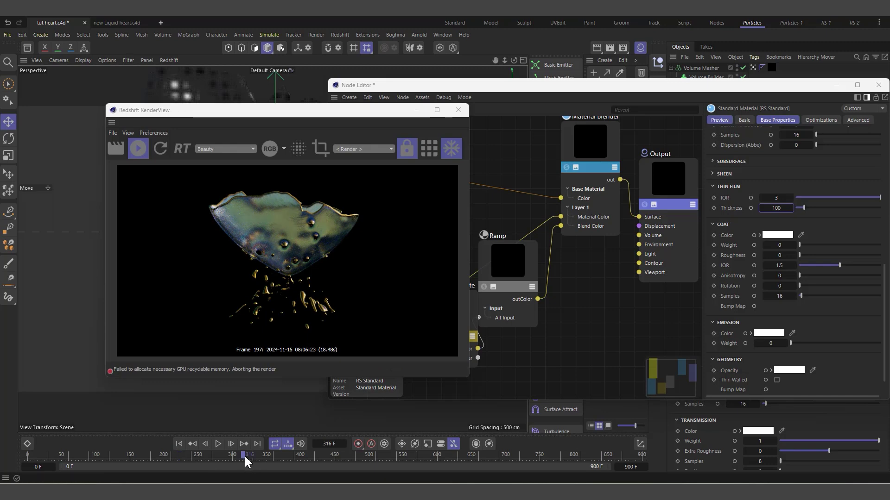
# Step: Close the Redshift RenderView and the Node Editor windows to free up the viewport
pyautogui.click(458, 111)
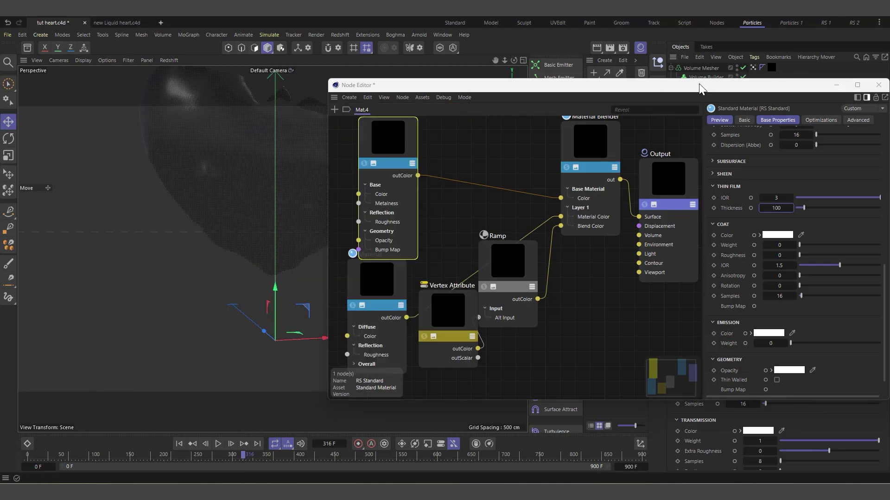
pyautogui.moveTo(699, 83); pyautogui.dragTo(596, 79)
pyautogui.click(776, 81)
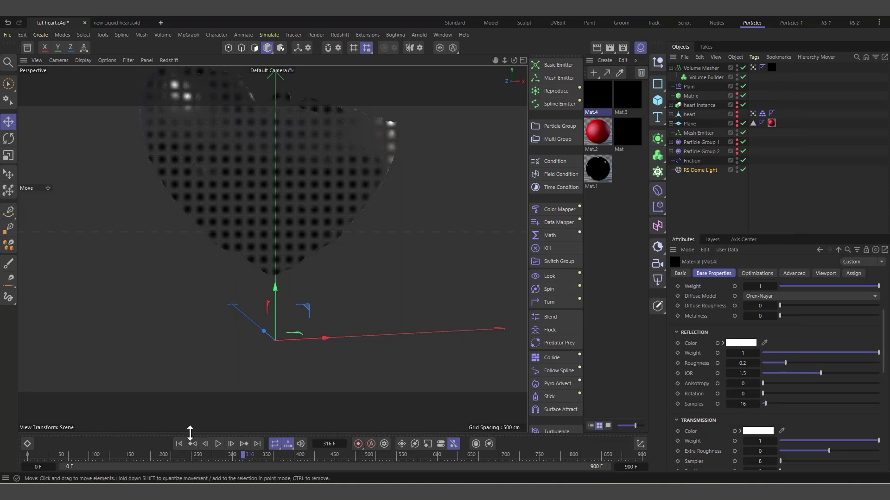
# Step: Disable the Volume Mesher and Volume Builder, and move the timeline to frame 20
pyautogui.click(179, 444)
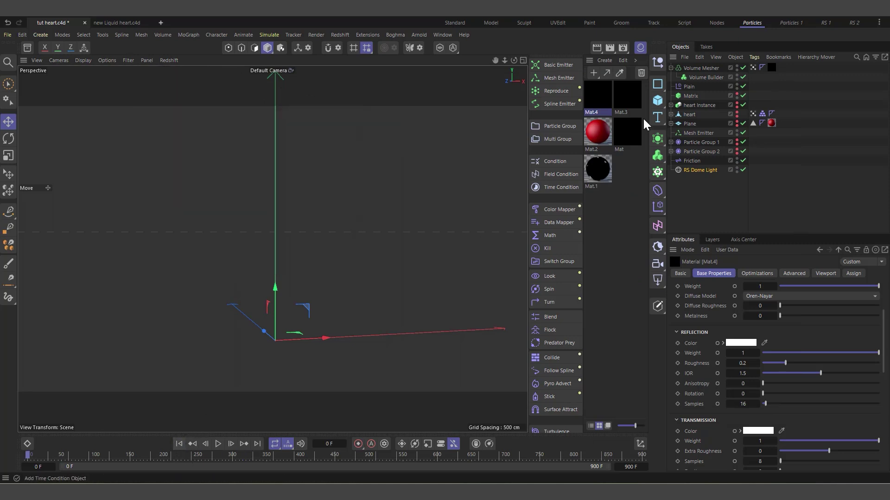
pyautogui.click(743, 77)
pyautogui.moveTo(39, 459); pyautogui.dragTo(41, 460)
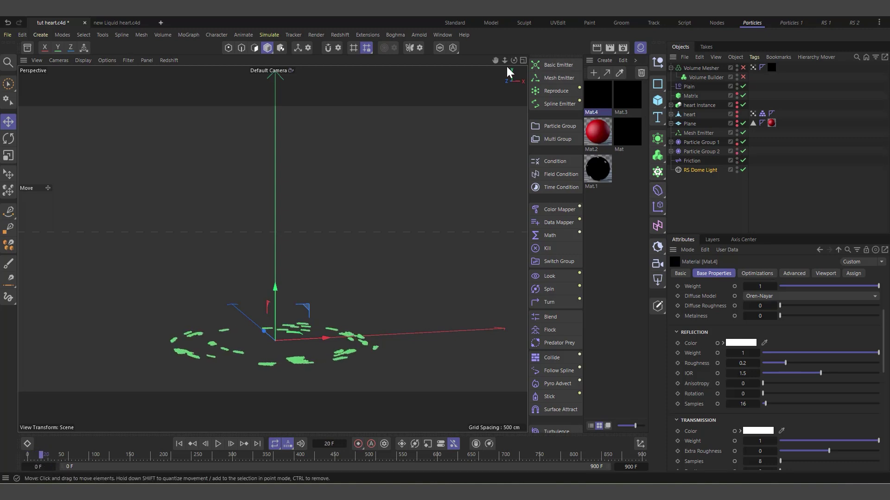
# Step: Add an RS Camera from a close, high-angle view of the particle ring and look through it
pyautogui.moveTo(514, 60); pyautogui.dragTo(471, 116)
pyautogui.scroll(-3, 309, 279)
pyautogui.scroll(3, 308, 371)
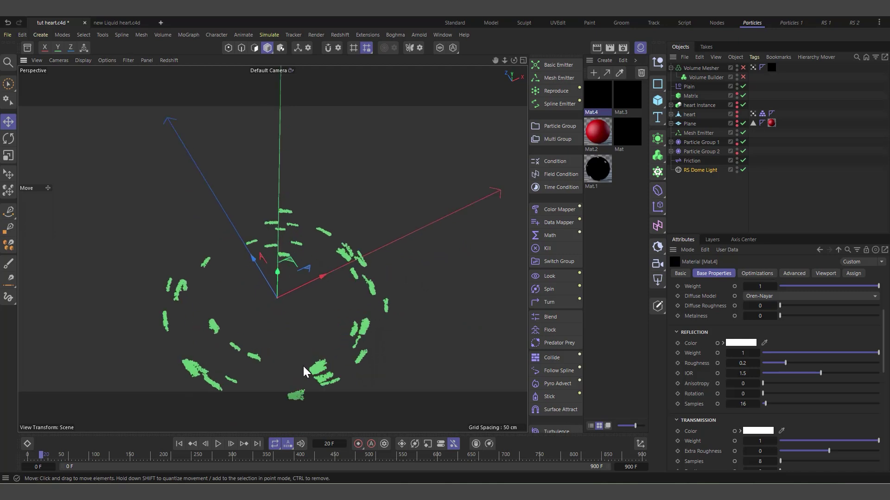
pyautogui.scroll(2, 313, 297)
pyautogui.scroll(2, 312, 297)
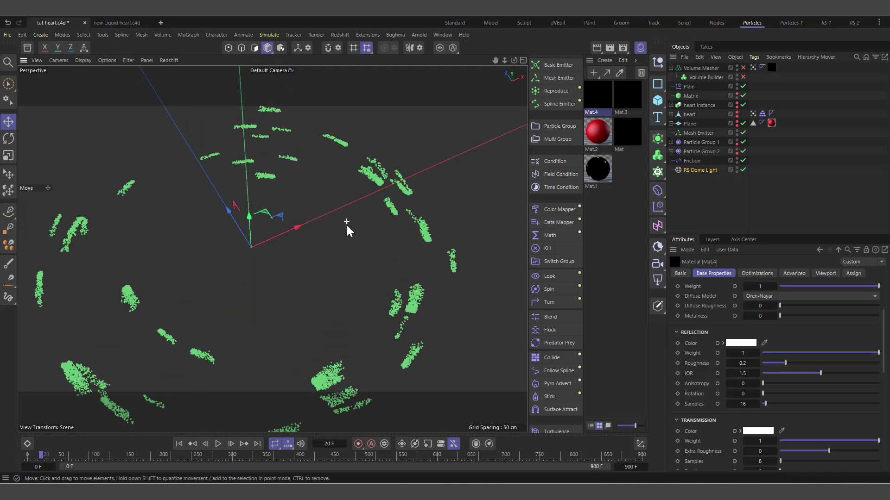
pyautogui.click(657, 265)
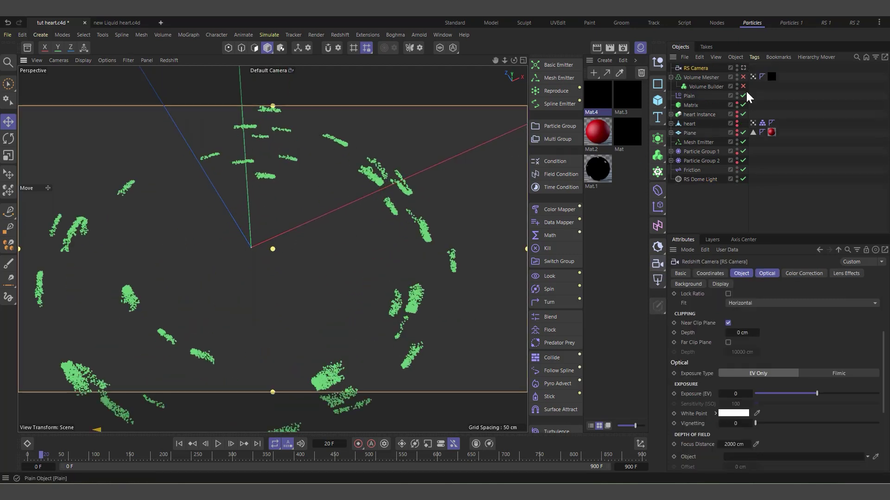
pyautogui.click(743, 68)
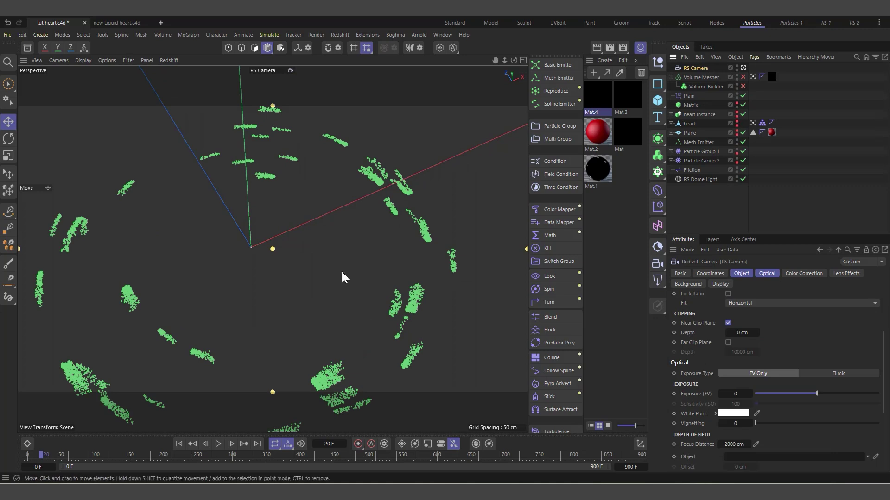
# Step: Reframe the RS Camera by panning and moving in closer to the particle ring
pyautogui.keyDown('alt'); pyautogui.moveTo(252, 232); pyautogui.dragTo(250, 231, button='middle'); pyautogui.keyUp('alt')
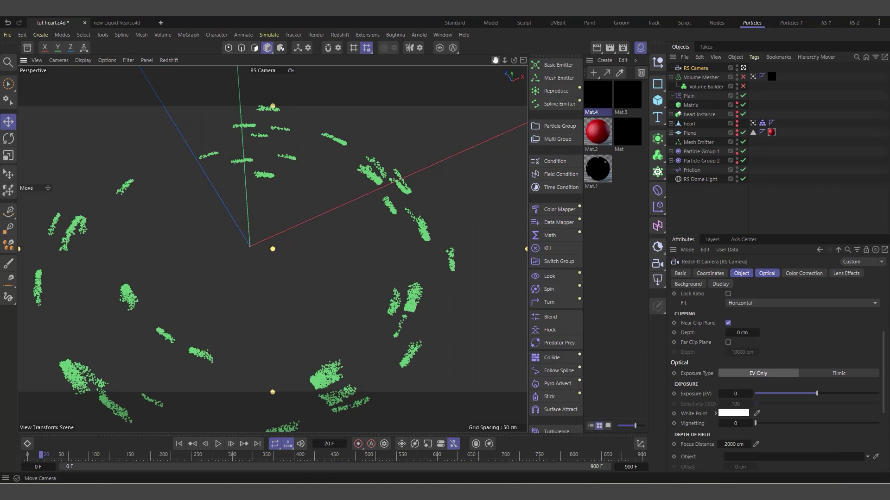
pyautogui.moveTo(495, 60); pyautogui.dragTo(397, 179)
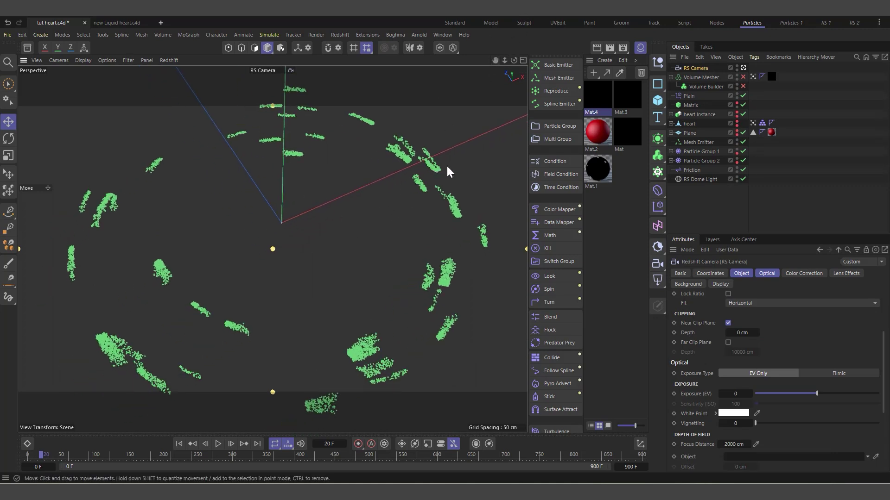
pyautogui.keyDown('alt'); pyautogui.moveTo(447, 166); pyautogui.dragTo(449, 166, button='middle'); pyautogui.keyUp('alt')
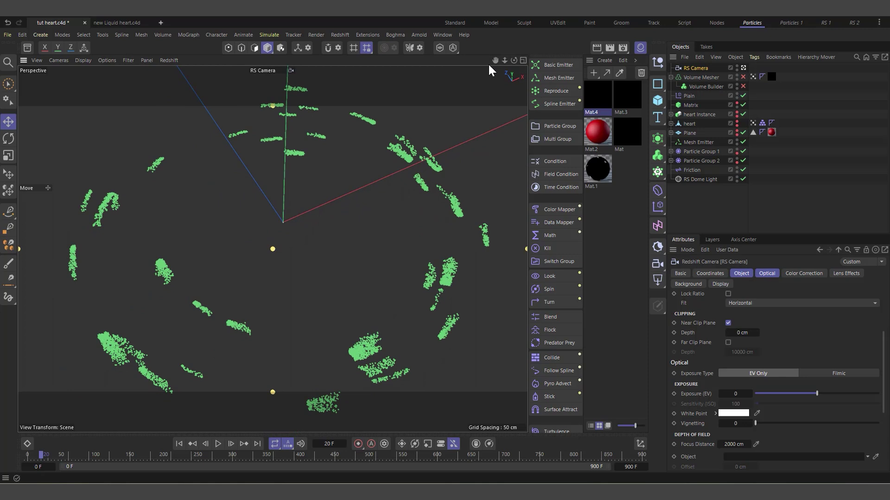
pyautogui.moveTo(495, 60); pyautogui.dragTo(467, 68)
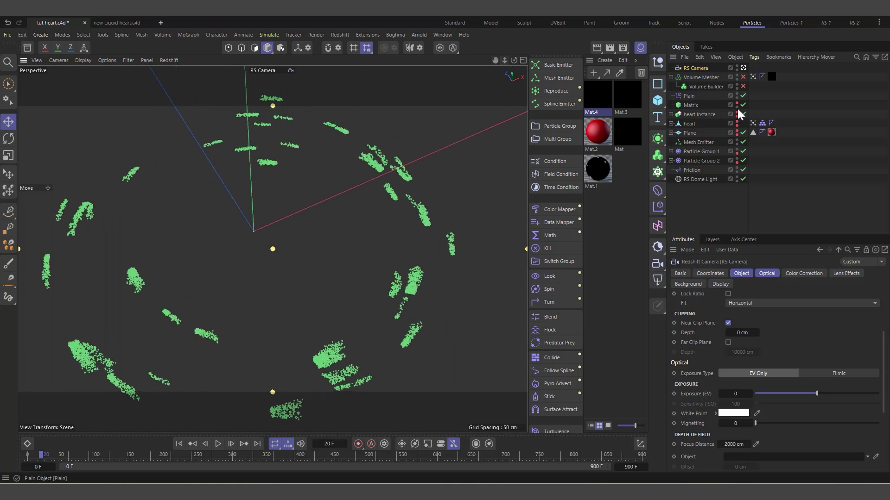
pyautogui.click(698, 161)
pyautogui.scroll(4, 272, 248)
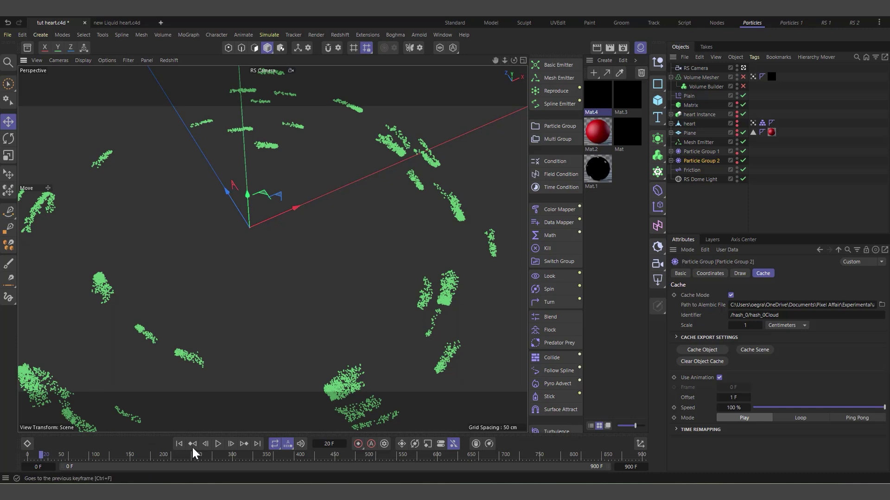
# Step: Return to frame 0, select the RS Camera and turn on Autokeying
pyautogui.click(179, 445)
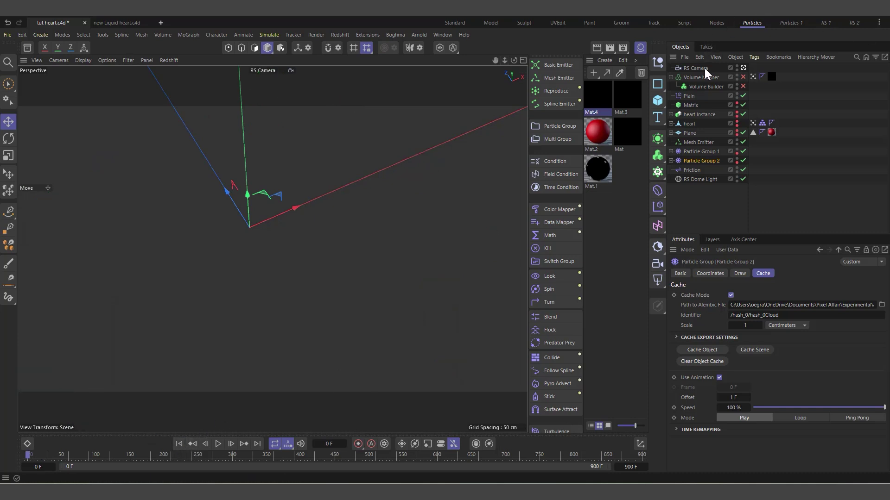
pyautogui.click(705, 69)
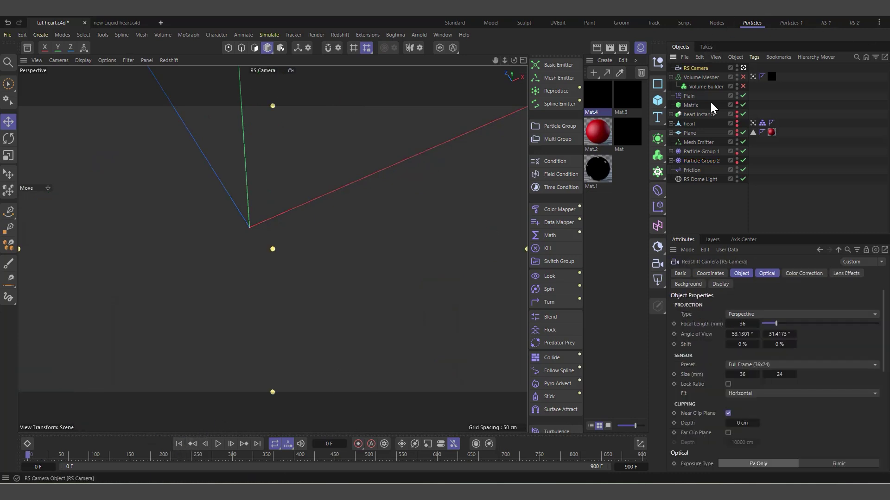
pyautogui.click(372, 444)
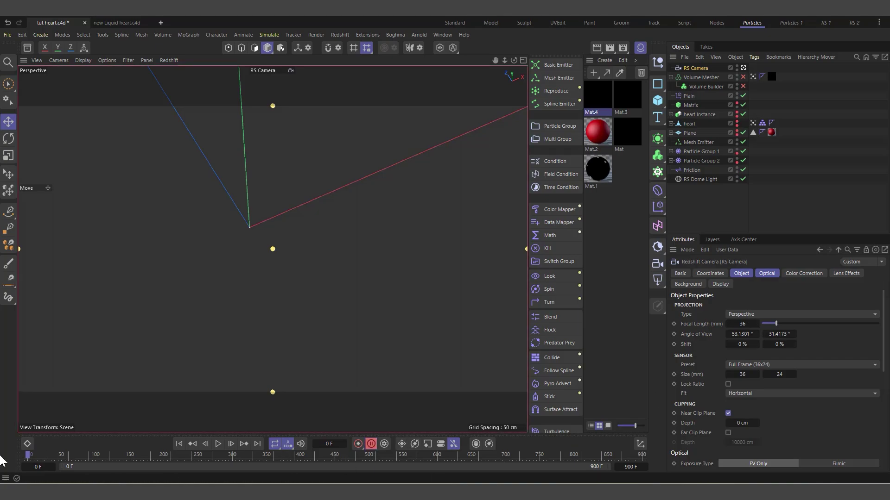
# Step: At frame 152, orbit the RS Camera to a lower angle around Particle Group 2 and move closer to the rising strands
pyautogui.moveTo(29, 459); pyautogui.dragTo(131, 463)
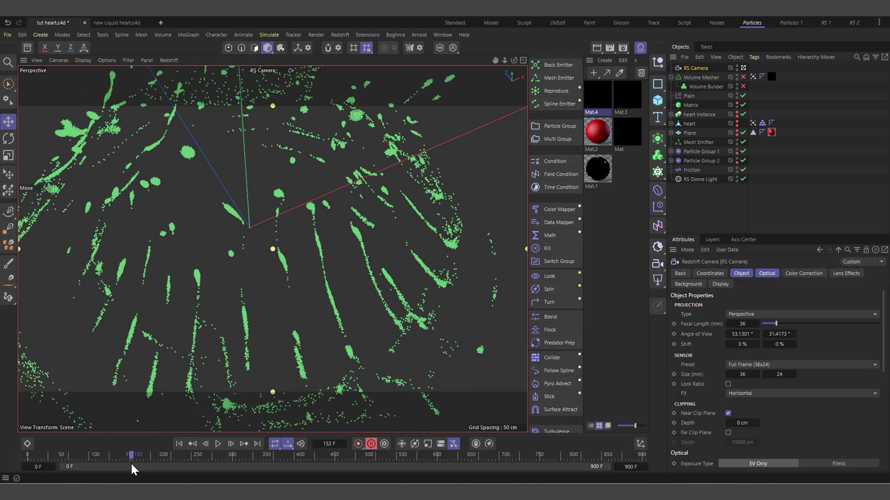
pyautogui.click(714, 161)
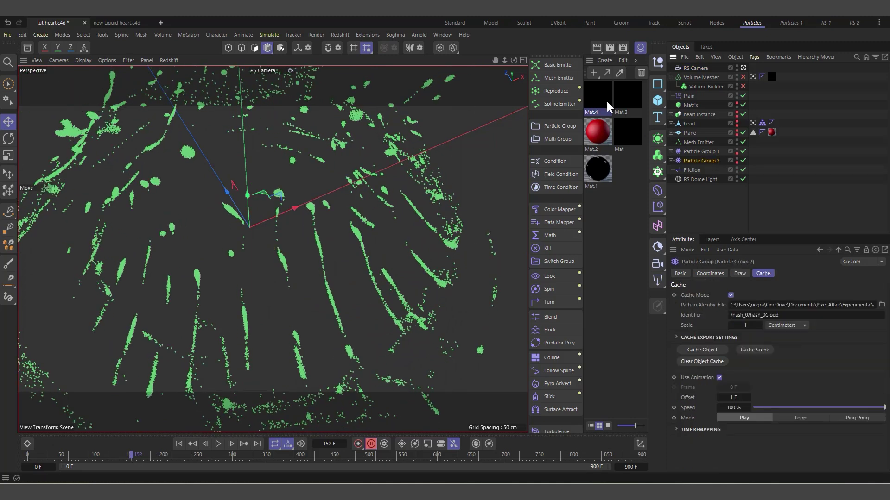
pyautogui.moveTo(512, 60)
pyautogui.mouseDown()
pyautogui.moveTo(495, 64)
pyautogui.moveTo(505, 73)
pyautogui.mouseUp()
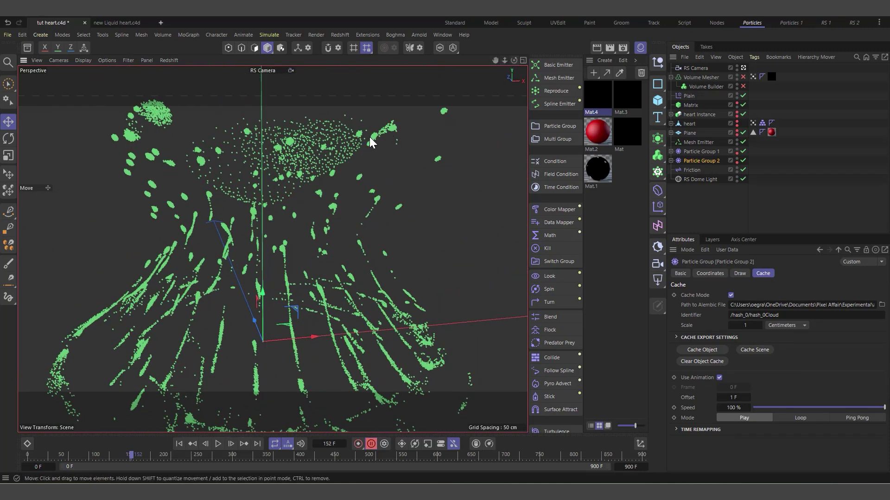
pyautogui.scroll(3, 369, 139)
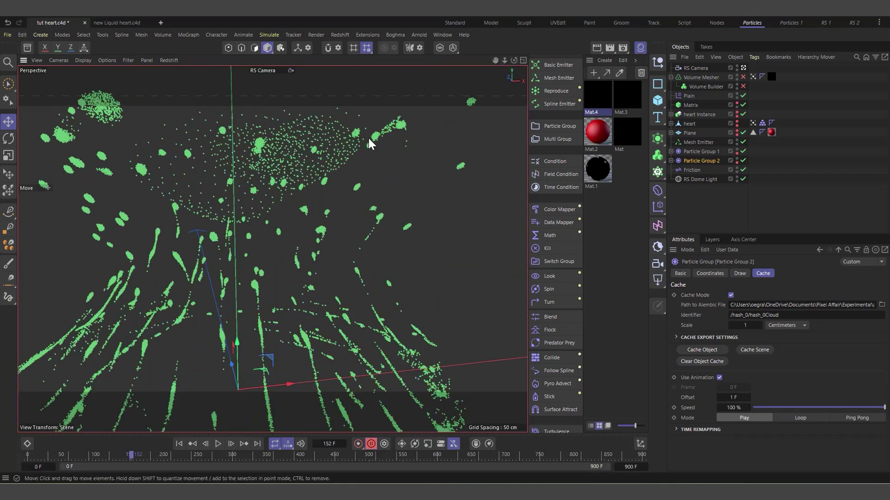
pyautogui.scroll(3, 339, 170)
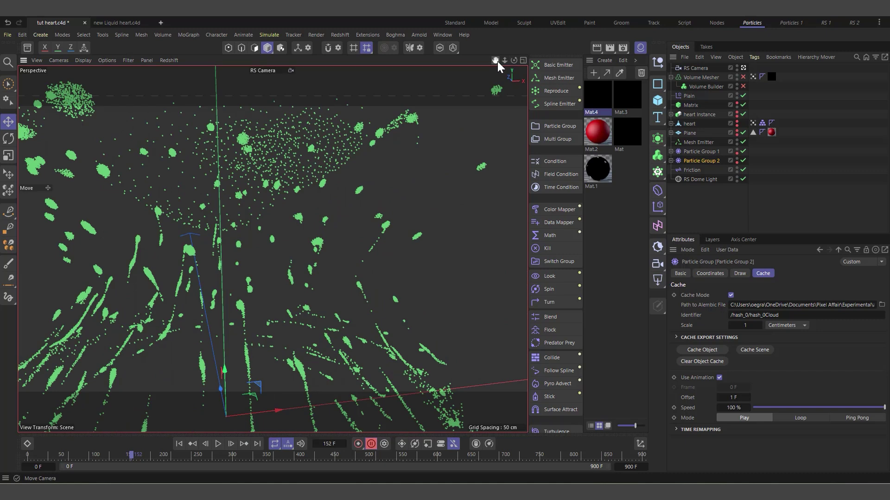
pyautogui.moveTo(498, 61)
pyautogui.mouseDown()
pyautogui.moveTo(506, 66)
pyautogui.moveTo(501, 78)
pyautogui.mouseUp()
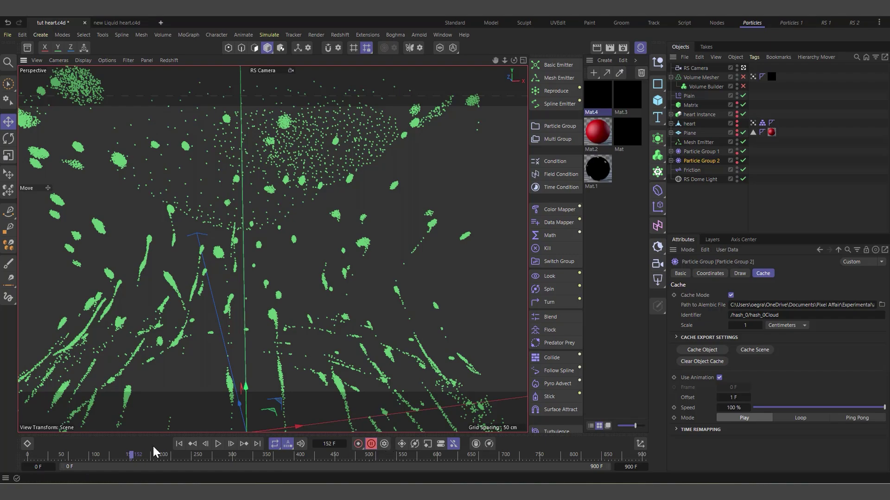
# Step: At frame 301, keyframe the RS Camera with zero heading and pitch, P.X 0 cm, P.Y 177 cm and P.Z about -665.5 cm
pyautogui.click(695, 68)
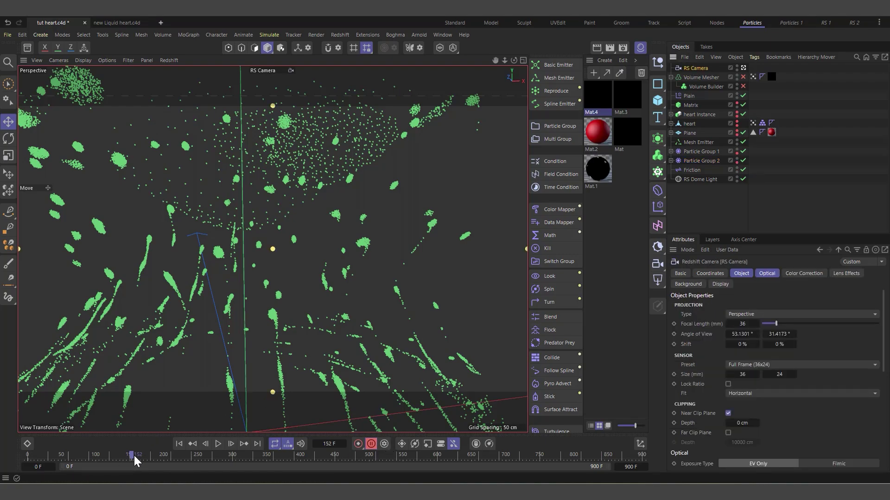
pyautogui.moveTo(135, 457); pyautogui.dragTo(233, 465)
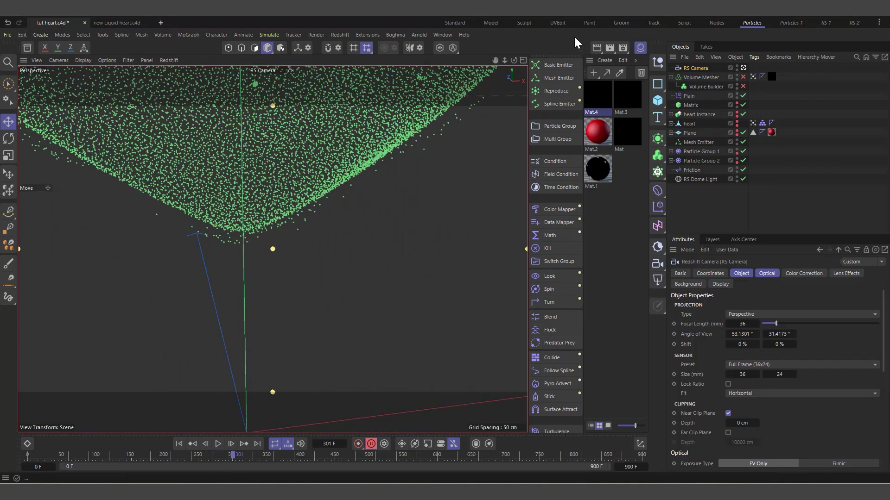
pyautogui.moveTo(505, 61); pyautogui.dragTo(512, 64)
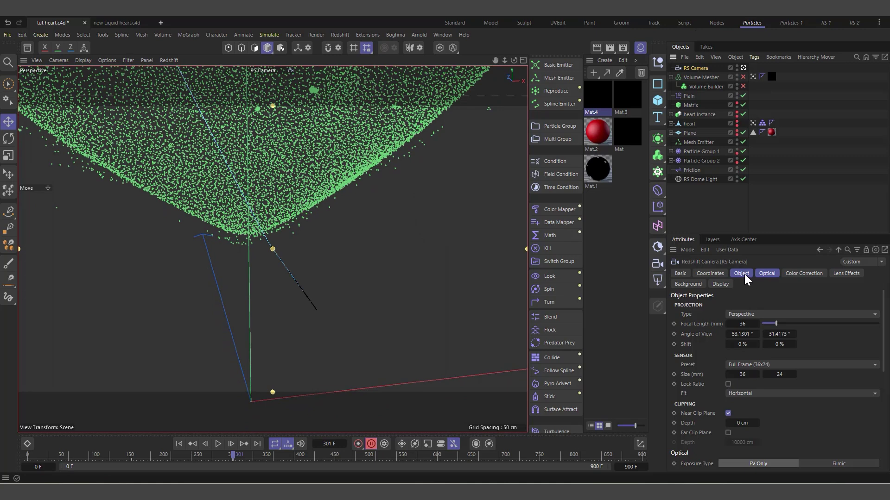
pyautogui.click(709, 274)
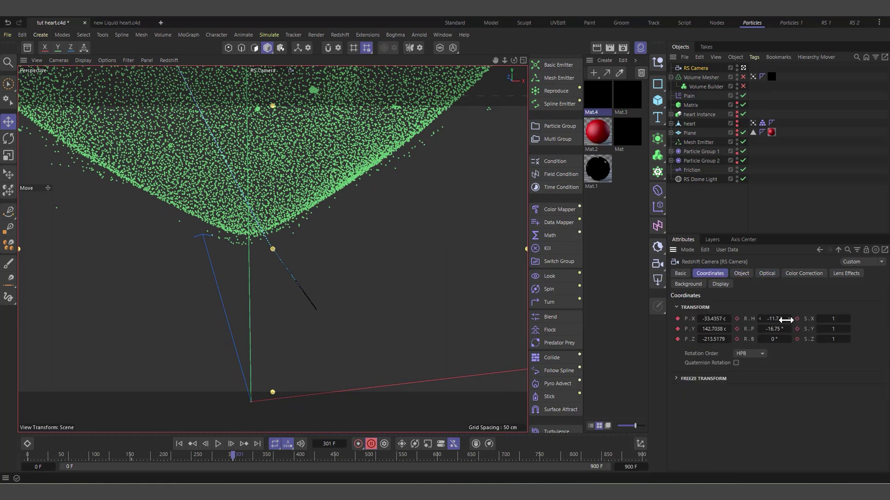
pyautogui.rightClick(786, 319)
pyautogui.rightClick(789, 329)
pyautogui.rightClick(729, 319)
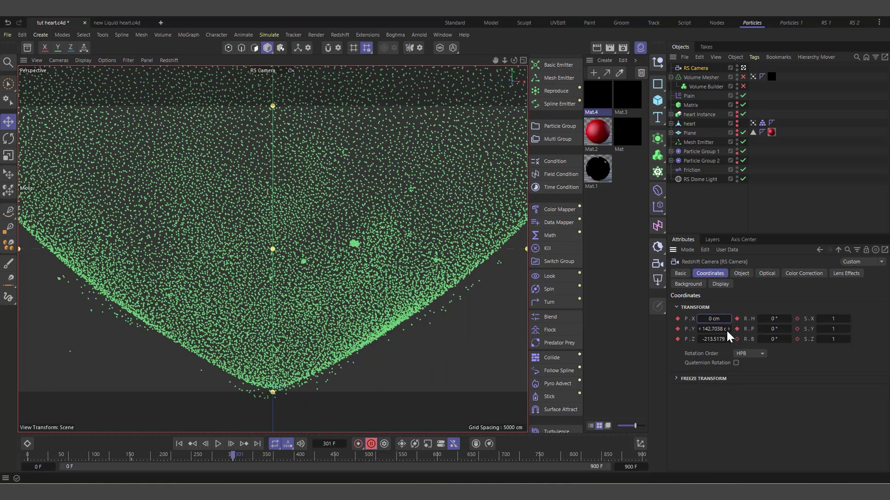
pyautogui.rightClick(728, 329)
pyautogui.moveTo(720, 340)
pyautogui.mouseDown()
pyautogui.moveTo(702, 340)
pyautogui.moveTo(743, 351)
pyautogui.moveTo(727, 329)
pyautogui.moveTo(737, 329)
pyautogui.moveTo(730, 339)
pyautogui.moveTo(714, 329)
pyautogui.mouseUp()
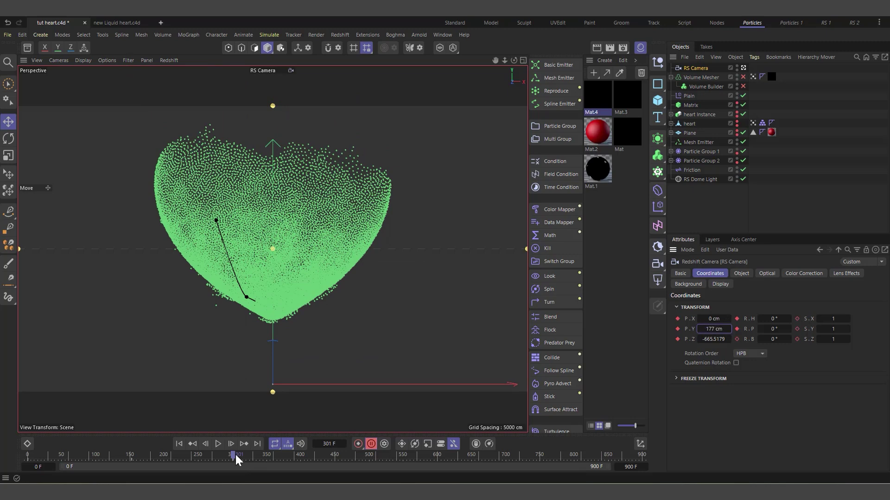
# Step: Set the RS Camera's R.B rotation to 47° at frame 0 and scrub the opening frames to check the roll
pyautogui.moveTo(236, 459); pyautogui.dragTo(19, 459)
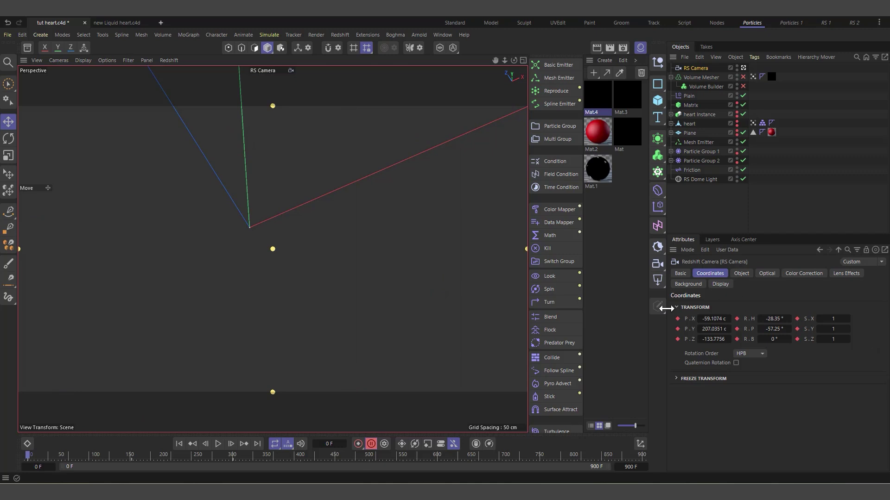
pyautogui.moveTo(772, 339)
pyautogui.mouseDown()
pyautogui.moveTo(802, 339)
pyautogui.moveTo(788, 339)
pyautogui.mouseUp()
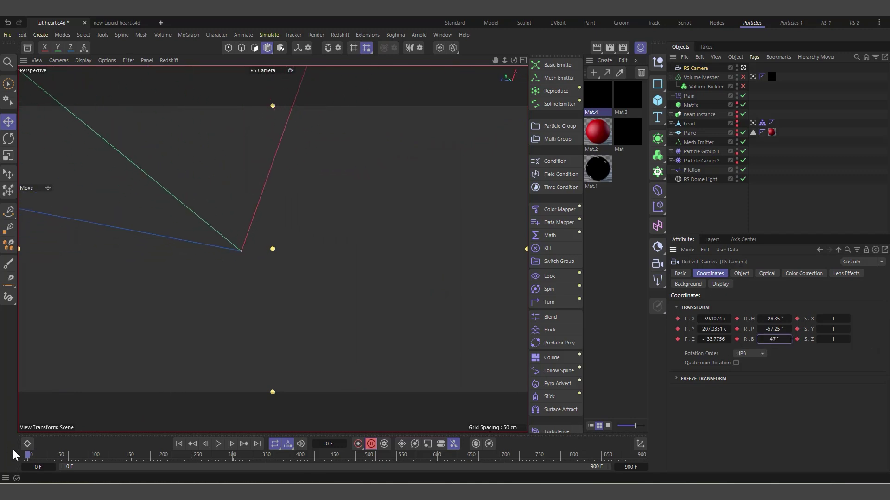
pyautogui.moveTo(27, 459); pyautogui.dragTo(87, 466)
pyautogui.moveTo(1, 465); pyautogui.dragTo(2, 465)
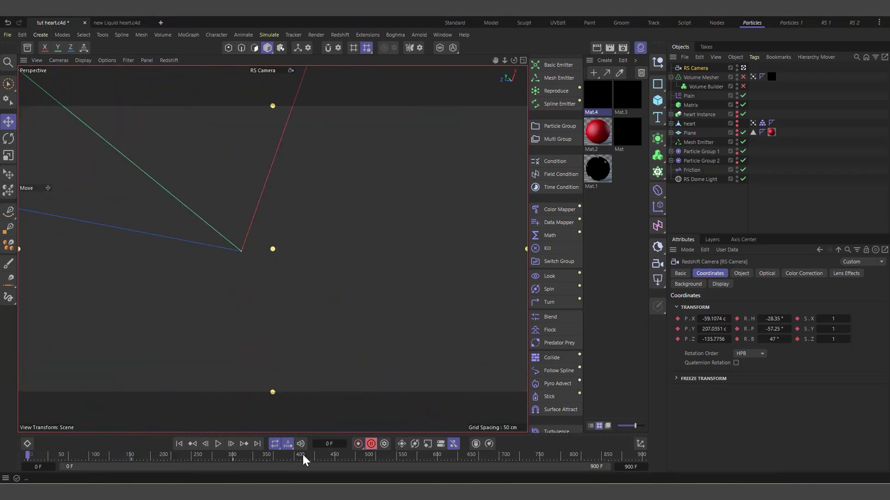
# Step: Preview the camera animation by playing from frame 0 and scrubbing on to frame 359
pyautogui.click(218, 444)
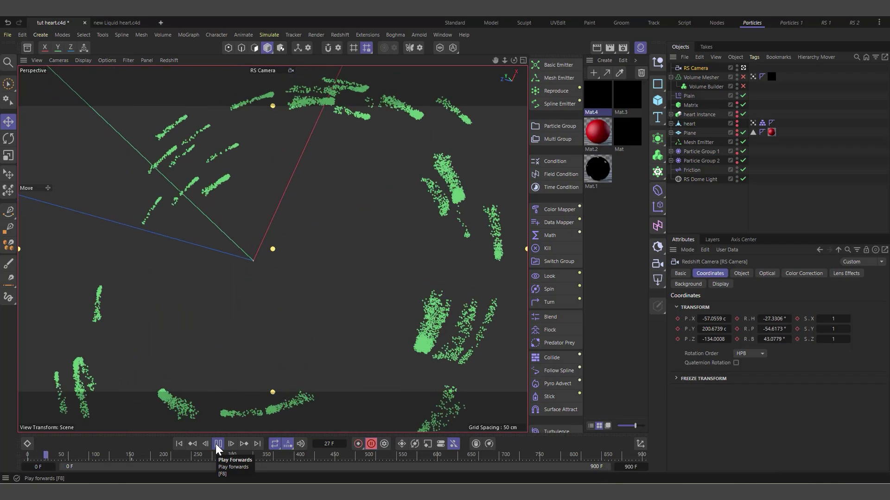
pyautogui.click(218, 444)
pyautogui.moveTo(49, 461); pyautogui.dragTo(274, 479)
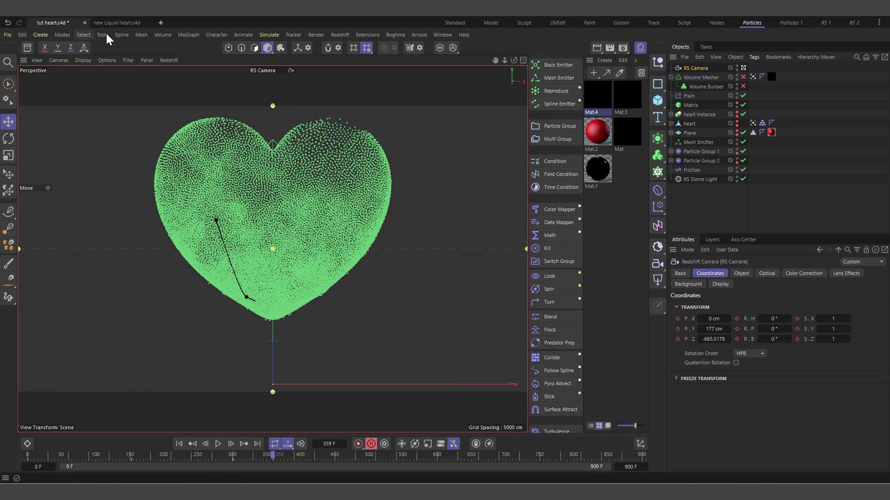
# Step: Switch to the new Liquid heart.c4d project and select its RS Camera to examine the nested camera setup
pyautogui.click(115, 21)
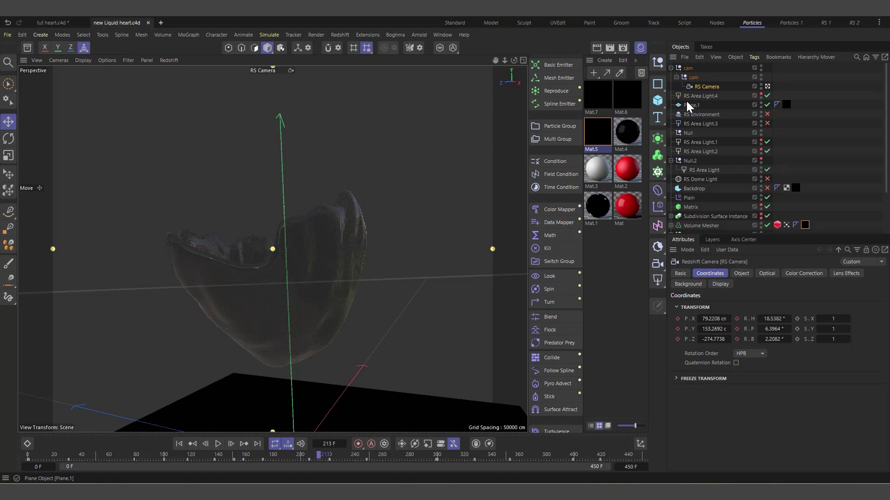
pyautogui.click(716, 84)
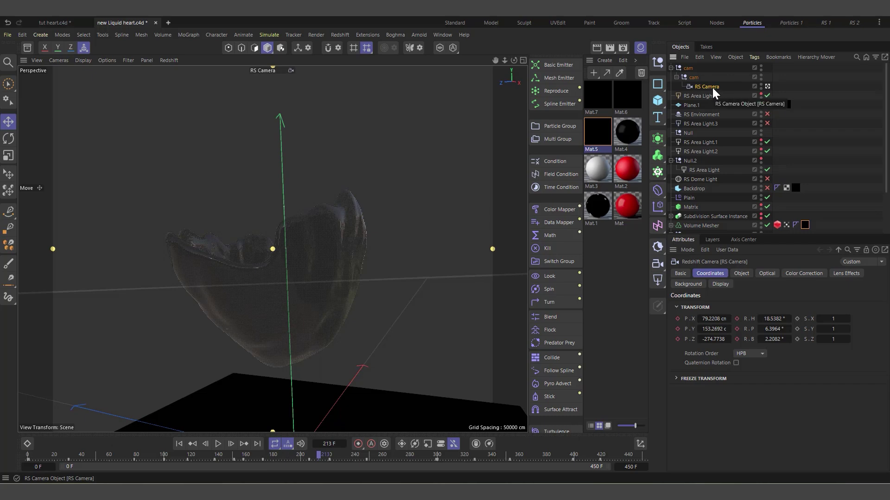
# Step: Go to frame 155 and start a live Redshift RenderView render, keeping the render window clear of the object list and attributes
pyautogui.click(239, 452)
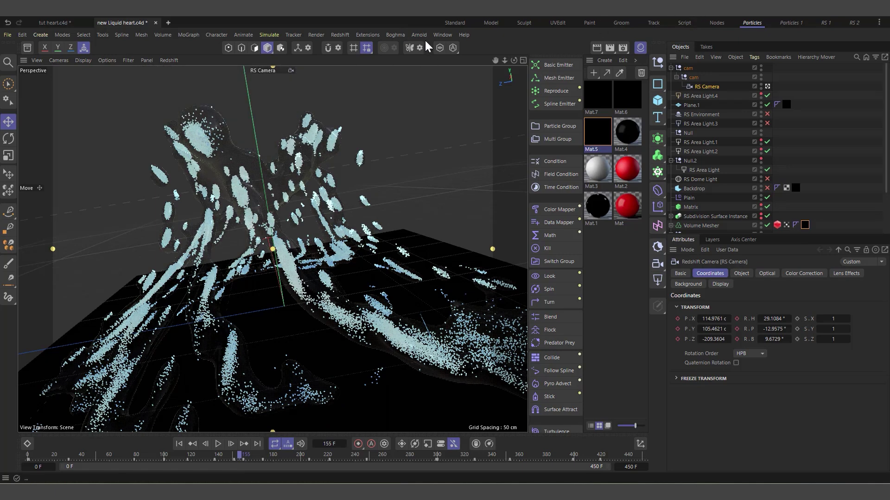
pyautogui.click(339, 37)
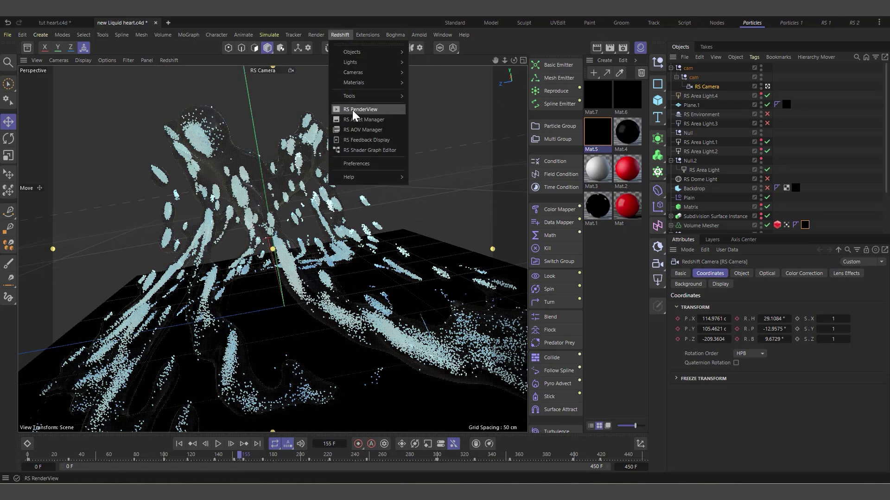
pyautogui.click(351, 109)
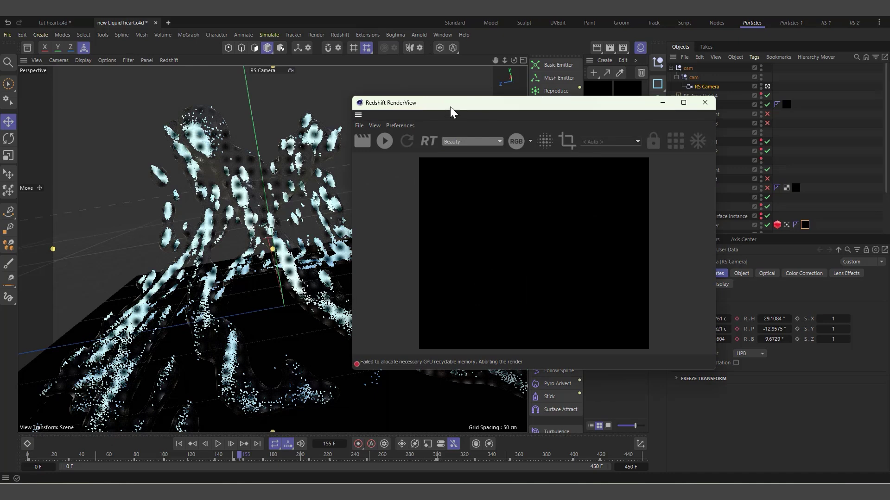
pyautogui.moveTo(443, 106); pyautogui.dragTo(318, 107)
pyautogui.click(257, 145)
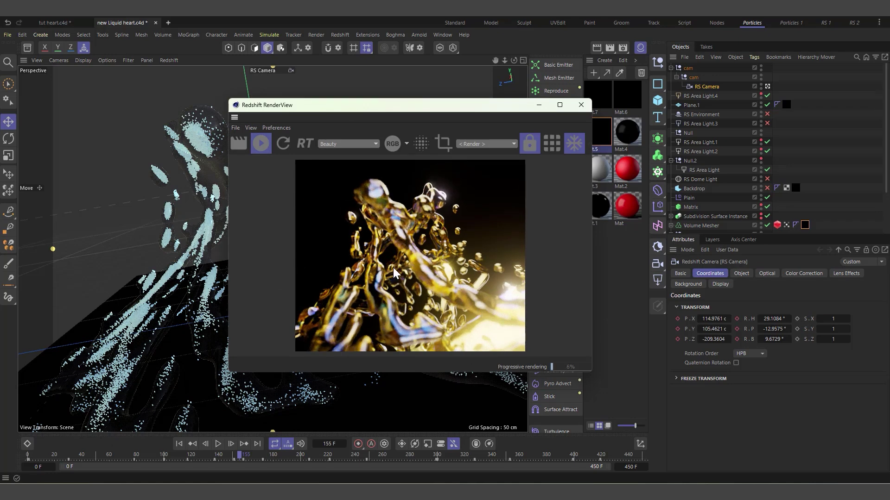
pyautogui.moveTo(389, 112); pyautogui.dragTo(303, 114)
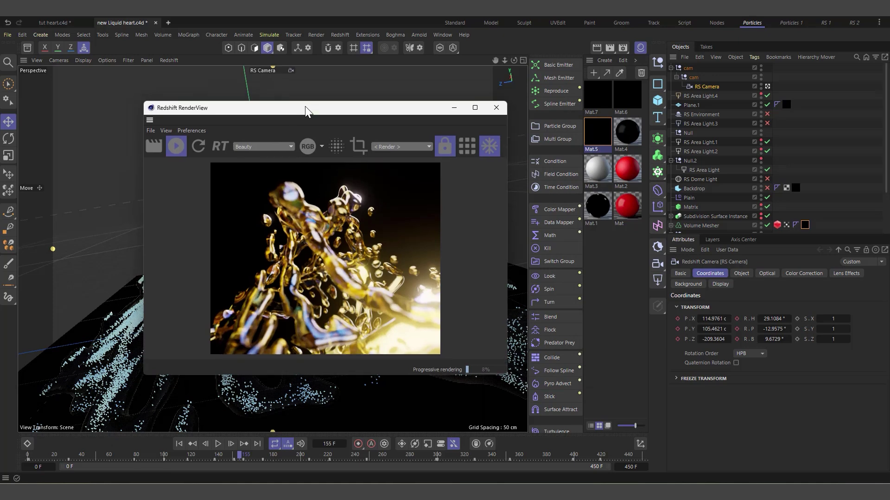
# Step: Examine the RS Camera's optical depth-of-field and motion blur settings, plus its bloom, flare and streak lens effects
pyautogui.click(710, 87)
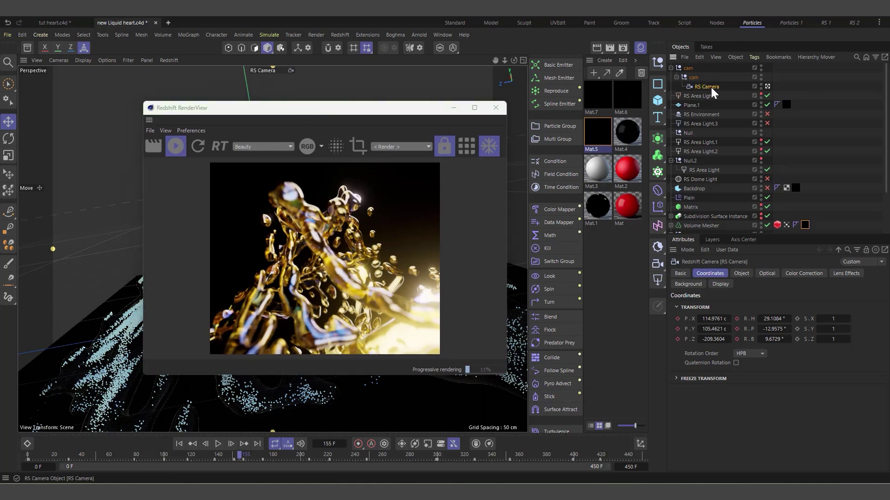
pyautogui.click(766, 273)
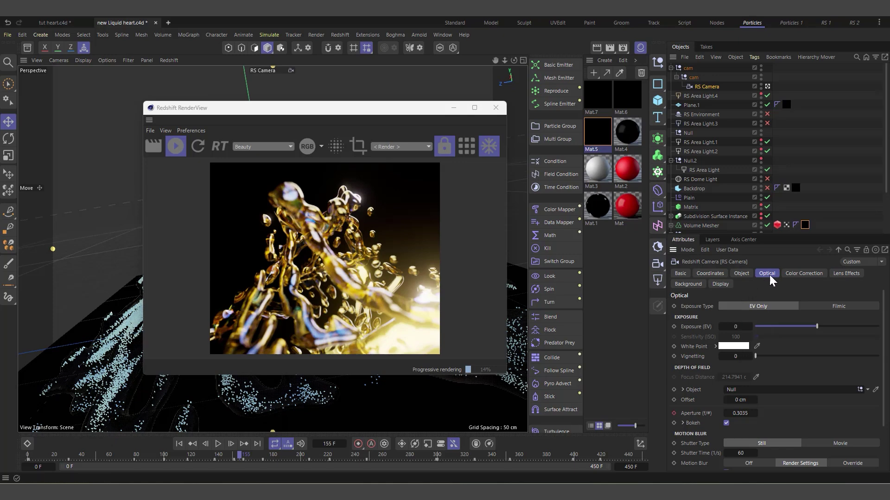
pyautogui.scroll(-3, 700, 397)
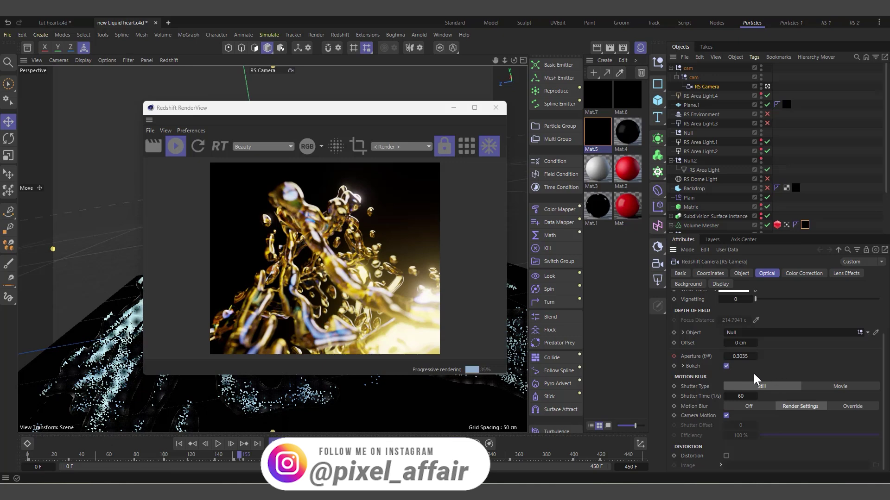
pyautogui.click(846, 274)
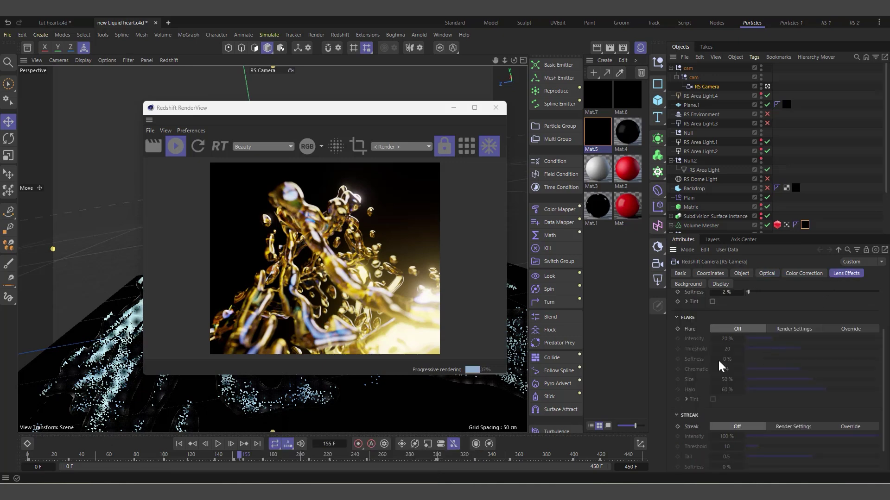
pyautogui.scroll(3, 700, 359)
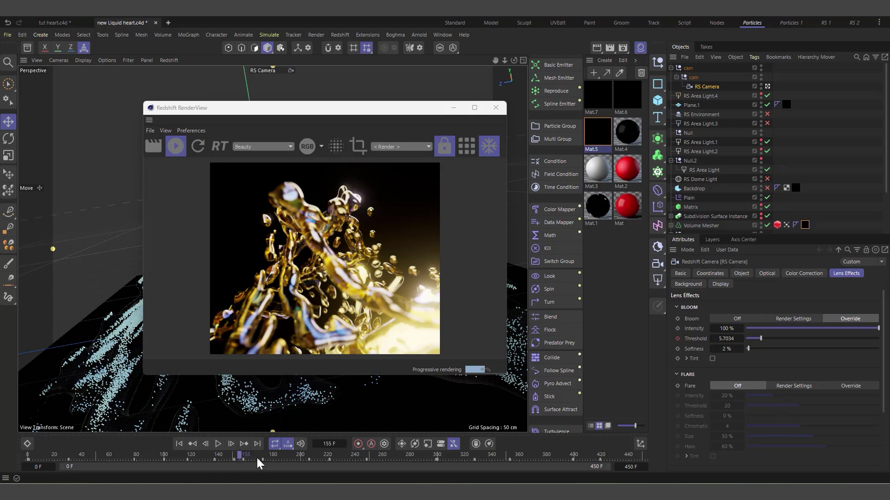
# Step: Advance the timeline to frame 157 and on to frame 168 to check the RS Camera's animated bloom threshold
pyautogui.press('g')
pyautogui.press('g')
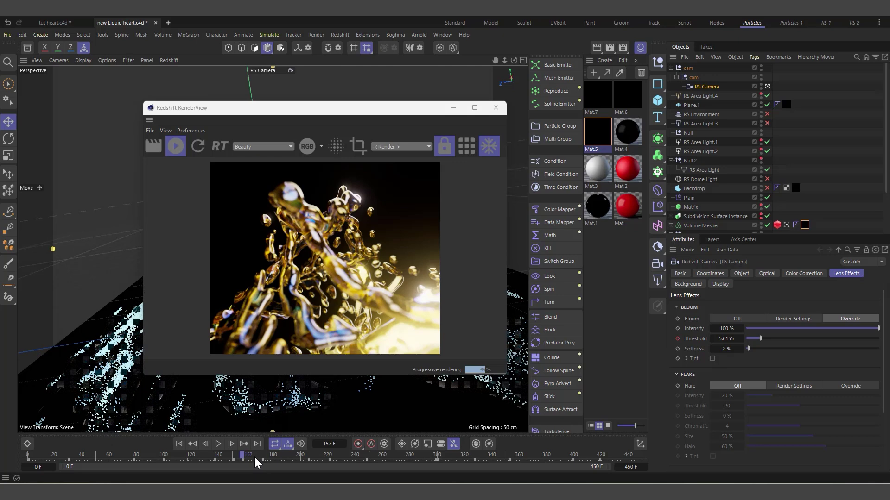
pyautogui.click(255, 457)
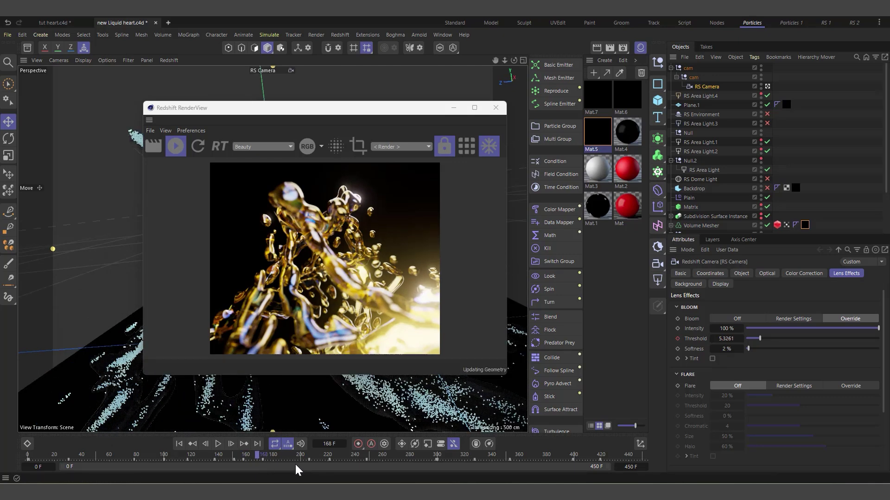